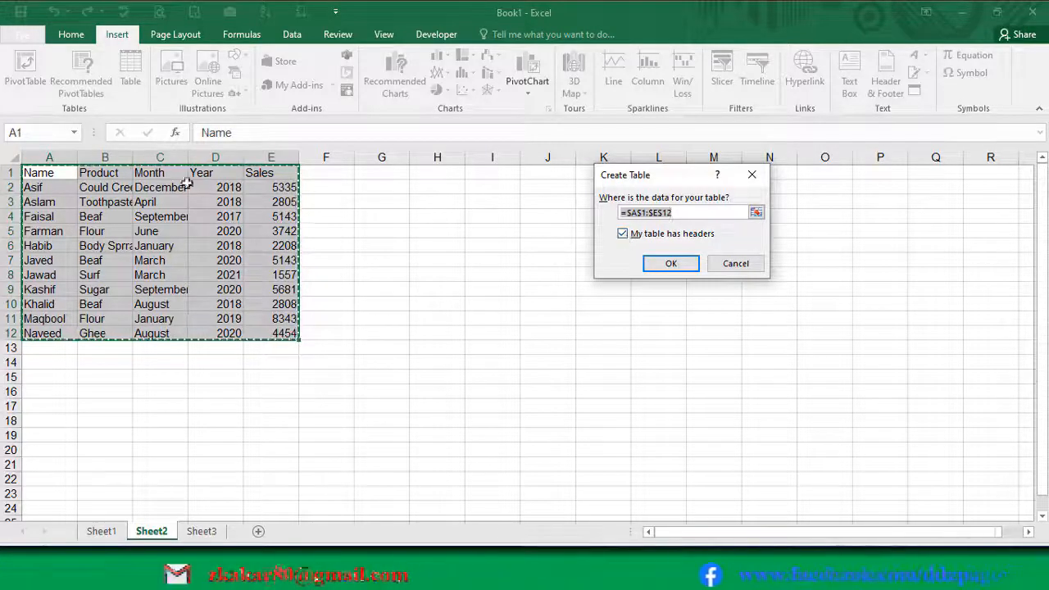
Convert the range A1:E12 into a table with its first row as headers.
{"action": "left_click", "coordinate": [622, 234]}
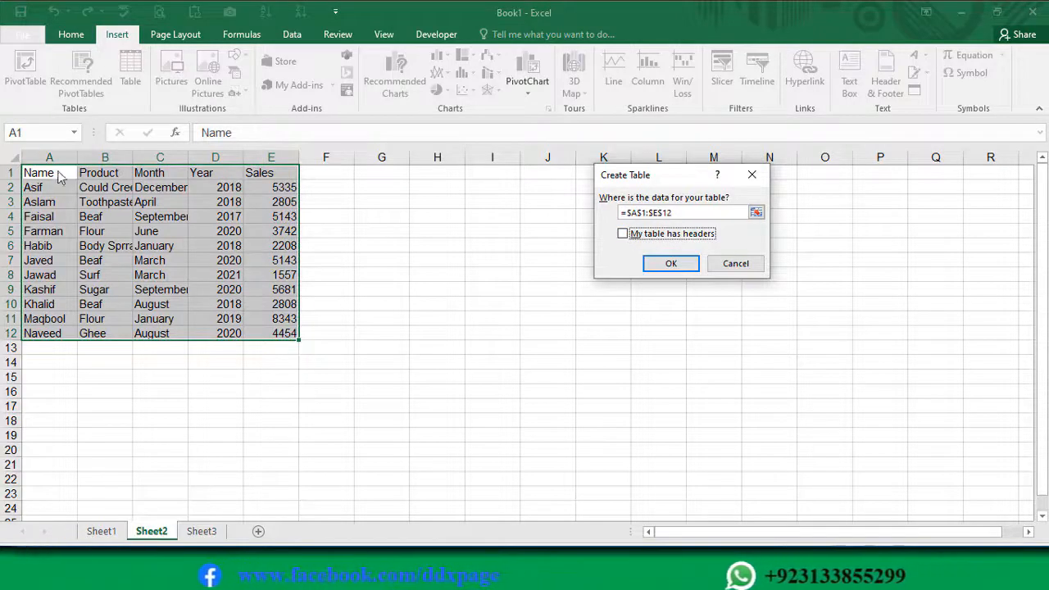
{"action": "left_click", "coordinate": [623, 234]}
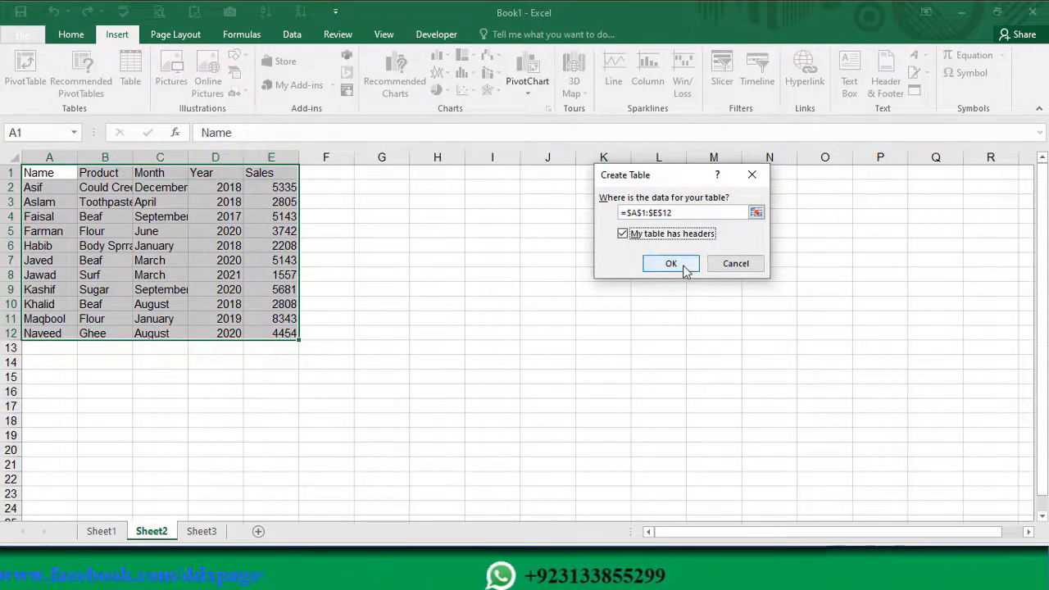
{"action": "left_click", "coordinate": [677, 264]}
{"action": "left_click", "coordinate": [235, 255]}
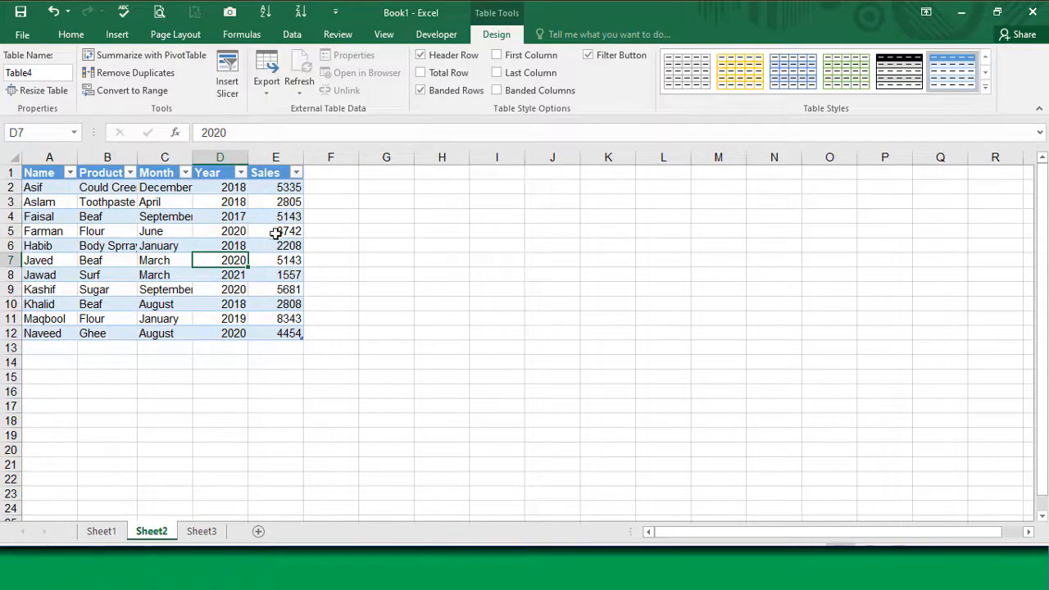
{"action": "left_click", "coordinate": [493, 176]}
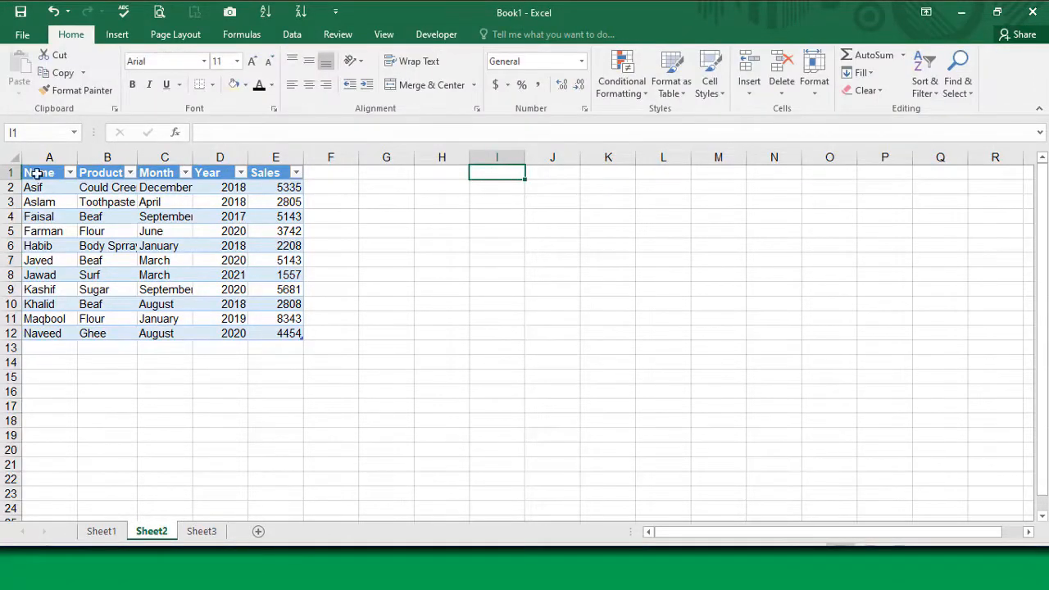
Copy the whole table A1:E12 and paste only its values starting at I1.
{"action": "left_click_drag", "start_coordinate": [36, 173], "coordinate": [300, 332]}
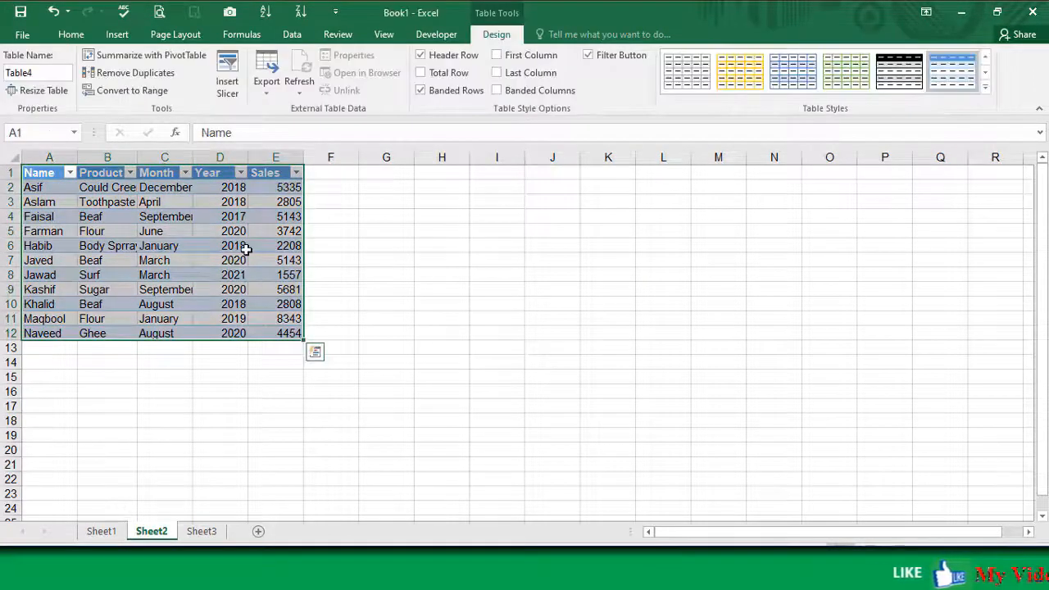
{"action": "right_click", "coordinate": [247, 250]}
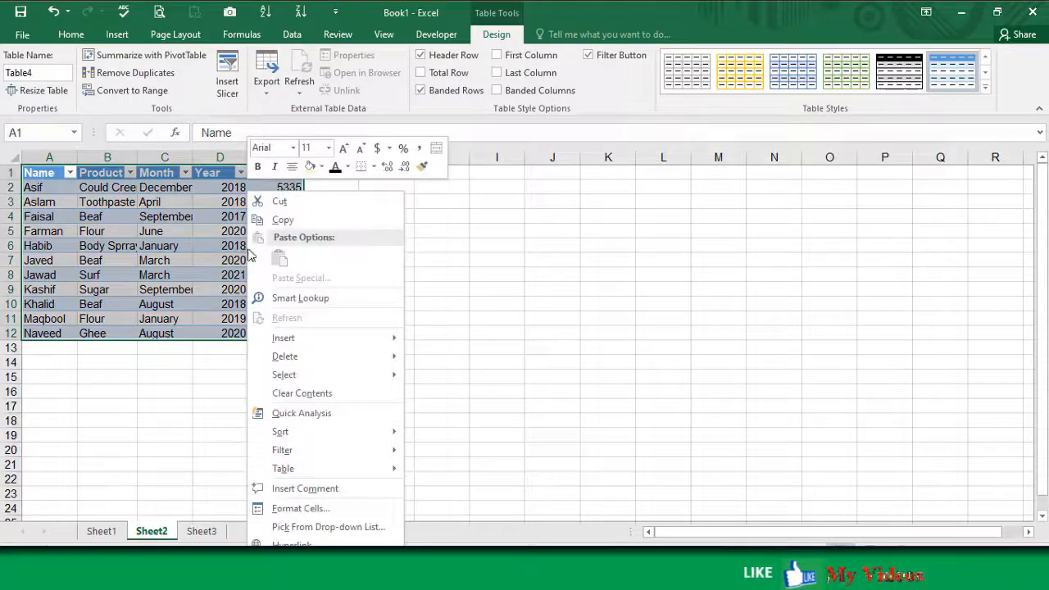
{"action": "left_click", "coordinate": [282, 219]}
{"action": "left_click", "coordinate": [495, 172]}
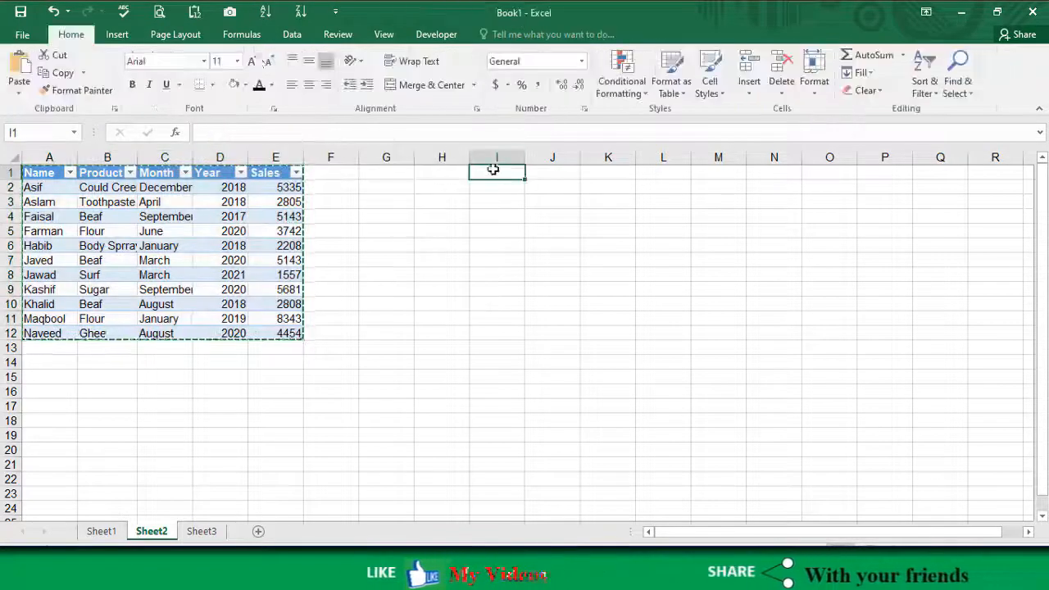
{"action": "left_click", "coordinate": [196, 13]}
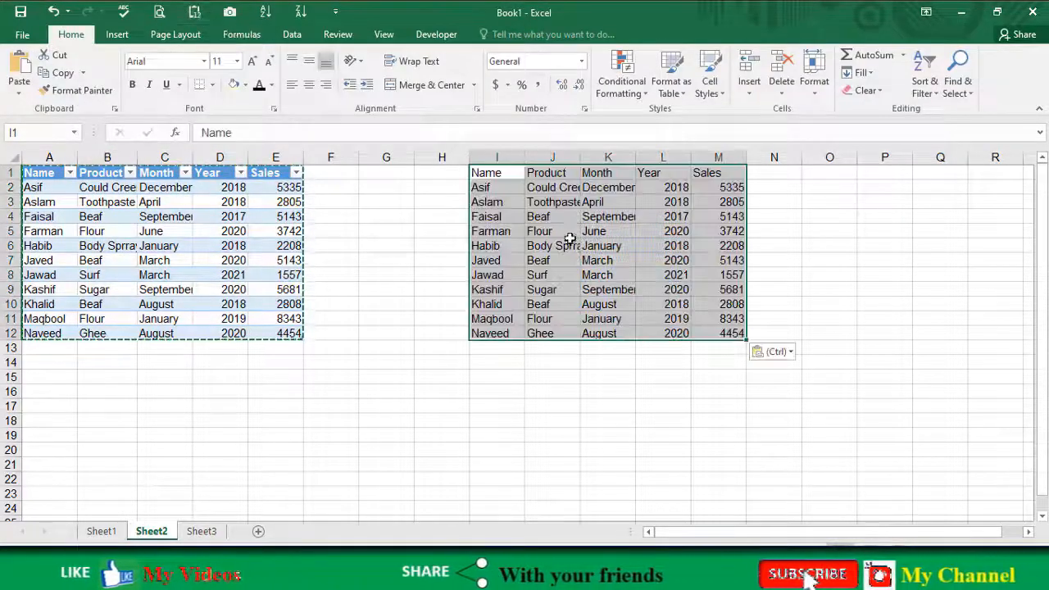
Copy the table A1:E12 and paste only its formatting onto the range I1:M12.
{"action": "left_click_drag", "start_coordinate": [43, 172], "coordinate": [293, 333]}
{"action": "right_click", "coordinate": [183, 194]}
{"action": "left_click", "coordinate": [221, 221]}
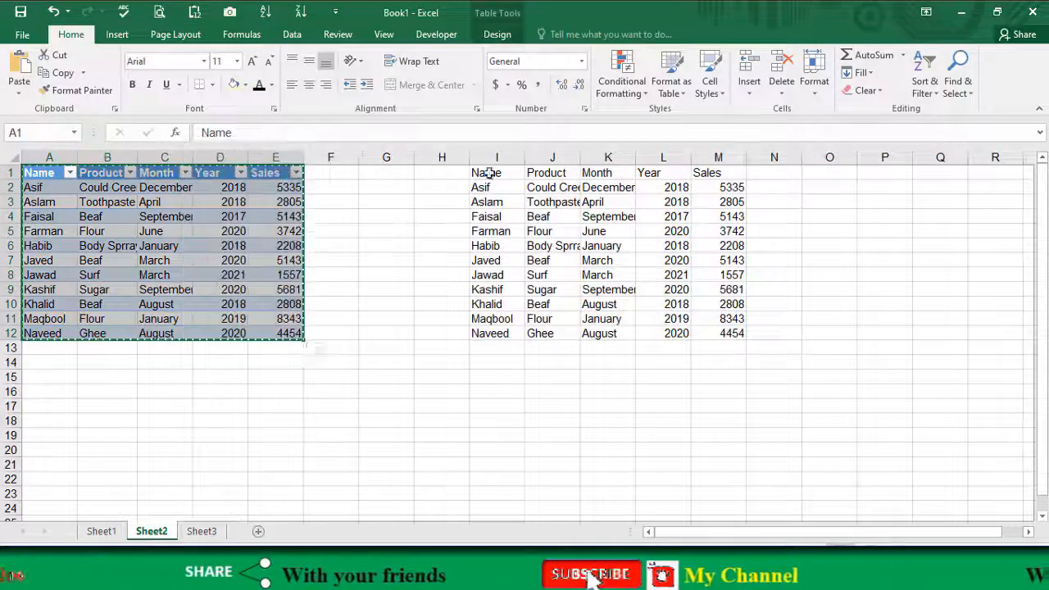
{"action": "left_click_drag", "start_coordinate": [484, 172], "coordinate": [733, 332]}
{"action": "right_click", "coordinate": [541, 202]}
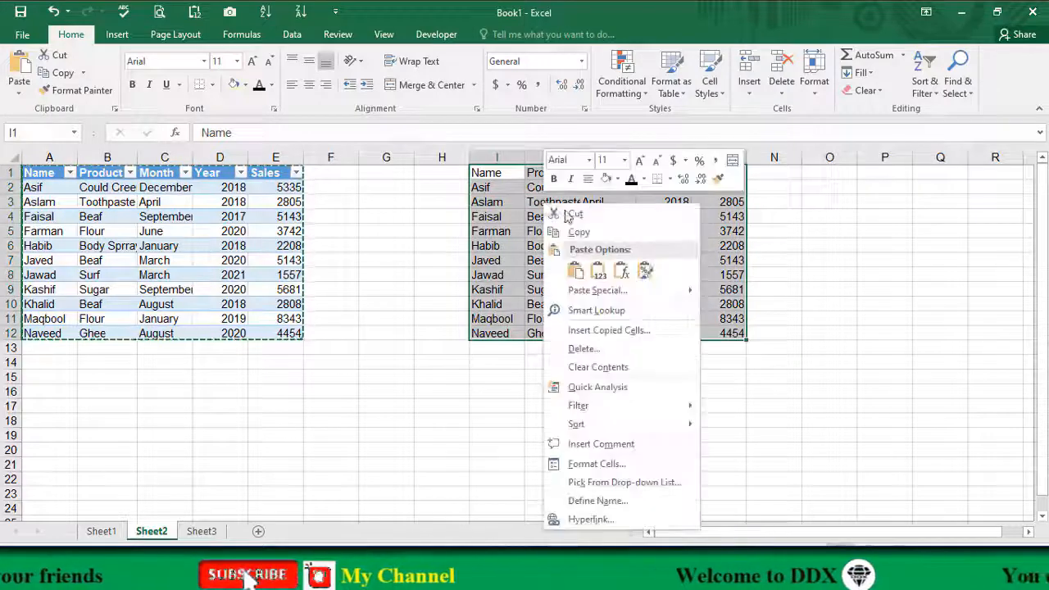
{"action": "left_click", "coordinate": [643, 269]}
Compare the look of the formatted range I1:M12 with the original table A1:E12.
{"action": "left_click", "coordinate": [608, 290]}
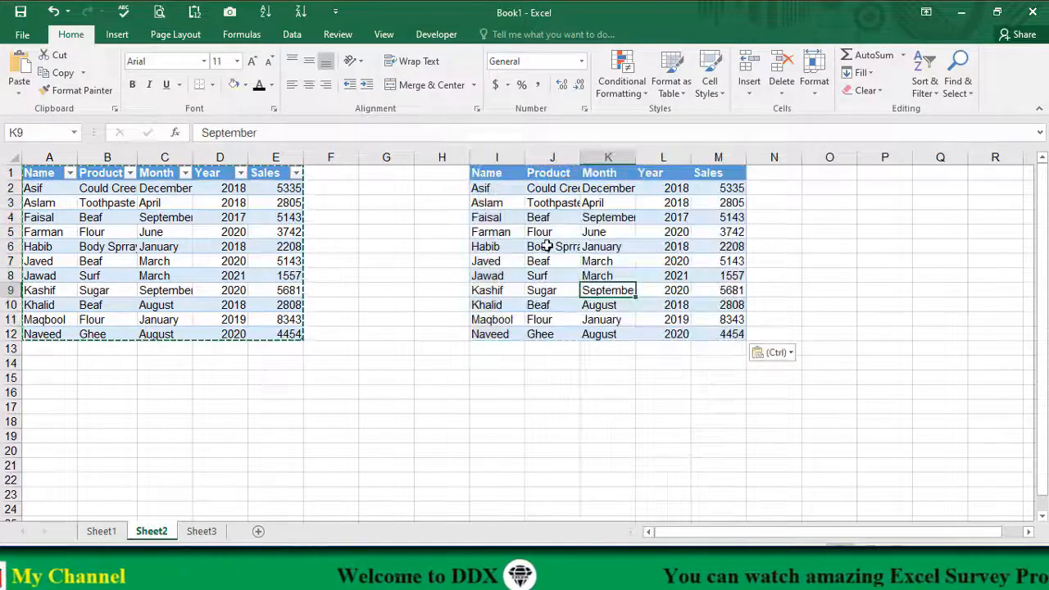
{"action": "left_click", "coordinate": [546, 245]}
{"action": "left_click", "coordinate": [234, 292]}
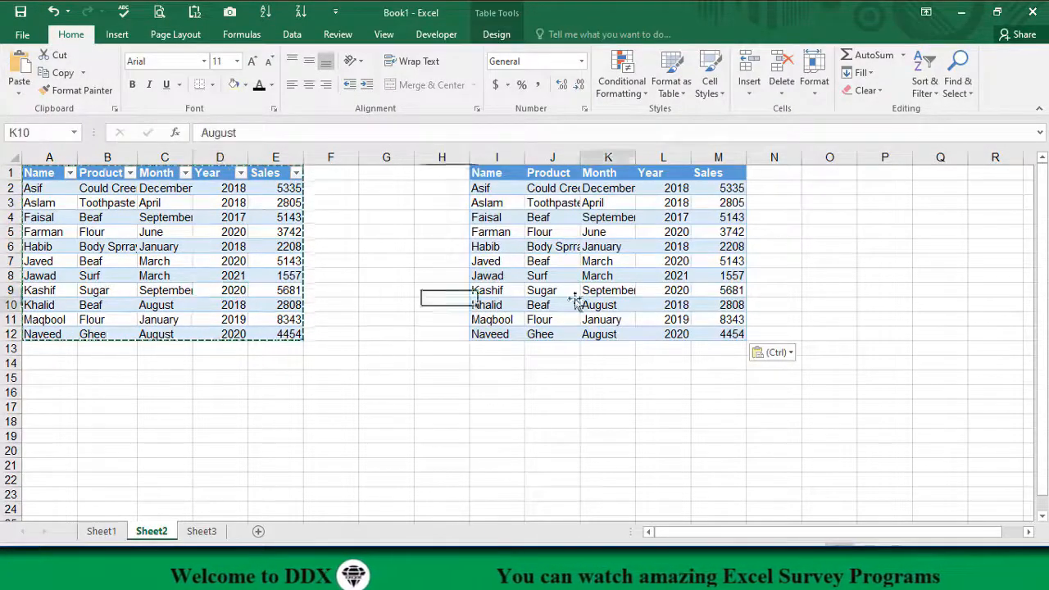
{"action": "left_click", "coordinate": [281, 299]}
{"action": "left_click", "coordinate": [566, 304]}
{"action": "left_click", "coordinate": [493, 294]}
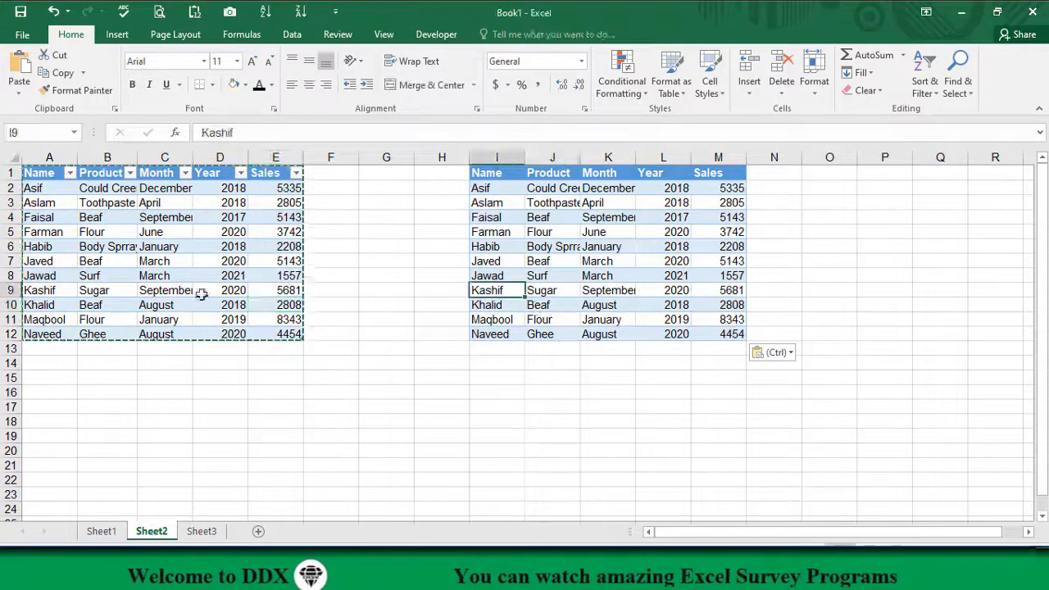
{"action": "left_click", "coordinate": [189, 292]}
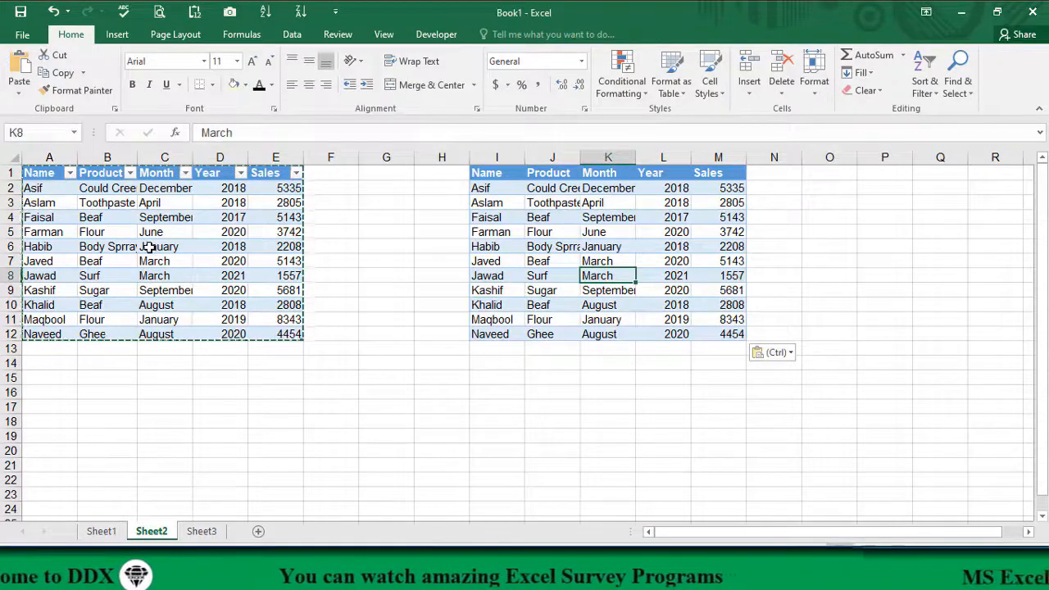
{"action": "left_click", "coordinate": [537, 247]}
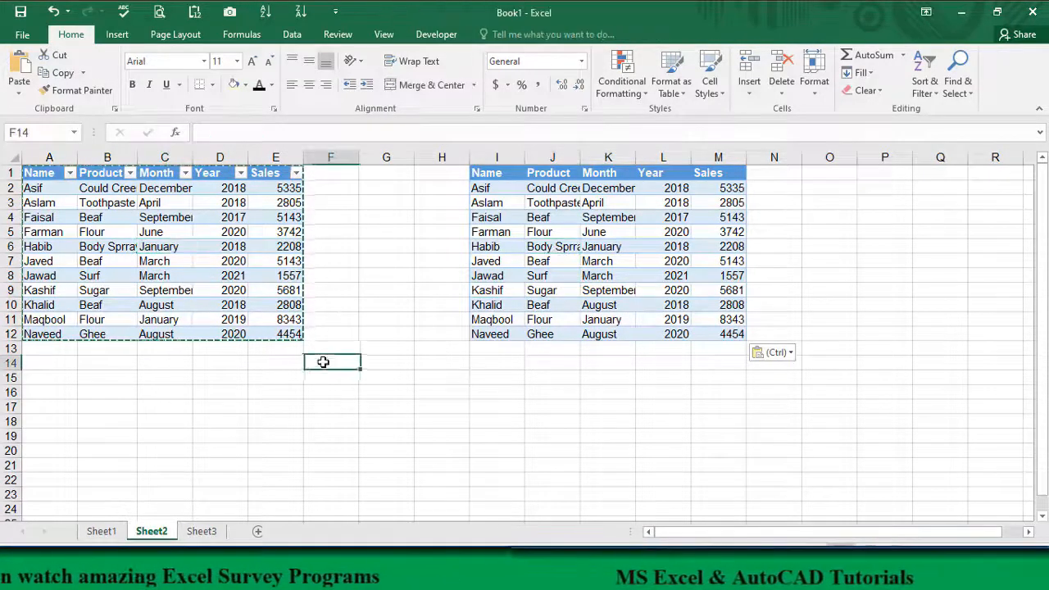
Autofit the widths of columns A to C to their contents.
{"action": "double_click", "coordinate": [136, 156]}
{"action": "double_click", "coordinate": [205, 156]}
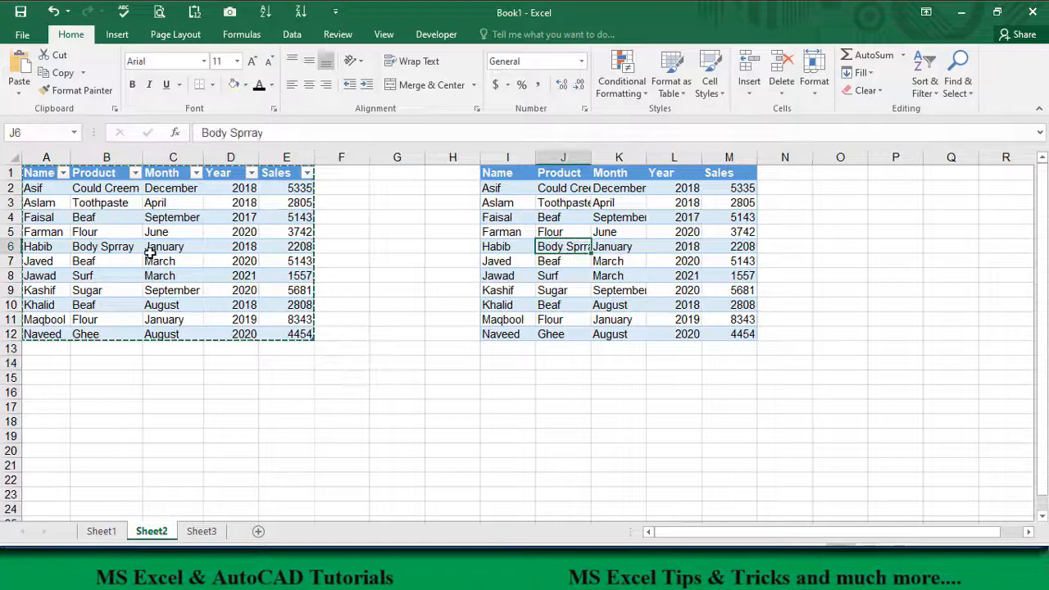
Compare how headings behave further down the sheet with a table cell active versus a cell of the plain range I1:M12.
{"action": "left_click", "coordinate": [149, 253]}
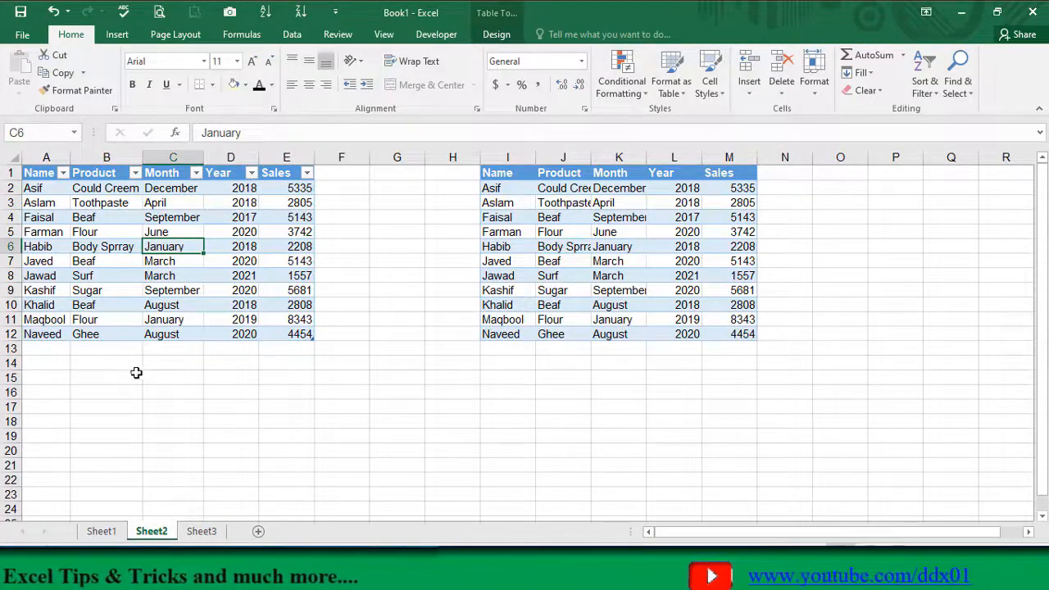
{"action": "scroll", "coordinate": [246, 420], "scroll_direction": "down", "scroll_amount": 8}
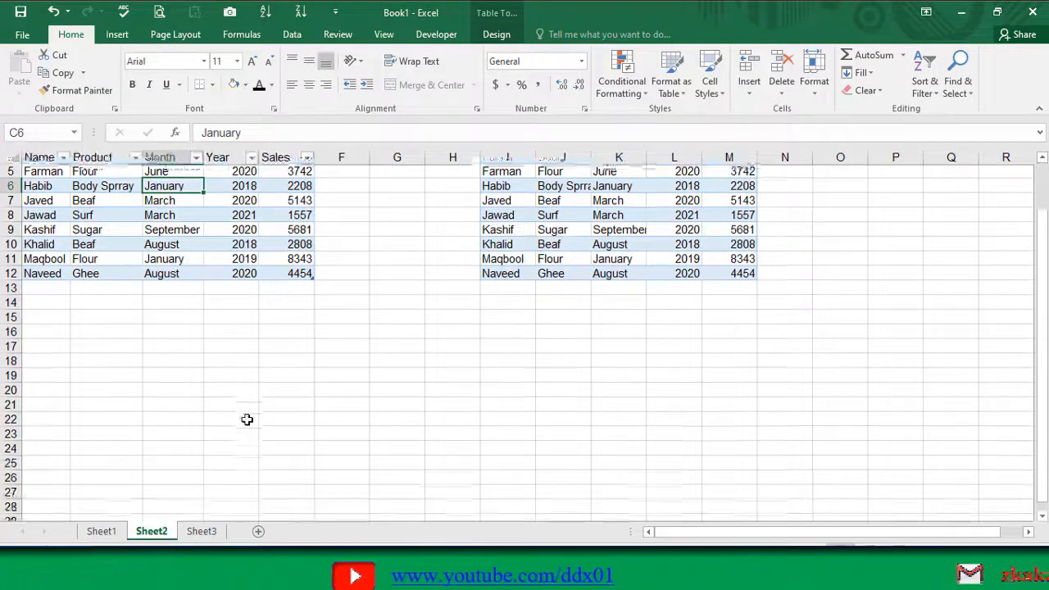
{"action": "scroll", "coordinate": [248, 420], "scroll_direction": "down", "scroll_amount": 10}
{"action": "scroll", "coordinate": [239, 429], "scroll_direction": "up", "scroll_amount": 20}
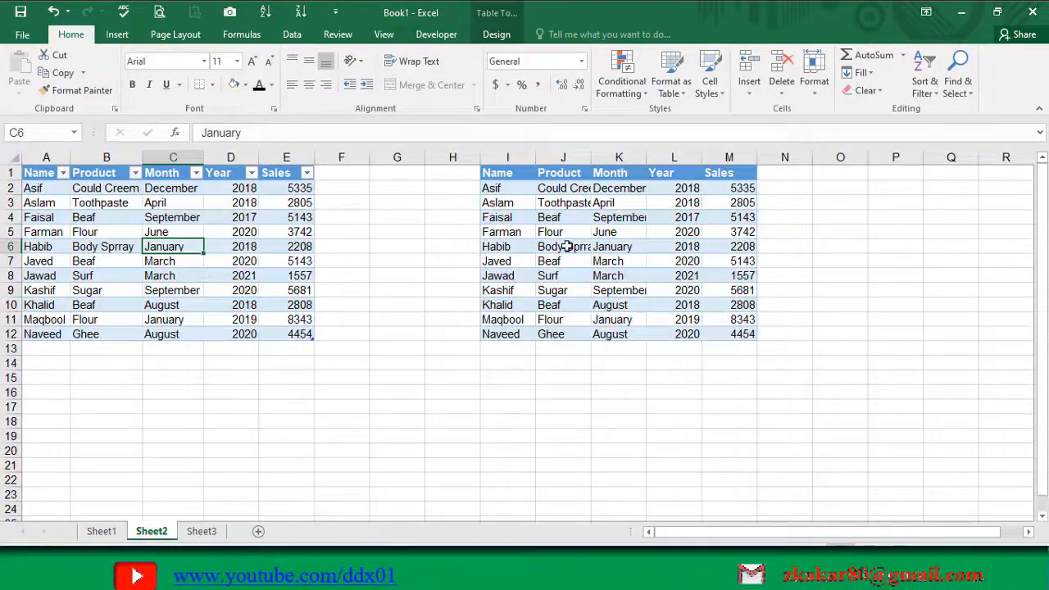
{"action": "left_click", "coordinate": [565, 246]}
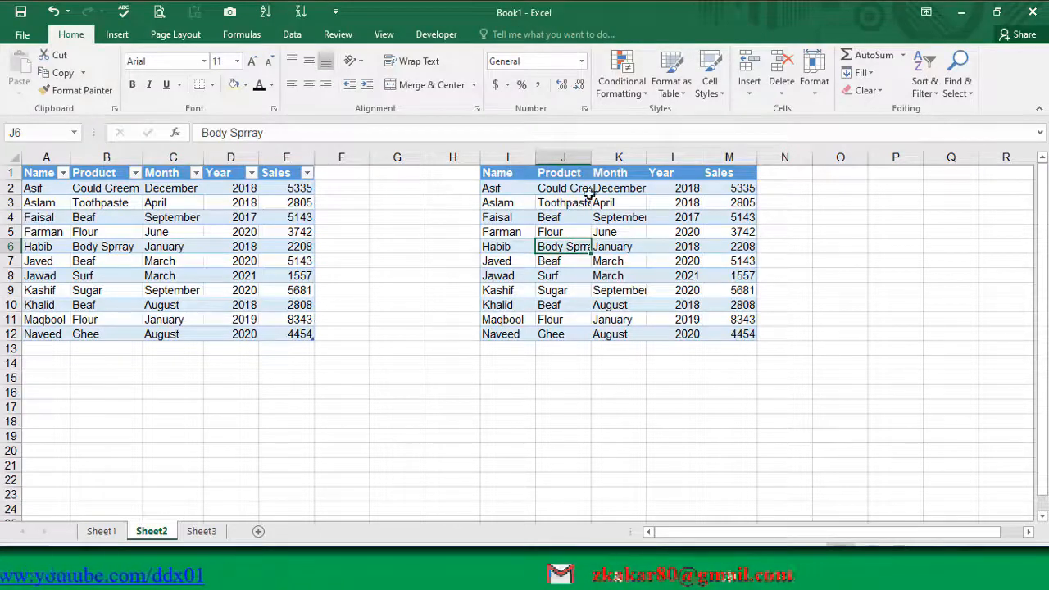
{"action": "scroll", "coordinate": [588, 213], "scroll_direction": "down", "scroll_amount": 20}
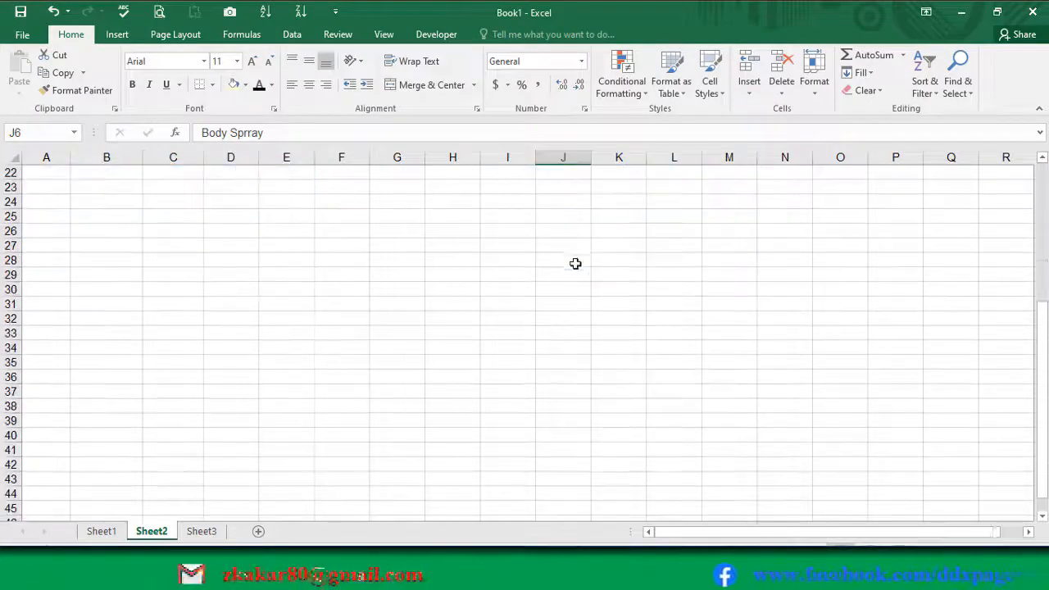
{"action": "scroll", "coordinate": [575, 293], "scroll_direction": "up", "scroll_amount": 3}
{"action": "scroll", "coordinate": [575, 293], "scroll_direction": "up", "scroll_amount": 18}
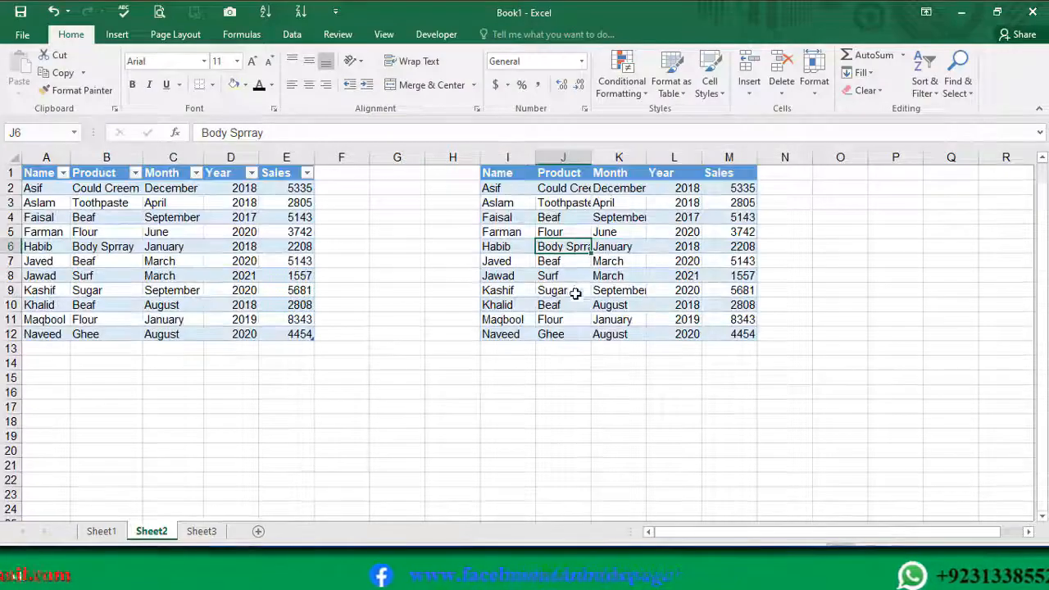
With cell C6 of the table active, examine the column headings and their filter buttons while viewing lower rows.
{"action": "left_click", "coordinate": [164, 248]}
{"action": "scroll", "coordinate": [175, 287], "scroll_direction": "down", "scroll_amount": 3}
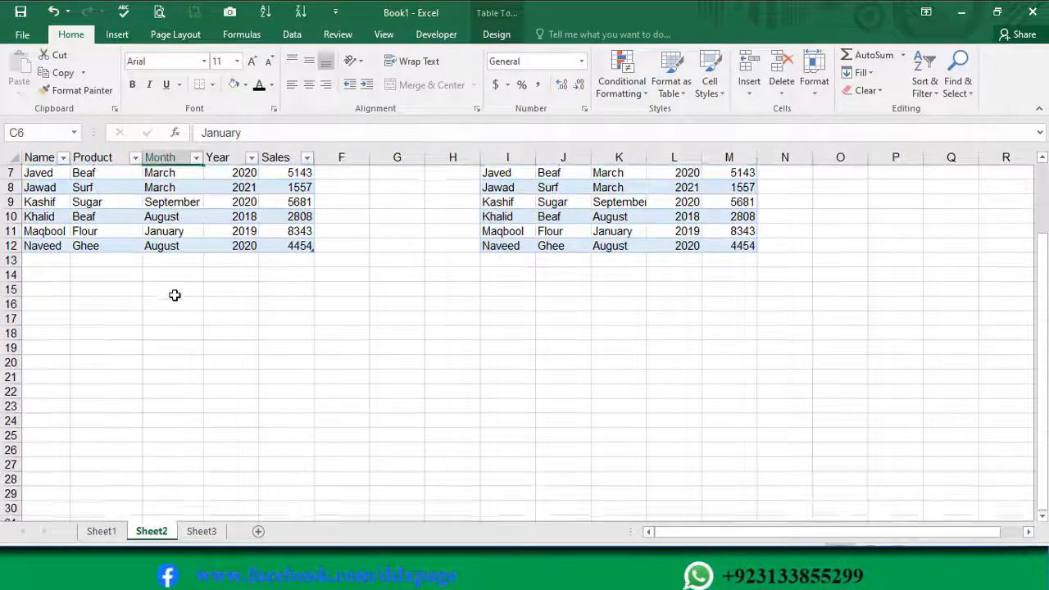
{"action": "scroll", "coordinate": [174, 295], "scroll_direction": "up", "scroll_amount": 1}
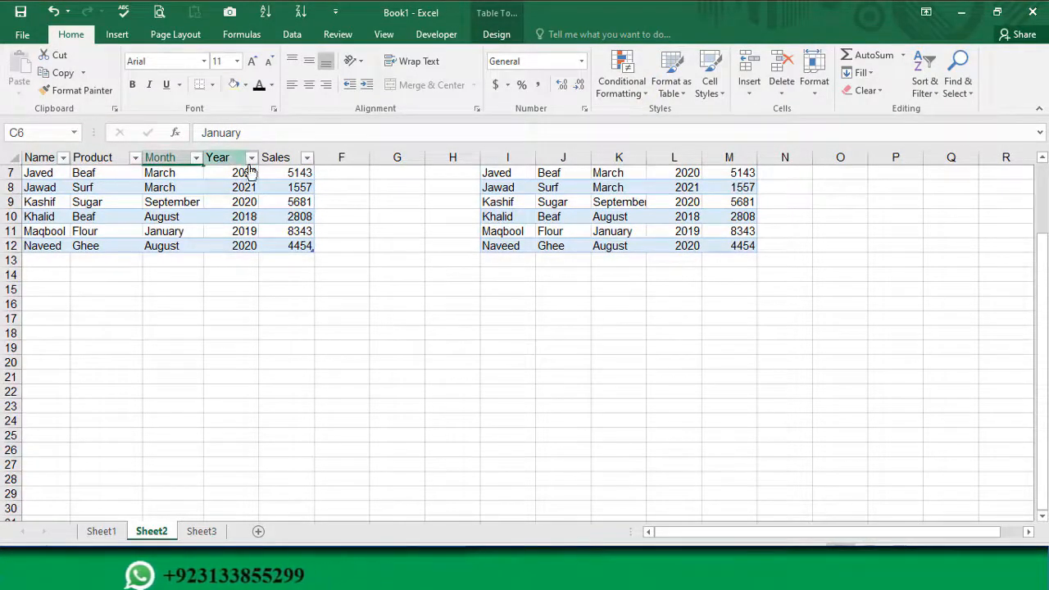
{"action": "scroll", "coordinate": [230, 262], "scroll_direction": "down", "scroll_amount": 1}
{"action": "scroll", "coordinate": [229, 264], "scroll_direction": "down", "scroll_amount": 3}
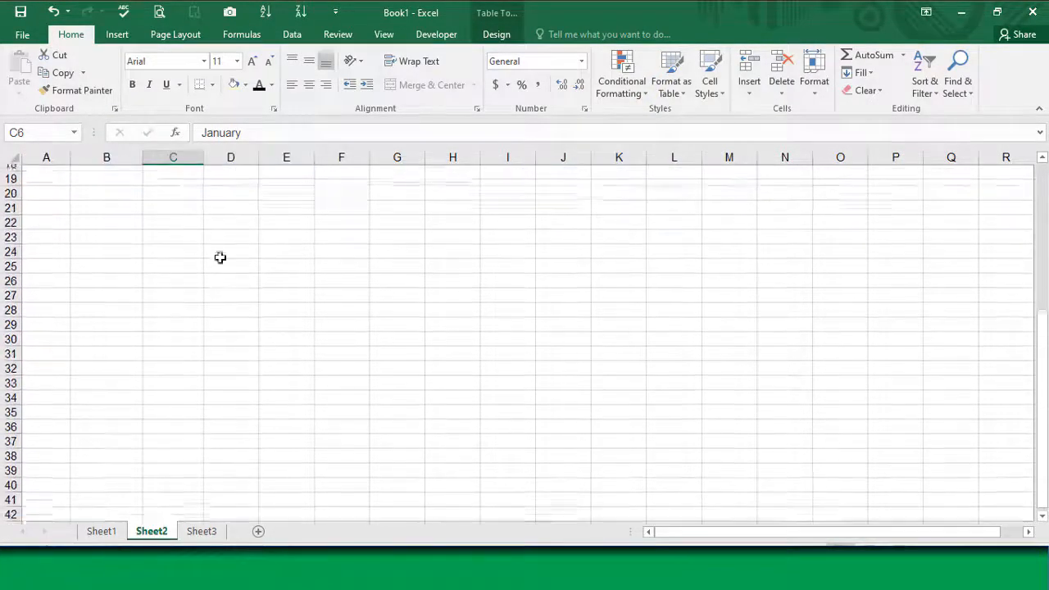
{"action": "scroll", "coordinate": [292, 210], "scroll_direction": "up", "scroll_amount": 6}
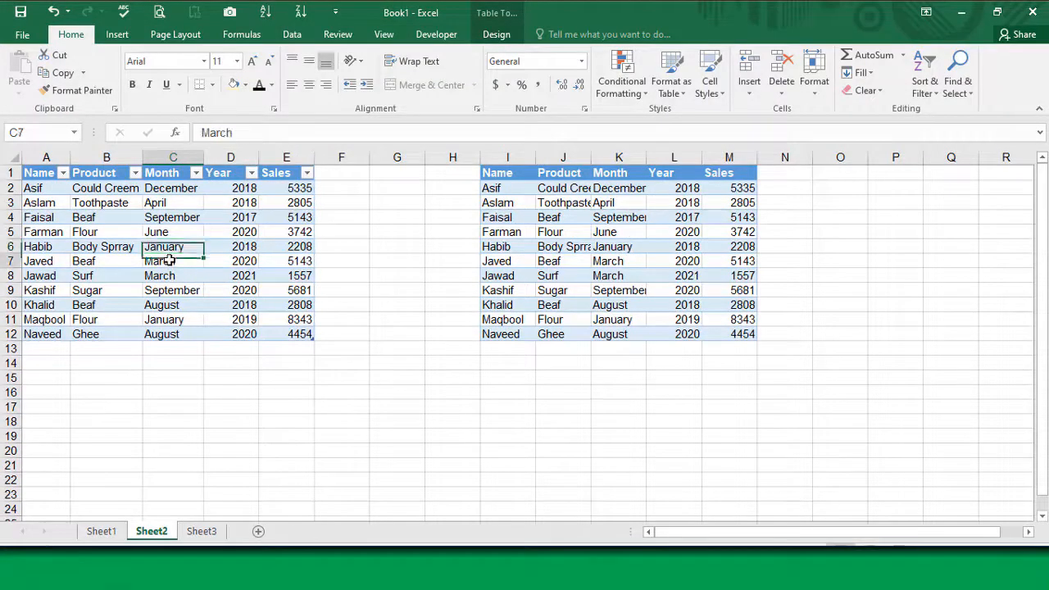
Examine the column headings in lower rows with empty cell G9 active, and again with cell J8 of the plain range.
{"action": "left_click", "coordinate": [384, 289]}
{"action": "scroll", "coordinate": [390, 330], "scroll_direction": "down", "scroll_amount": 5}
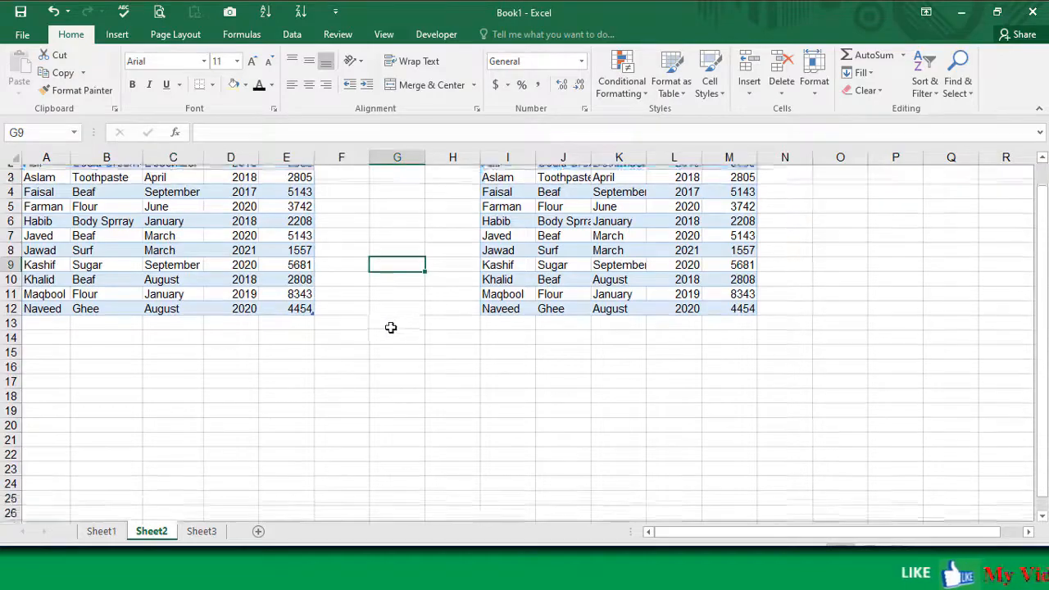
{"action": "scroll", "coordinate": [391, 328], "scroll_direction": "up", "scroll_amount": 5}
{"action": "scroll", "coordinate": [390, 328], "scroll_direction": "down", "scroll_amount": 5}
{"action": "scroll", "coordinate": [391, 328], "scroll_direction": "up", "scroll_amount": 5}
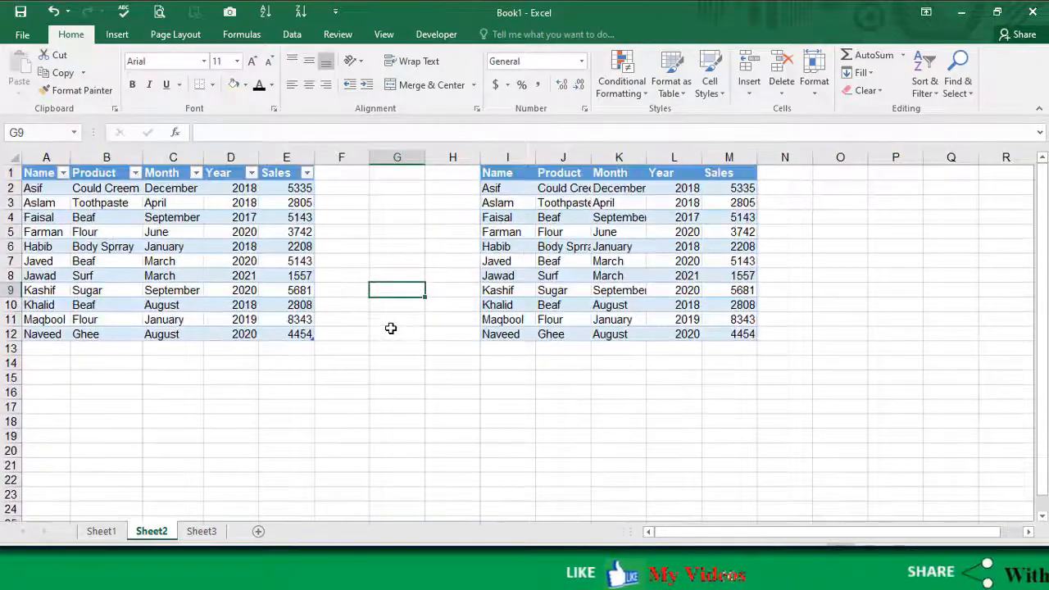
{"action": "left_click", "coordinate": [550, 275]}
{"action": "scroll", "coordinate": [548, 311], "scroll_direction": "down", "scroll_amount": 5}
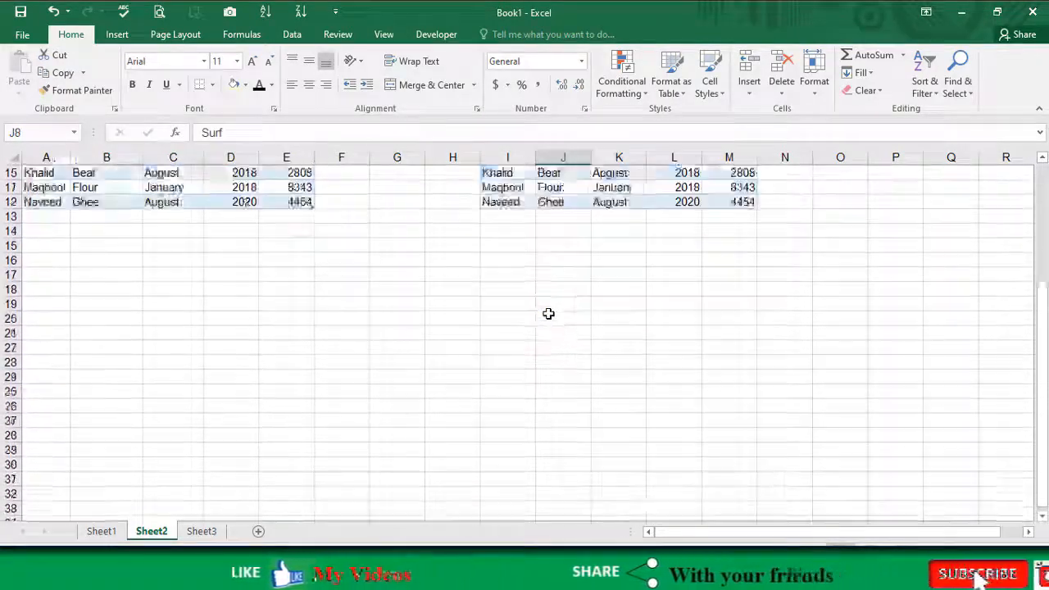
{"action": "scroll", "coordinate": [548, 311], "scroll_direction": "up", "scroll_amount": 5}
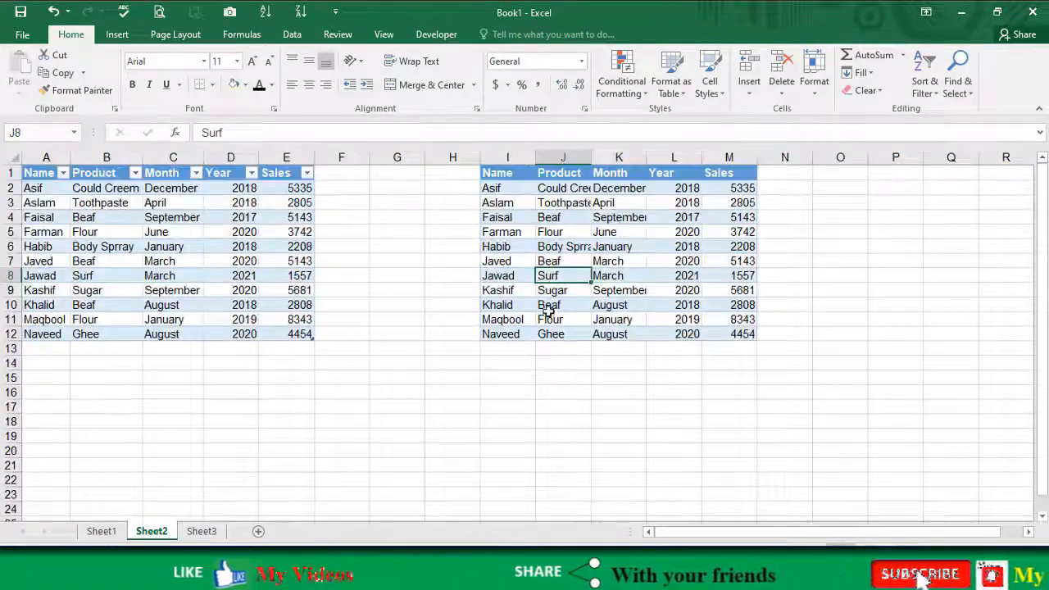
With cell D6 of the table active, examine how the column headings change within and below the table's rows.
{"action": "left_click", "coordinate": [217, 243]}
{"action": "scroll", "coordinate": [190, 315], "scroll_direction": "down", "scroll_amount": 4}
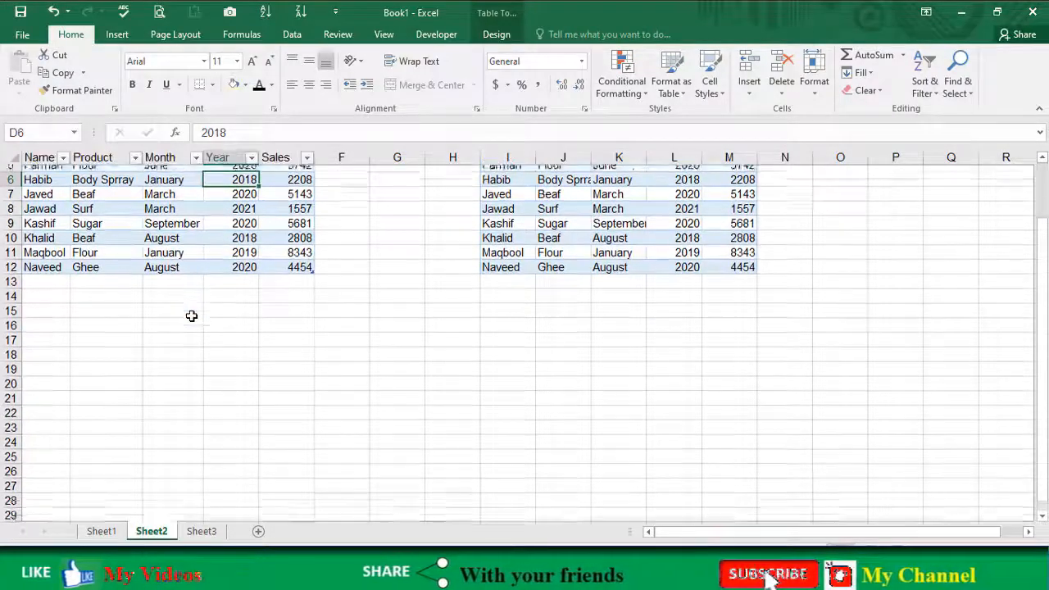
{"action": "scroll", "coordinate": [147, 273], "scroll_direction": "up", "scroll_amount": 4}
{"action": "scroll", "coordinate": [95, 204], "scroll_direction": "down", "scroll_amount": 1}
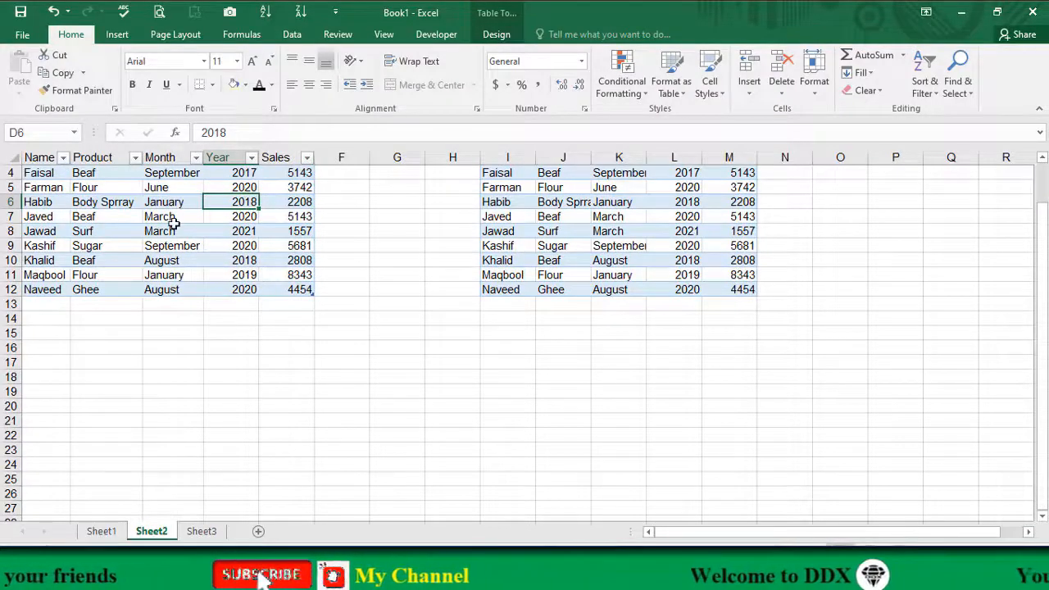
{"action": "scroll", "coordinate": [176, 312], "scroll_direction": "down", "scroll_amount": 8}
{"action": "scroll", "coordinate": [164, 405], "scroll_direction": "up", "scroll_amount": 9}
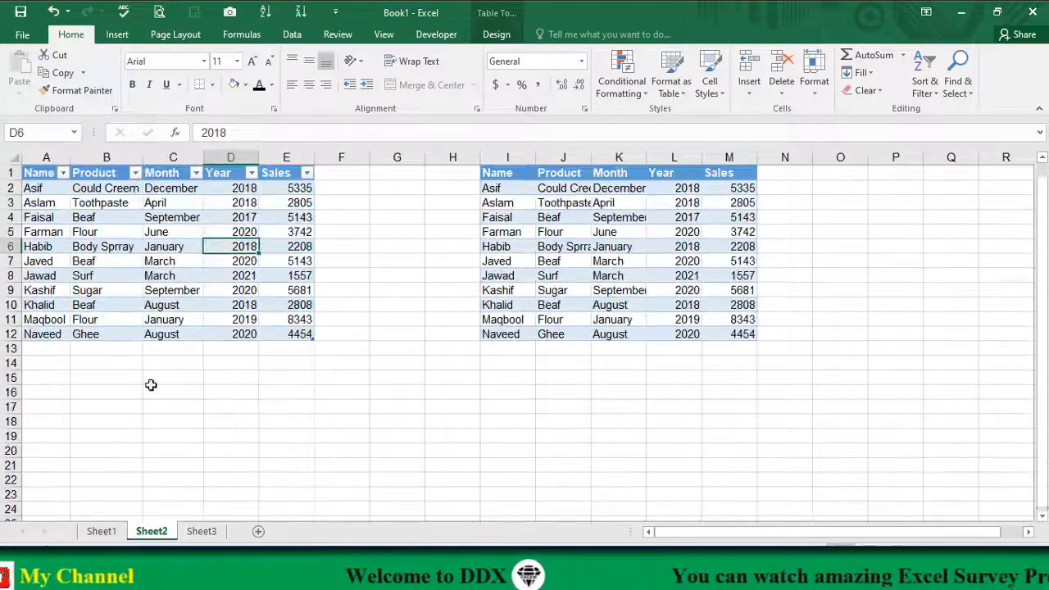
{"action": "scroll", "coordinate": [148, 246], "scroll_direction": "down", "scroll_amount": 10}
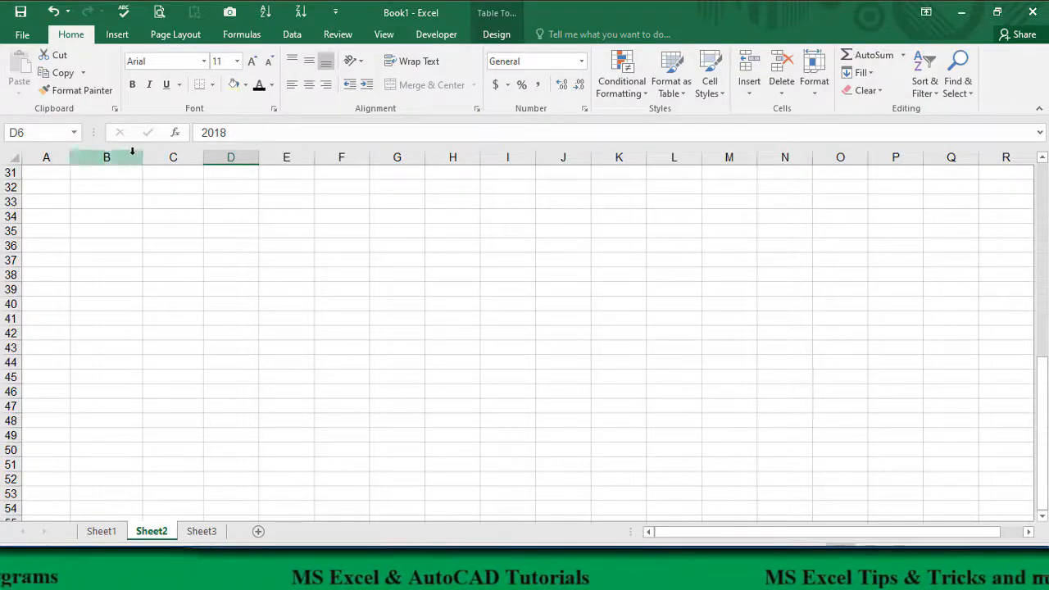
{"action": "scroll", "coordinate": [165, 210], "scroll_direction": "up", "scroll_amount": 8}
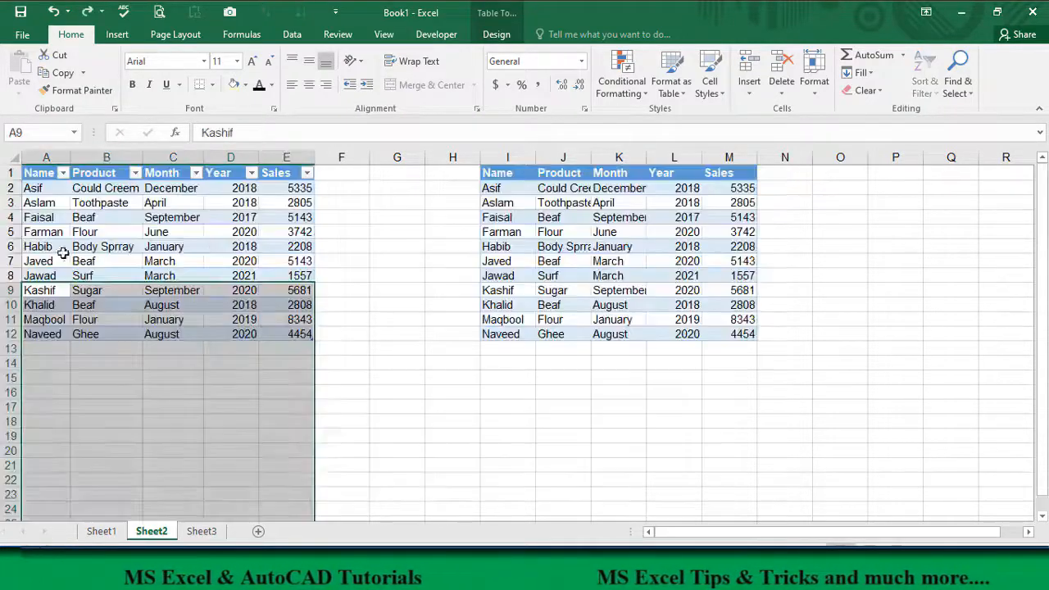
Copy the table rows A6:E11 and paste them repeatedly beneath the table, filling rows 13 to 36.
{"action": "left_click_drag", "start_coordinate": [37, 246], "coordinate": [303, 320]}
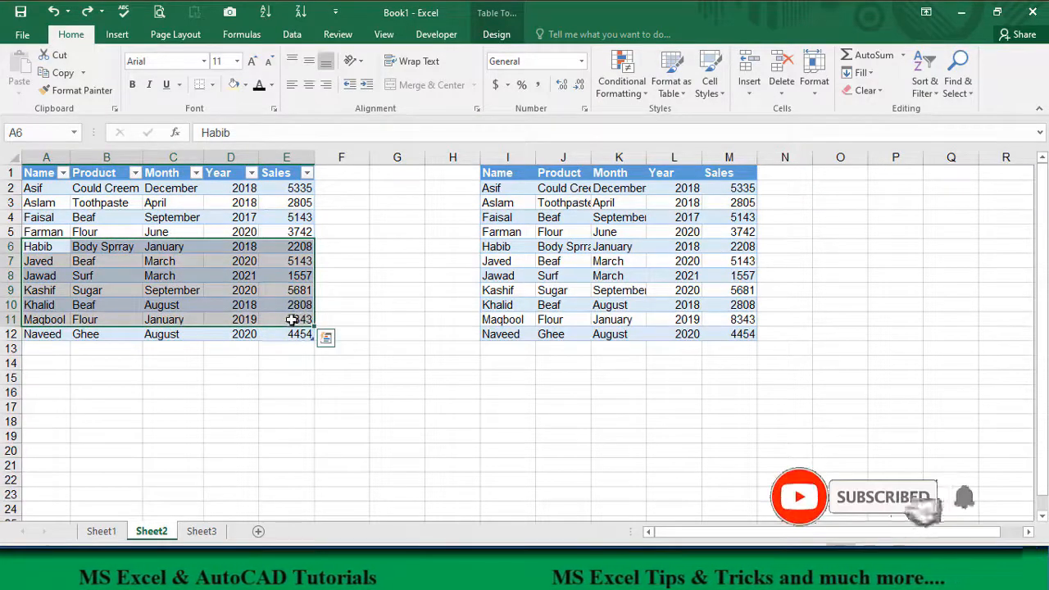
{"action": "key", "text": "ctrl+c"}
{"action": "left_click", "coordinate": [62, 348]}
{"action": "key", "text": "ctrl+v"}
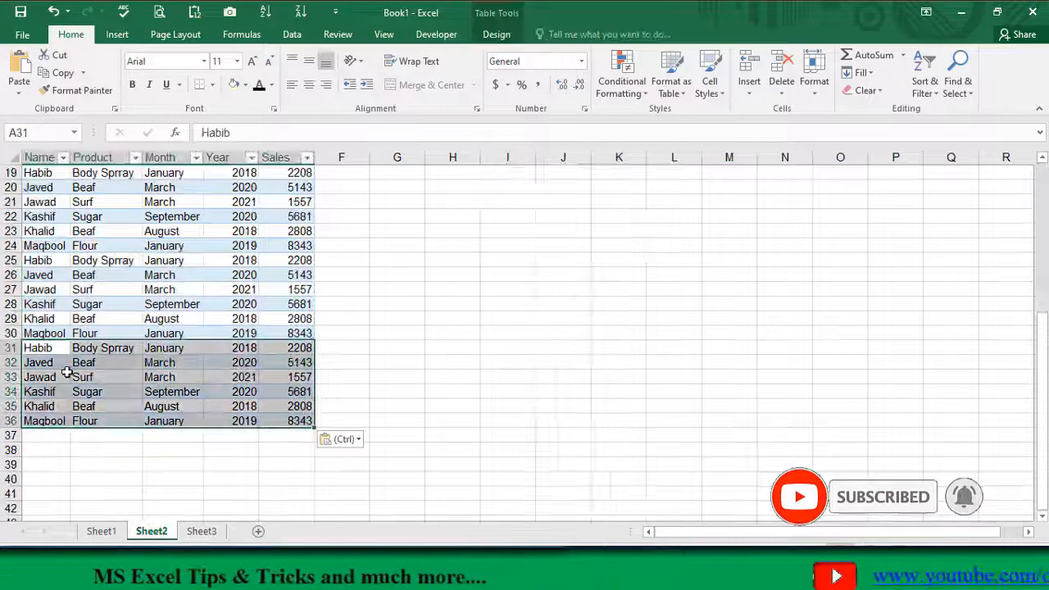
{"action": "scroll", "coordinate": [68, 373], "scroll_direction": "up", "scroll_amount": 6}
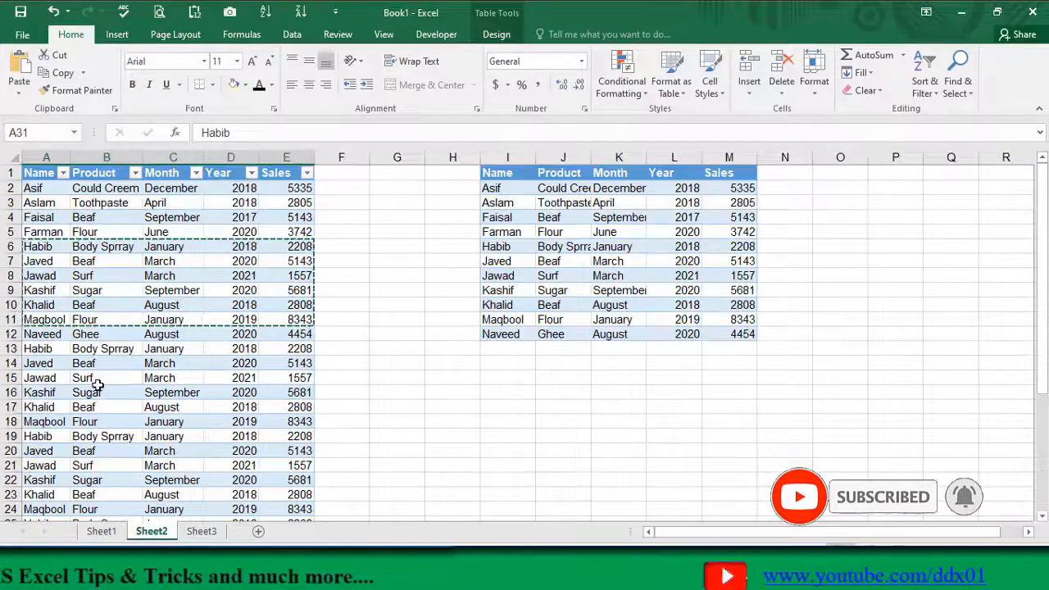
With cell C15 of the pasted rows active, examine the column headings down to the table's last row.
{"action": "left_click", "coordinate": [167, 379]}
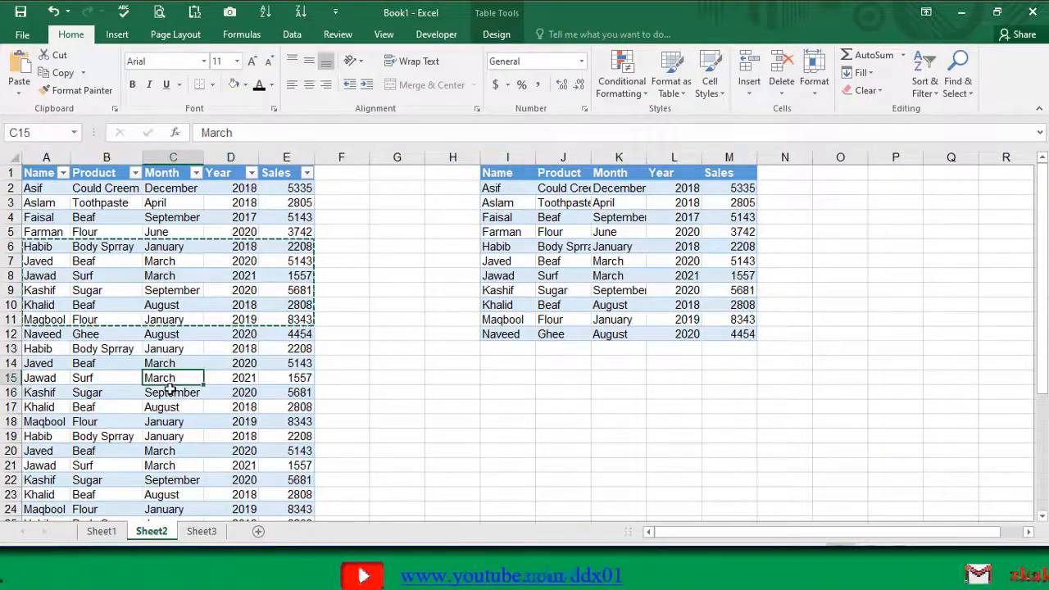
{"action": "scroll", "coordinate": [170, 392], "scroll_direction": "down", "scroll_amount": 3}
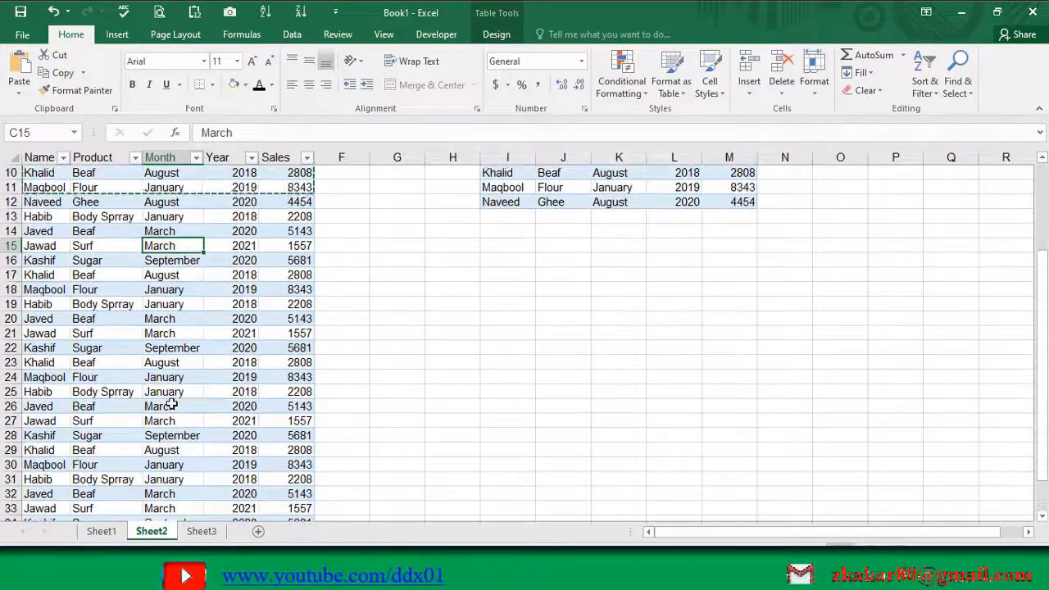
{"action": "scroll", "coordinate": [147, 434], "scroll_direction": "down", "scroll_amount": 1}
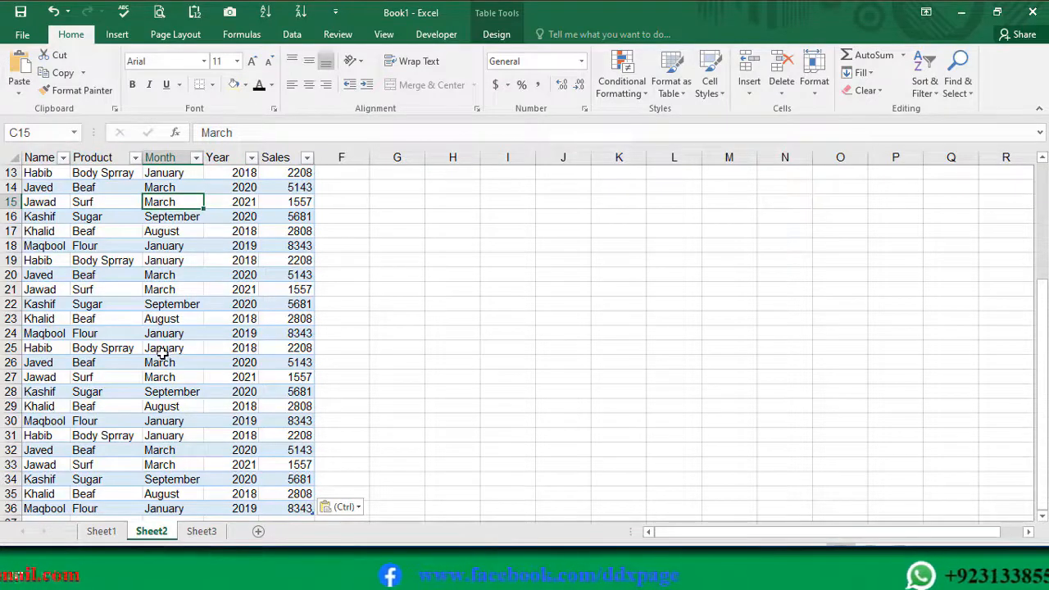
{"action": "scroll", "coordinate": [175, 361], "scroll_direction": "up", "scroll_amount": 4}
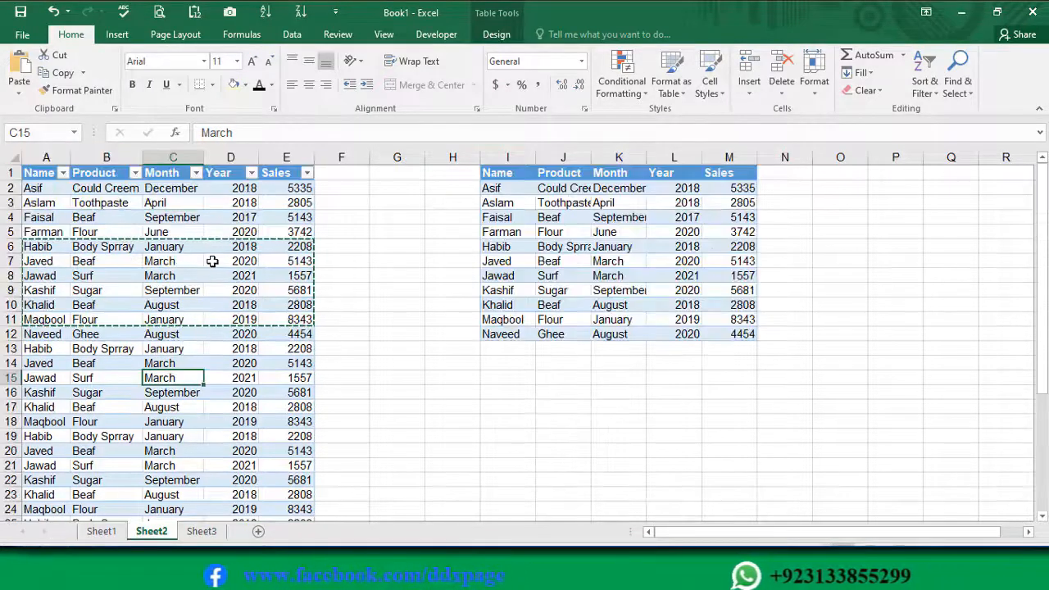
Compare the table design tools offered with table cell C5 active versus cell J6 of the plain range.
{"action": "left_click", "coordinate": [208, 261]}
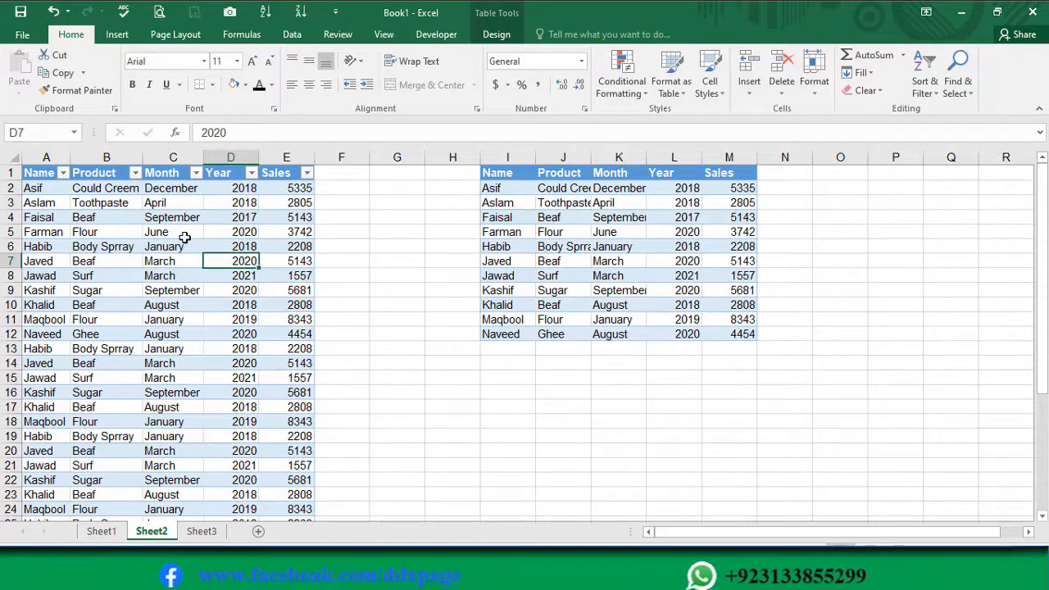
{"action": "left_click", "coordinate": [184, 234]}
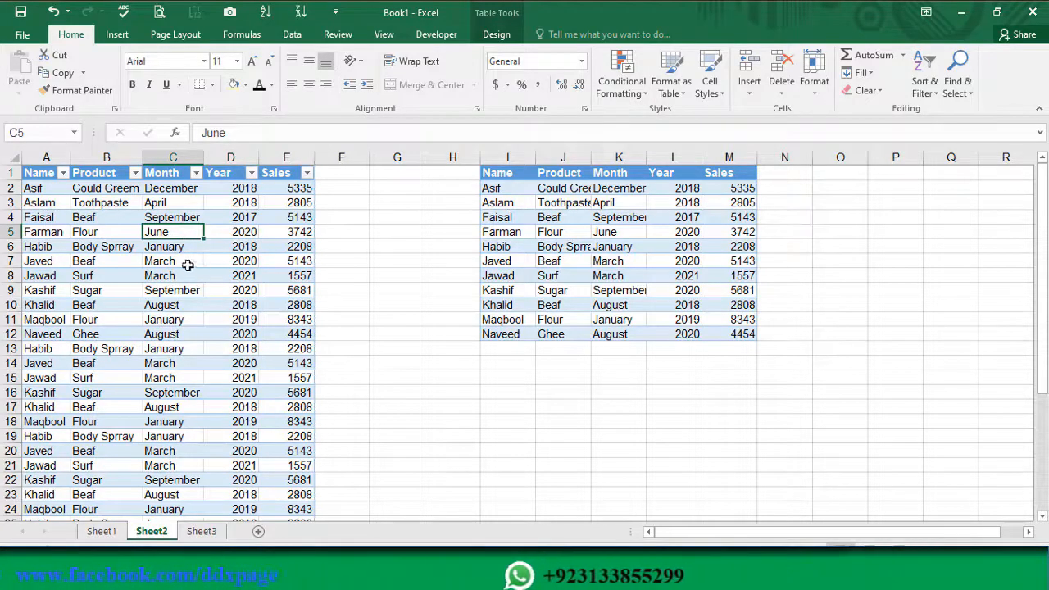
{"action": "left_click", "coordinate": [496, 36]}
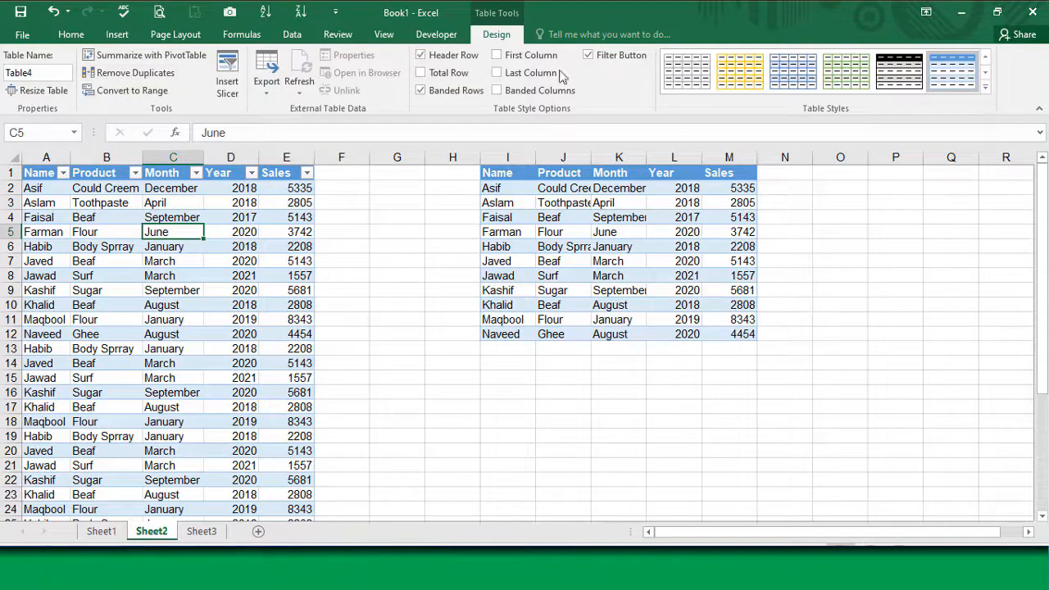
{"action": "left_click", "coordinate": [396, 232]}
{"action": "left_click", "coordinate": [570, 250]}
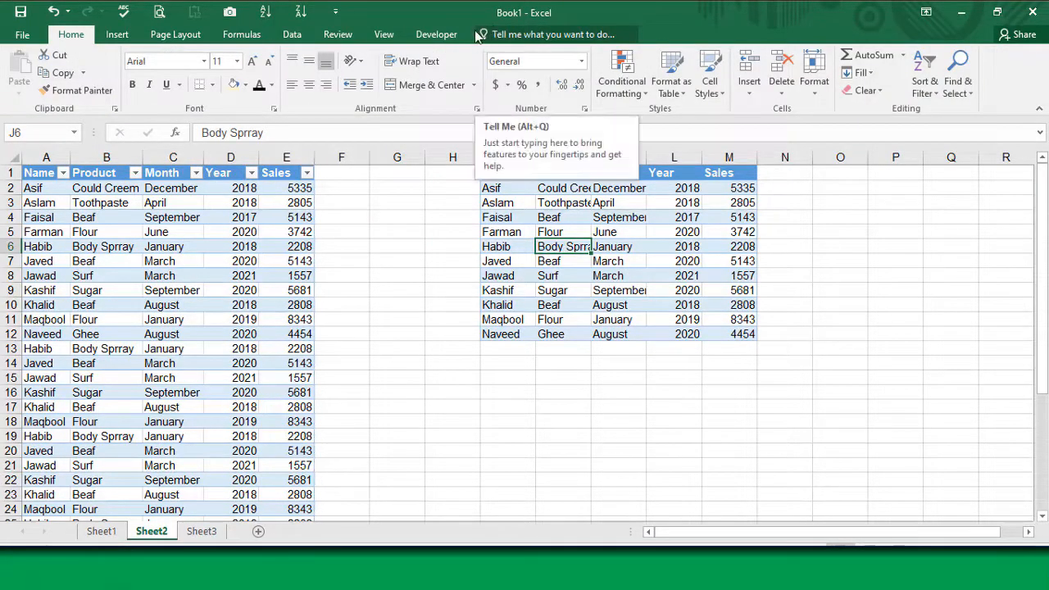
Enter 2332, 2323, 56 and 565 in cells I13:I16 directly below the plain range.
{"action": "left_click", "coordinate": [512, 256]}
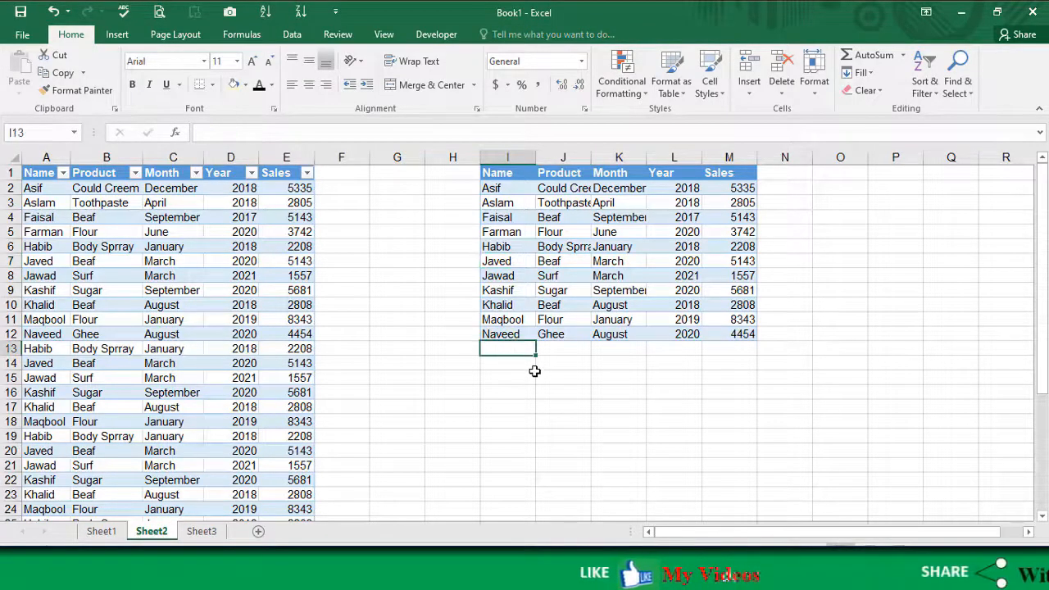
{"action": "type", "text": "2332"}
{"action": "key", "text": "Return"}
{"action": "type", "text": "2323"}
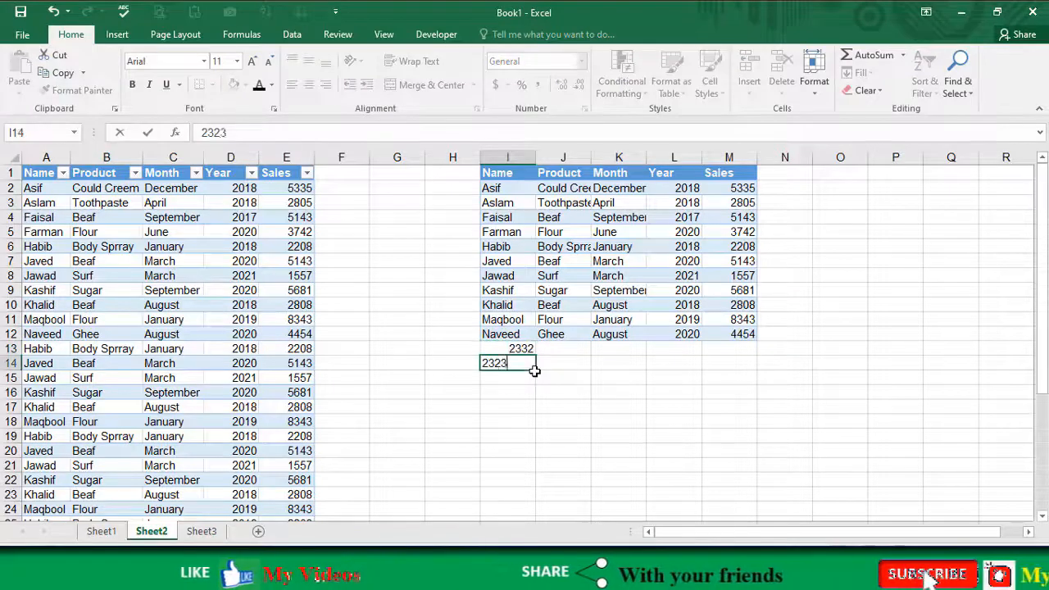
{"action": "key", "text": "Return"}
{"action": "type", "text": "50"}
{"action": "key", "text": "Return"}
{"action": "type", "text": "565"}
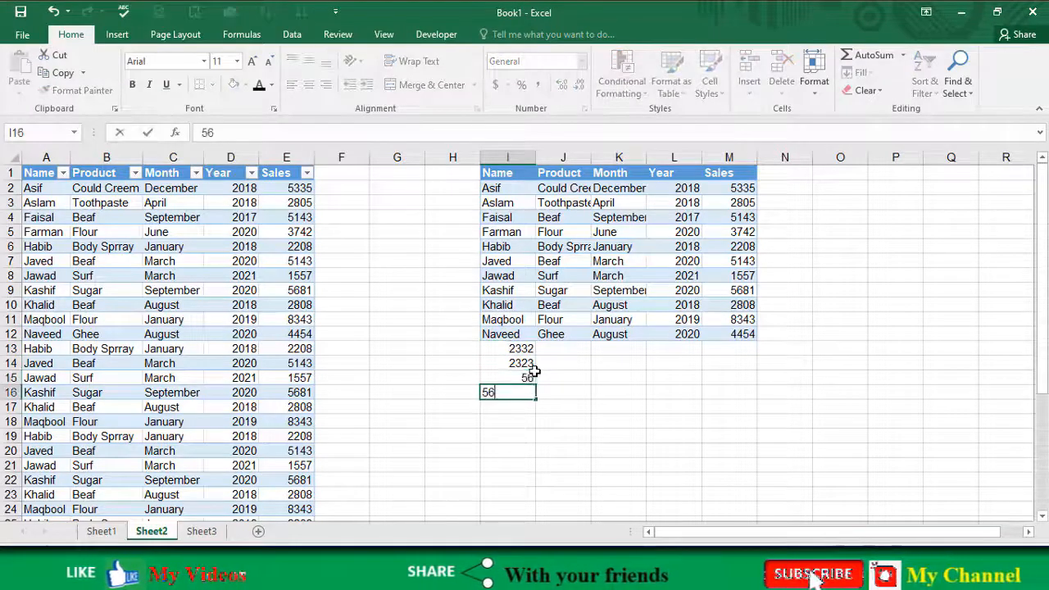
{"action": "key", "text": "Return"}
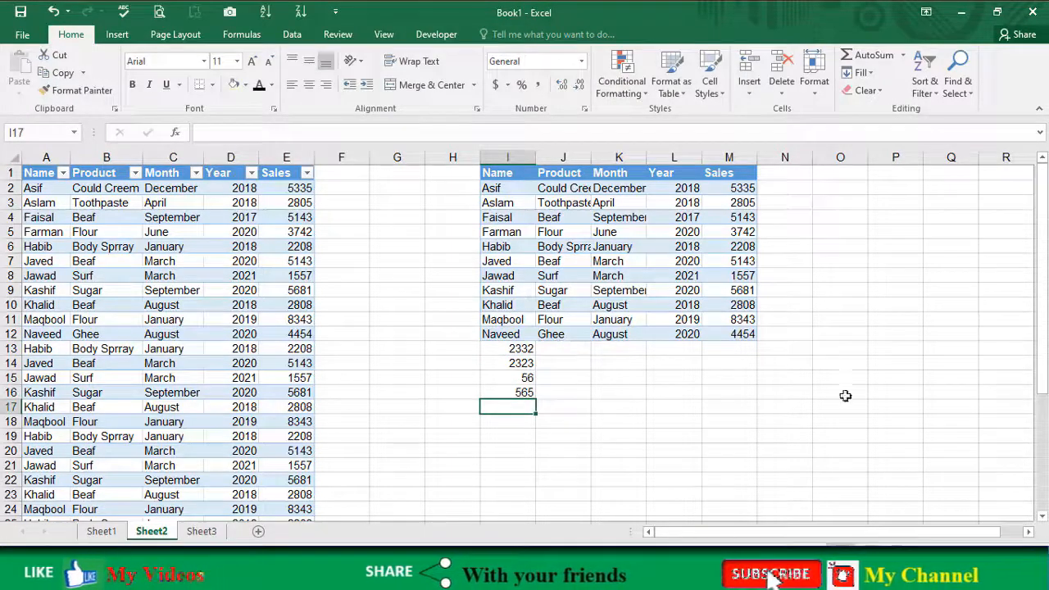
Remove the table rows below row 19 and enter 5656, 5656, 5656, 656 and 565 down cells A20:A24.
{"action": "scroll", "coordinate": [384, 445], "scroll_direction": "down", "scroll_amount": 4}
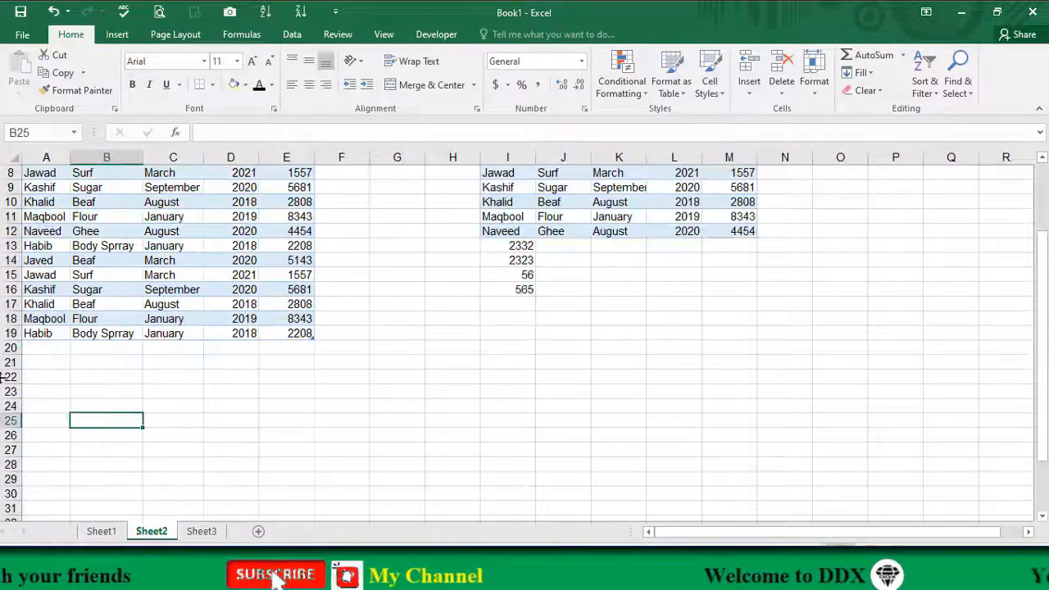
{"action": "left_click", "coordinate": [44, 348]}
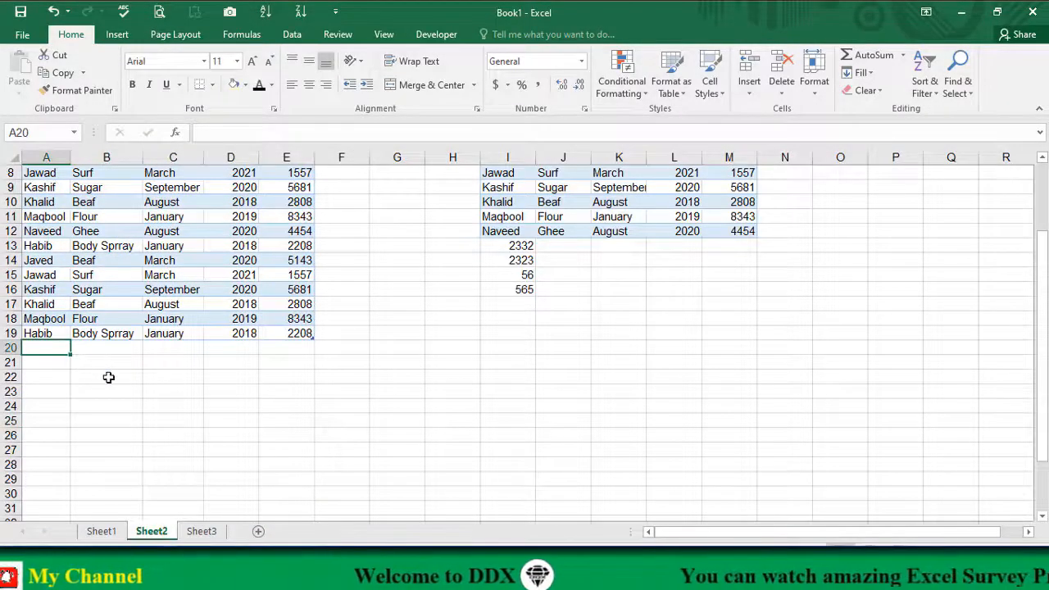
{"action": "type", "text": "5656"}
{"action": "key", "text": "Return"}
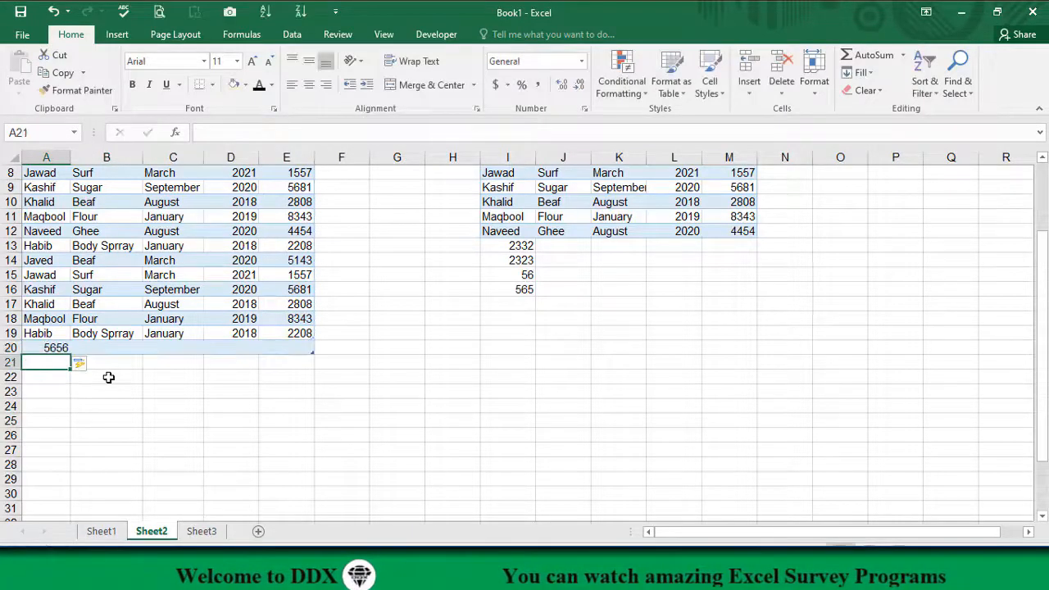
{"action": "type", "text": "5656"}
{"action": "key", "text": "Return"}
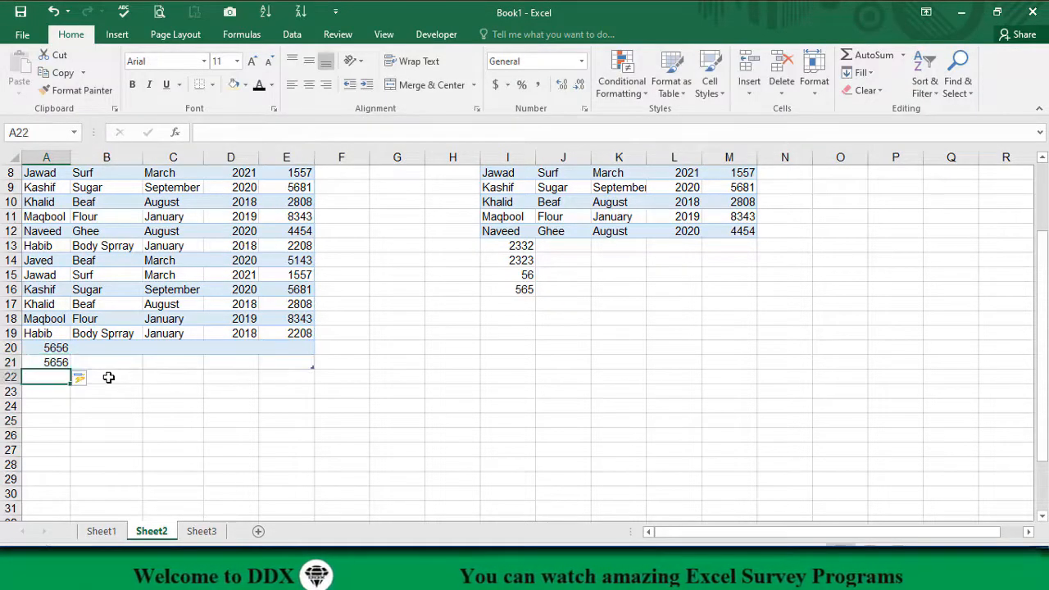
{"action": "type", "text": "5656"}
{"action": "key", "text": "Return"}
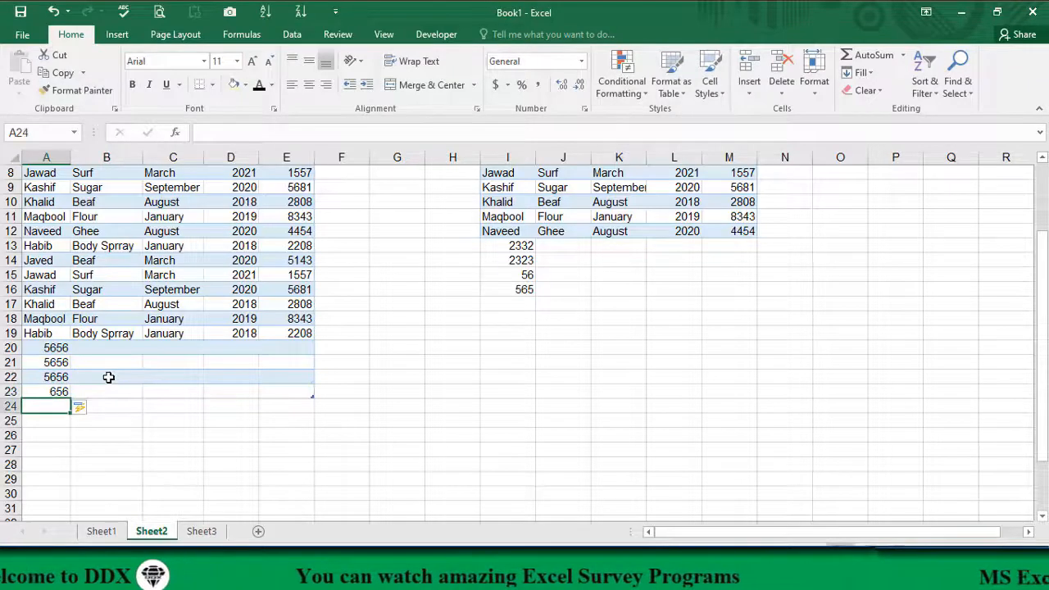
{"action": "type", "text": "565"}
{"action": "key", "text": "Return"}
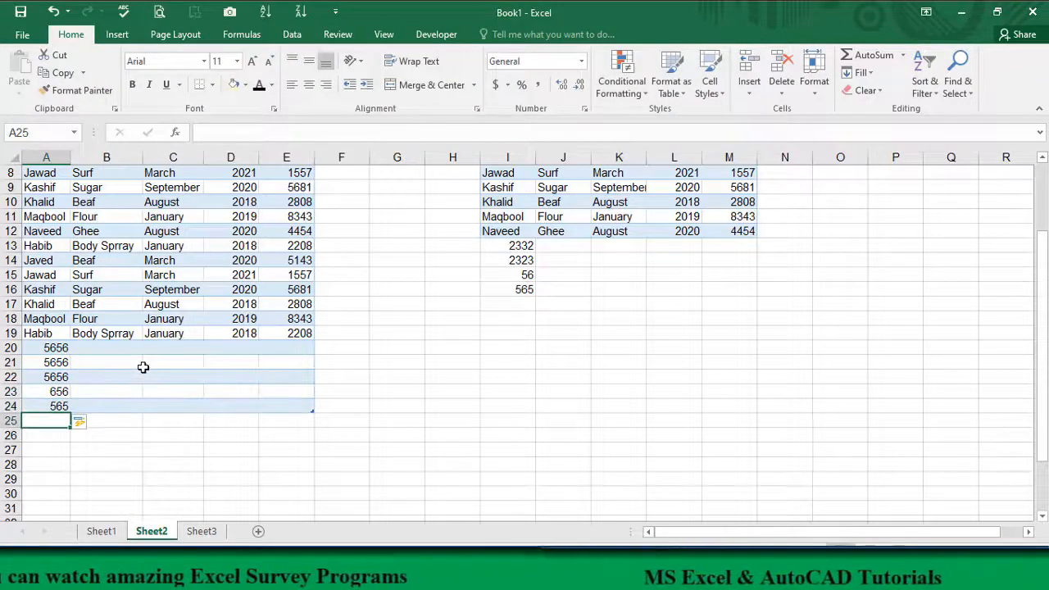
Resize the table to end at row 22 and clear the leftover values in A23:A24.
{"action": "left_click", "coordinate": [143, 366]}
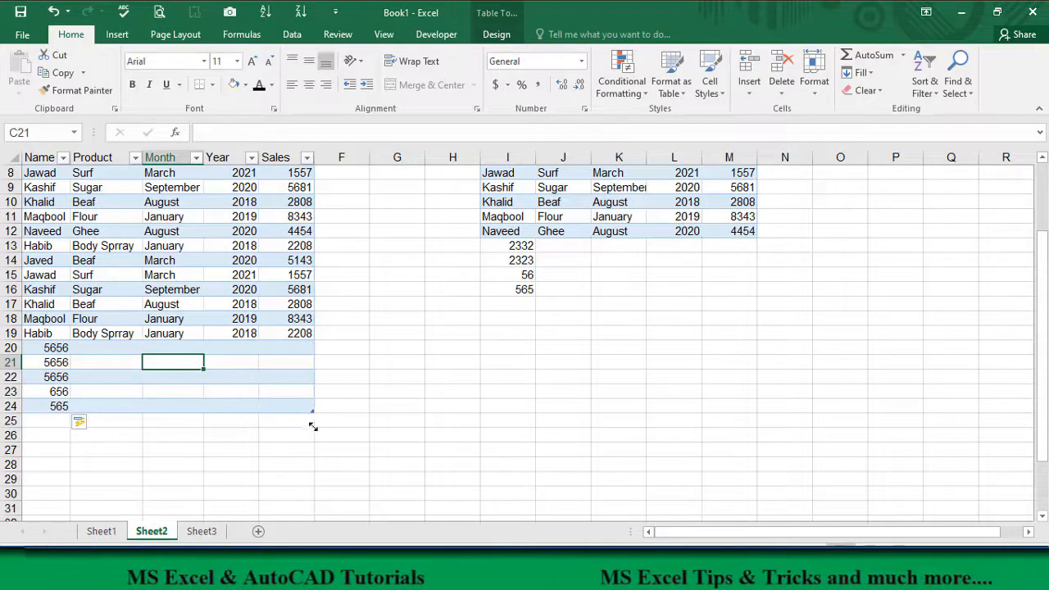
{"action": "left_click_drag", "start_coordinate": [313, 460], "coordinate": [313, 385]}
{"action": "left_click_drag", "start_coordinate": [49, 393], "coordinate": [59, 411]}
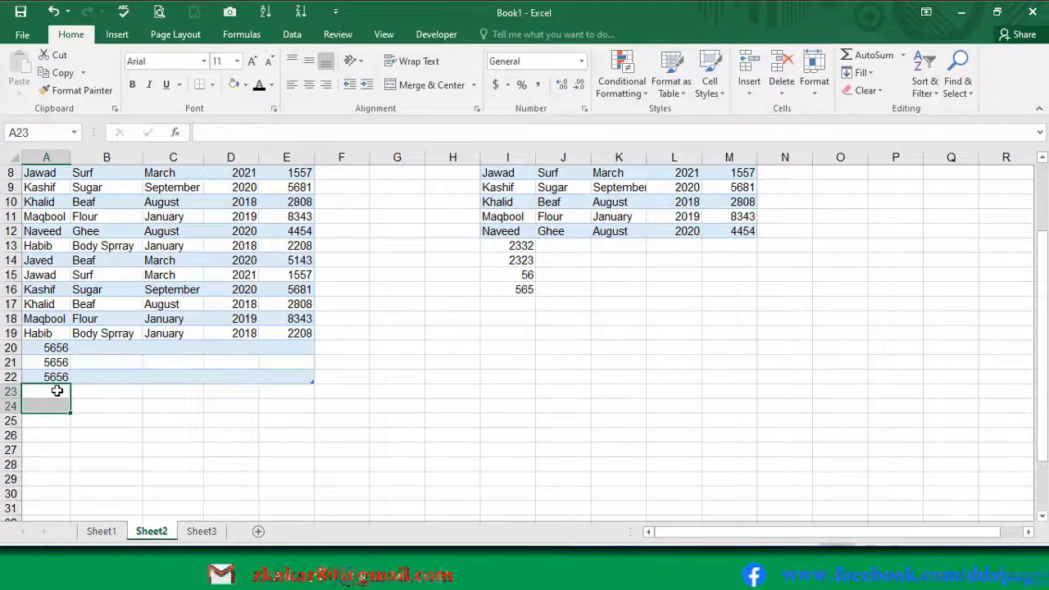
Enter 5656 in both cells A23 and A24, directly below the table.
{"action": "type", "text": "5656"}
{"action": "key", "text": "Return"}
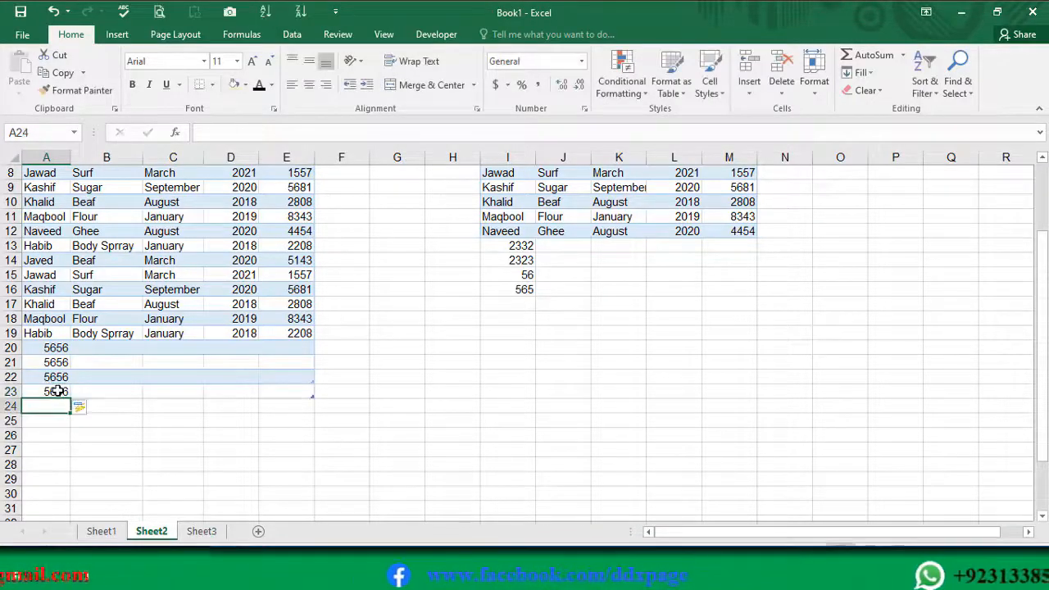
{"action": "type", "text": "5656"}
{"action": "key", "text": "Return"}
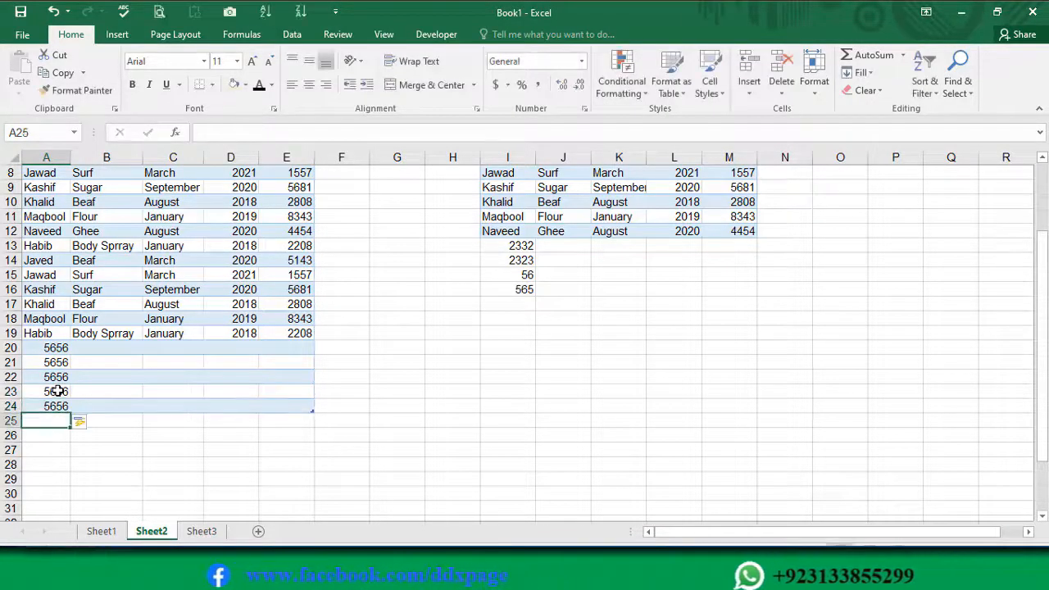
Clear the test values beneath the plain range in I13:M16.
{"action": "left_click_drag", "start_coordinate": [516, 246], "coordinate": [618, 289]}
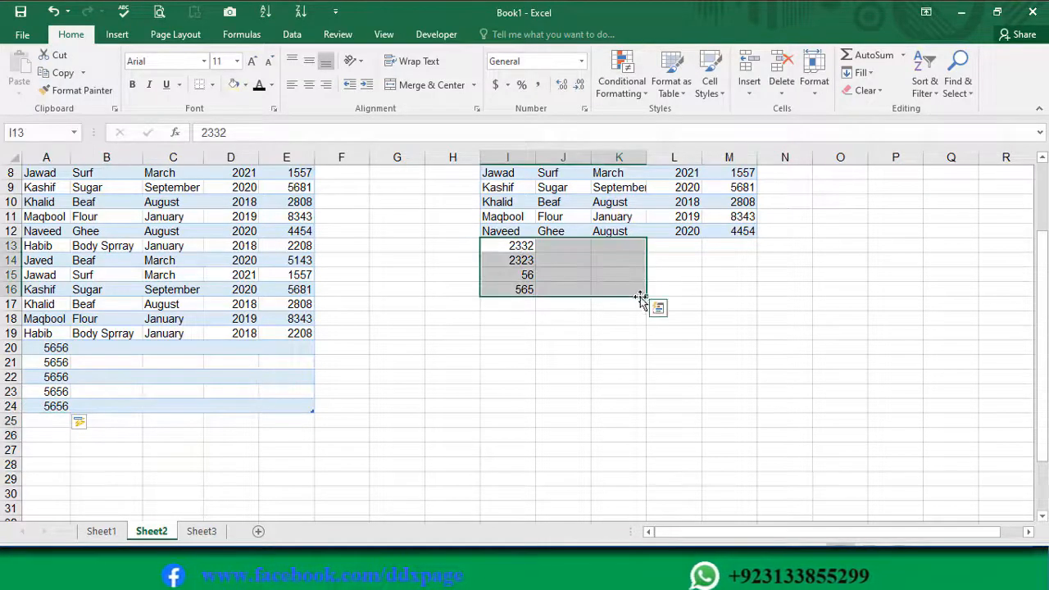
{"action": "scroll", "coordinate": [578, 290], "scroll_direction": "up", "scroll_amount": 3}
{"action": "left_click_drag", "start_coordinate": [516, 352], "coordinate": [727, 395]}
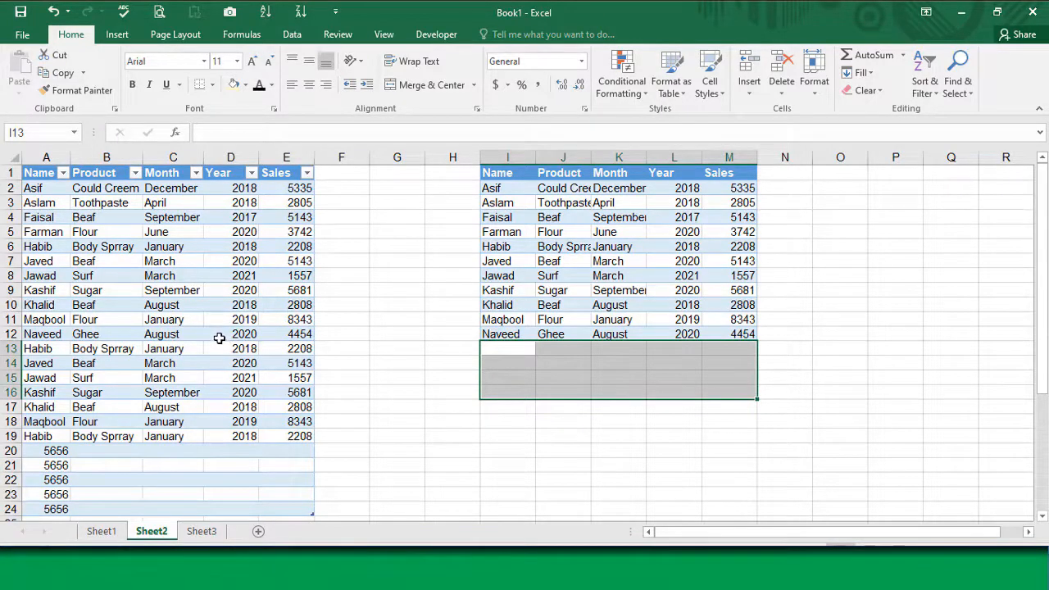
Apply the gold banded table style from the second row of the Medium group to the table in columns A to E.
{"action": "scroll", "coordinate": [180, 309], "scroll_direction": "down", "scroll_amount": 2}
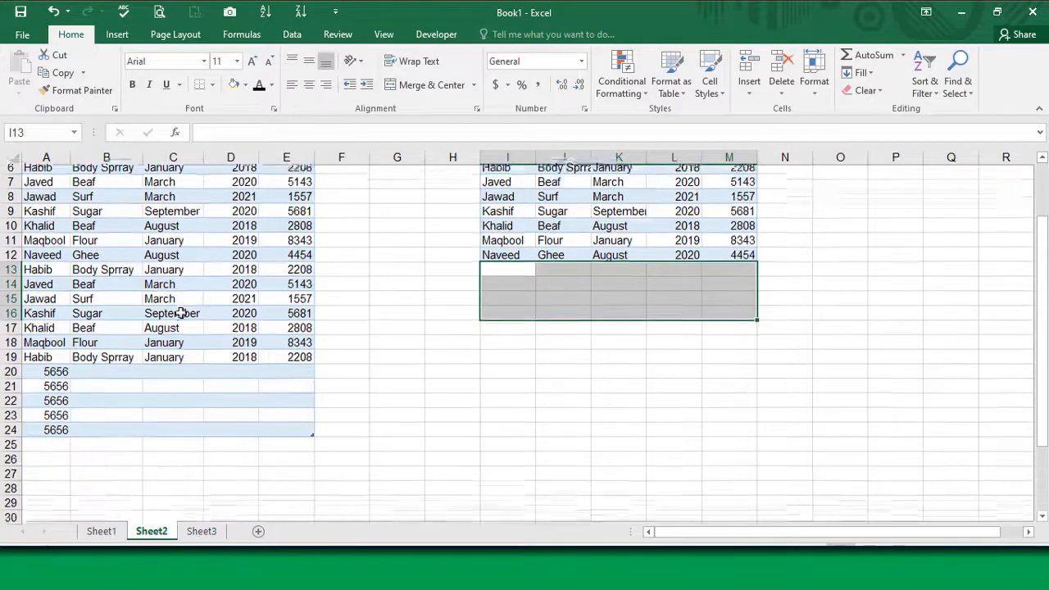
{"action": "scroll", "coordinate": [185, 311], "scroll_direction": "up", "scroll_amount": 2}
{"action": "scroll", "coordinate": [191, 319], "scroll_direction": "down", "scroll_amount": 1}
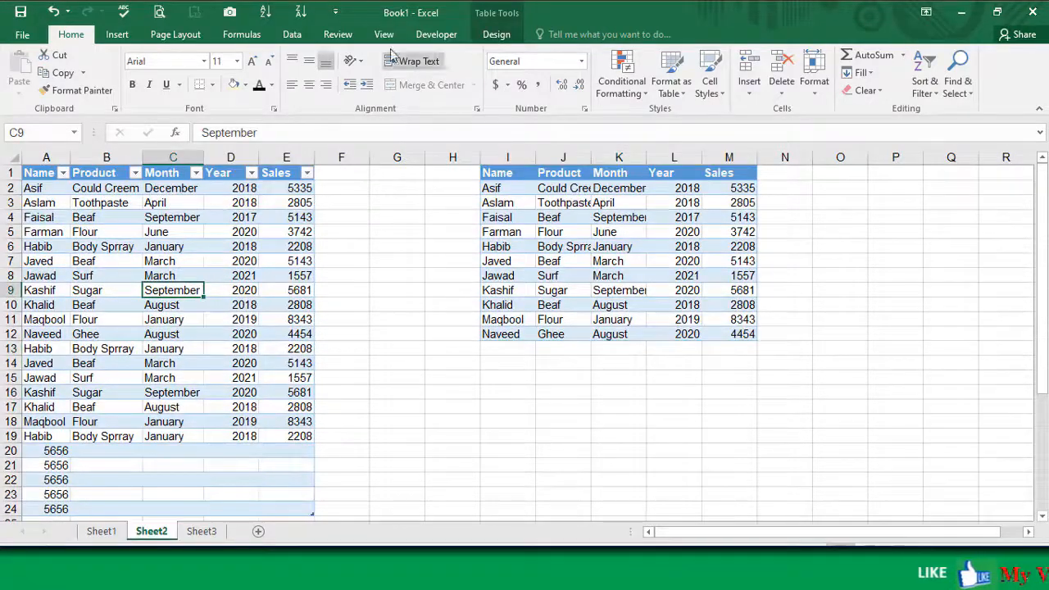
{"action": "left_click", "coordinate": [500, 35]}
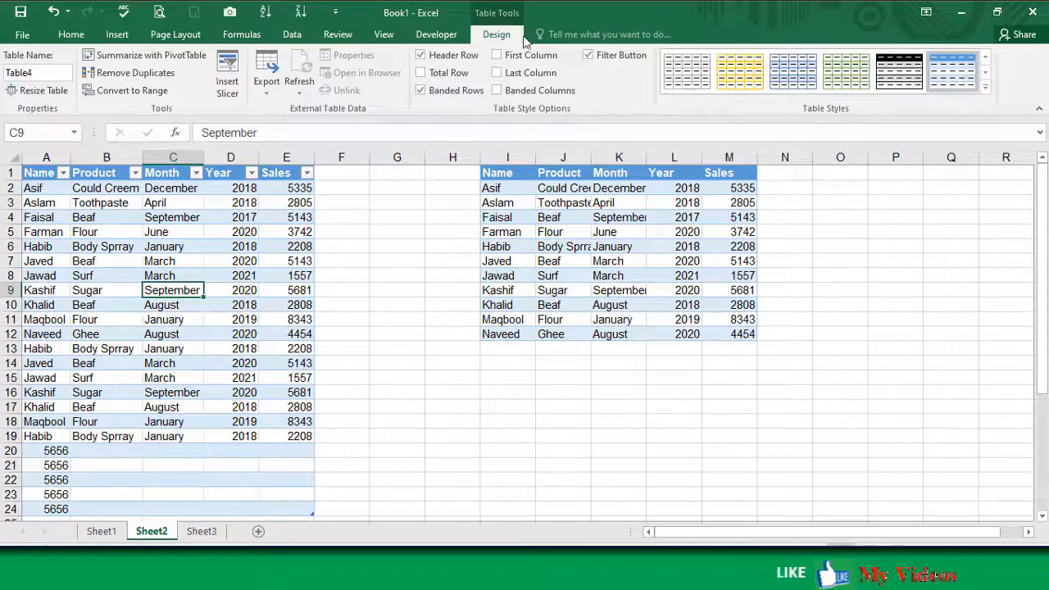
{"action": "left_click", "coordinate": [986, 85]}
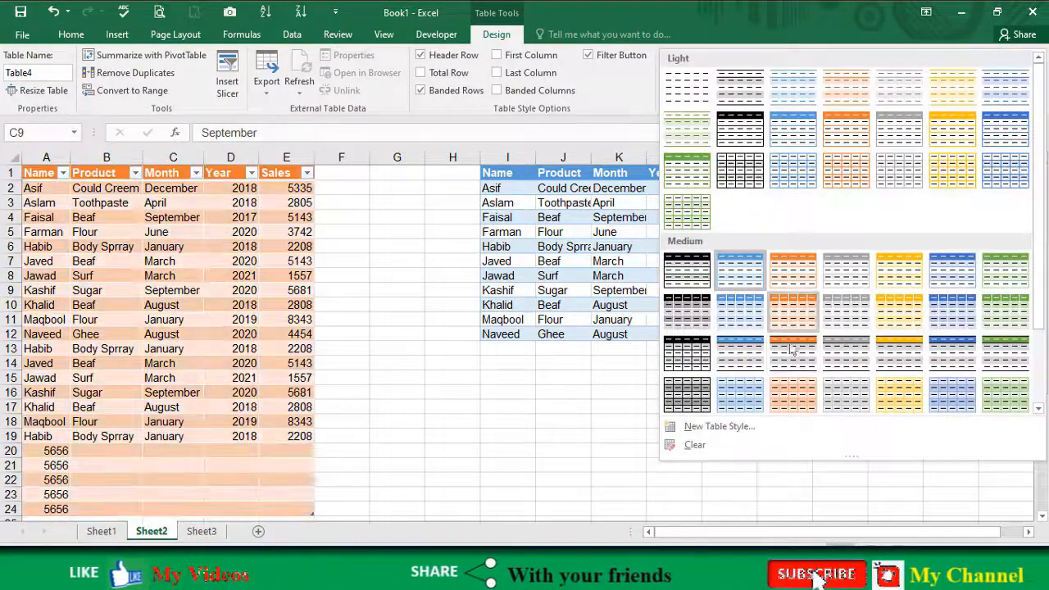
{"action": "scroll", "coordinate": [773, 360], "scroll_direction": "down", "scroll_amount": 2}
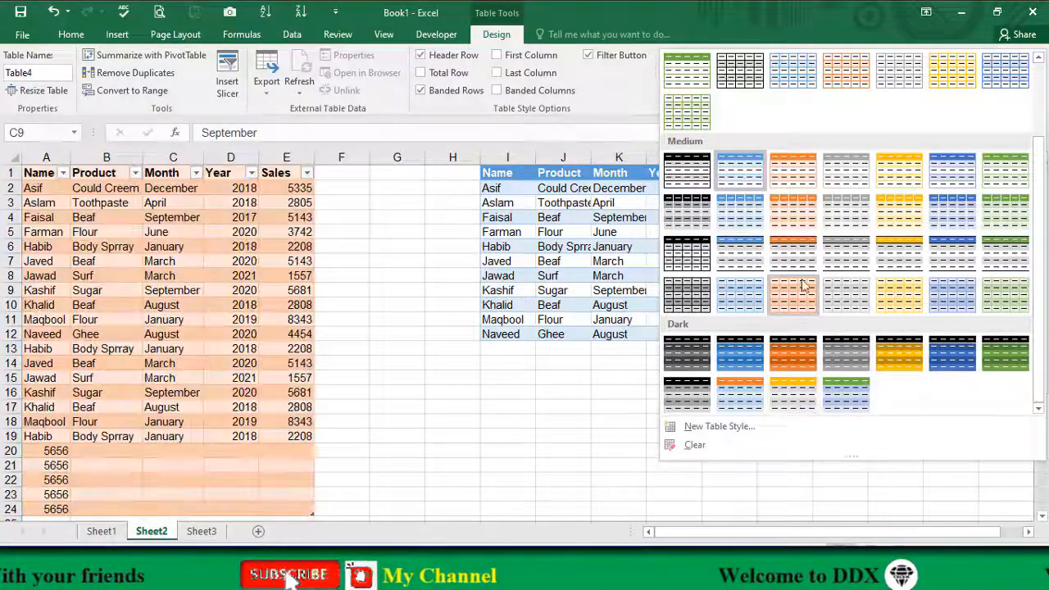
{"action": "left_click", "coordinate": [881, 229]}
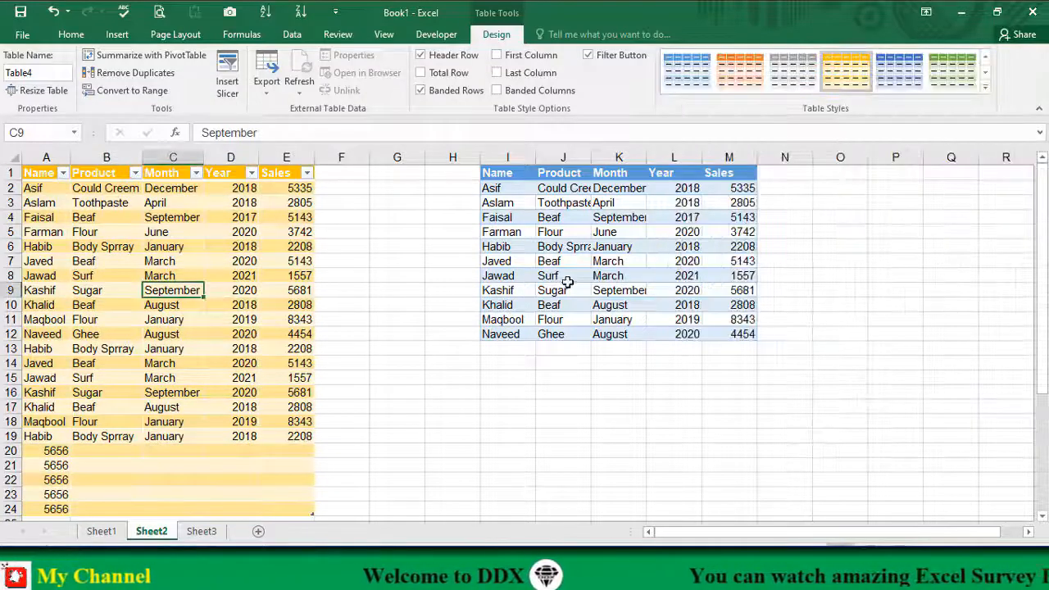
Try formatting the plain range I1:M12 as a table with headers, using the grey banded style from the Dark group.
{"action": "left_click", "coordinate": [567, 282]}
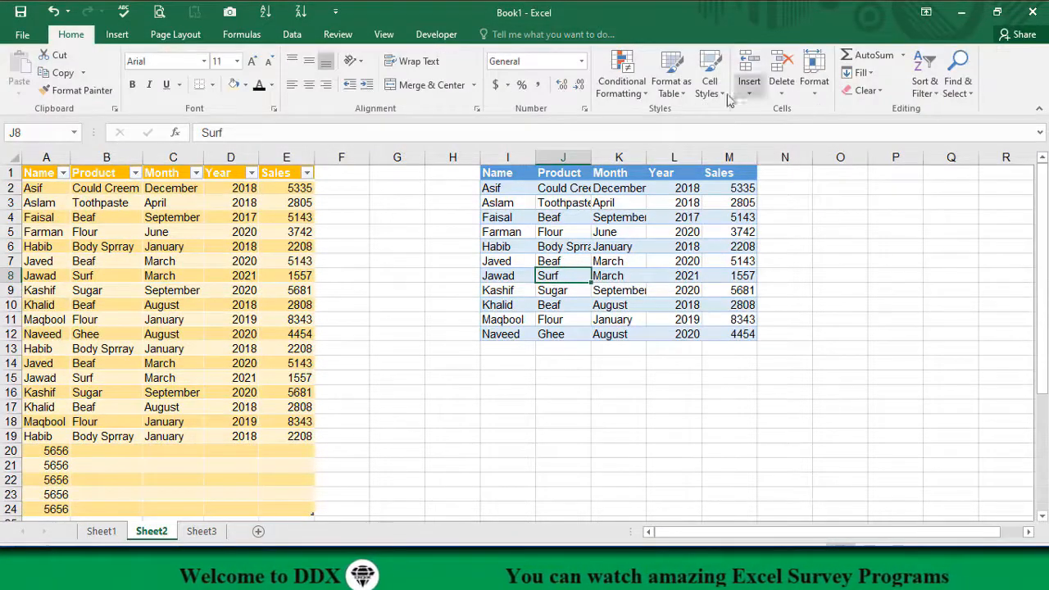
{"action": "left_click", "coordinate": [683, 93]}
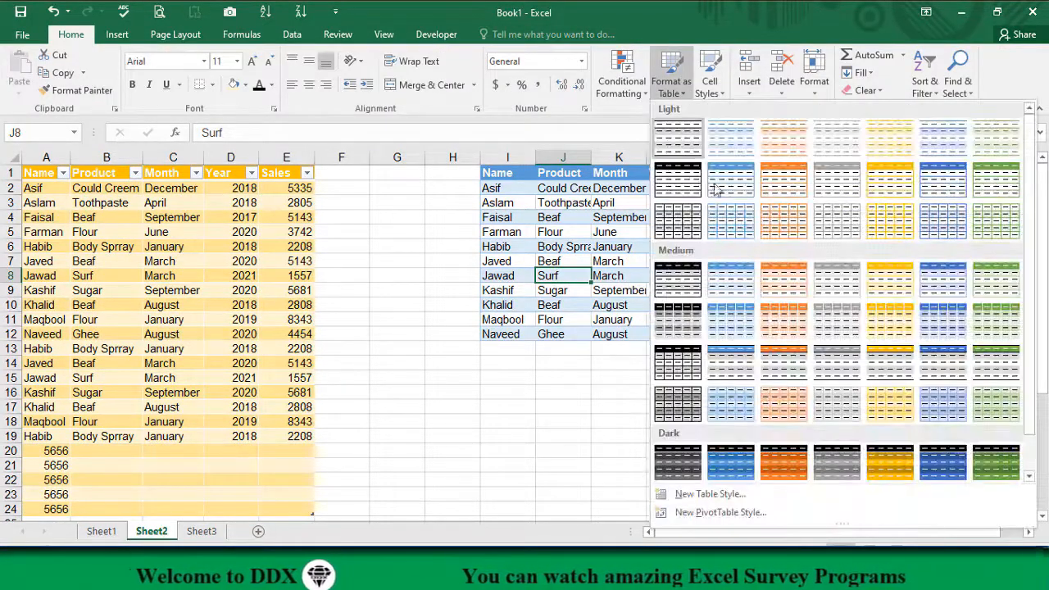
{"action": "left_click", "coordinate": [835, 460]}
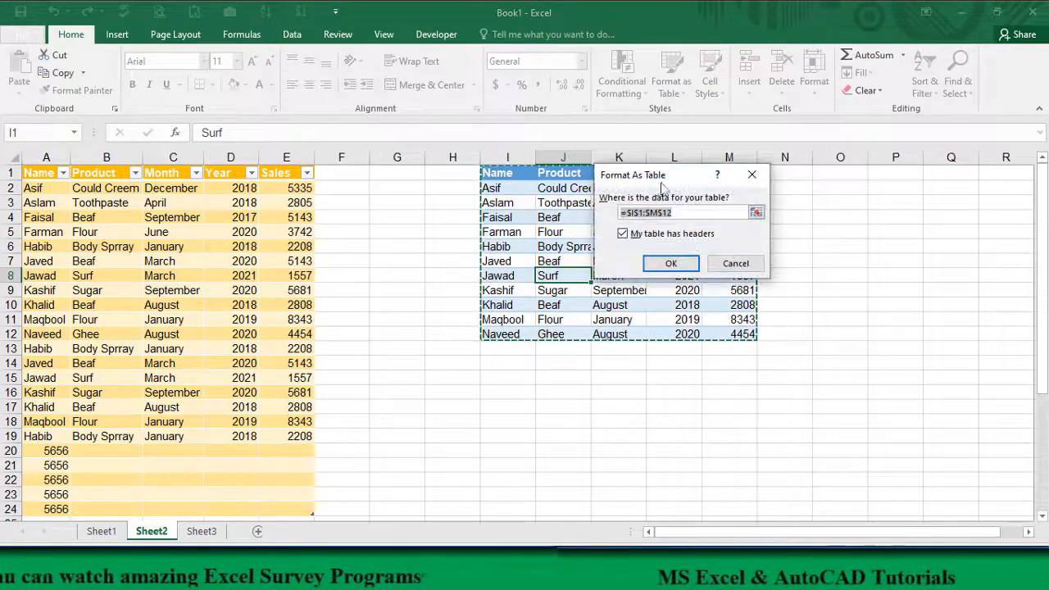
{"action": "left_click_drag", "start_coordinate": [661, 185], "coordinate": [791, 189]}
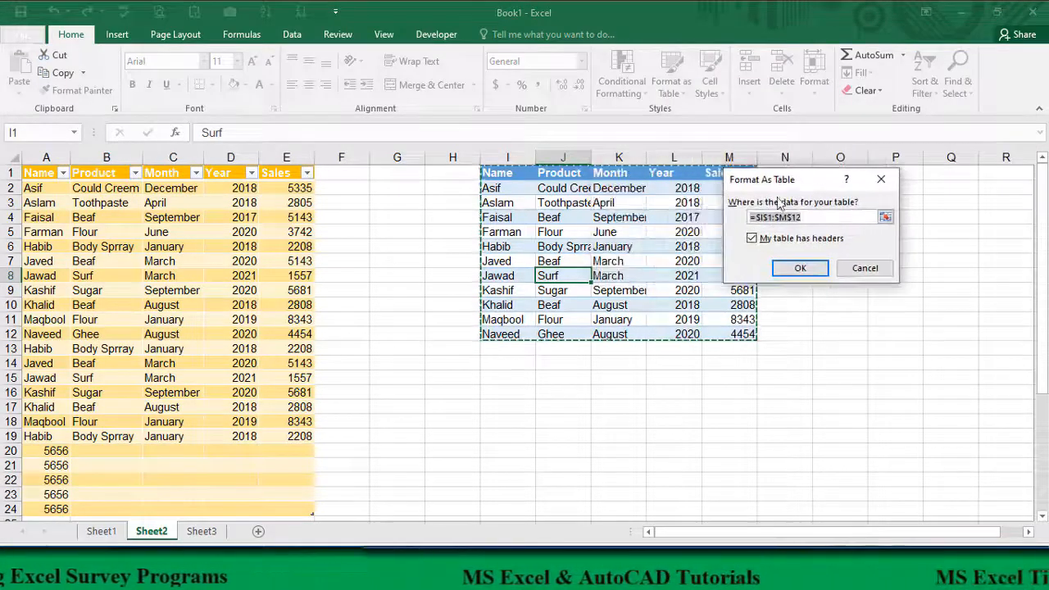
{"action": "left_click", "coordinate": [801, 269]}
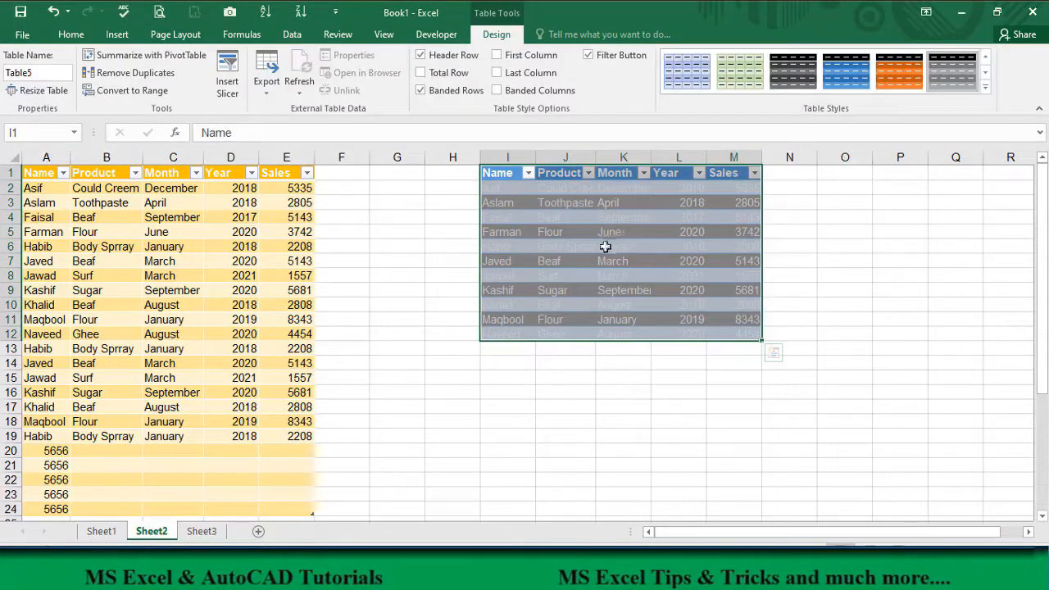
{"action": "left_click", "coordinate": [606, 246]}
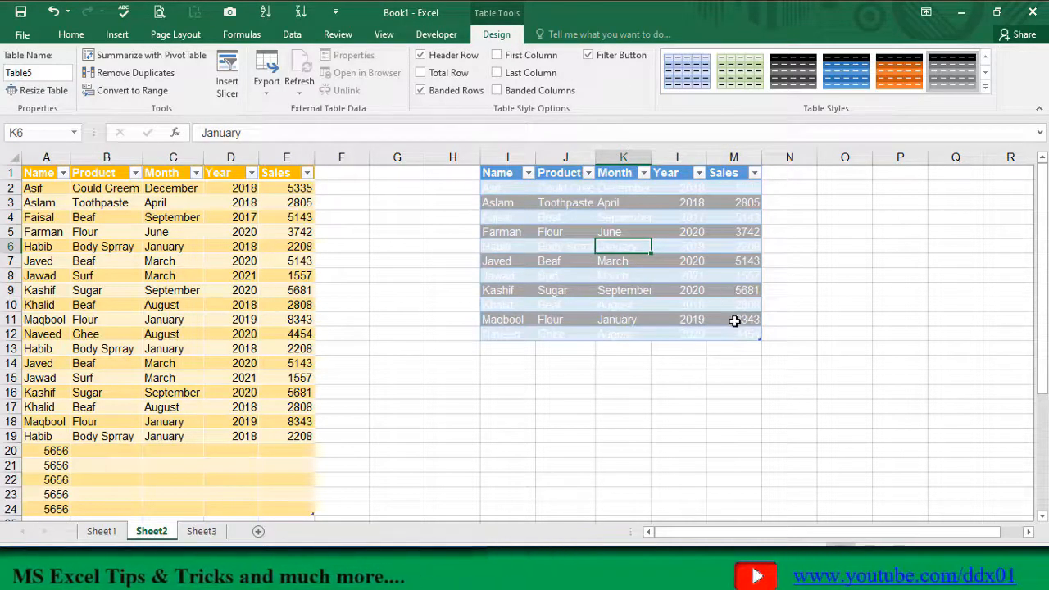
{"action": "left_click", "coordinate": [596, 233]}
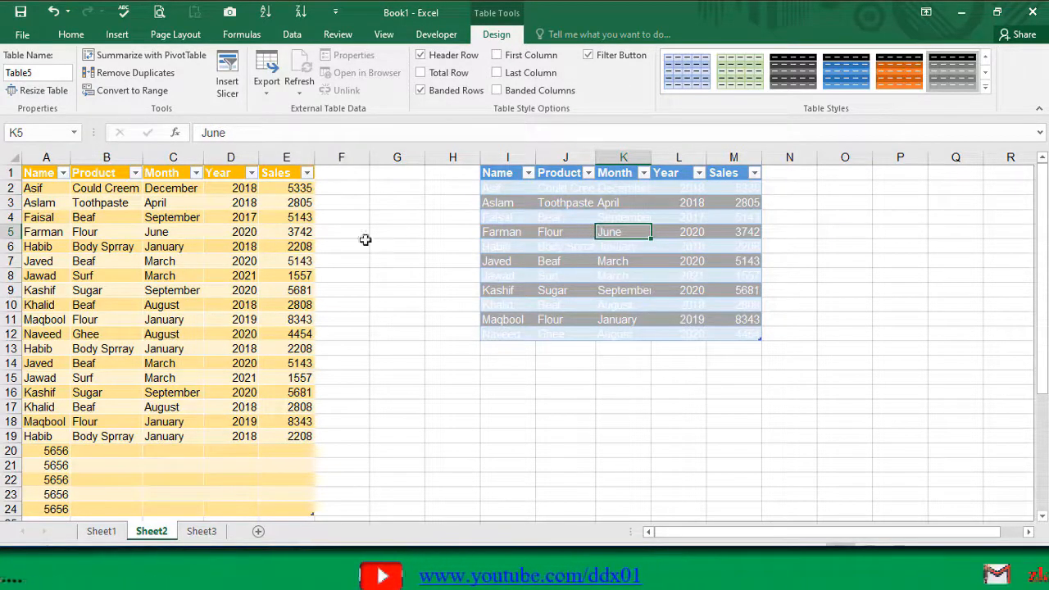
Undo the table conversion of the range in columns I to M and return to the gold table.
{"action": "left_click", "coordinate": [230, 244]}
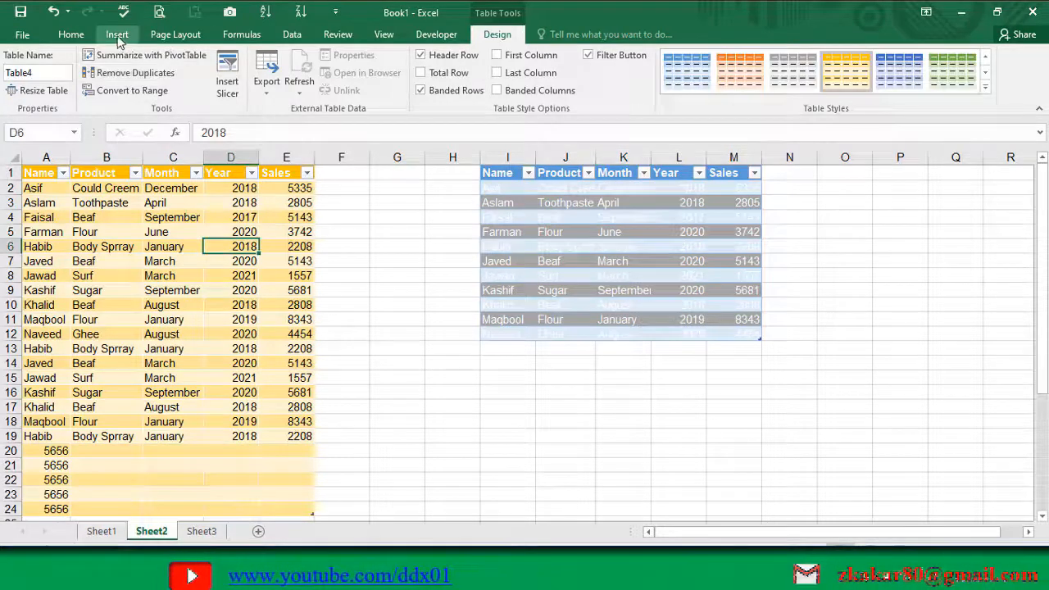
{"action": "left_click", "coordinate": [597, 233]}
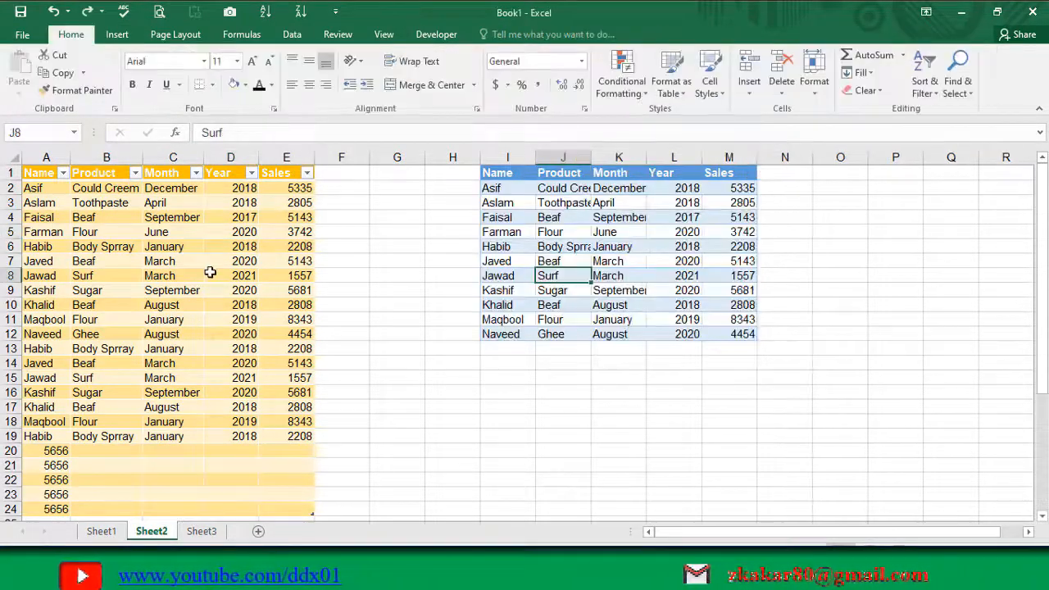
{"action": "scroll", "coordinate": [208, 272], "scroll_direction": "down", "scroll_amount": 1}
{"action": "scroll", "coordinate": [208, 279], "scroll_direction": "up", "scroll_amount": 1}
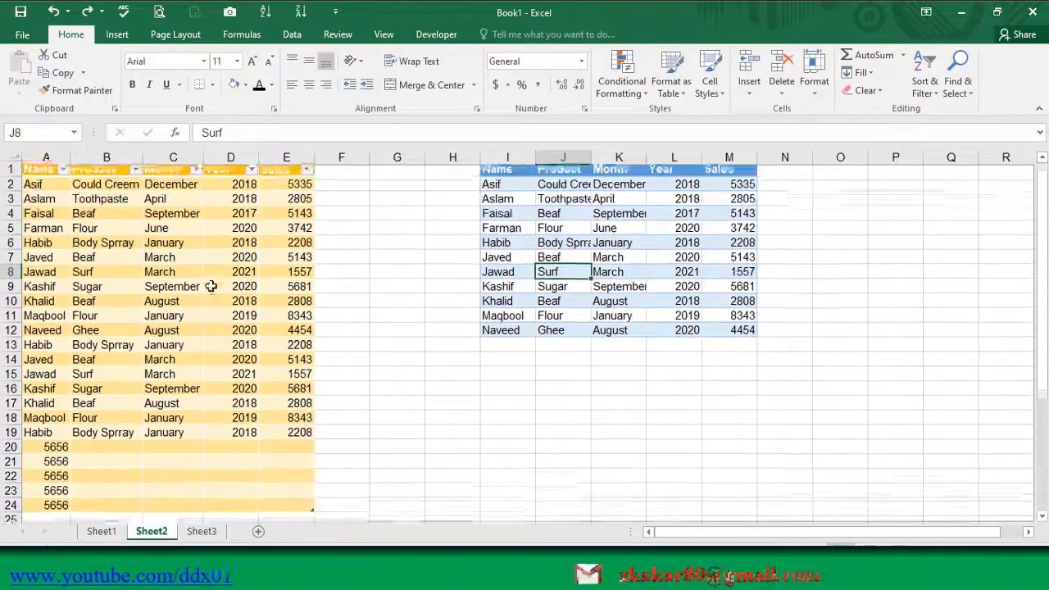
{"action": "left_click", "coordinate": [211, 275]}
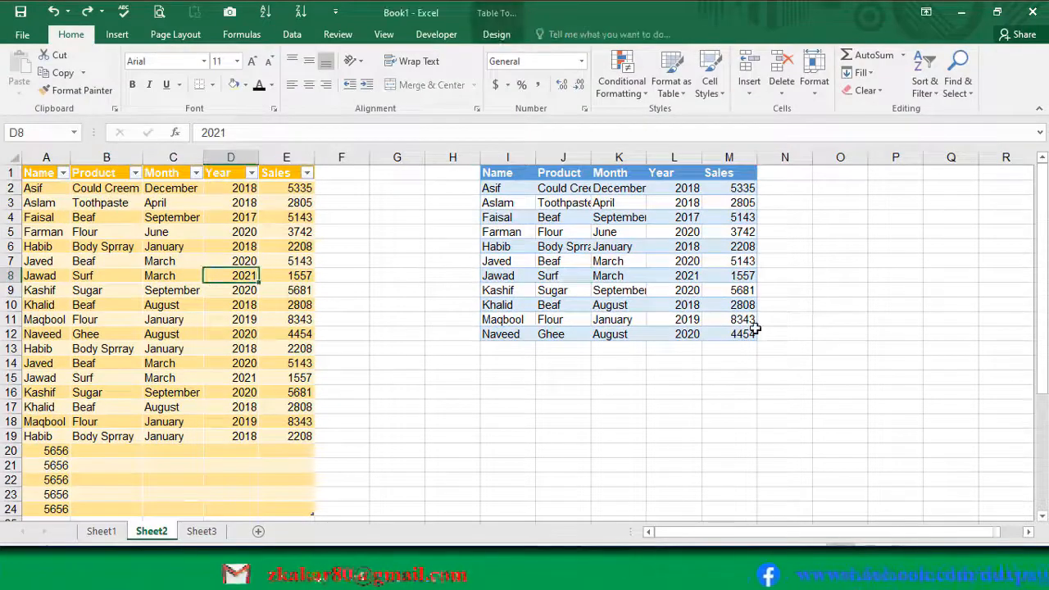
Total the plain range's Sales column in M13 with an AutoSum of M2:M12.
{"action": "left_click_drag", "start_coordinate": [537, 350], "coordinate": [686, 352]}
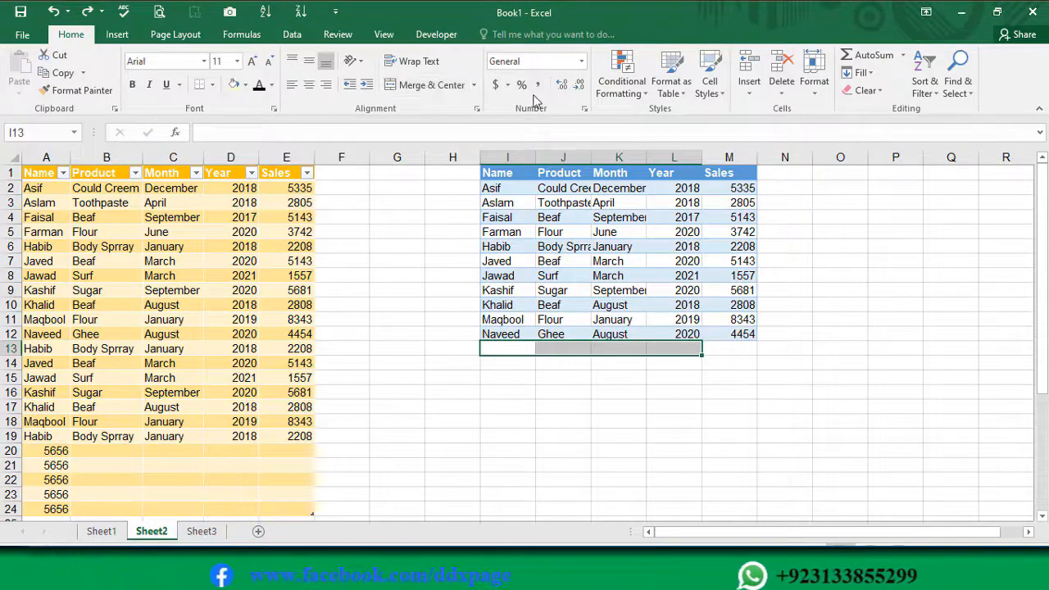
{"action": "left_click", "coordinate": [726, 348]}
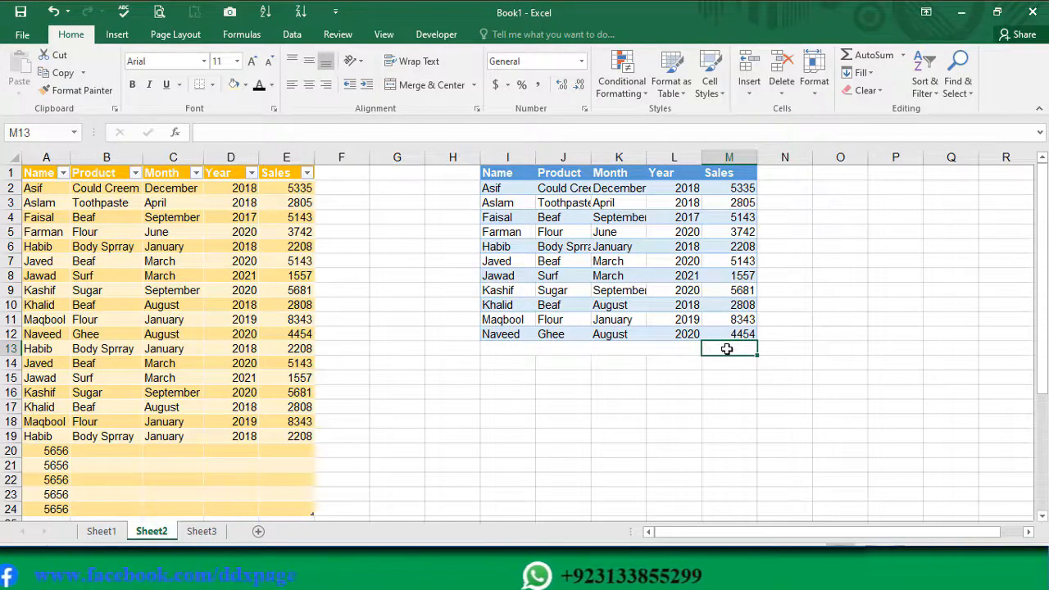
{"action": "key", "text": "alt+equal"}
{"action": "key", "text": "Return"}
Examine the SUM formula in M13 and its cell range without changing it.
{"action": "left_click", "coordinate": [730, 349]}
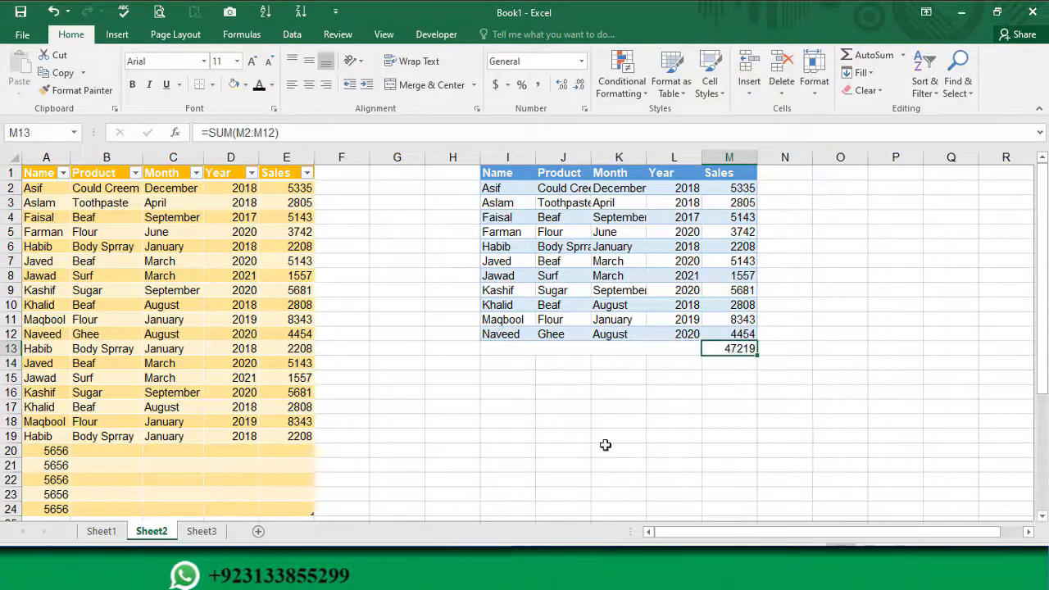
{"action": "left_click", "coordinate": [234, 131]}
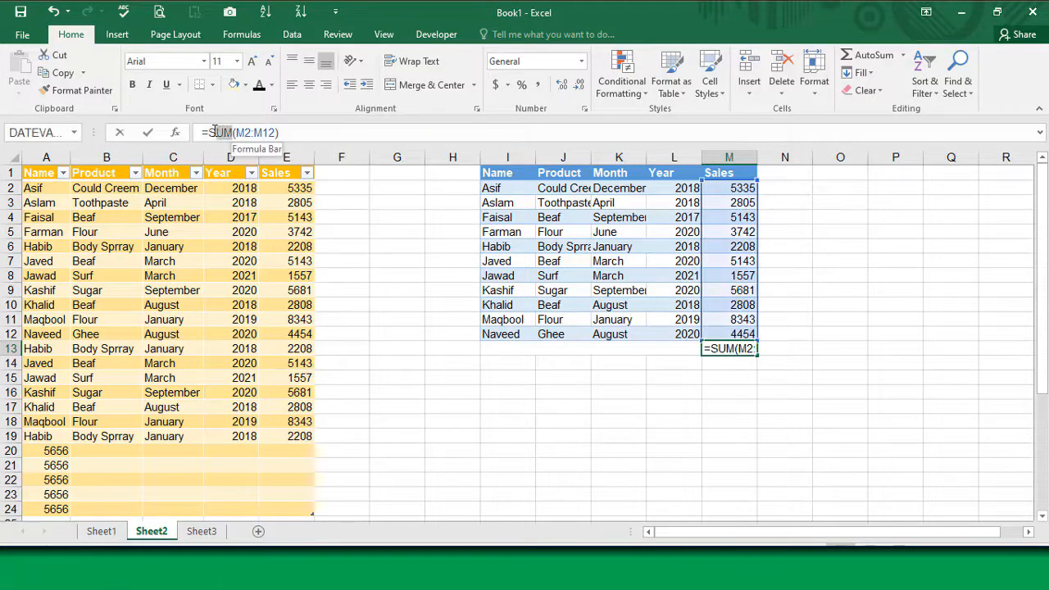
{"action": "left_click", "coordinate": [224, 132]}
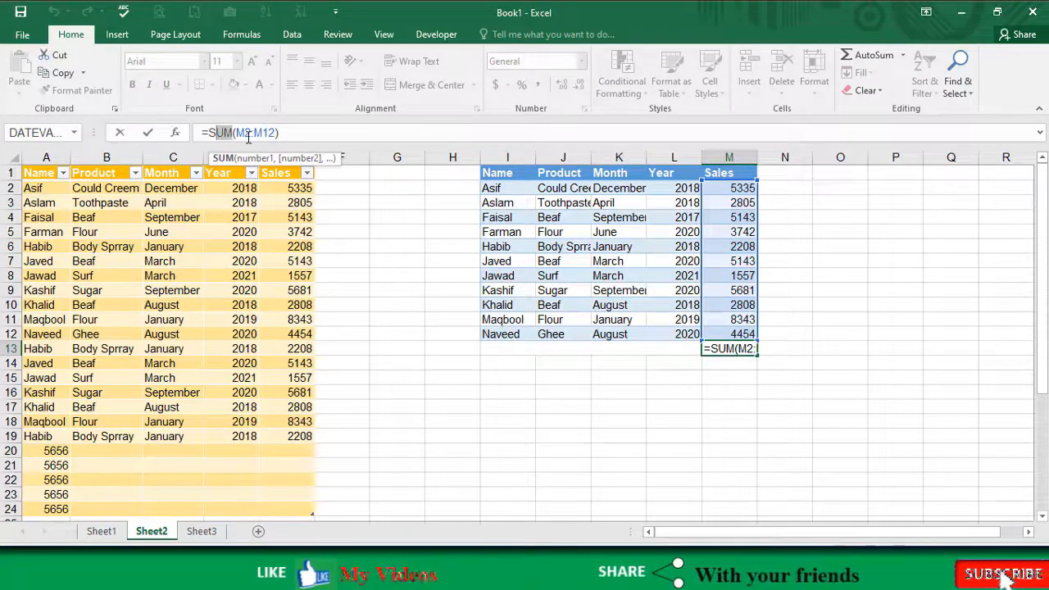
{"action": "key", "text": "Return"}
Turn on the total row for the gold table in columns A to E.
{"action": "left_click", "coordinate": [370, 416]}
{"action": "scroll", "coordinate": [342, 430], "scroll_direction": "down", "scroll_amount": 2}
{"action": "scroll", "coordinate": [342, 430], "scroll_direction": "down", "scroll_amount": 1}
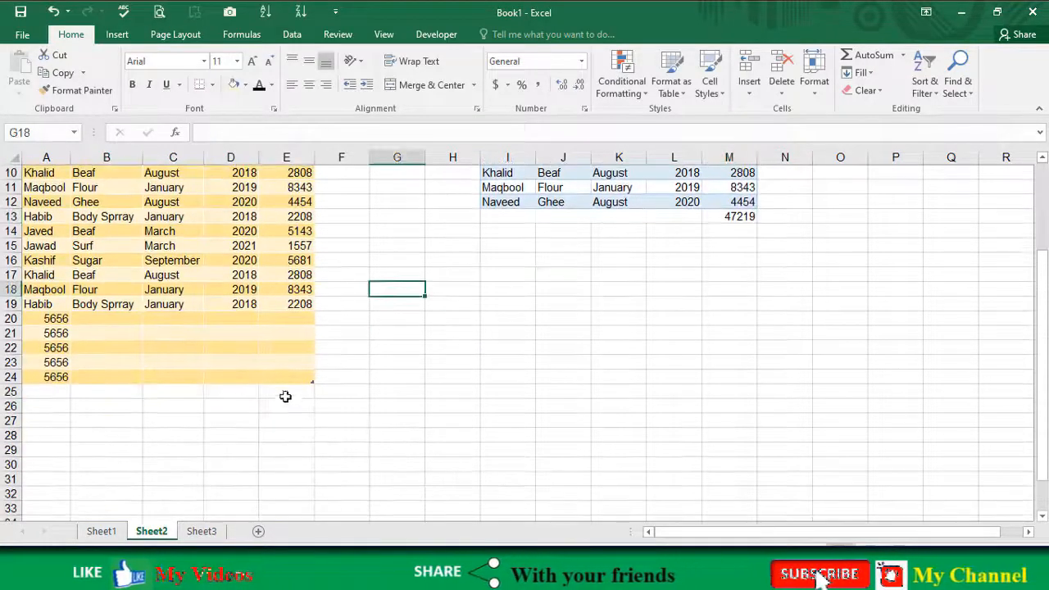
{"action": "left_click", "coordinate": [233, 346]}
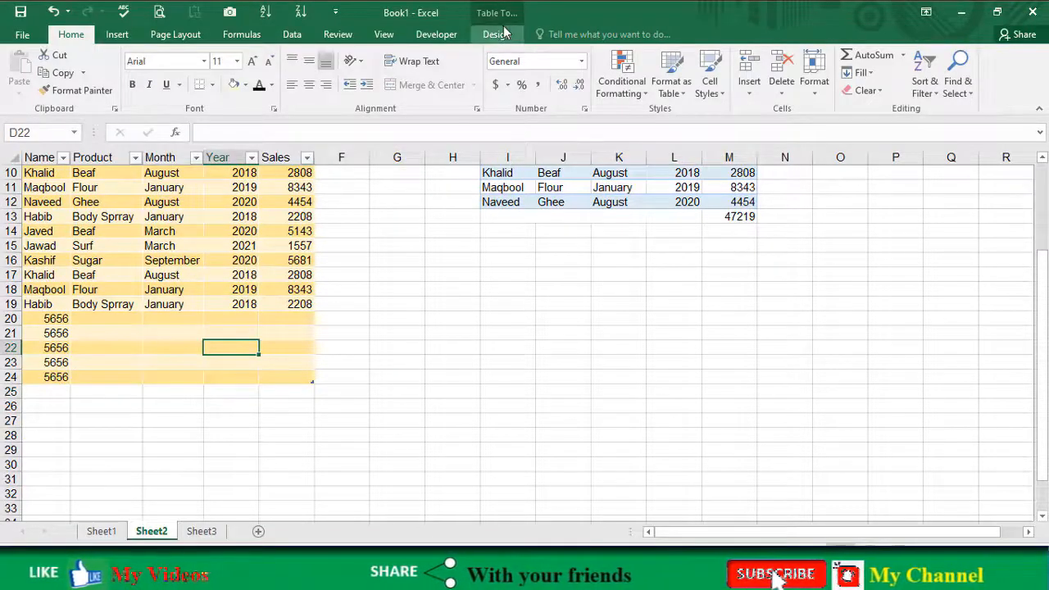
{"action": "left_click", "coordinate": [498, 34]}
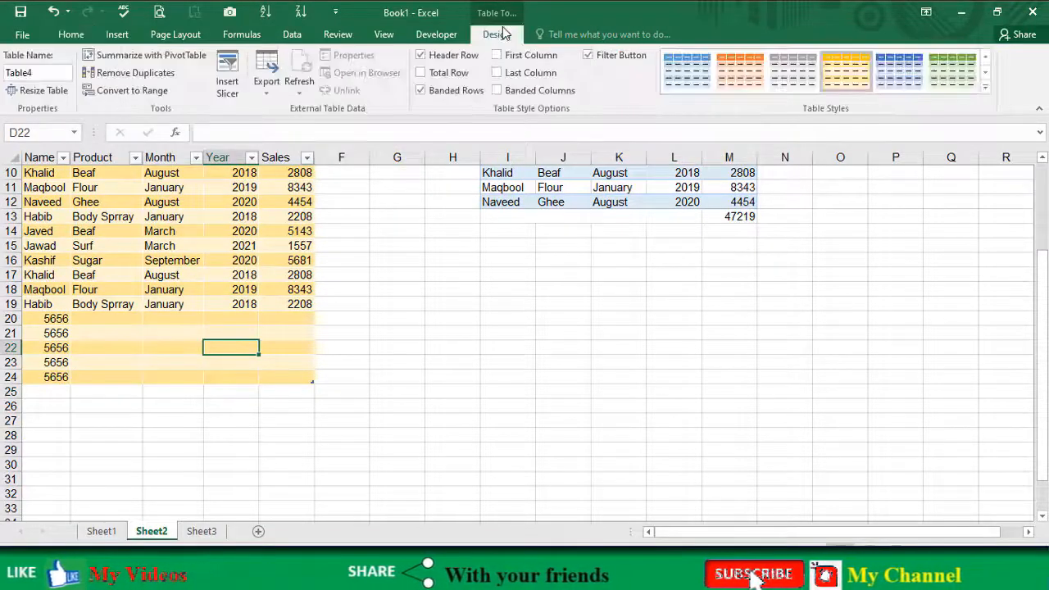
{"action": "left_click", "coordinate": [421, 73]}
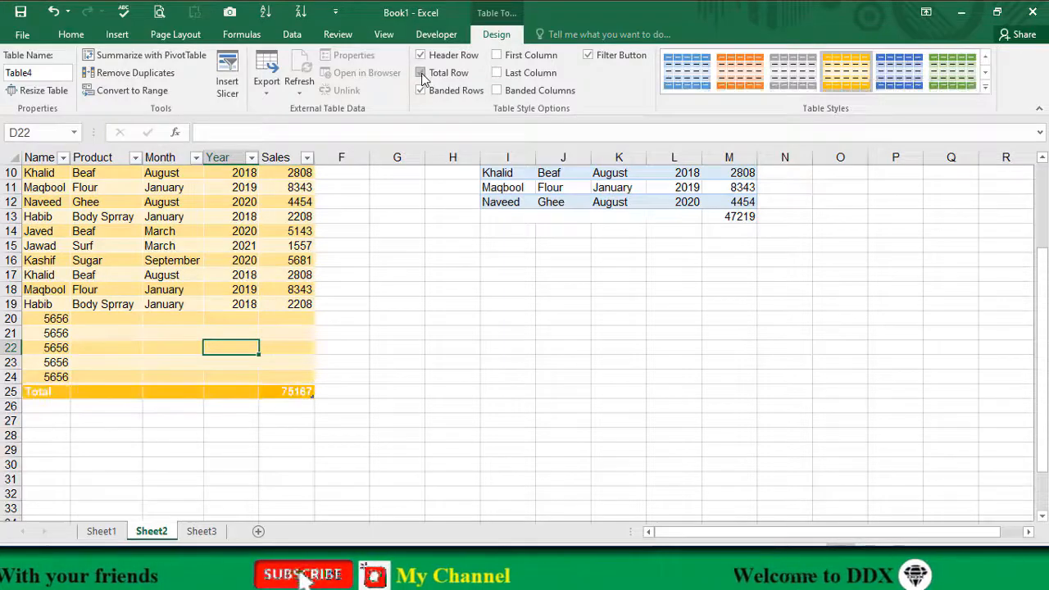
Try the Max and Min functions for the Sales total in E25 of the gold table.
{"action": "left_click", "coordinate": [304, 392]}
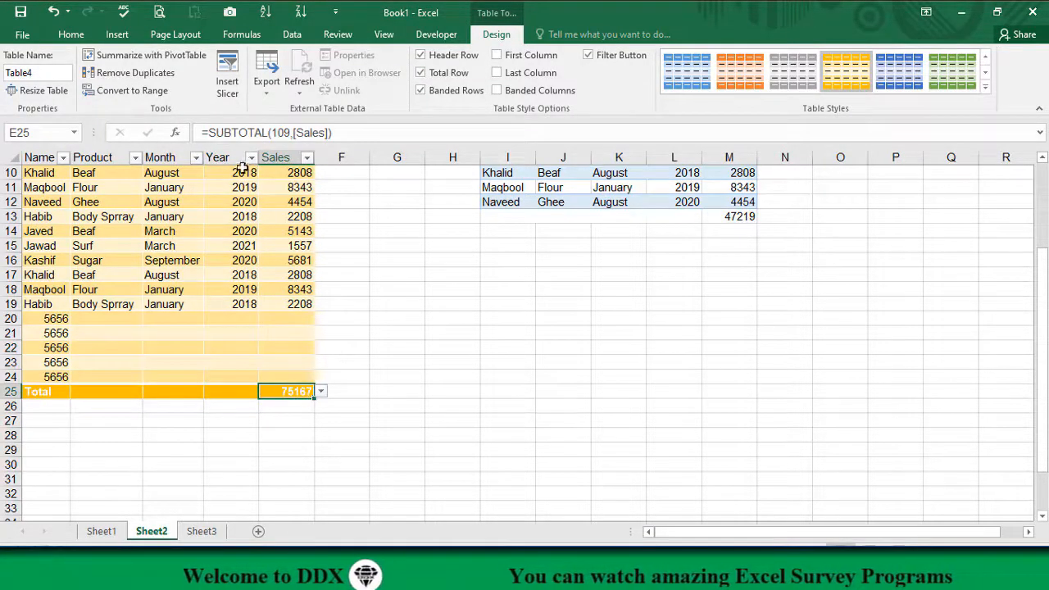
{"action": "left_click", "coordinate": [322, 392]}
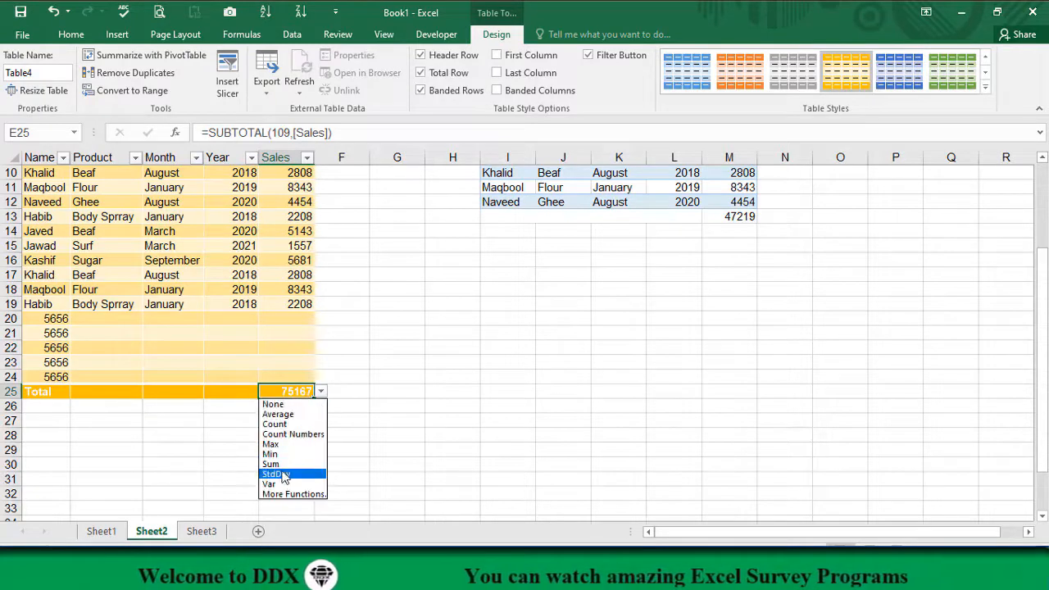
{"action": "key", "text": "Escape"}
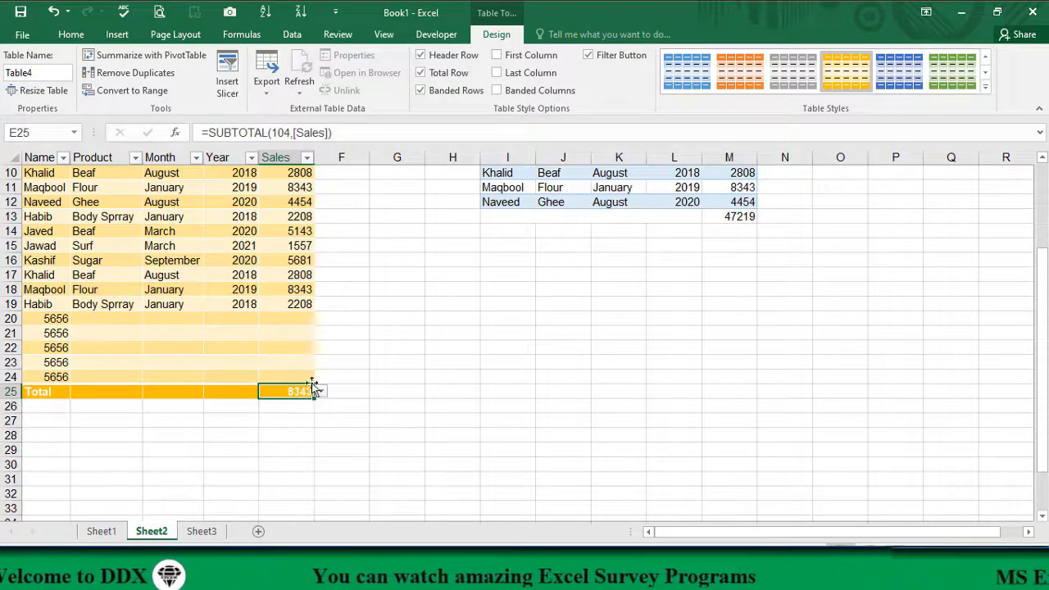
{"action": "left_click", "coordinate": [321, 393]}
{"action": "left_click", "coordinate": [271, 454]}
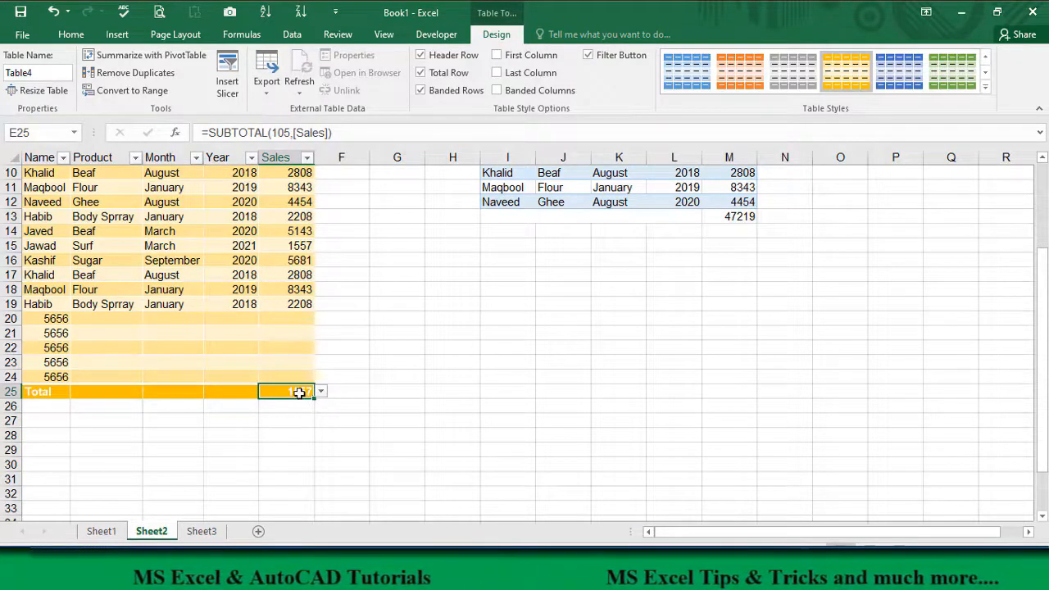
Check the function choices for the Year, Month and Product cells of the total row, and turn the total row off.
{"action": "left_click", "coordinate": [244, 392]}
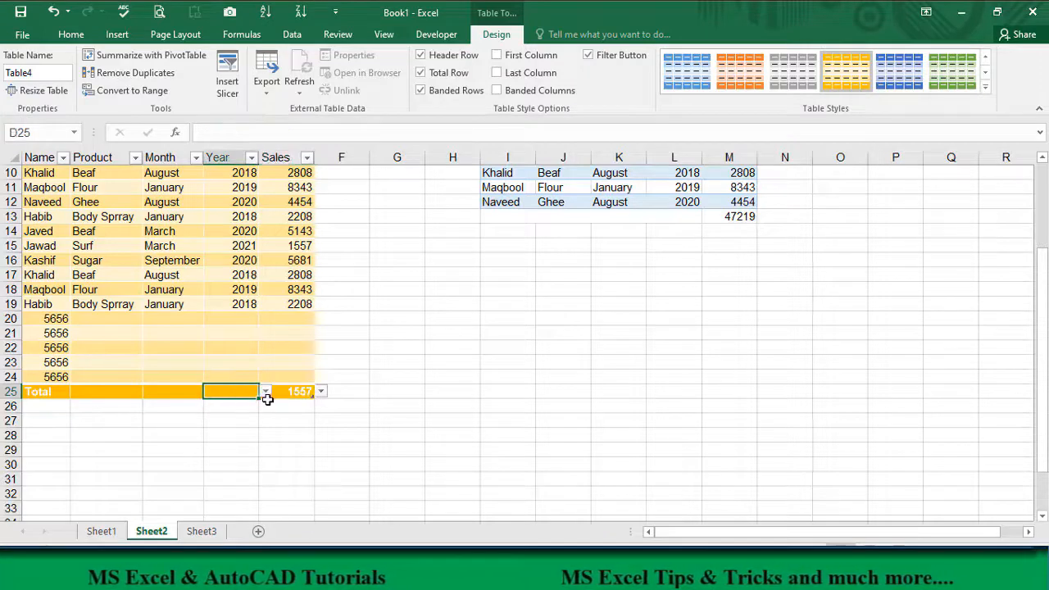
{"action": "left_click", "coordinate": [183, 393]}
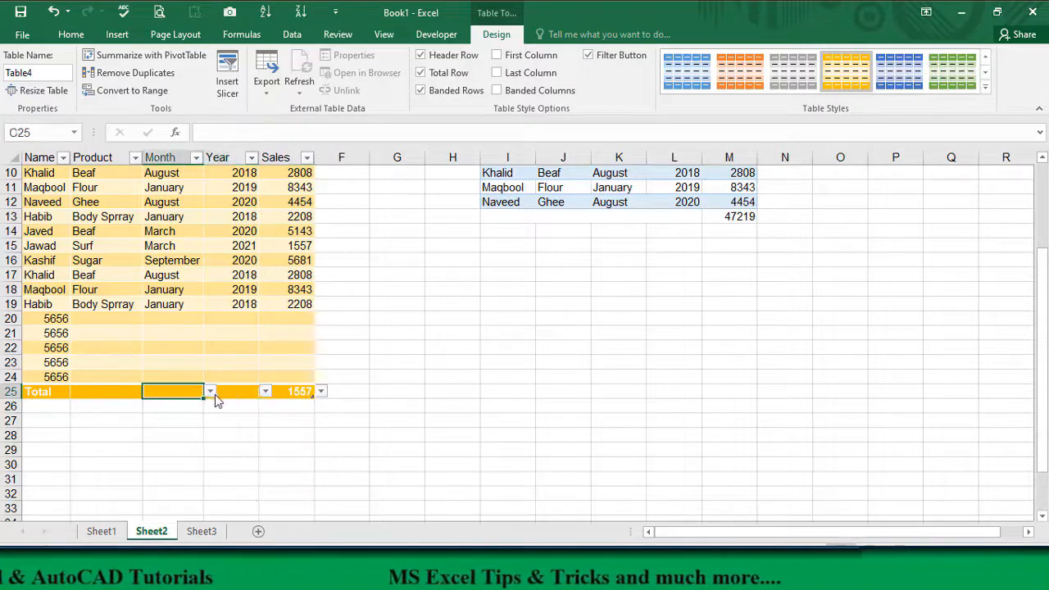
{"action": "left_click", "coordinate": [211, 391]}
{"action": "left_click", "coordinate": [125, 392]}
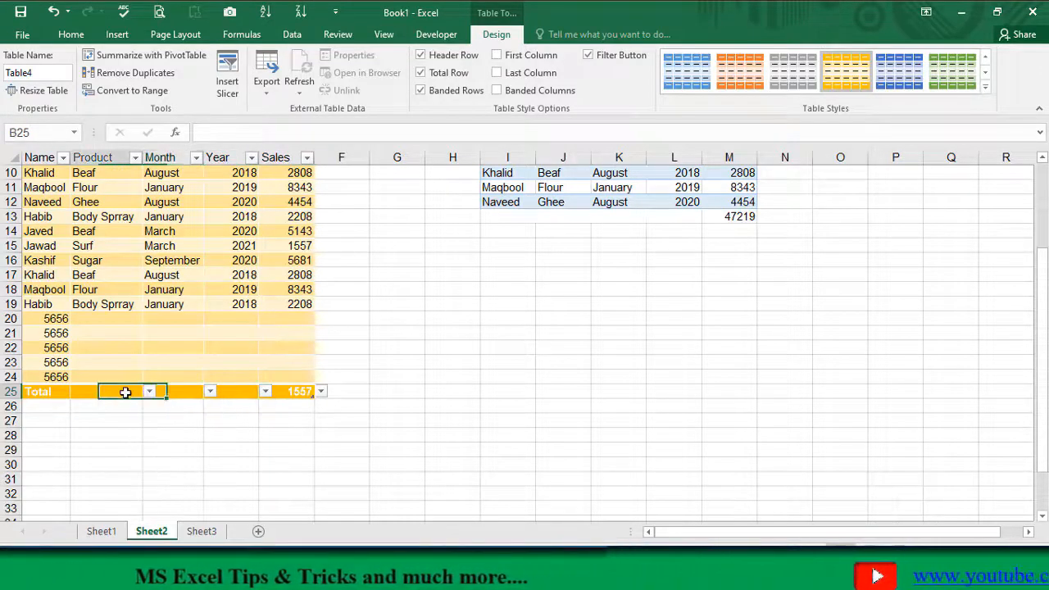
{"action": "left_click", "coordinate": [181, 388]}
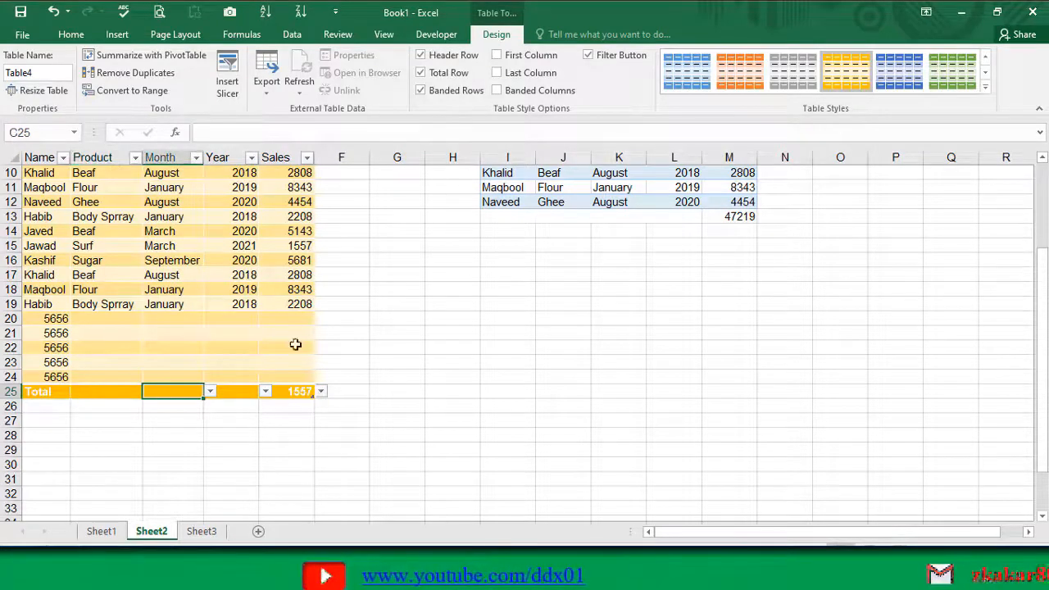
{"action": "left_click", "coordinate": [421, 73]}
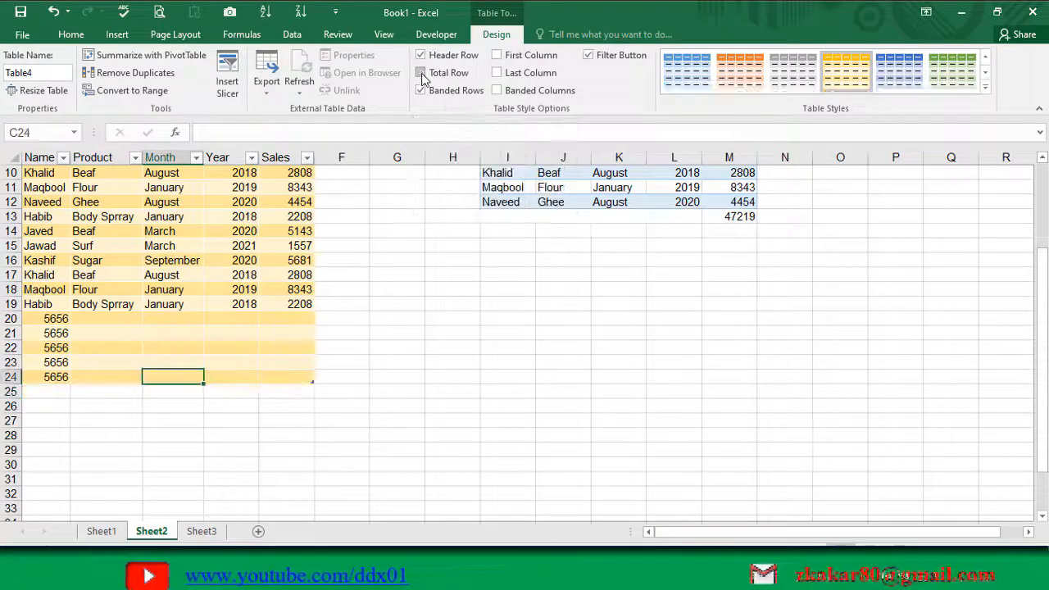
Hide the gold table's header row and show it again.
{"action": "left_click", "coordinate": [241, 35]}
{"action": "scroll", "coordinate": [291, 258], "scroll_direction": "up", "scroll_amount": 3}
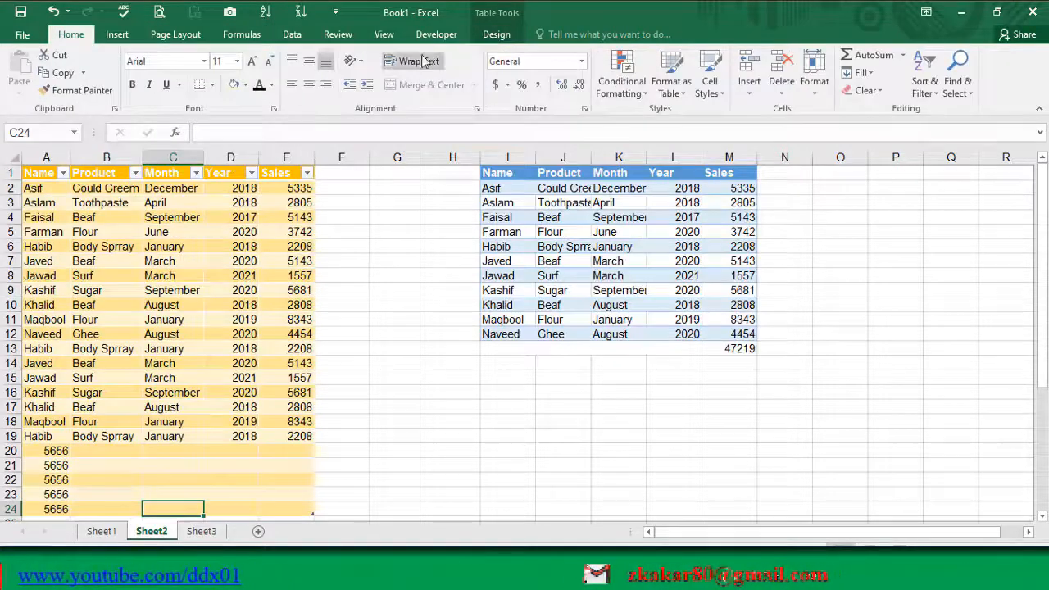
{"action": "left_click", "coordinate": [495, 34]}
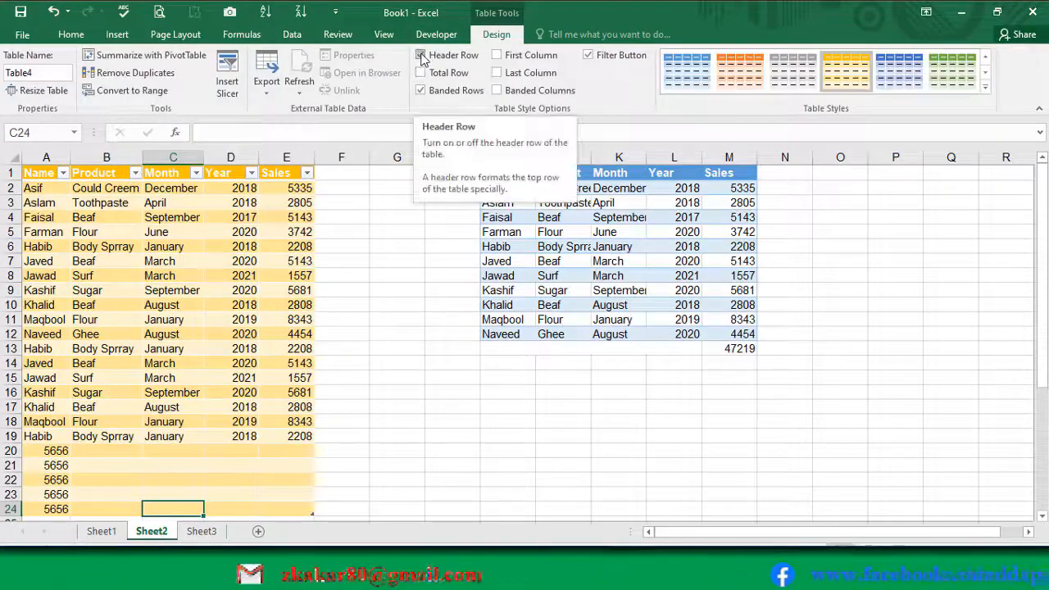
{"action": "left_click", "coordinate": [421, 57]}
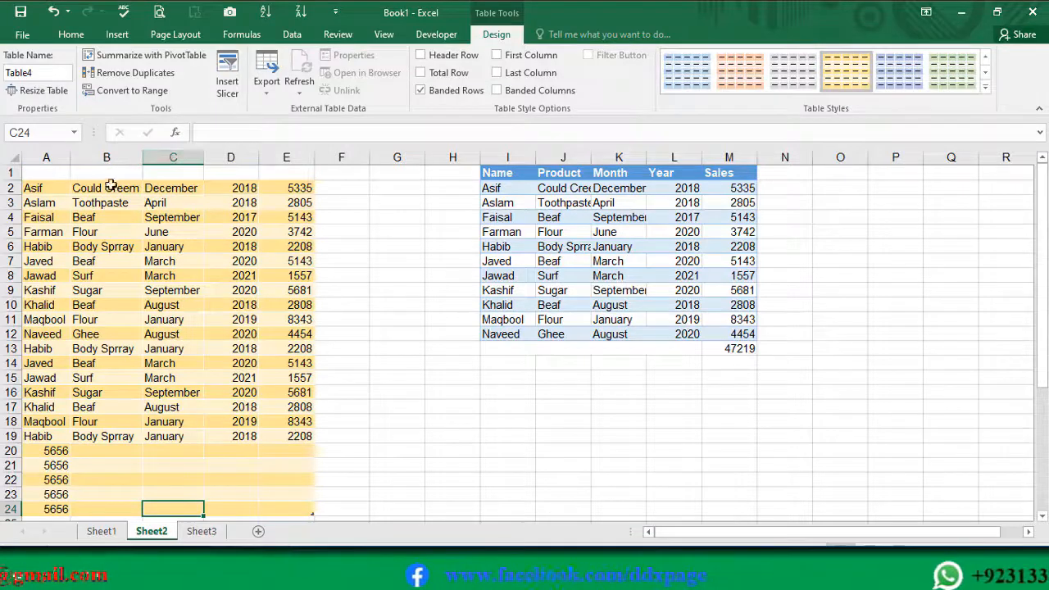
{"action": "left_click", "coordinate": [421, 57]}
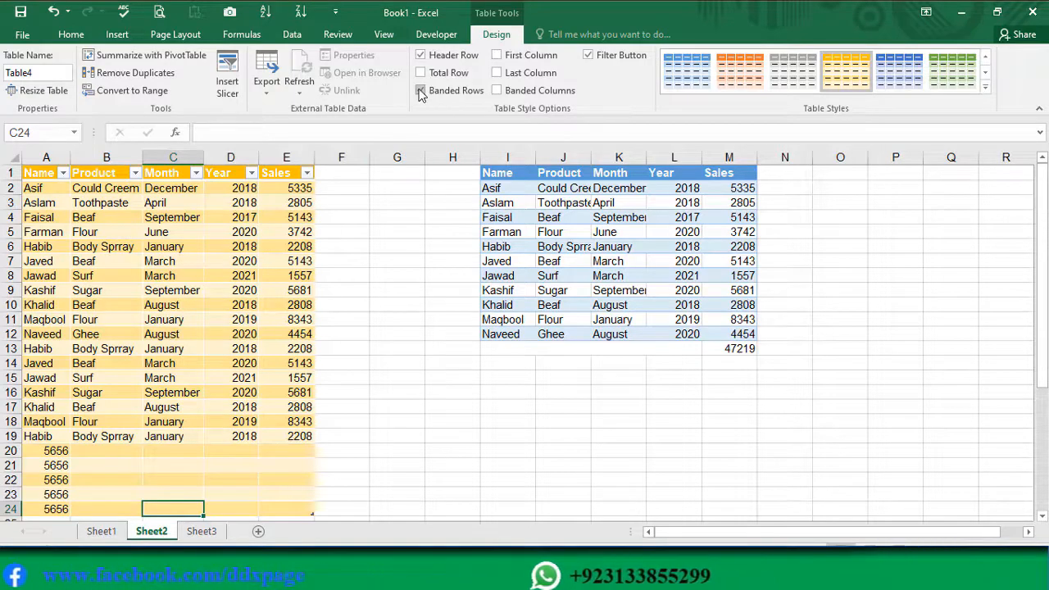
Switch the gold table from banded rows to banded columns.
{"action": "left_click", "coordinate": [421, 91]}
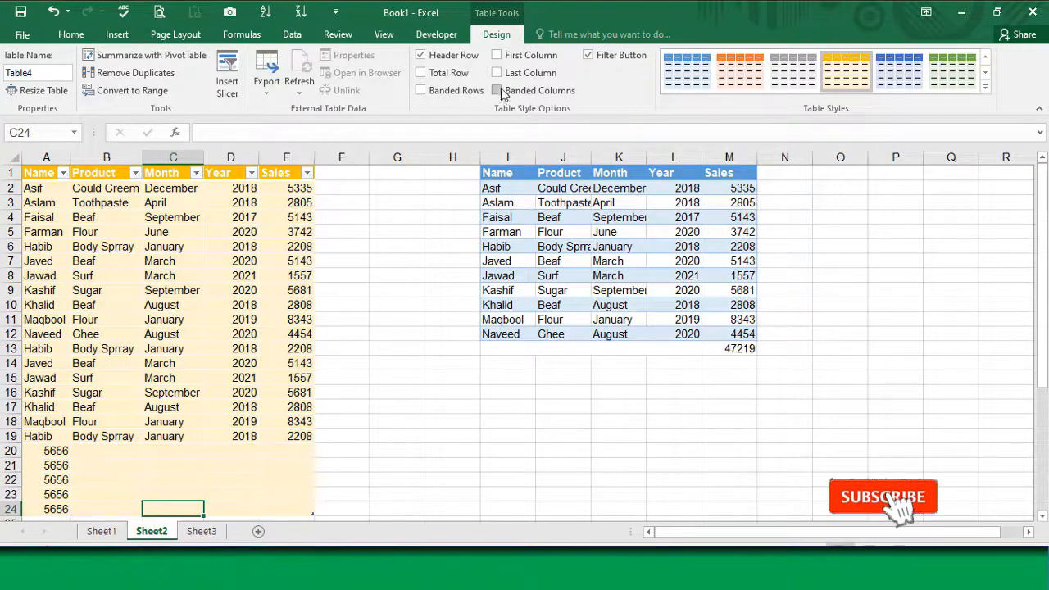
{"action": "left_click", "coordinate": [497, 91]}
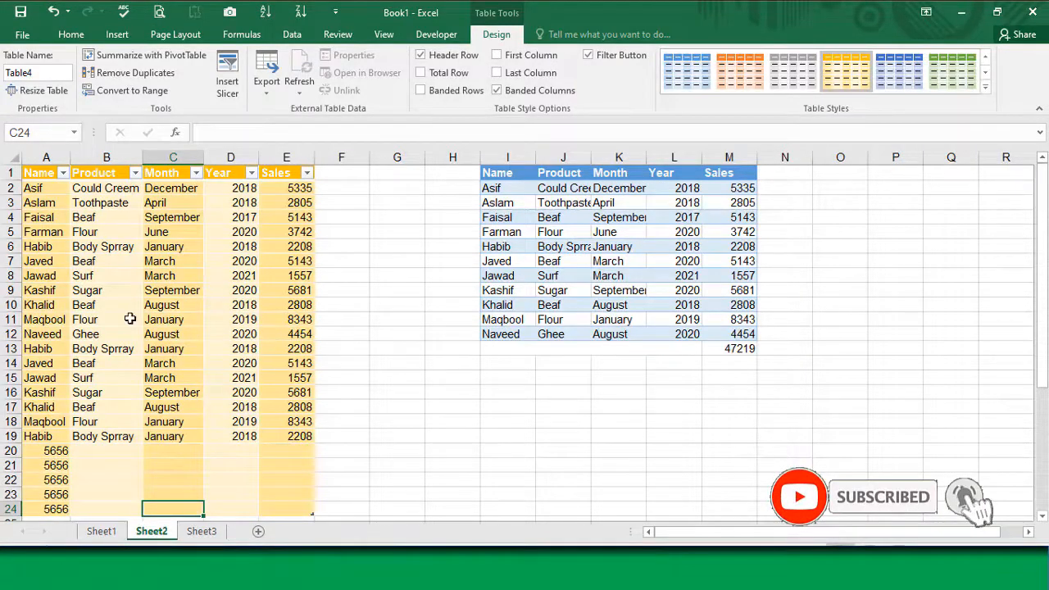
Turn off the gold table's column and row banding and emphasize its first column.
{"action": "left_click", "coordinate": [421, 91]}
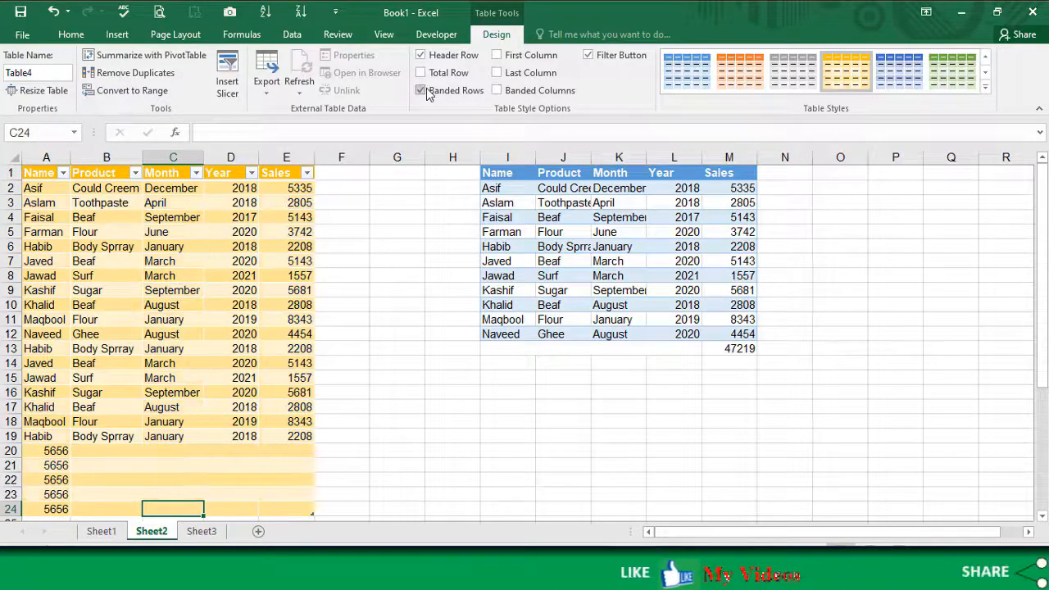
{"action": "left_click", "coordinate": [423, 91]}
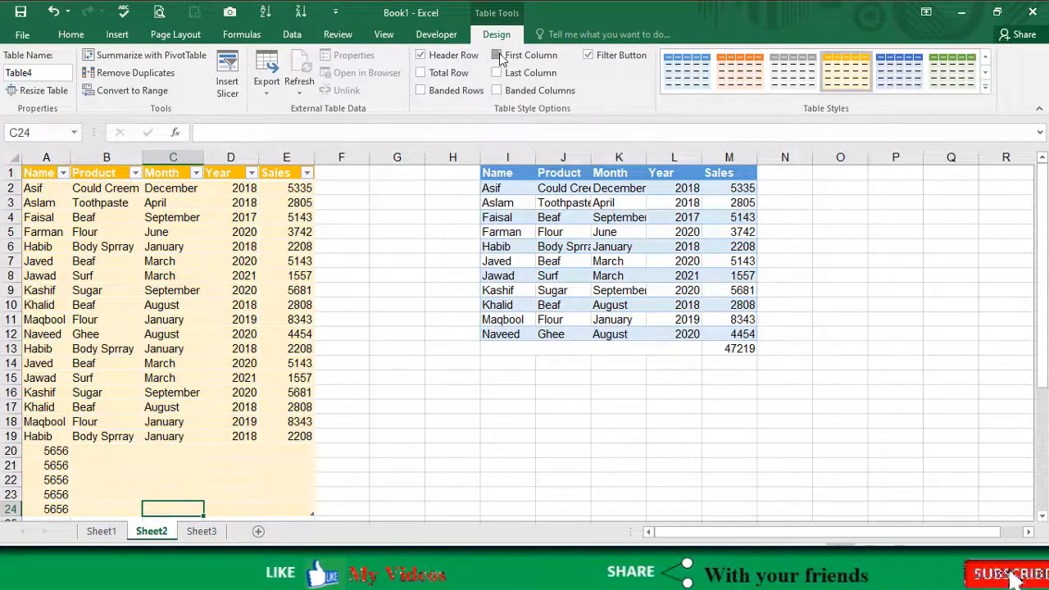
{"action": "left_click", "coordinate": [497, 55]}
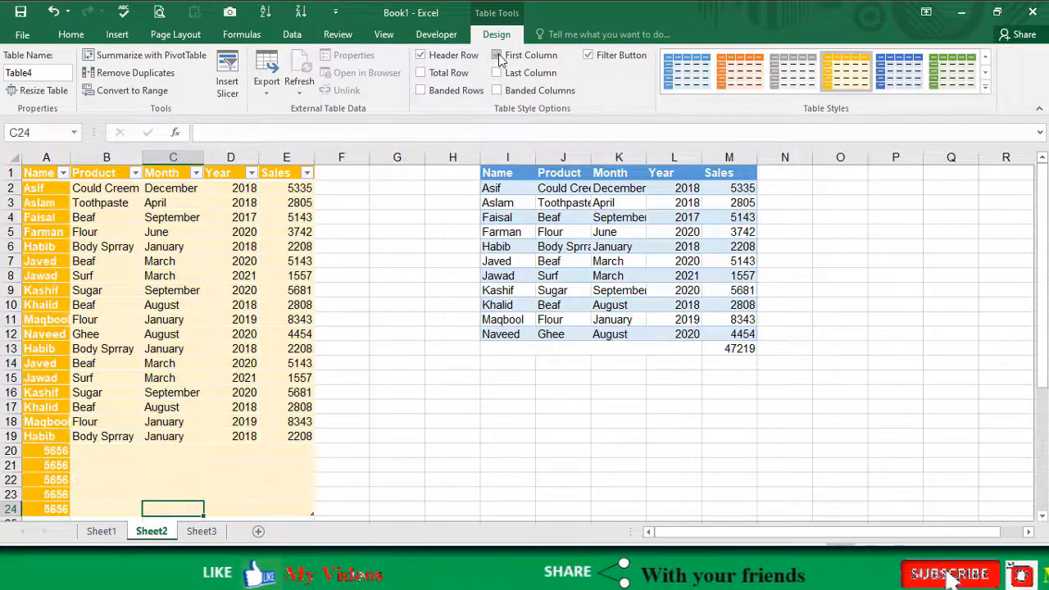
{"action": "left_click", "coordinate": [47, 275]}
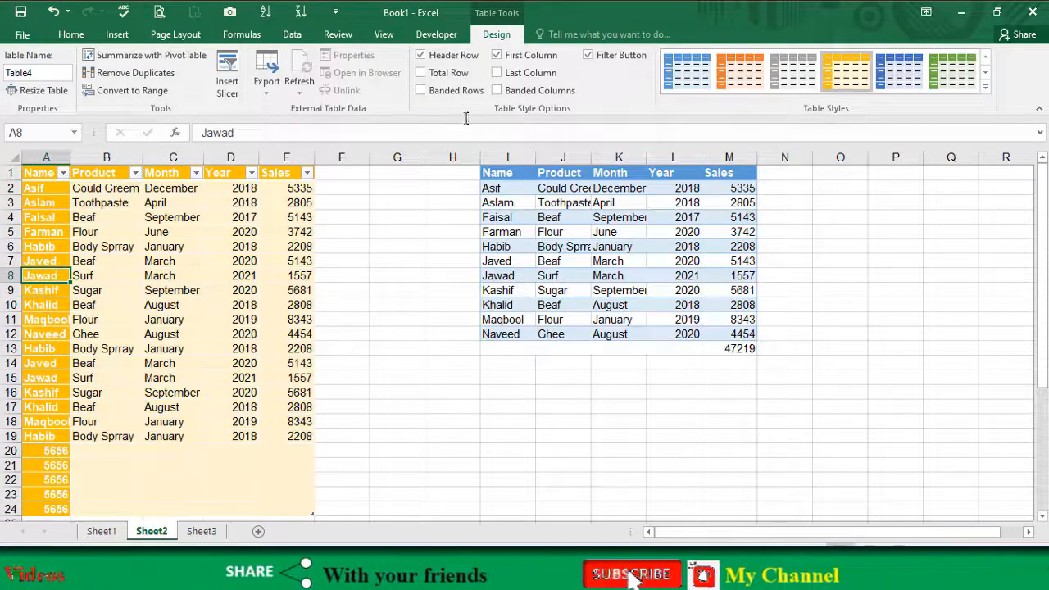
Emphasize the gold table's last column, check the Sales cells, and turn the emphasis off again.
{"action": "left_click", "coordinate": [498, 73]}
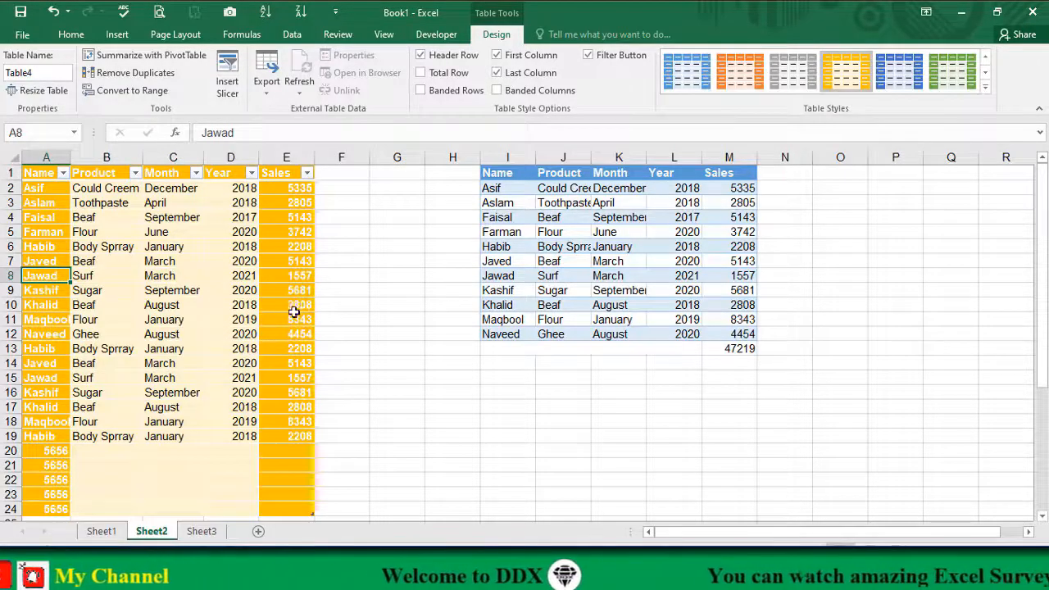
{"action": "left_click", "coordinate": [178, 243]}
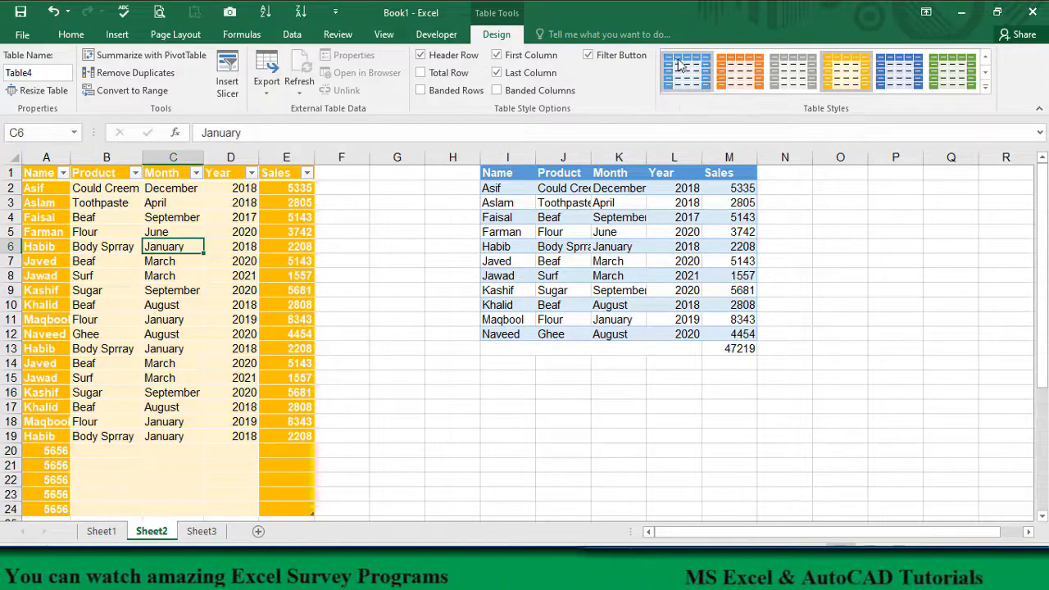
{"action": "left_click", "coordinate": [309, 262]}
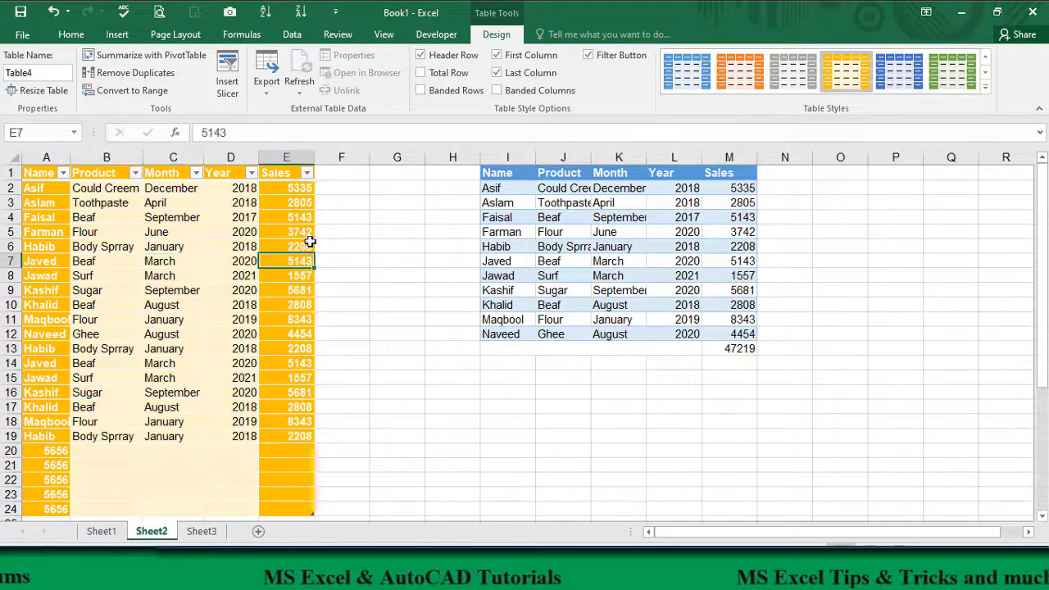
{"action": "left_click", "coordinate": [499, 73]}
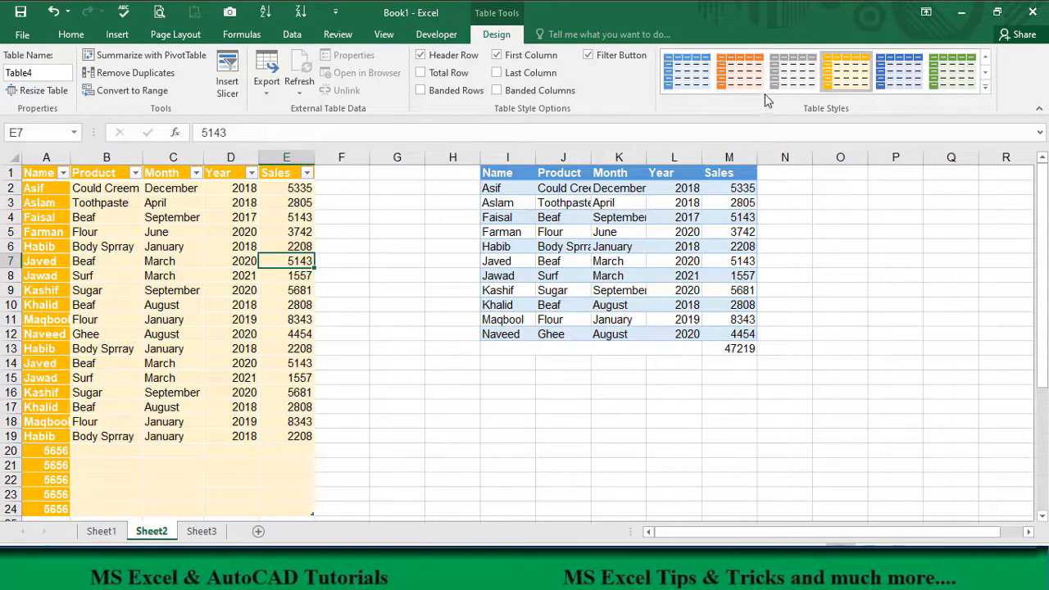
Turn the table's banded rows back on and apply the dark gold table style with a black header.
{"action": "left_click", "coordinate": [422, 93]}
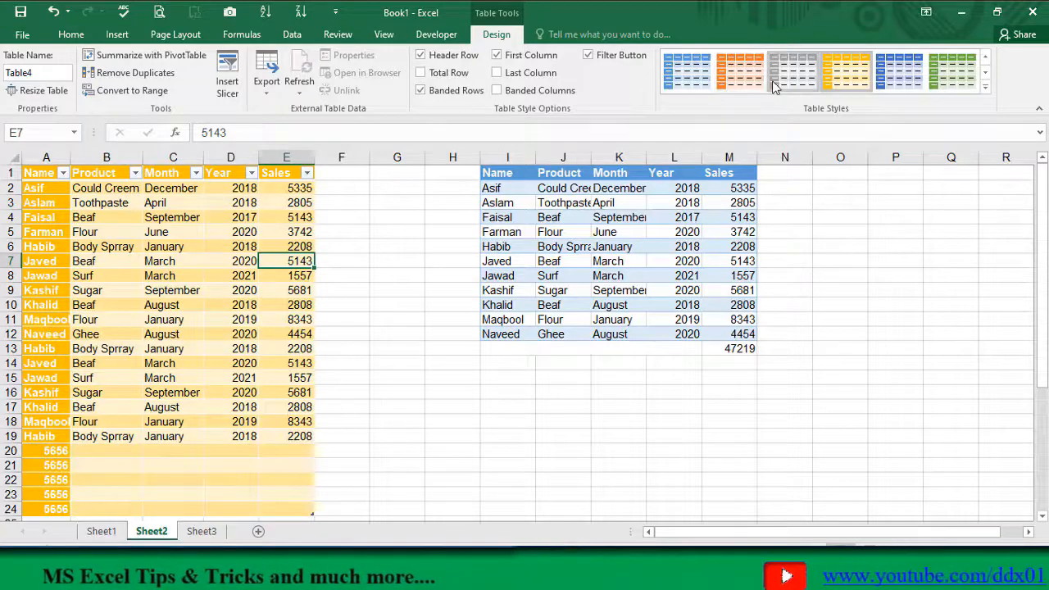
{"action": "left_click", "coordinate": [982, 88]}
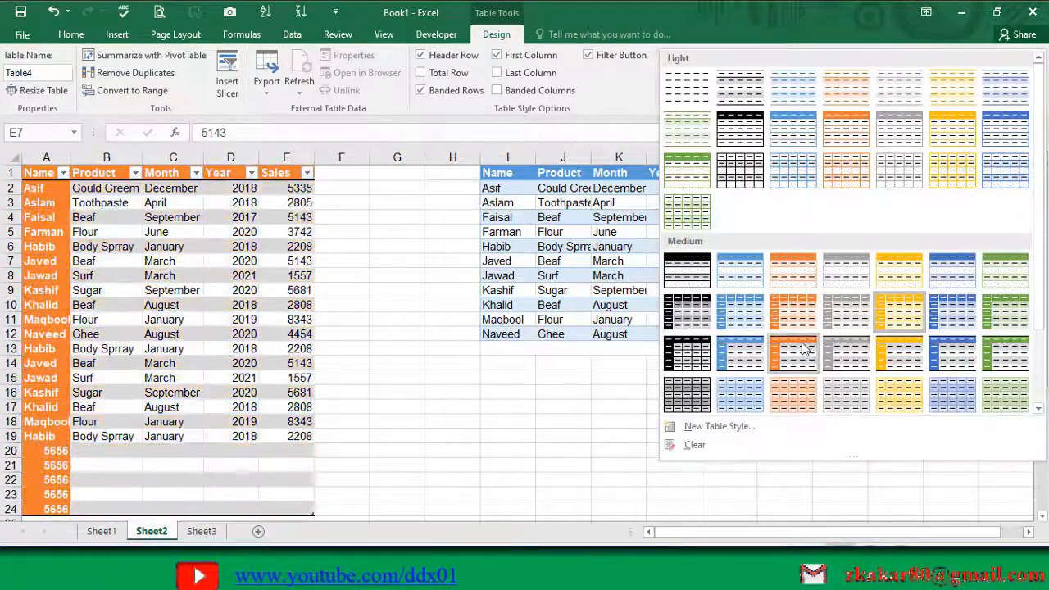
{"action": "scroll", "coordinate": [803, 348], "scroll_direction": "down", "scroll_amount": 2}
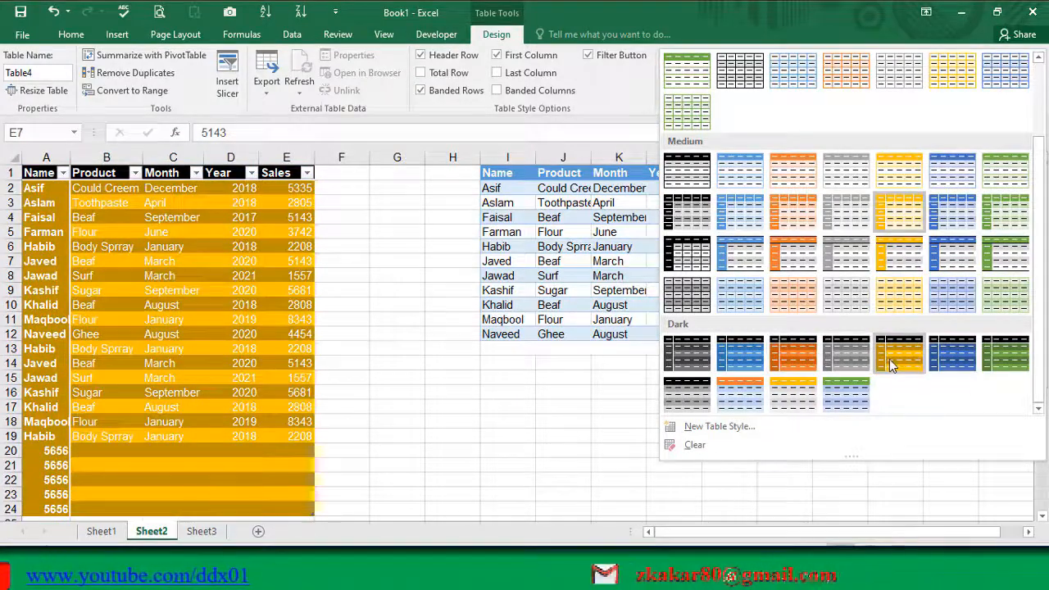
{"action": "left_click", "coordinate": [889, 359]}
{"action": "left_click", "coordinate": [98, 244]}
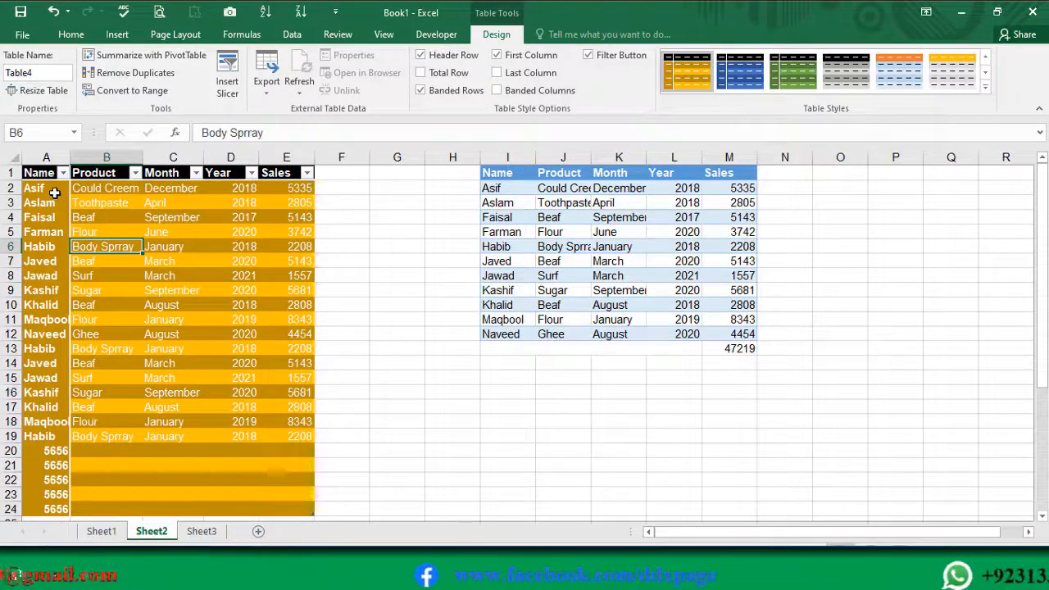
Set the font colour of all the table's data cells in A2:E24 to black.
{"action": "left_click_drag", "start_coordinate": [52, 193], "coordinate": [293, 511]}
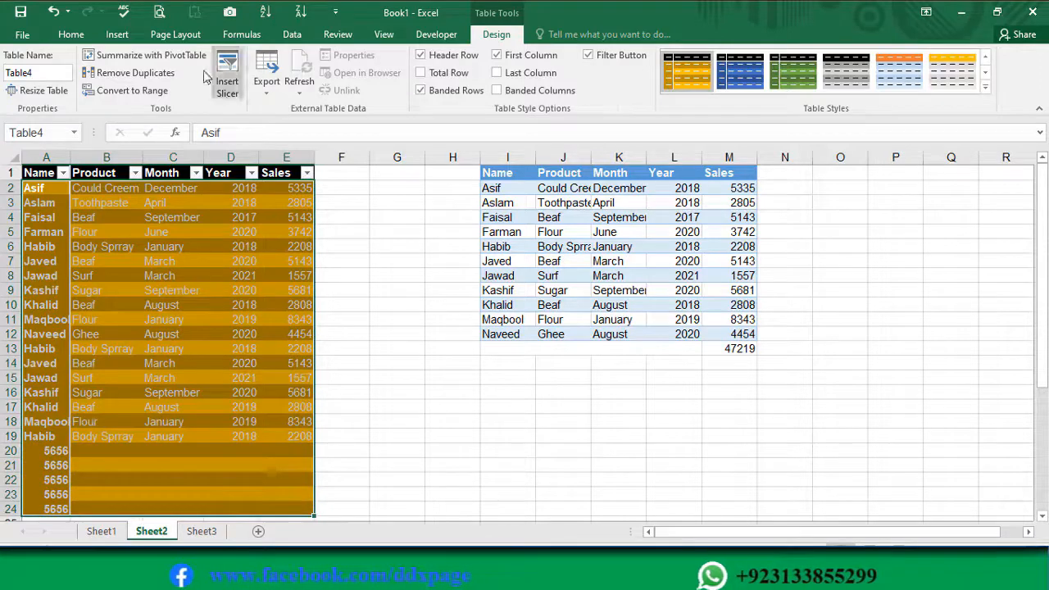
{"action": "scroll", "coordinate": [131, 57], "scroll_direction": "up", "scroll_amount": 8}
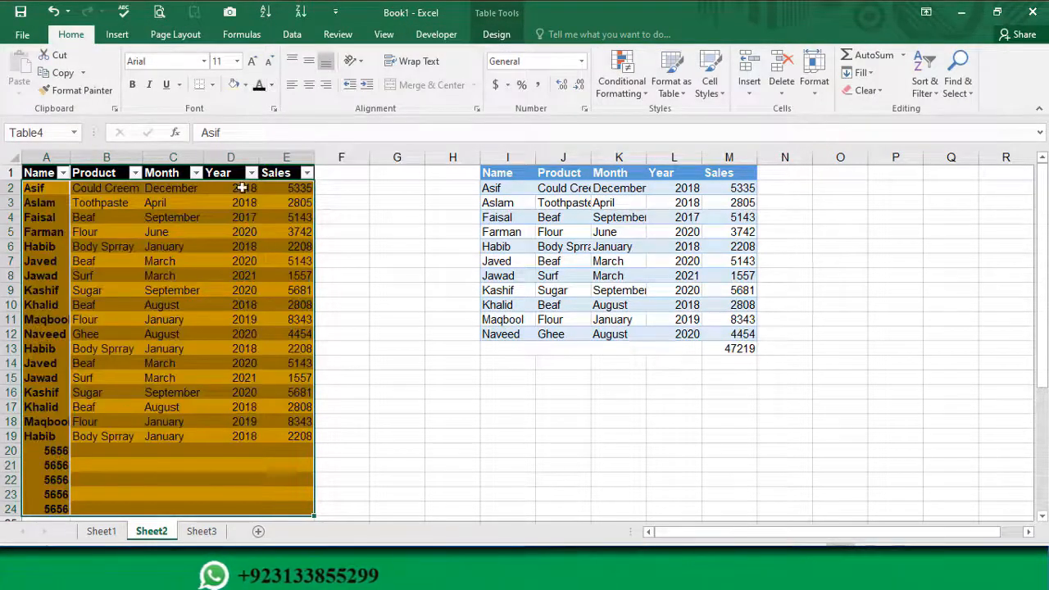
{"action": "left_click", "coordinate": [234, 262]}
{"action": "left_click", "coordinate": [45, 262]}
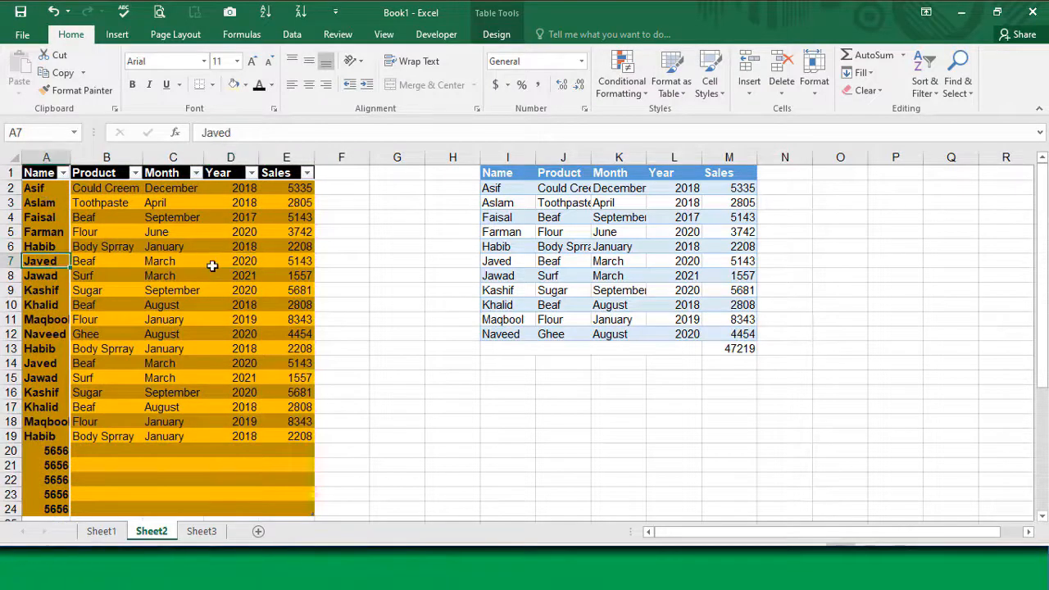
{"action": "left_click", "coordinate": [214, 267]}
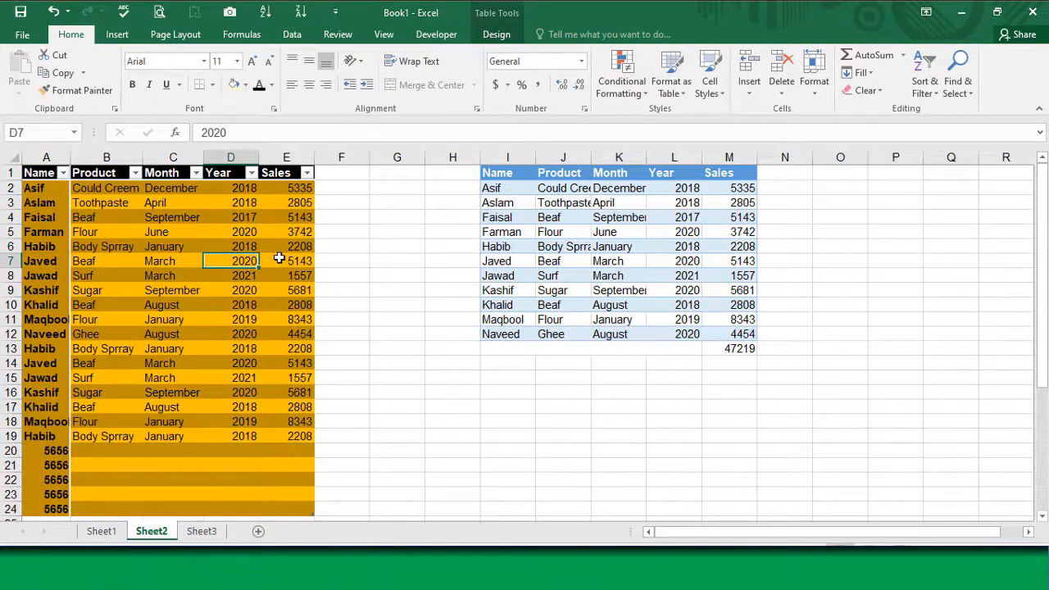
Delete sheet rows 20 to 24, which hold the 5656 entries.
{"action": "scroll", "coordinate": [262, 312], "scroll_direction": "down", "scroll_amount": 2}
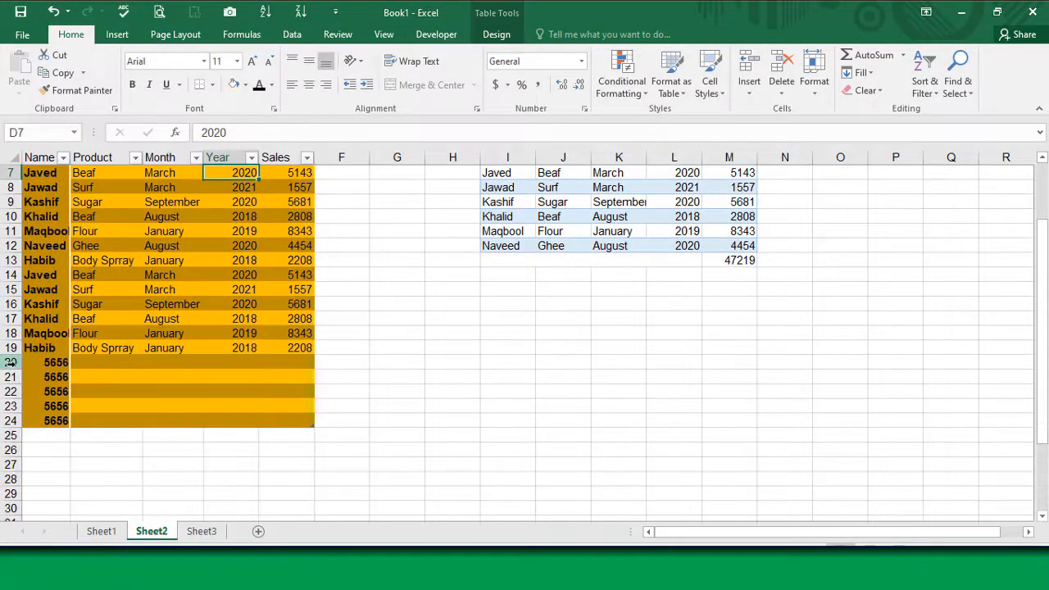
{"action": "left_click_drag", "start_coordinate": [11, 362], "coordinate": [11, 420]}
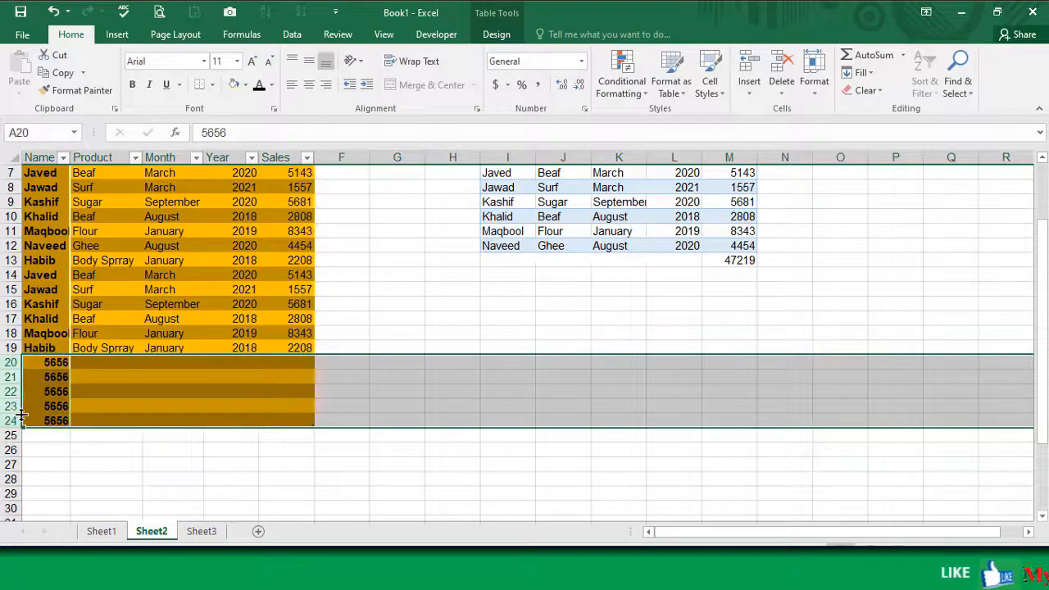
{"action": "key", "text": "ctrl+z"}
{"action": "left_click", "coordinate": [147, 391]}
{"action": "scroll", "coordinate": [145, 393], "scroll_direction": "up", "scroll_amount": 2}
{"action": "left_click", "coordinate": [176, 450]}
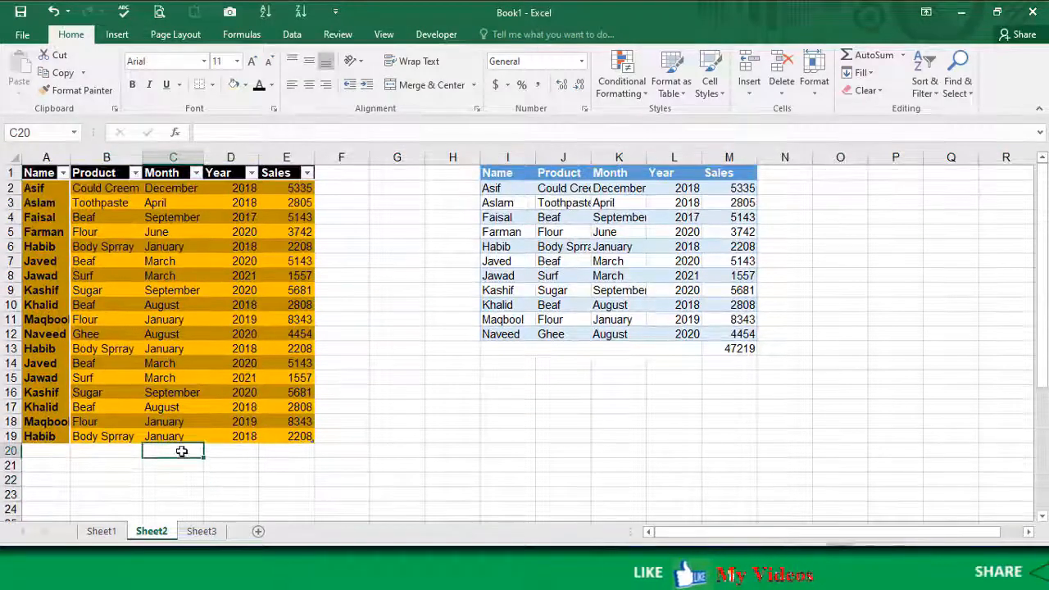
Turn on the table's total row and compare its Sales total formula with the plain range's sum in M13.
{"action": "left_click", "coordinate": [235, 246]}
{"action": "left_click", "coordinate": [495, 33]}
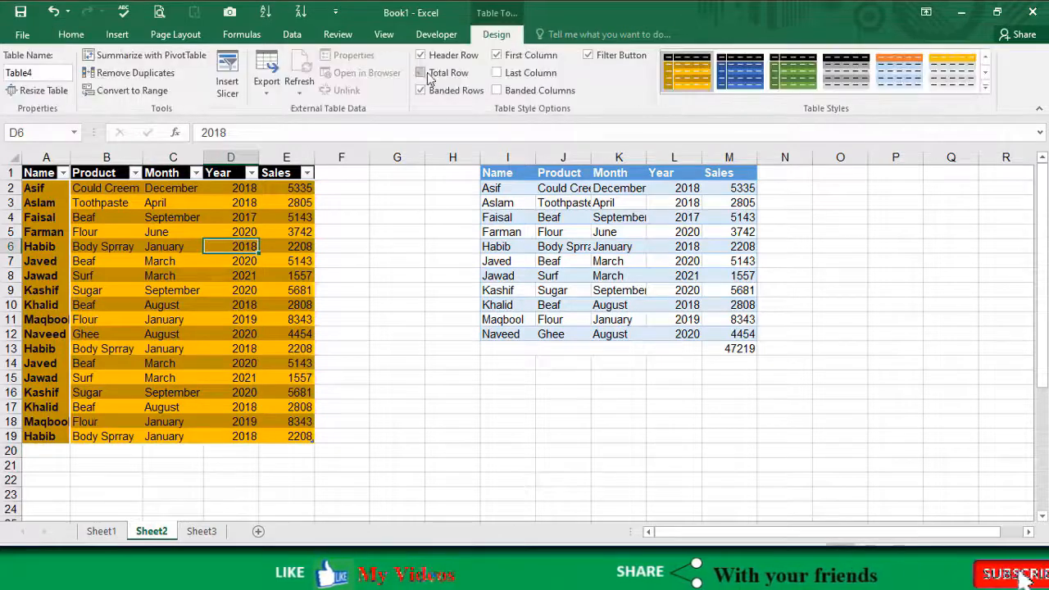
{"action": "left_click", "coordinate": [427, 72]}
{"action": "left_click", "coordinate": [292, 455]}
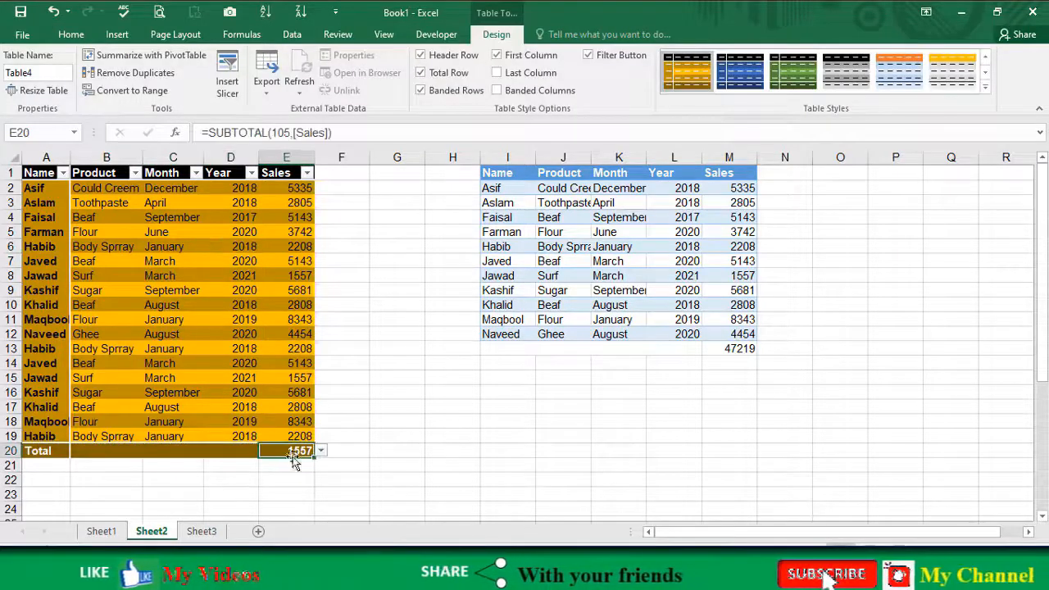
{"action": "left_click", "coordinate": [740, 348]}
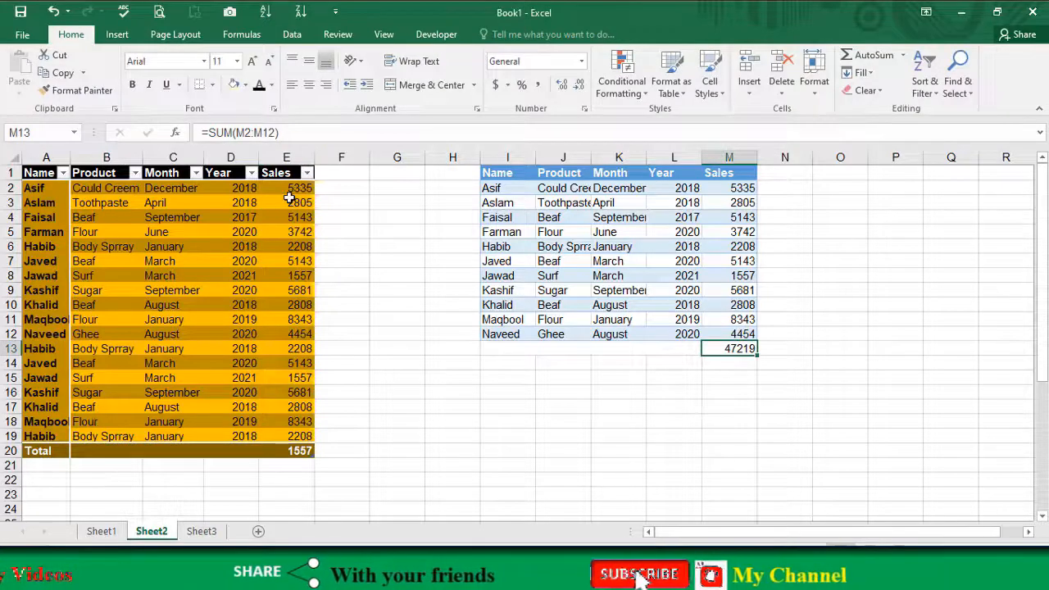
Copy the table data A2:E19 and paste only its values into the plain range starting at I2.
{"action": "left_click_drag", "start_coordinate": [36, 189], "coordinate": [286, 436]}
{"action": "key", "text": "ctrl+c"}
{"action": "left_click", "coordinate": [504, 190]}
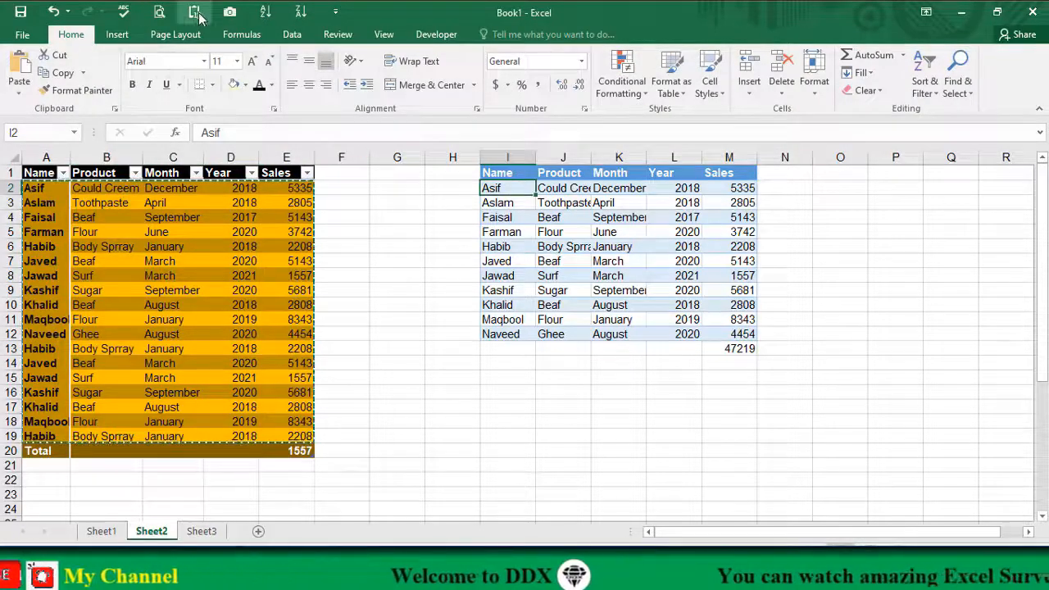
{"action": "left_click", "coordinate": [198, 15]}
{"action": "left_click", "coordinate": [671, 352]}
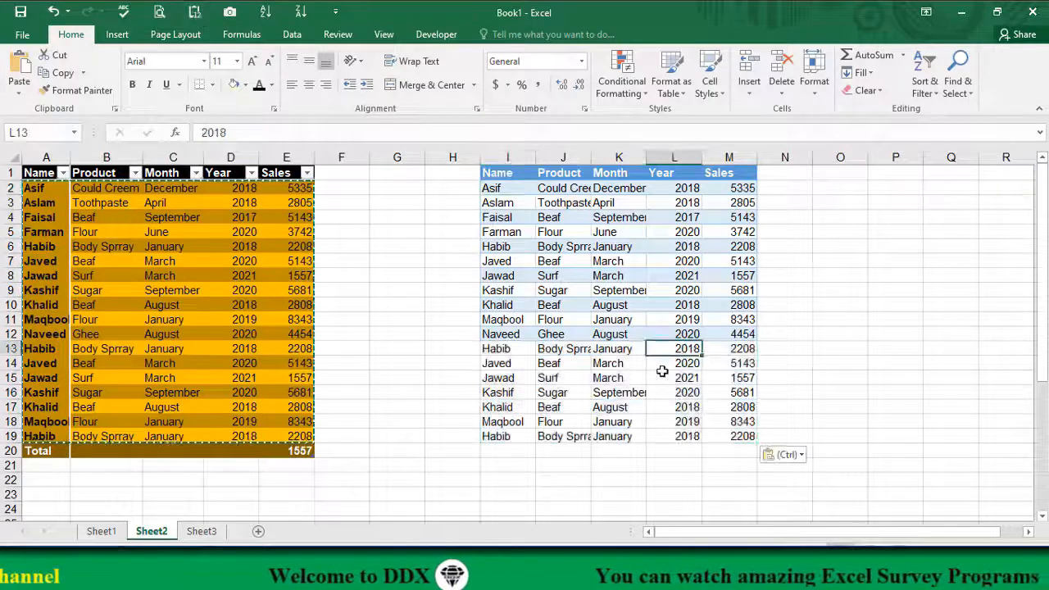
AutoSum the plain range's Sales column in M20 and set the table's Sales total in E20 to Sum.
{"action": "left_click", "coordinate": [729, 449]}
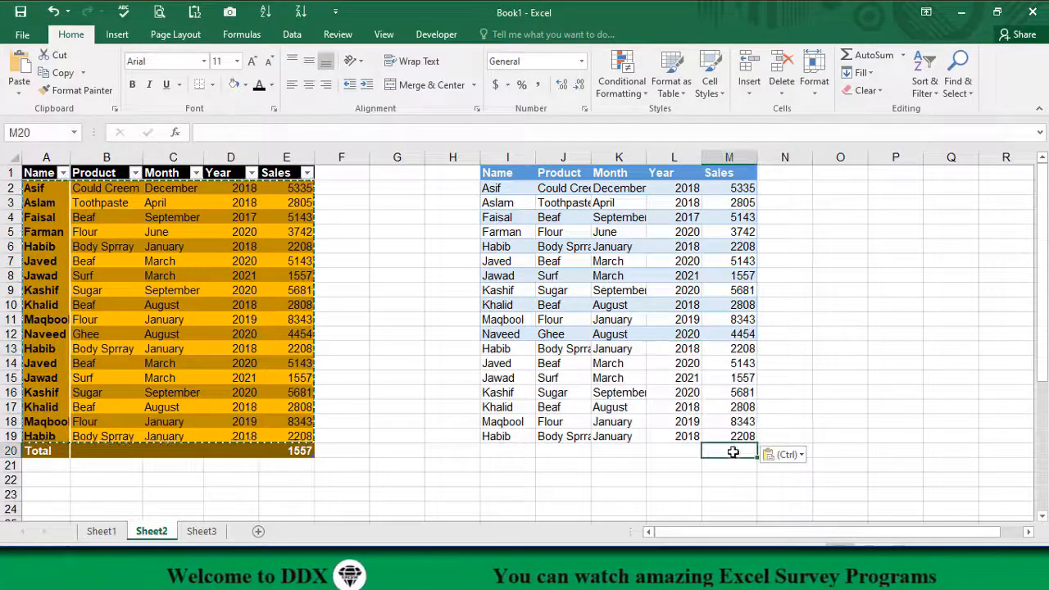
{"action": "left_click", "coordinate": [870, 59]}
{"action": "left_click", "coordinate": [290, 452]}
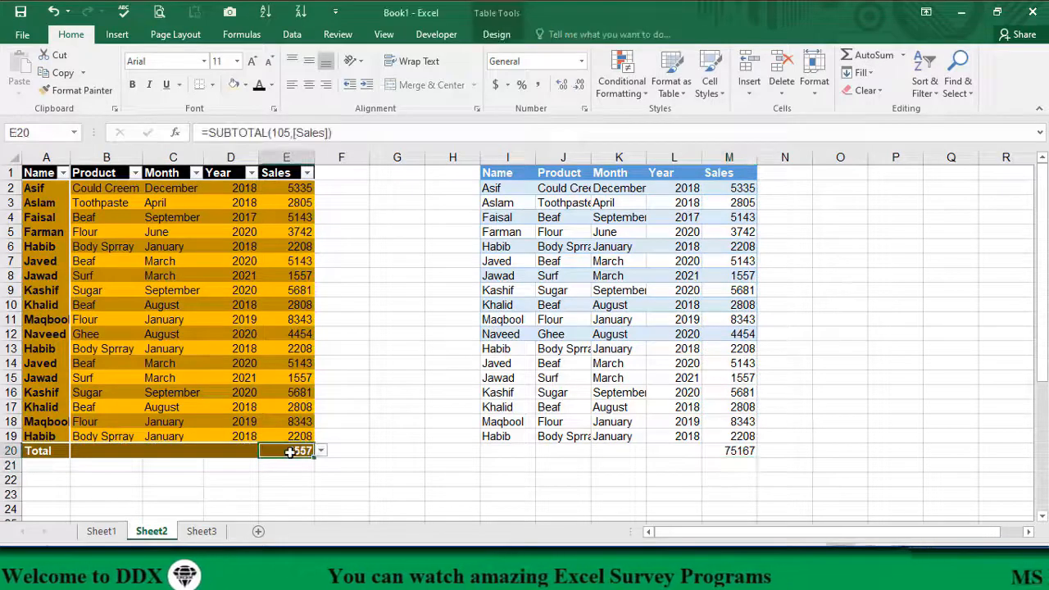
{"action": "left_click", "coordinate": [321, 450]}
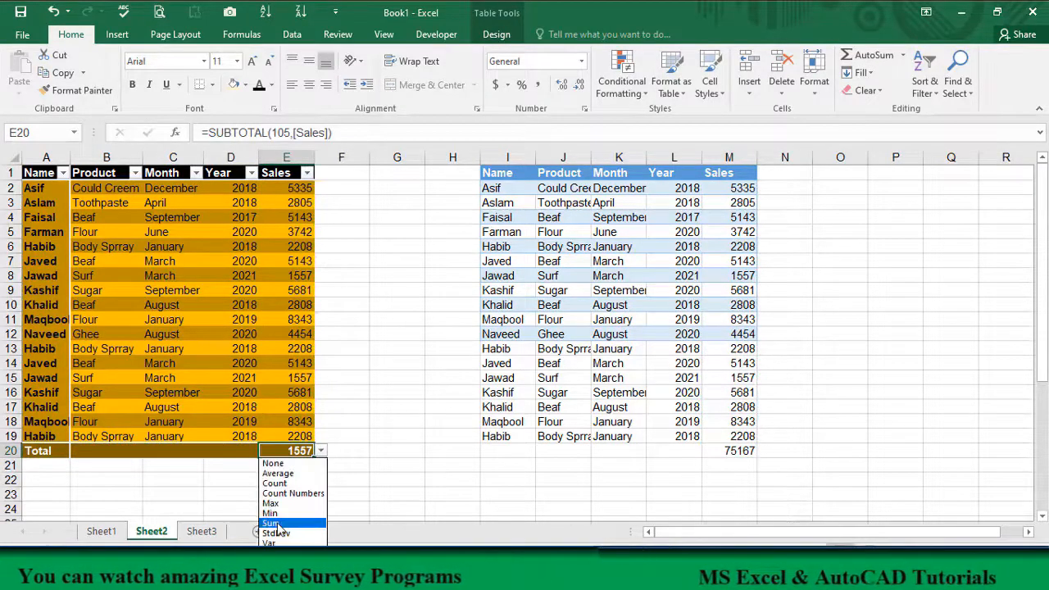
{"action": "left_click", "coordinate": [271, 523]}
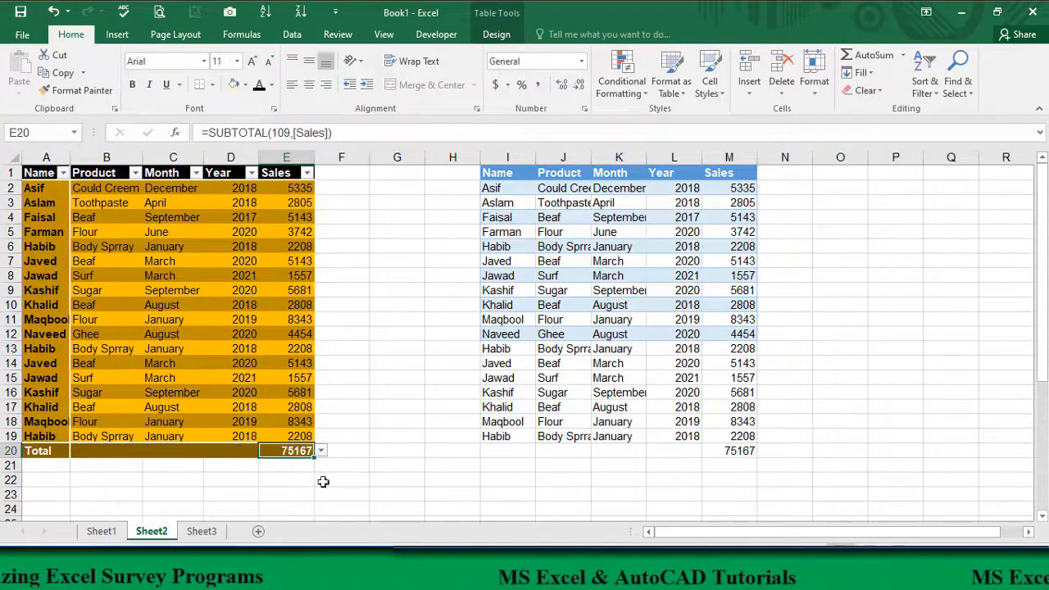
Make the plain range's Sales sum in M20 bold.
{"action": "left_click", "coordinate": [741, 449]}
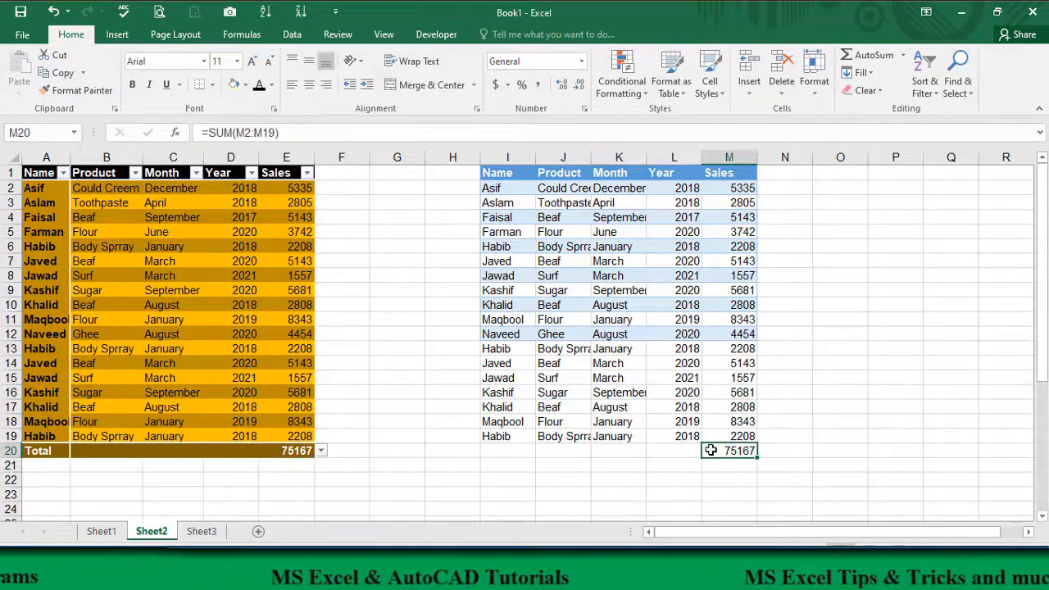
{"action": "left_click", "coordinate": [133, 86]}
{"action": "scroll", "coordinate": [735, 463], "scroll_direction": "down", "scroll_amount": 1}
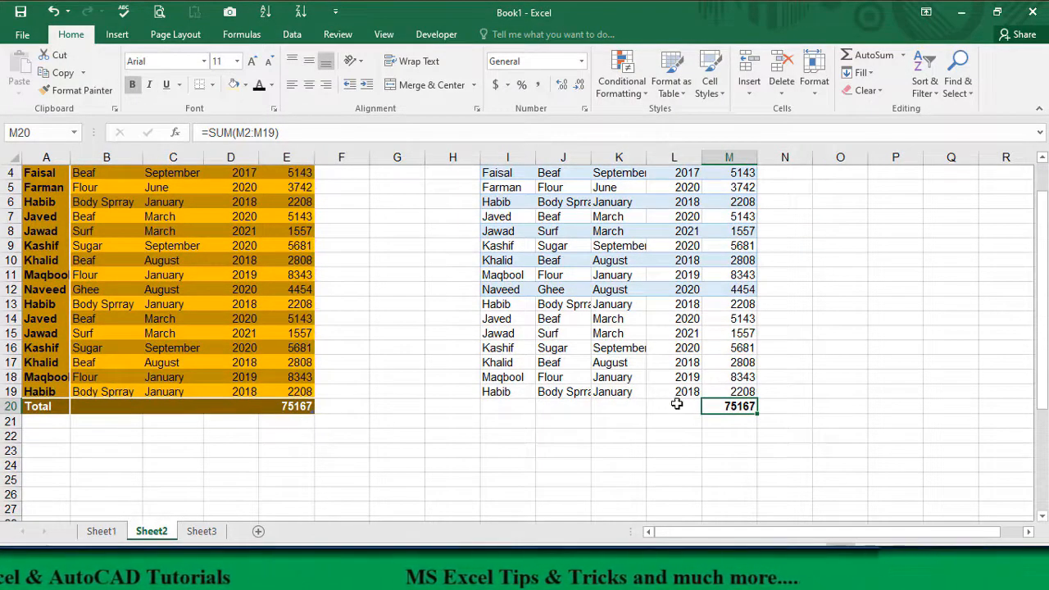
{"action": "scroll", "coordinate": [5, 251], "scroll_direction": "up", "scroll_amount": 1}
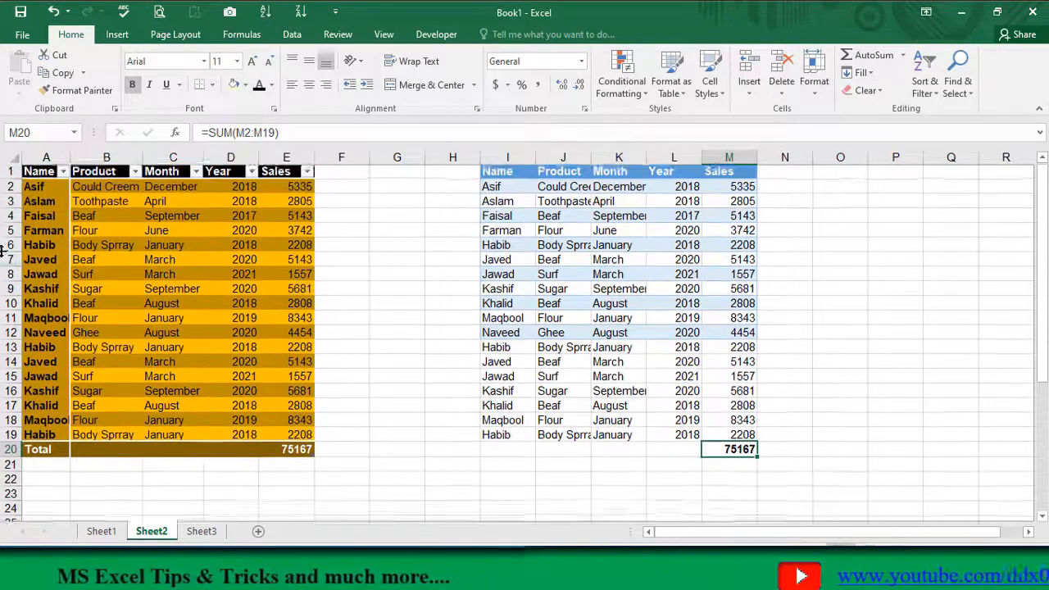
Hide rows 6 to 10 and compare the formulas of the two Sales totals in M20 and E20.
{"action": "left_click_drag", "start_coordinate": [8, 245], "coordinate": [10, 305]}
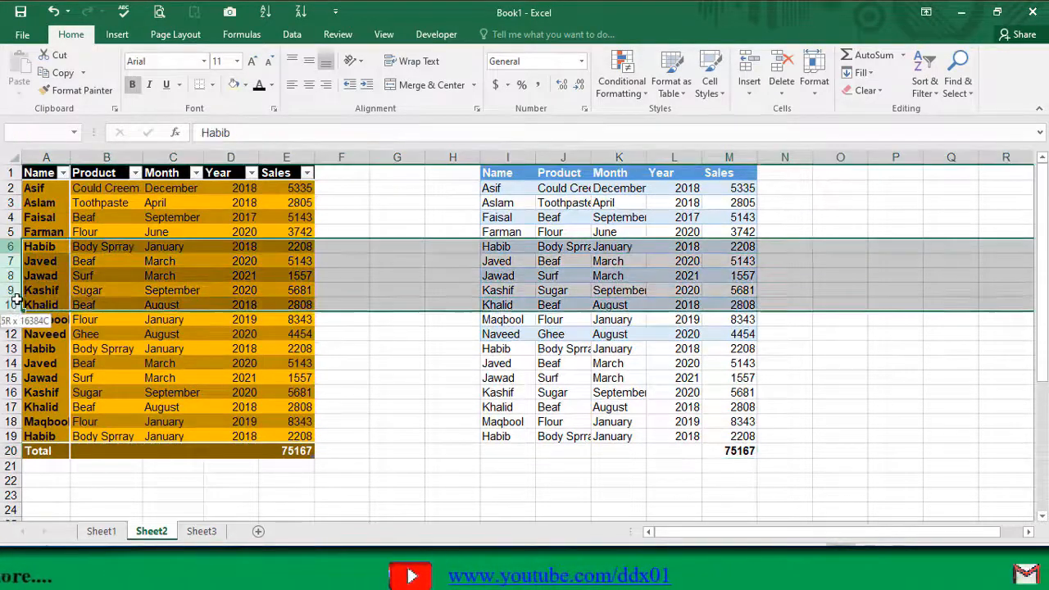
{"action": "right_click", "coordinate": [14, 271]}
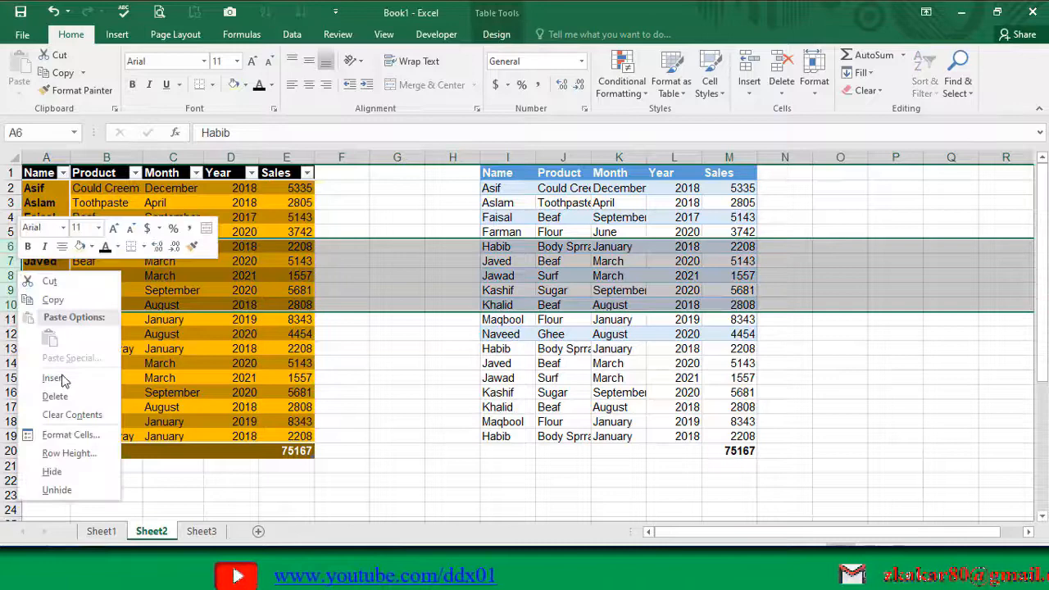
{"action": "left_click", "coordinate": [55, 476]}
{"action": "left_click", "coordinate": [733, 377]}
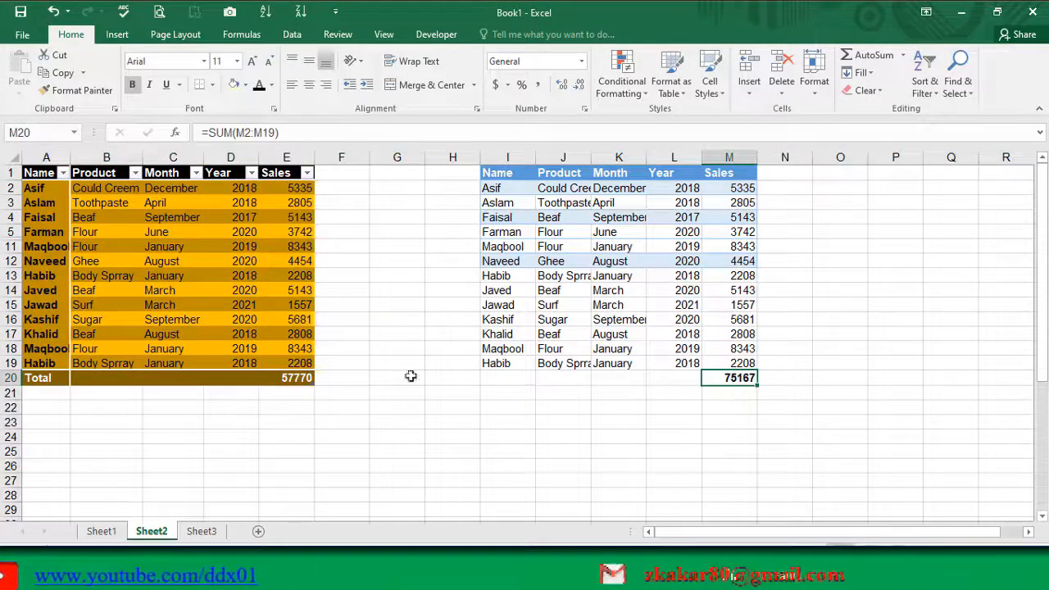
{"action": "left_click", "coordinate": [286, 378]}
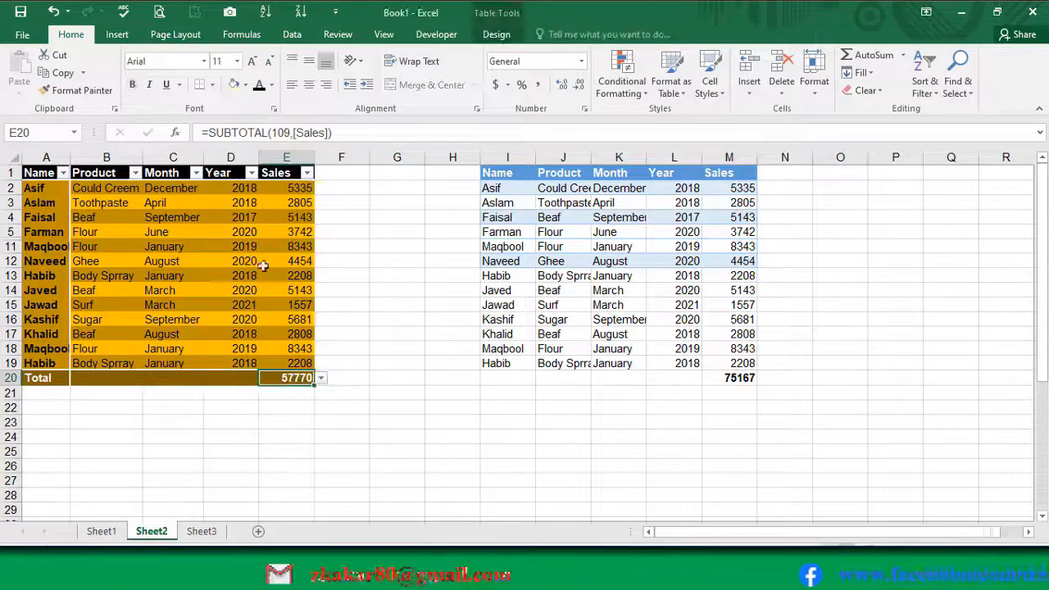
Compare the visible Sales cells of the table and the plain range with their totals in E20 and M20.
{"action": "left_click_drag", "start_coordinate": [293, 187], "coordinate": [295, 363]}
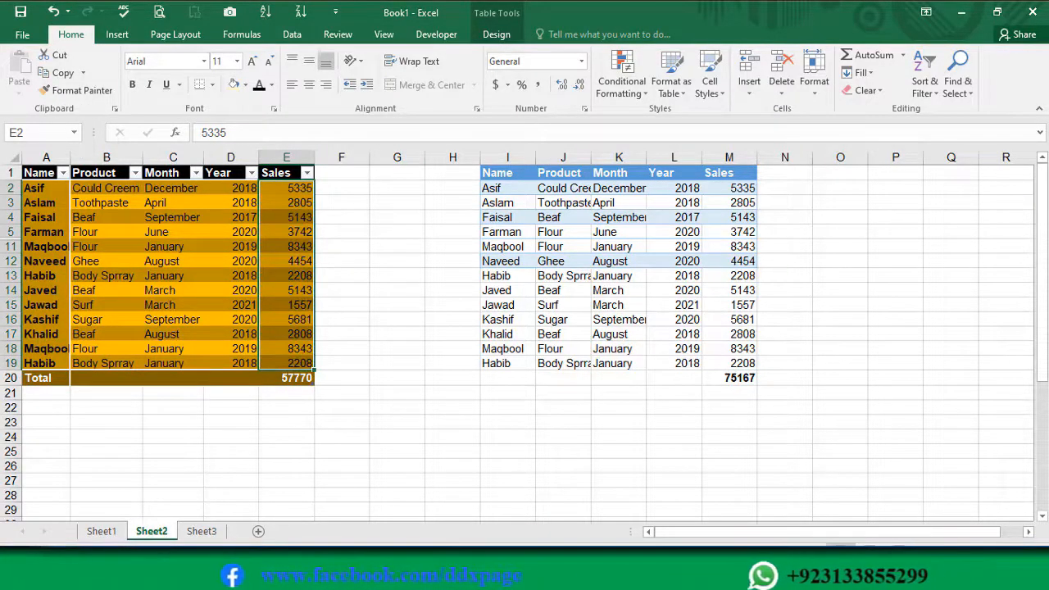
{"action": "left_click", "coordinate": [290, 378]}
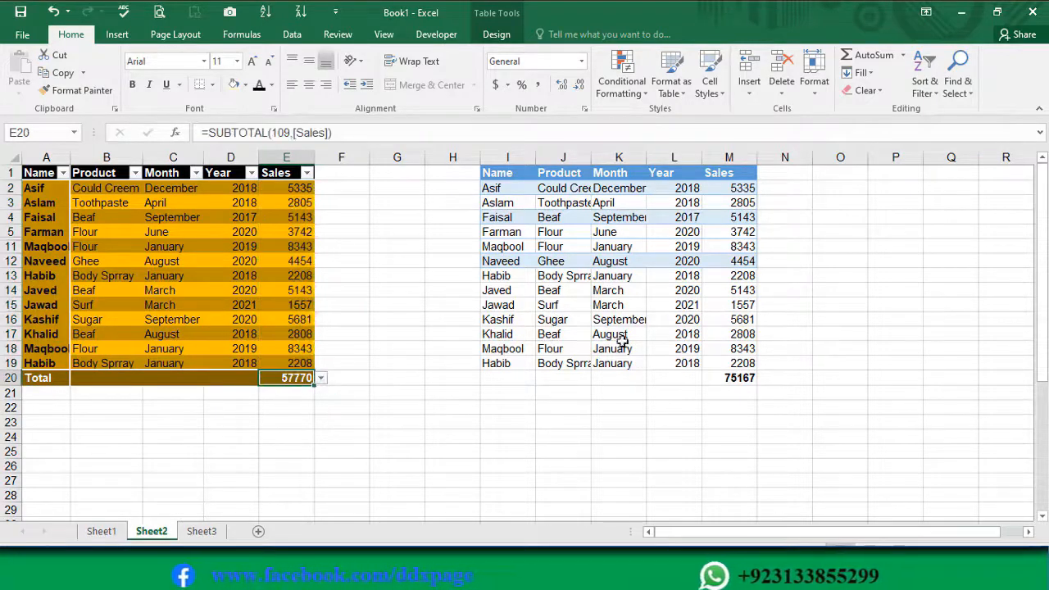
{"action": "left_click_drag", "start_coordinate": [740, 190], "coordinate": [740, 363]}
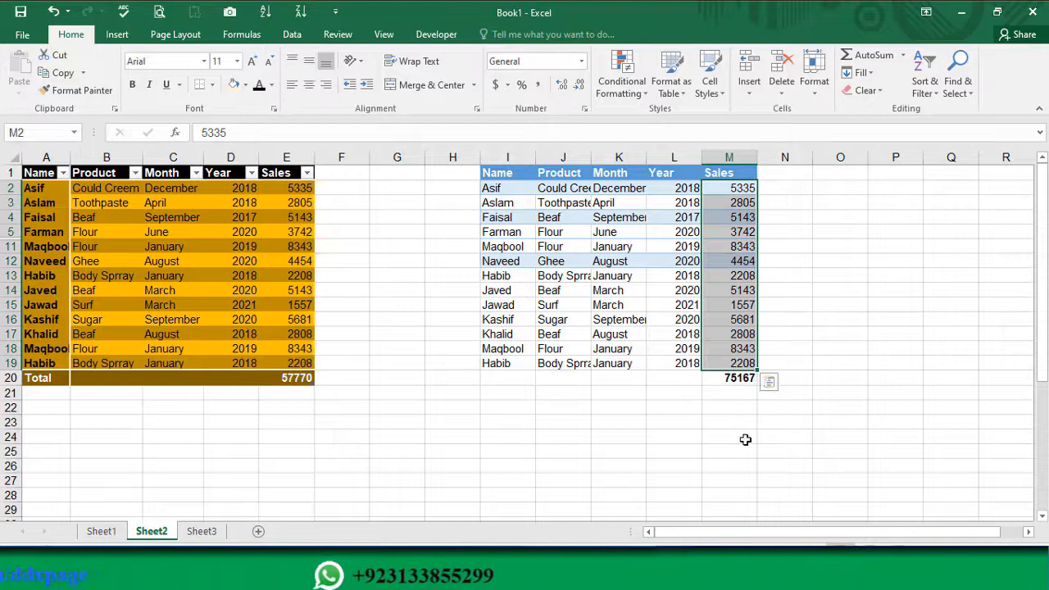
{"action": "left_click", "coordinate": [727, 379]}
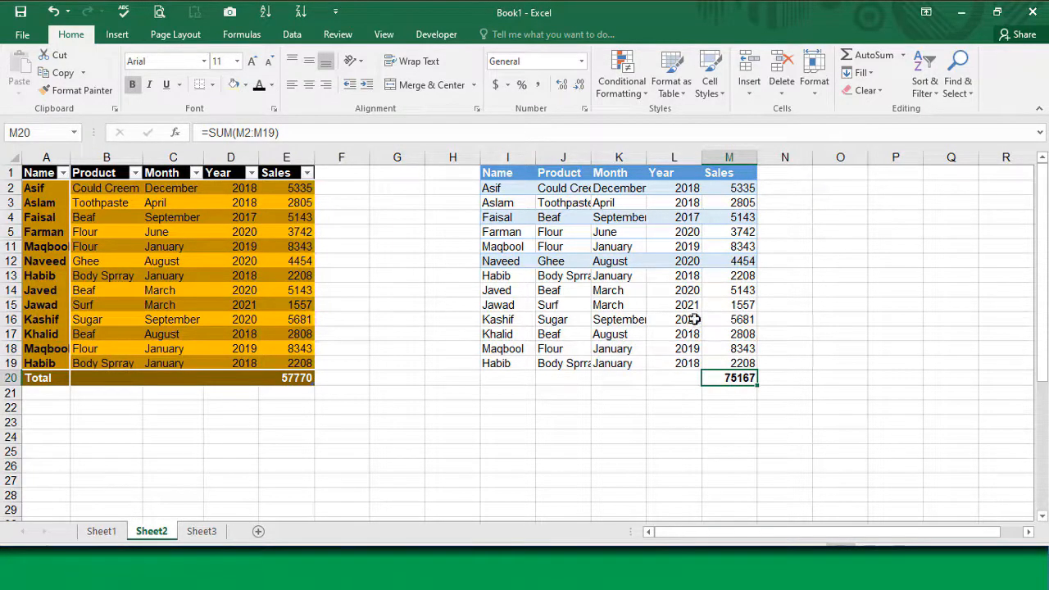
Unhide rows 6 to 10 between rows 5 and 11.
{"action": "left_click_drag", "start_coordinate": [8, 232], "coordinate": [9, 246]}
{"action": "right_click", "coordinate": [9, 246]}
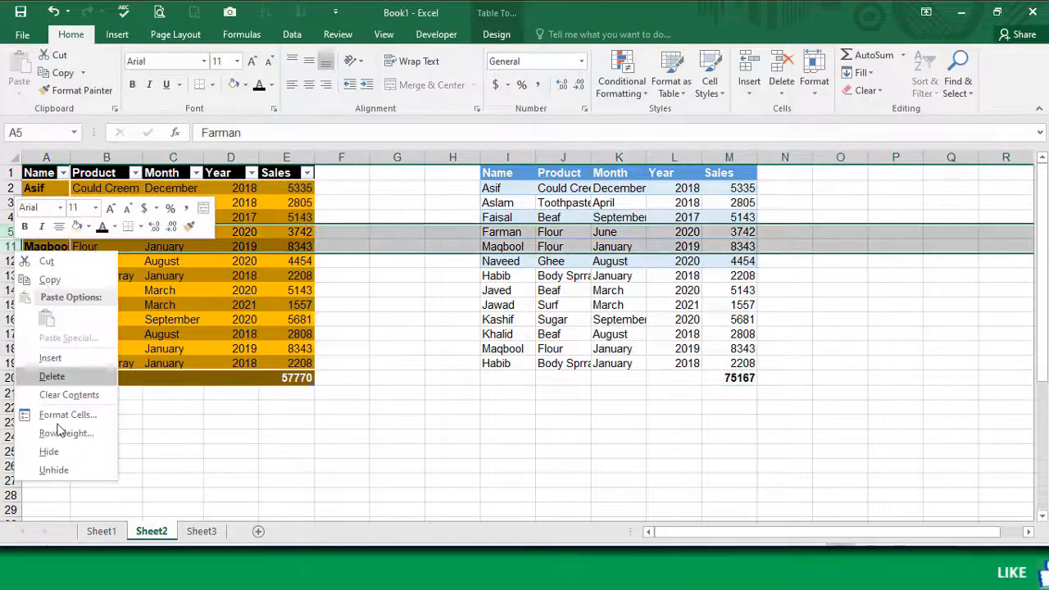
{"action": "left_click", "coordinate": [53, 470]}
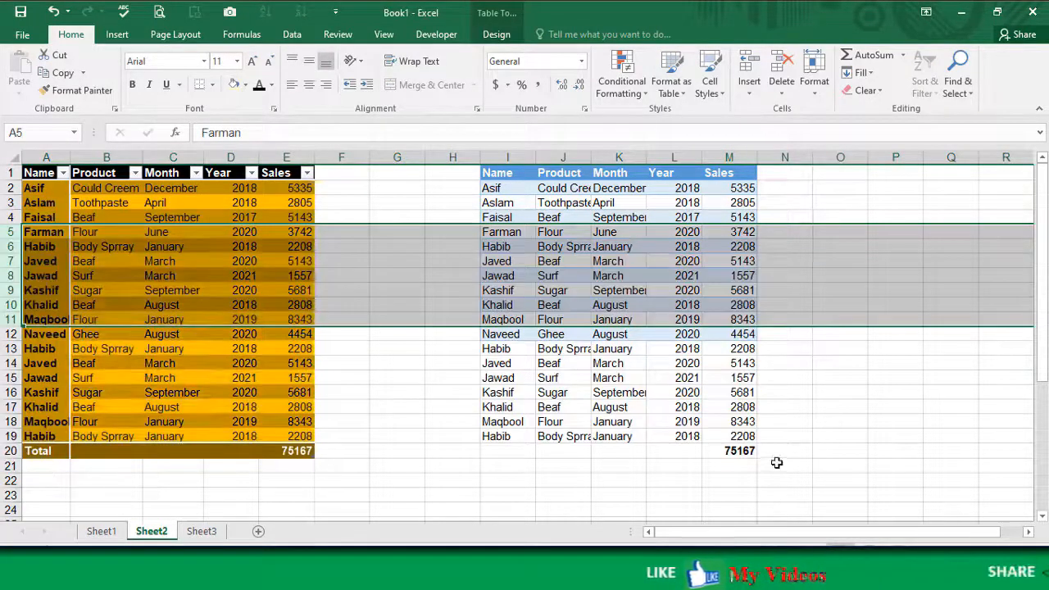
{"action": "left_click", "coordinate": [238, 260]}
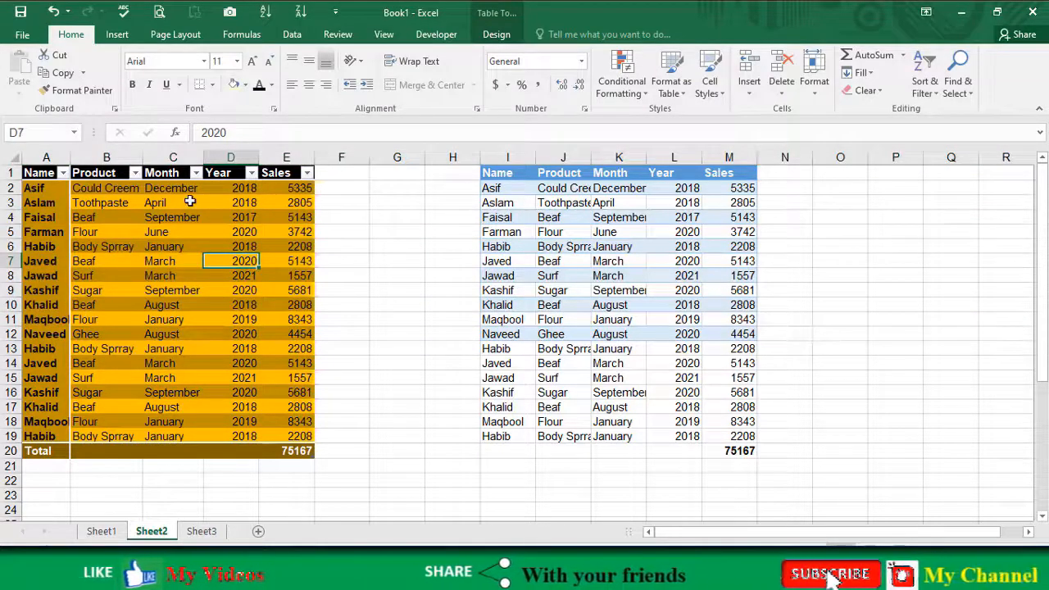
Filter the table's Sales column to exclude the values 1557, 2208, 2805, 2808 and 5143.
{"action": "left_click", "coordinate": [306, 174]}
{"action": "left_click", "coordinate": [159, 335]}
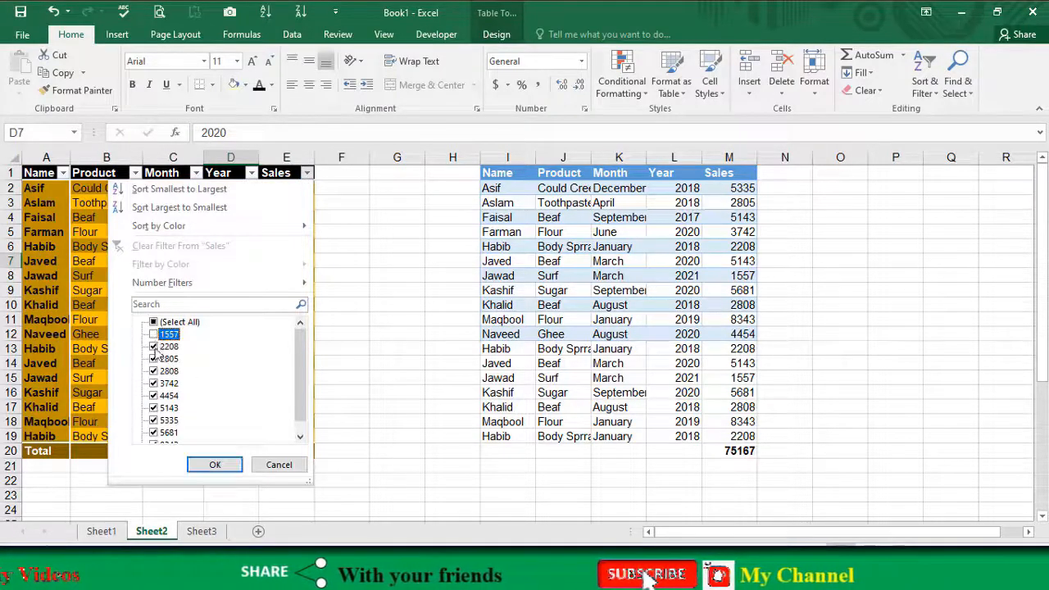
{"action": "left_click", "coordinate": [155, 347]}
{"action": "left_click", "coordinate": [155, 359]}
{"action": "left_click", "coordinate": [154, 371]}
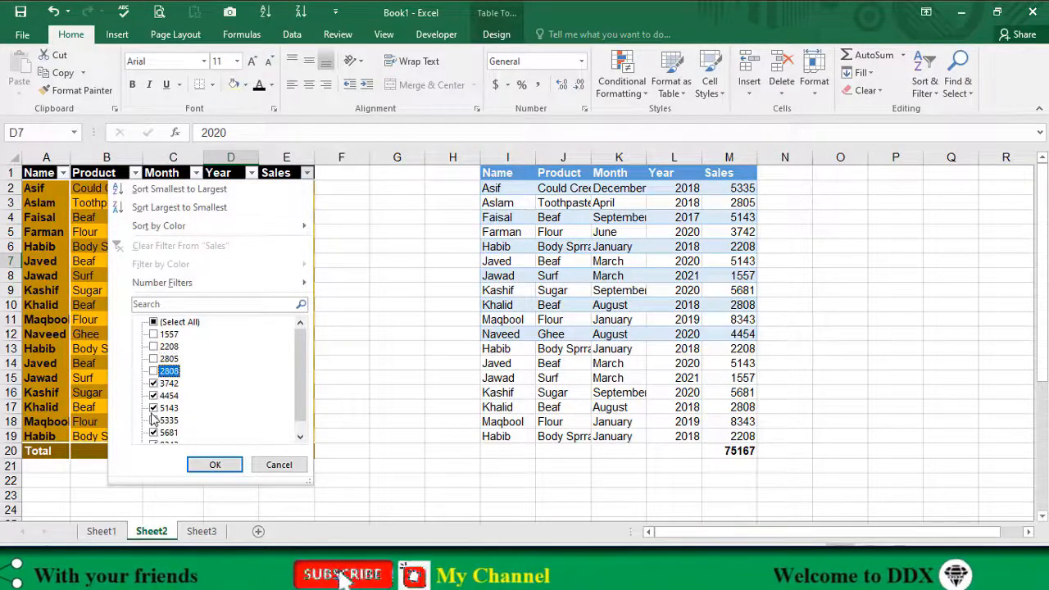
{"action": "left_click", "coordinate": [155, 408]}
{"action": "left_click", "coordinate": [215, 464]}
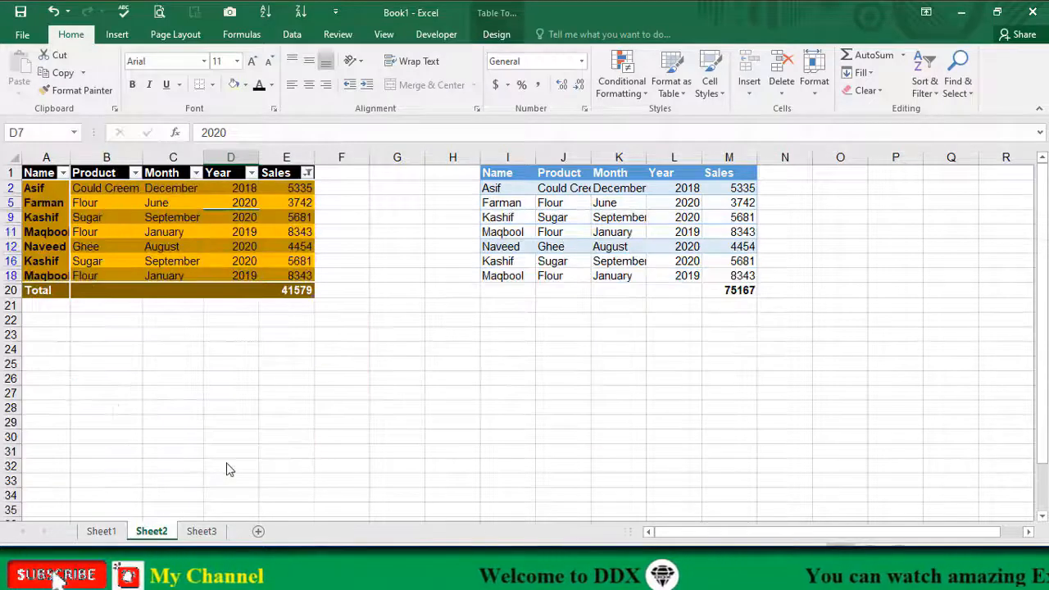
Compare the filtered Sales values and the total formulas of the table in E20 and the plain range in M20.
{"action": "left_click", "coordinate": [325, 372]}
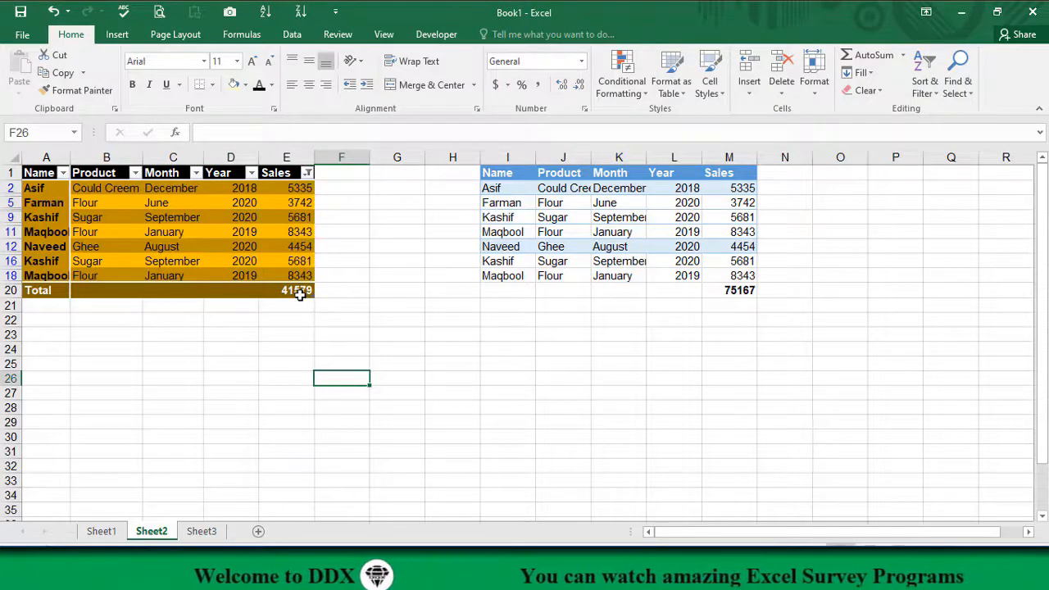
{"action": "left_click", "coordinate": [737, 290]}
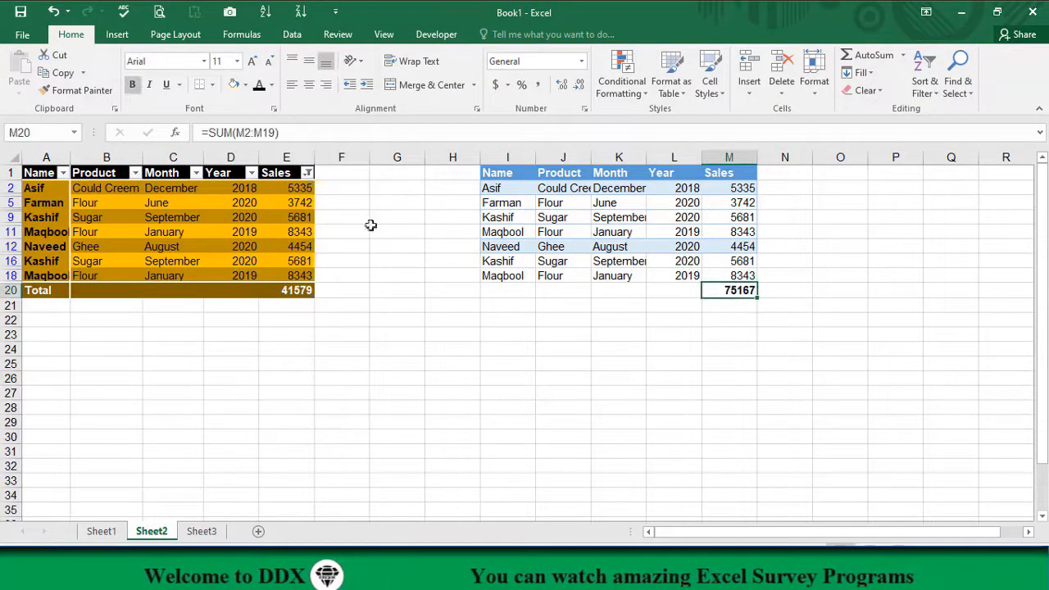
{"action": "left_click_drag", "start_coordinate": [298, 188], "coordinate": [305, 277]}
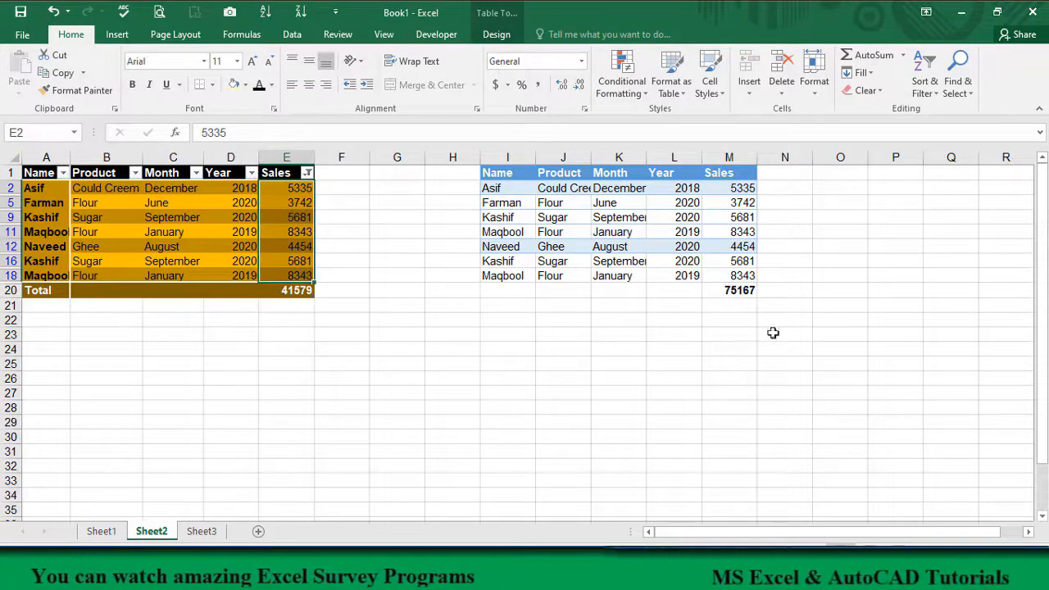
{"action": "left_click_drag", "start_coordinate": [734, 191], "coordinate": [740, 281]}
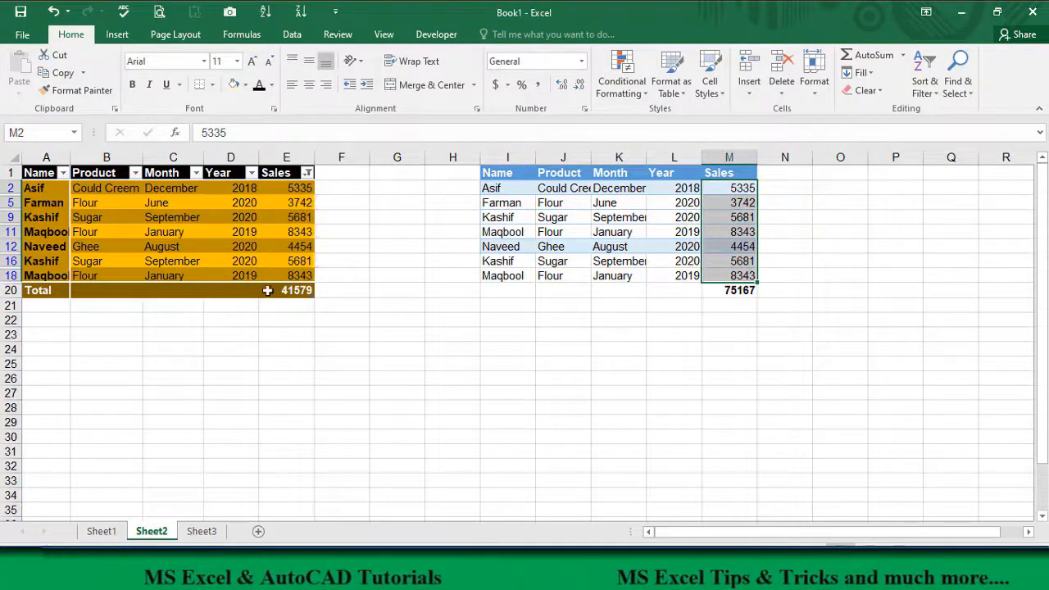
{"action": "left_click", "coordinate": [302, 289]}
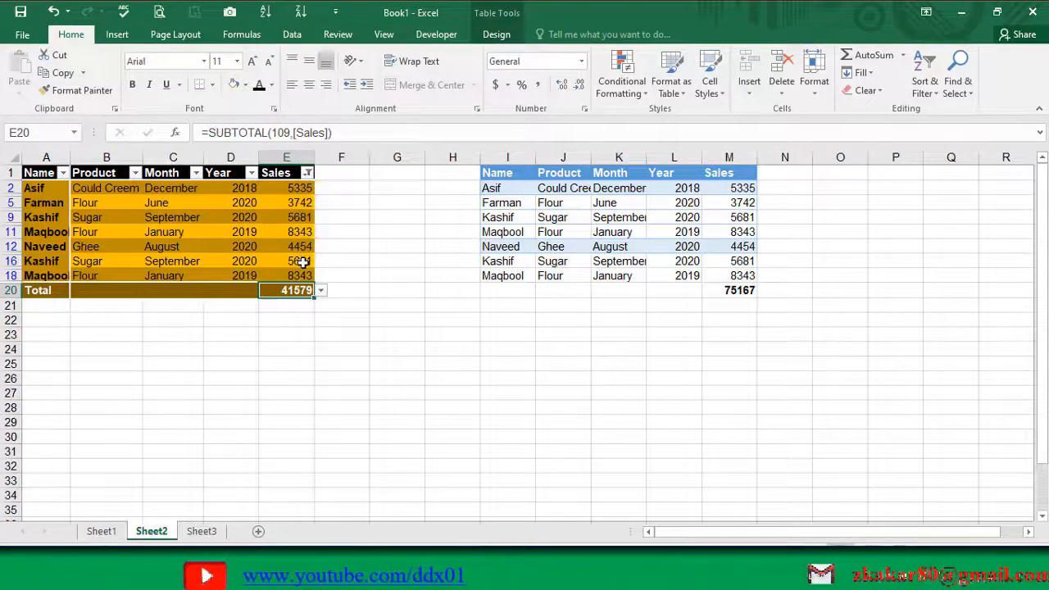
Switch the table's Sales total in E20 through Max, Min and Average, and finish with Count.
{"action": "left_click", "coordinate": [320, 291]}
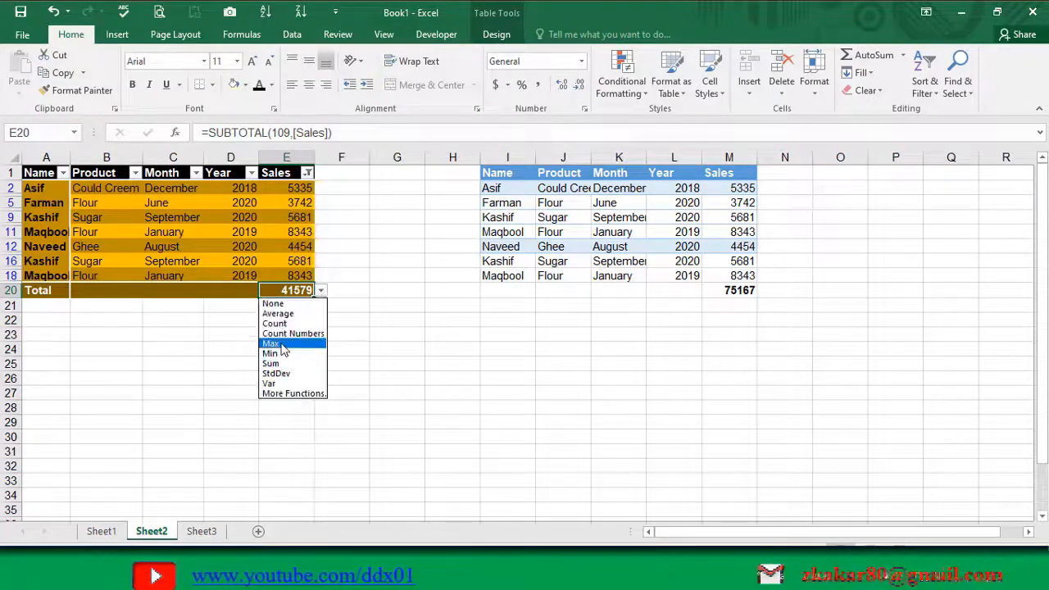
{"action": "left_click", "coordinate": [272, 343]}
{"action": "left_click", "coordinate": [321, 291]}
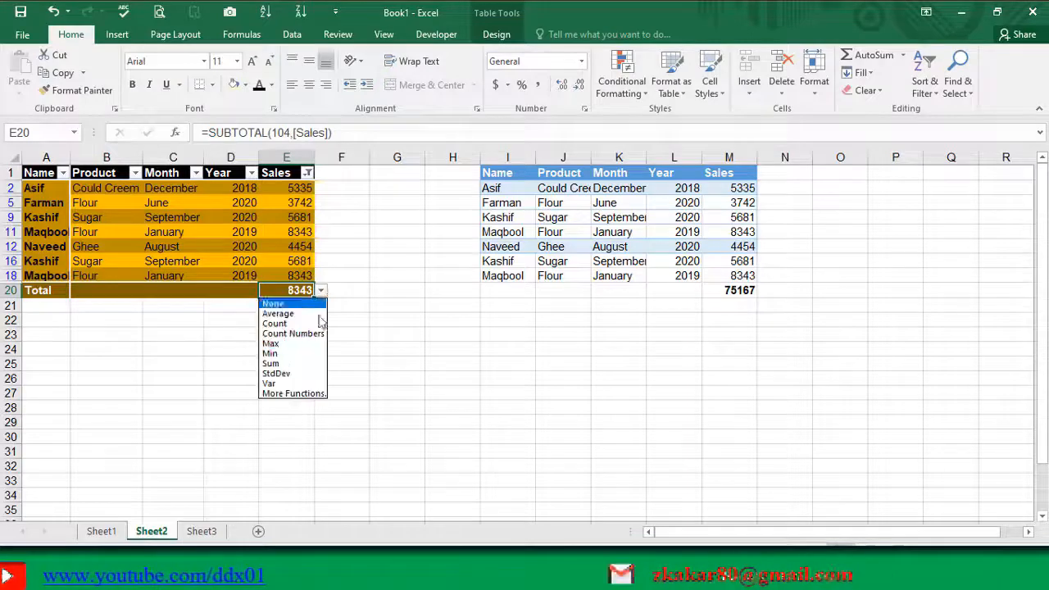
{"action": "left_click", "coordinate": [289, 358]}
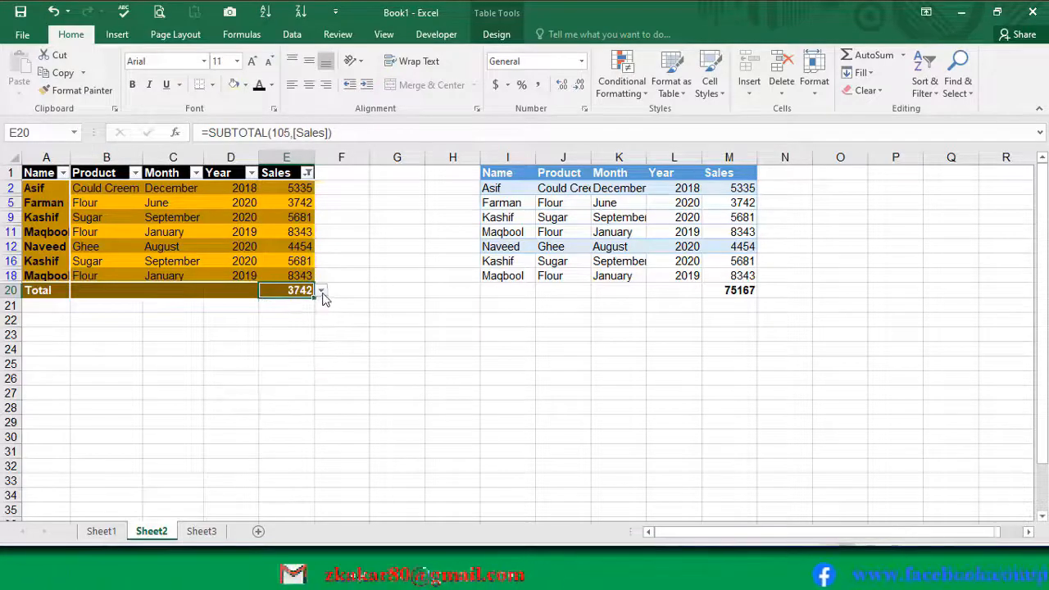
{"action": "left_click", "coordinate": [320, 291]}
{"action": "left_click", "coordinate": [279, 313]}
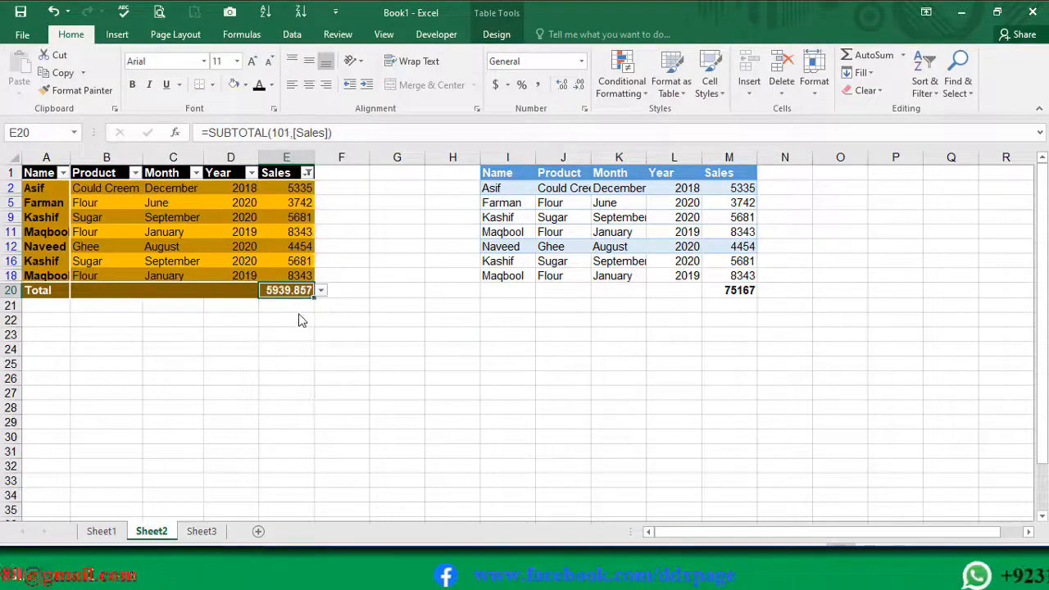
{"action": "left_click", "coordinate": [320, 291]}
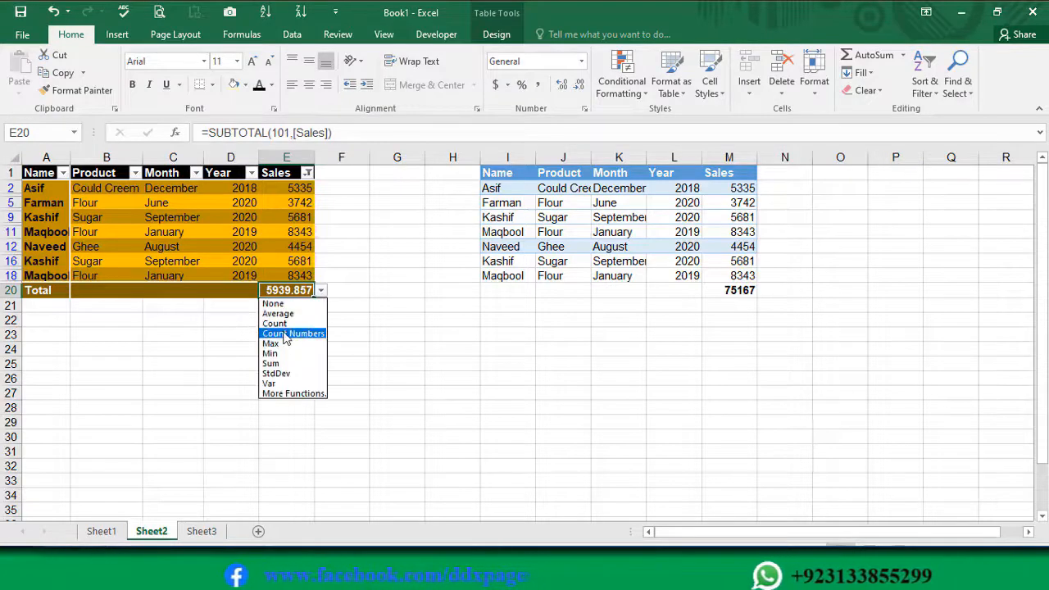
{"action": "left_click", "coordinate": [290, 325]}
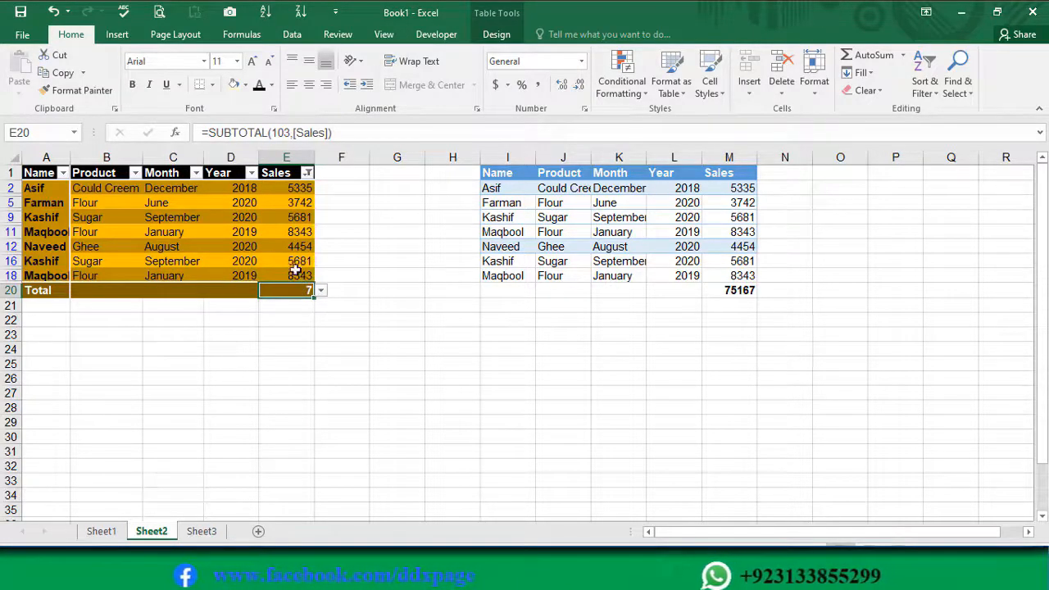
Show all table rows again by selecting every value in the Sales column's filter.
{"action": "left_click", "coordinate": [307, 173]}
{"action": "key", "text": "Escape"}
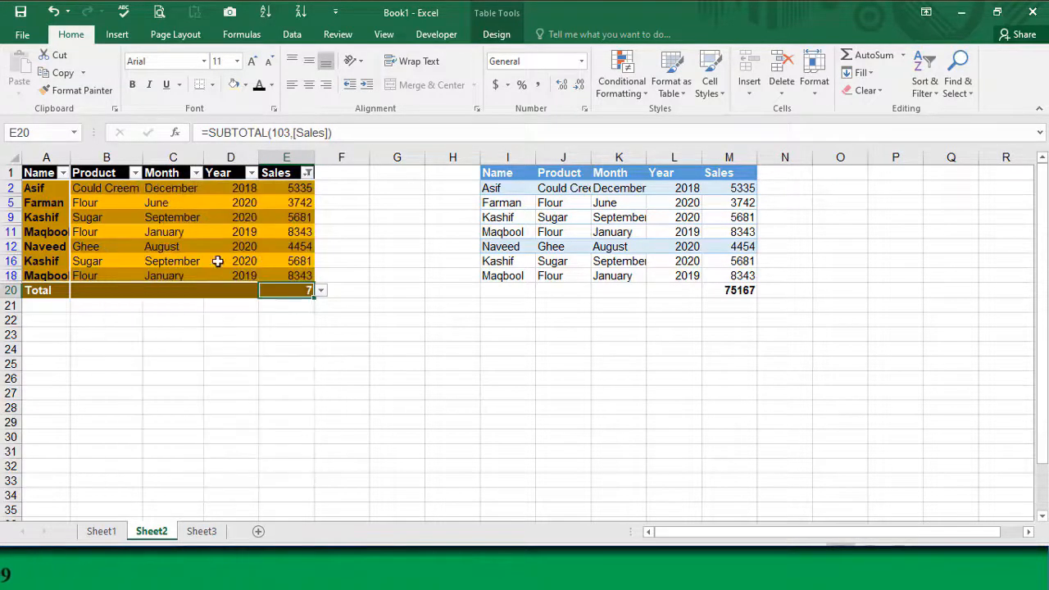
{"action": "left_click", "coordinate": [308, 174]}
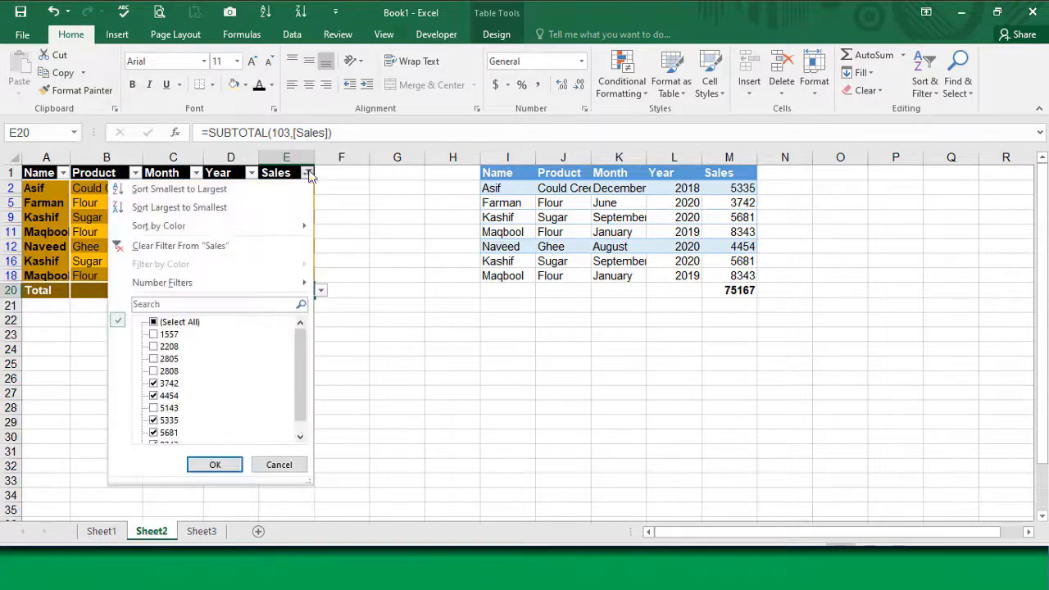
{"action": "left_click", "coordinate": [168, 322]}
{"action": "left_click", "coordinate": [214, 465]}
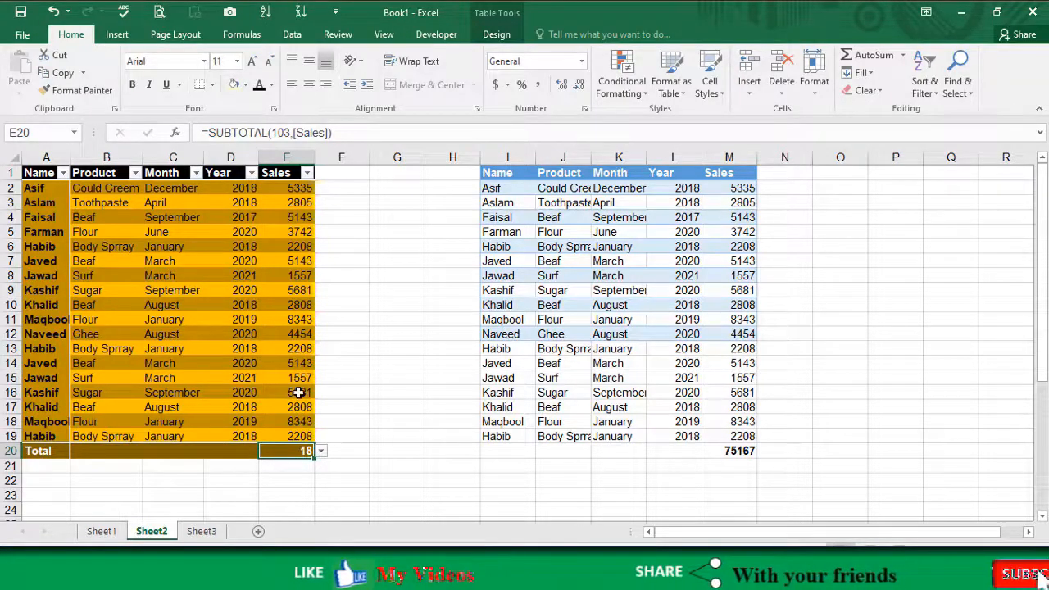
Enter a sum of the table's Sales column in E21, directly below the total row.
{"action": "left_click", "coordinate": [374, 462]}
{"action": "left_click", "coordinate": [294, 466]}
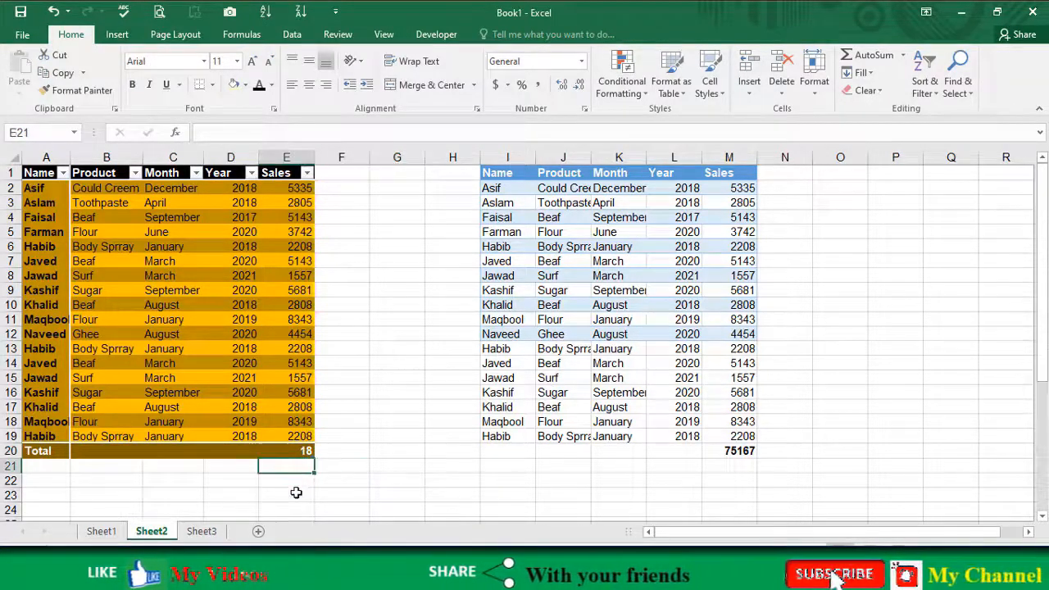
{"action": "type", "text": "="}
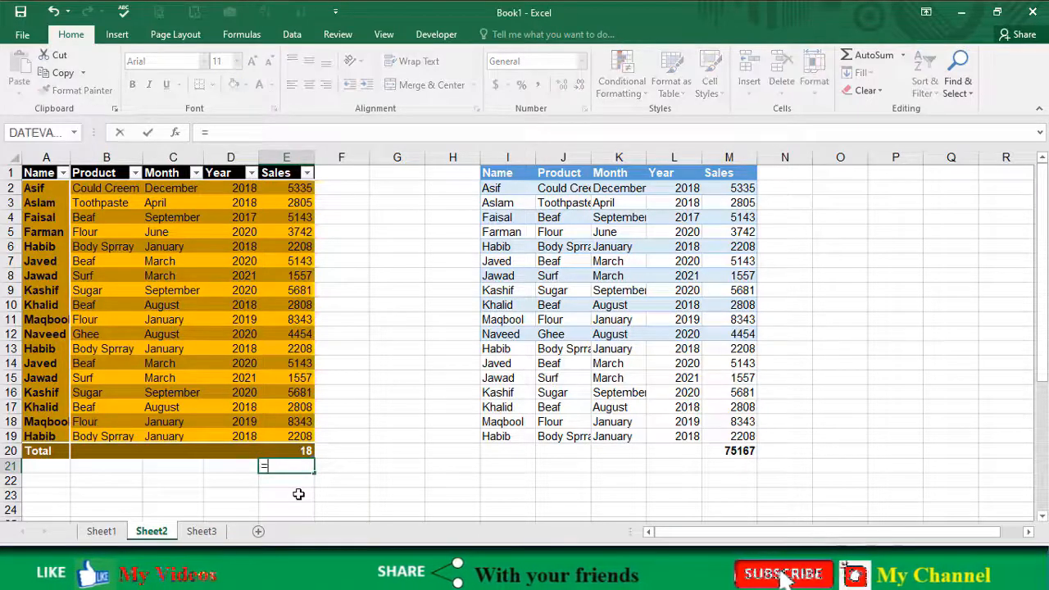
{"action": "type", "text": "su"}
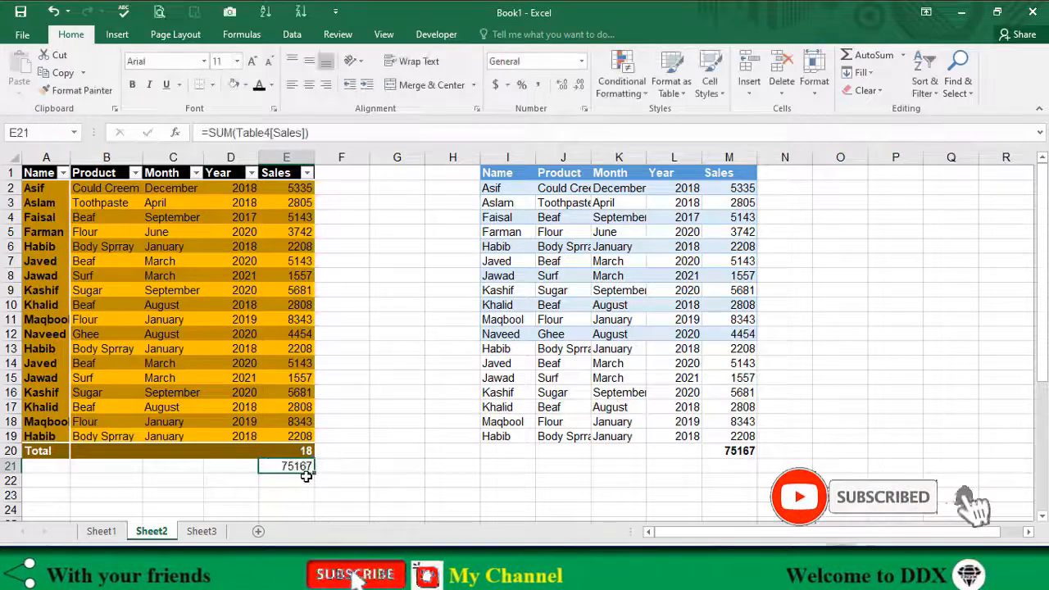
Re-enter the formula in E21 as =SUM(Table4[Sales]), choosing the table name and its Sales column from the suggestions.
{"action": "type", "text": "=sum"}
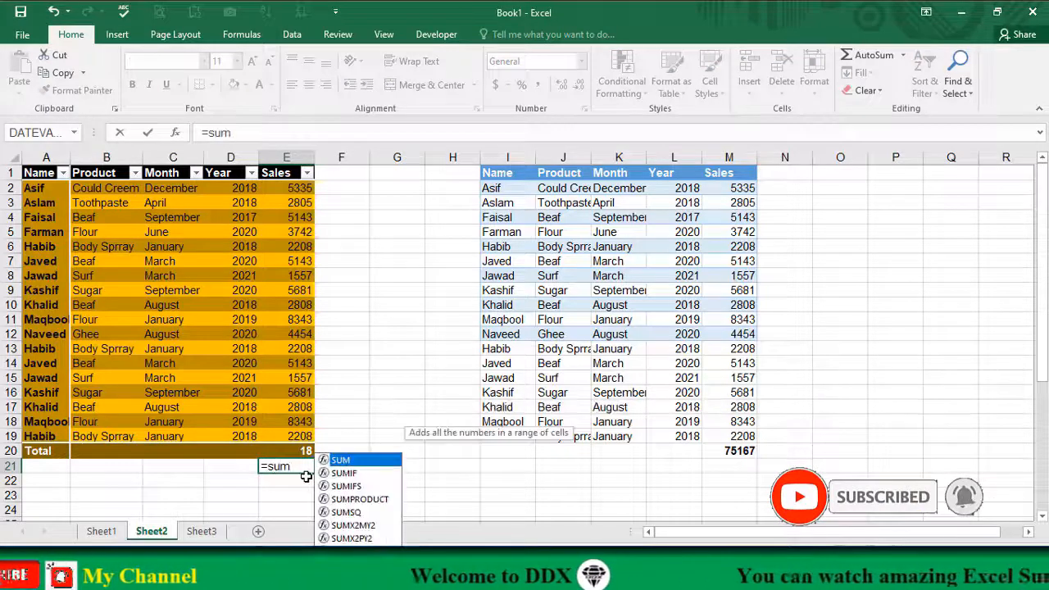
{"action": "type", "text": "(tab"}
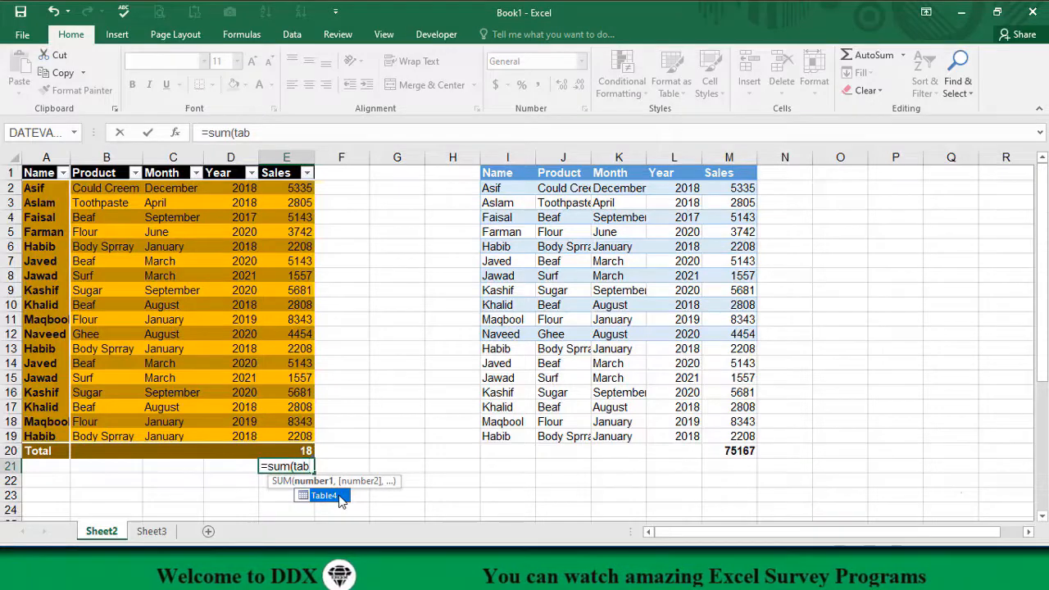
{"action": "double_click", "coordinate": [338, 494]}
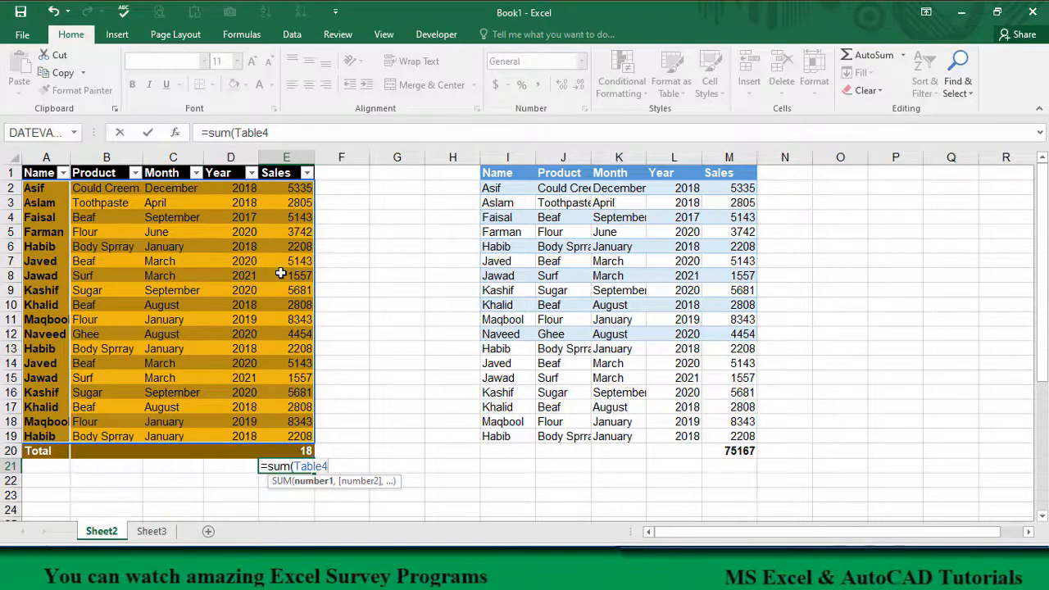
{"action": "type", "text": "["}
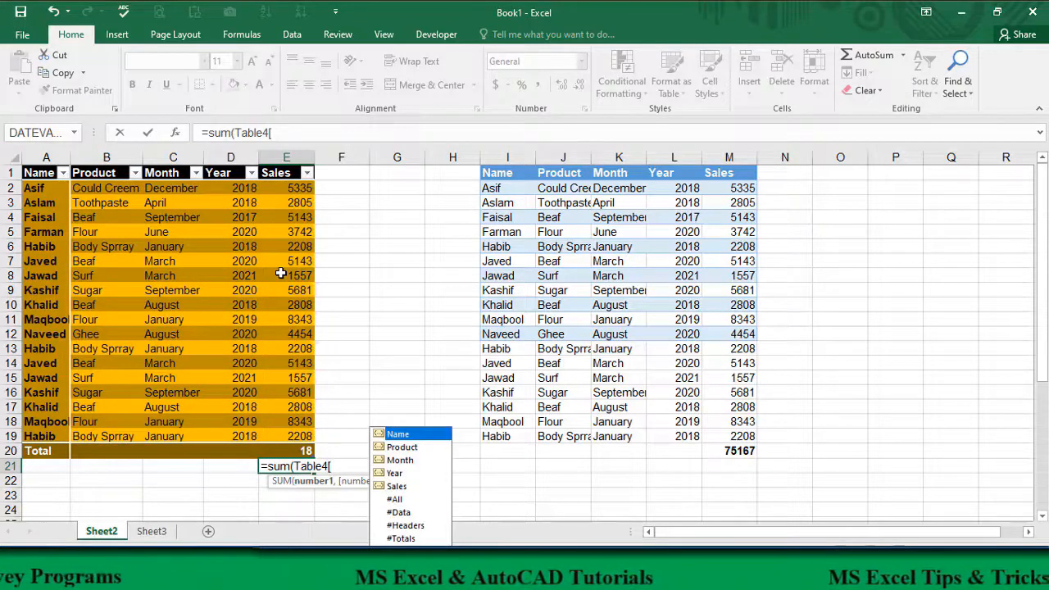
{"action": "double_click", "coordinate": [396, 486]}
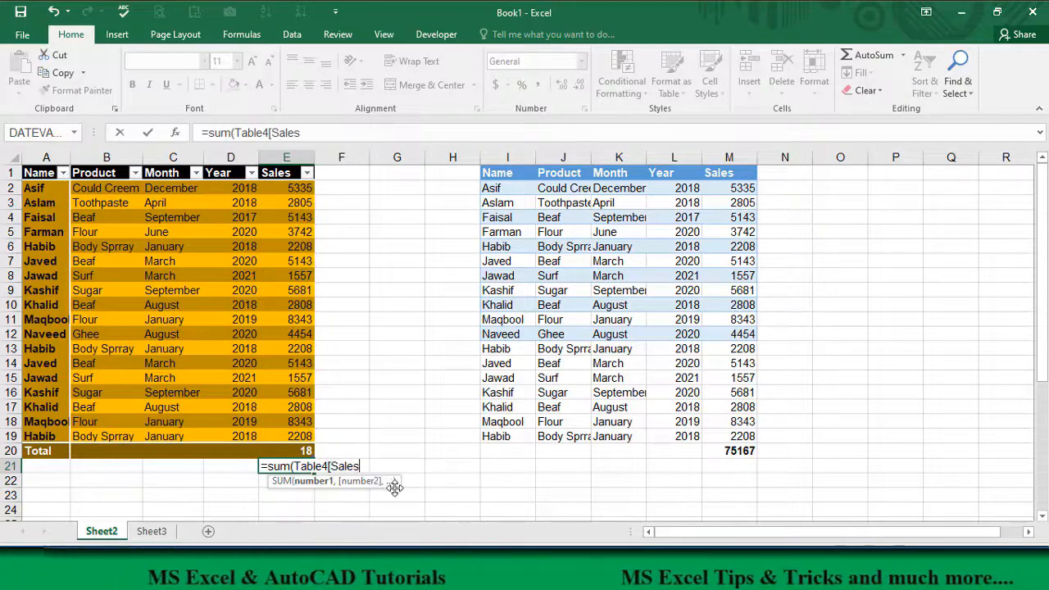
{"action": "type", "text": "])"}
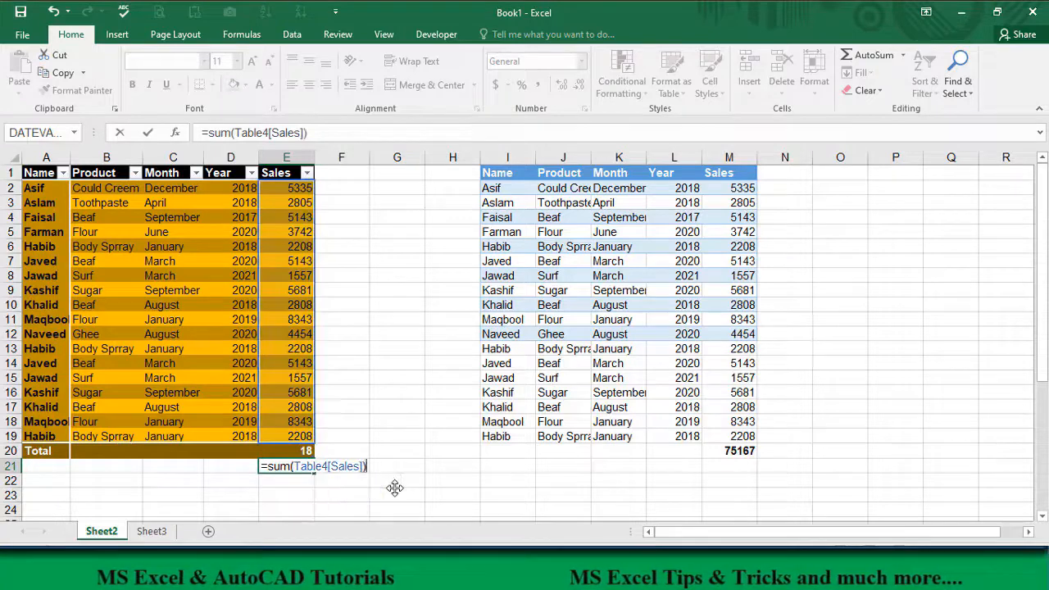
{"action": "key", "text": "Return"}
{"action": "left_click", "coordinate": [285, 466]}
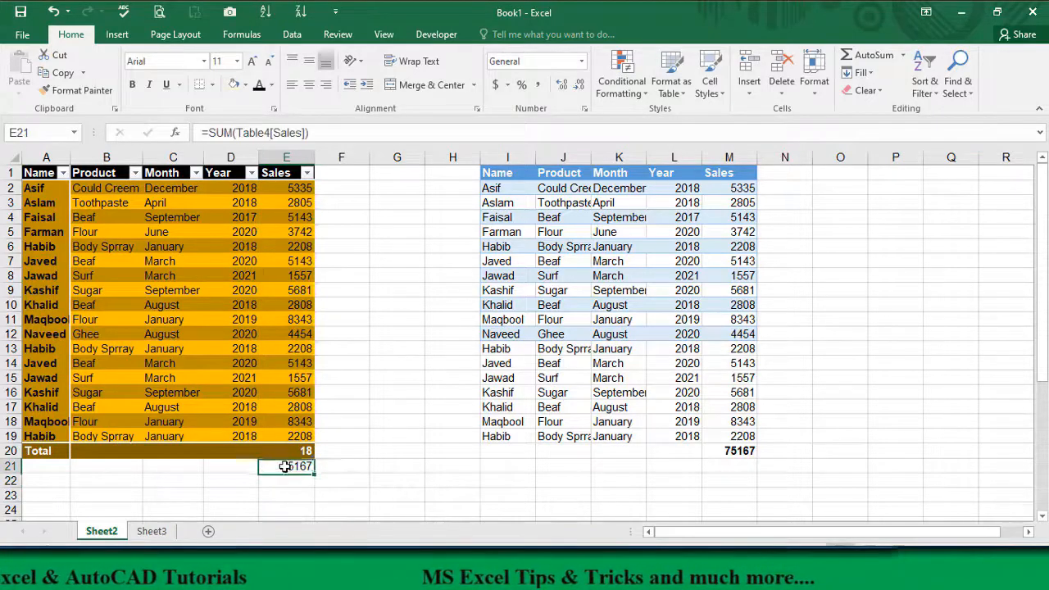
{"action": "left_click", "coordinate": [737, 466]}
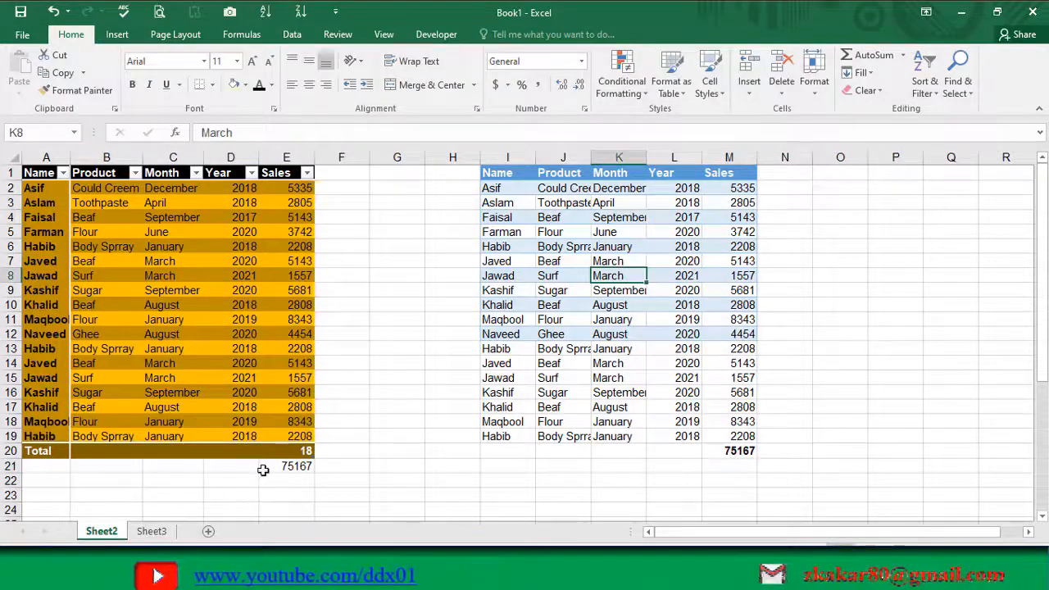
{"action": "left_click", "coordinate": [300, 466]}
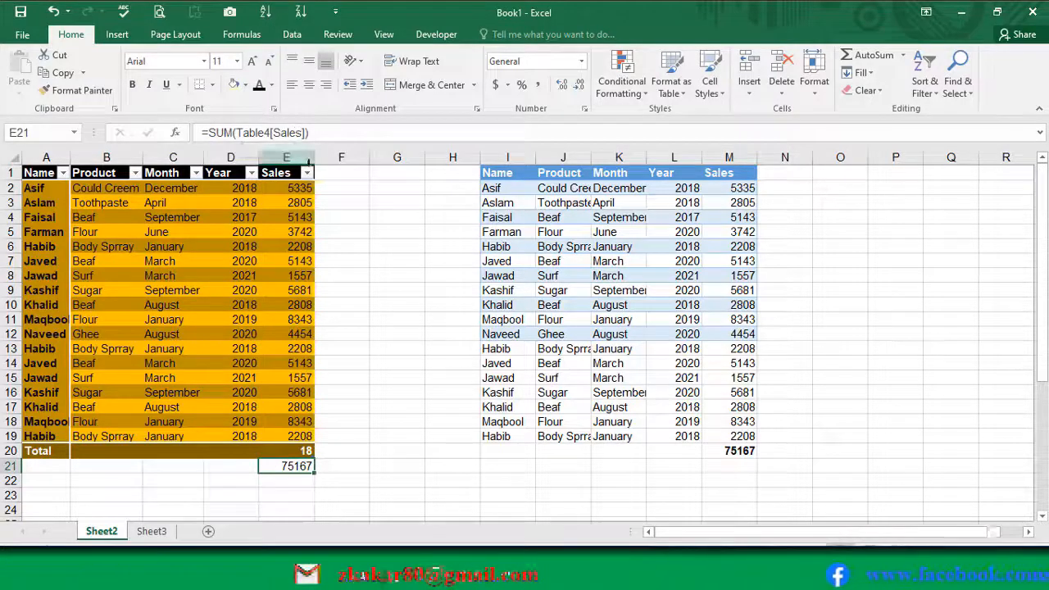
{"action": "left_click", "coordinate": [239, 290]}
{"action": "left_click", "coordinate": [602, 276]}
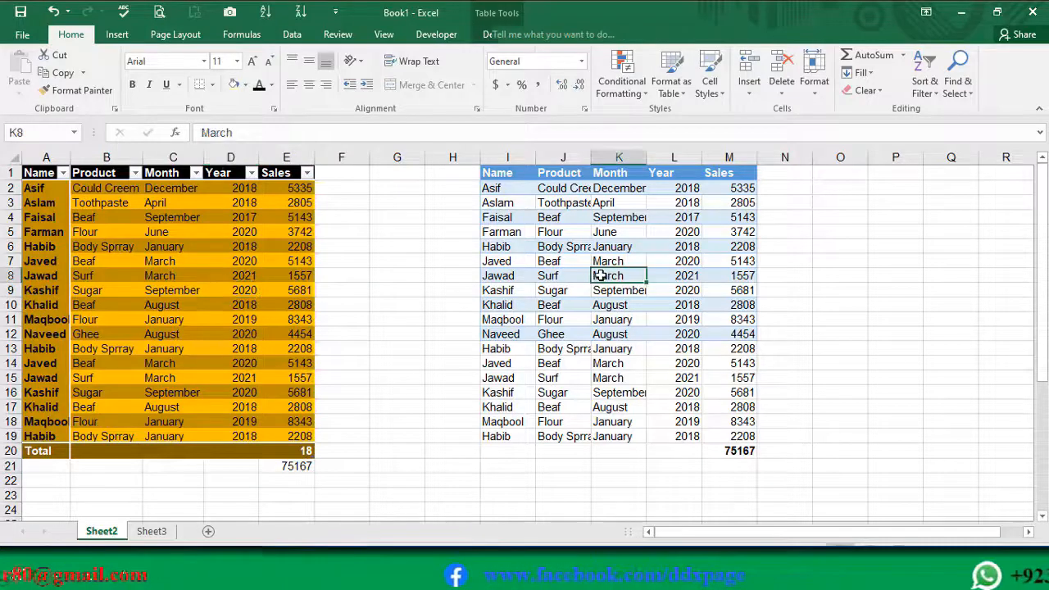
{"action": "left_click", "coordinate": [174, 276]}
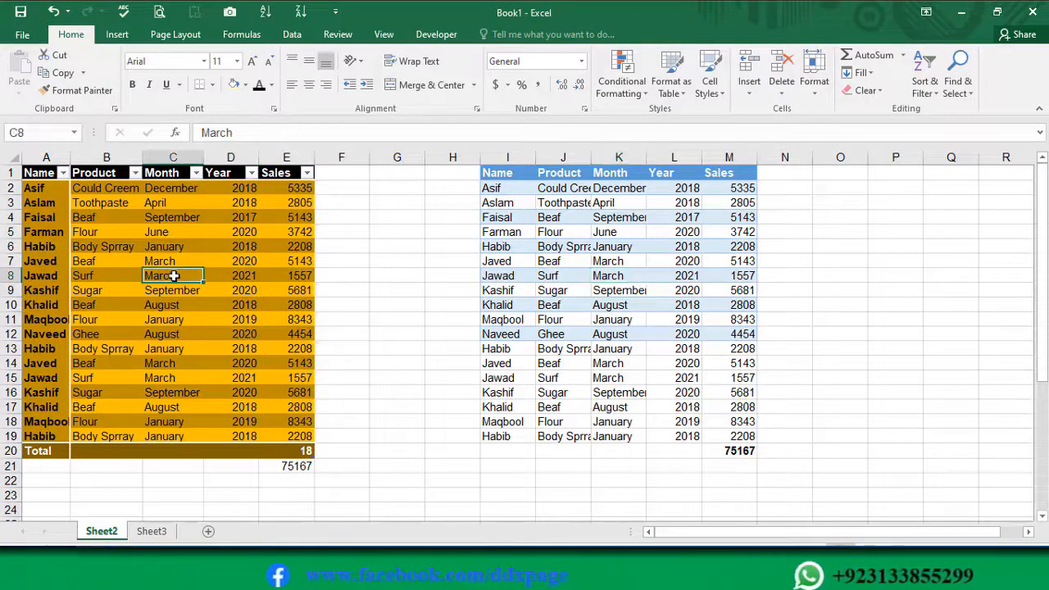
{"action": "left_click", "coordinate": [163, 258]}
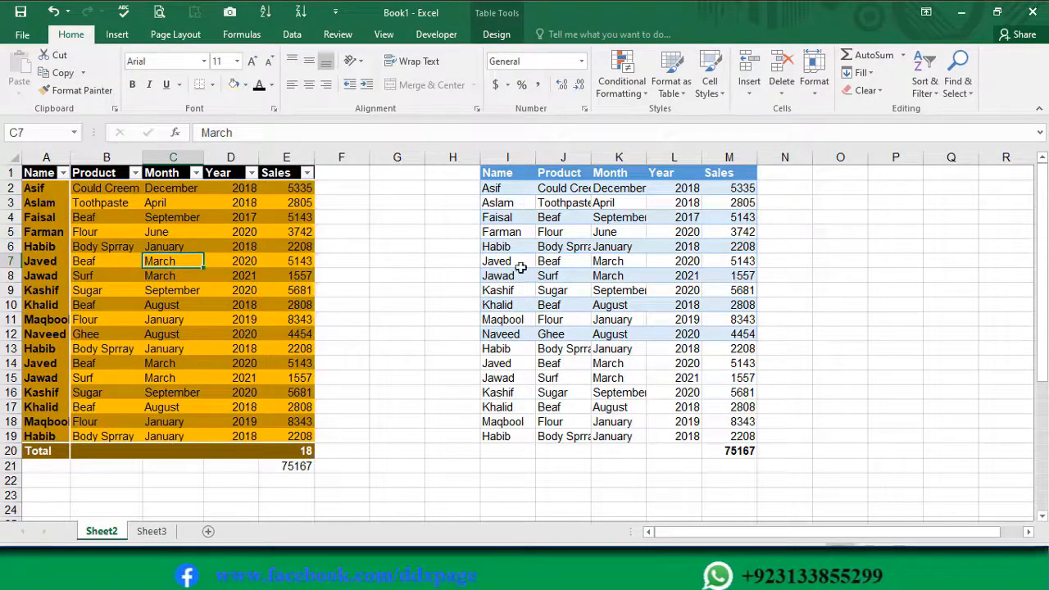
Delete columns I through M, which hold the plain formatted range beside the table.
{"action": "left_click_drag", "start_coordinate": [507, 156], "coordinate": [725, 157]}
{"action": "right_click", "coordinate": [697, 155]}
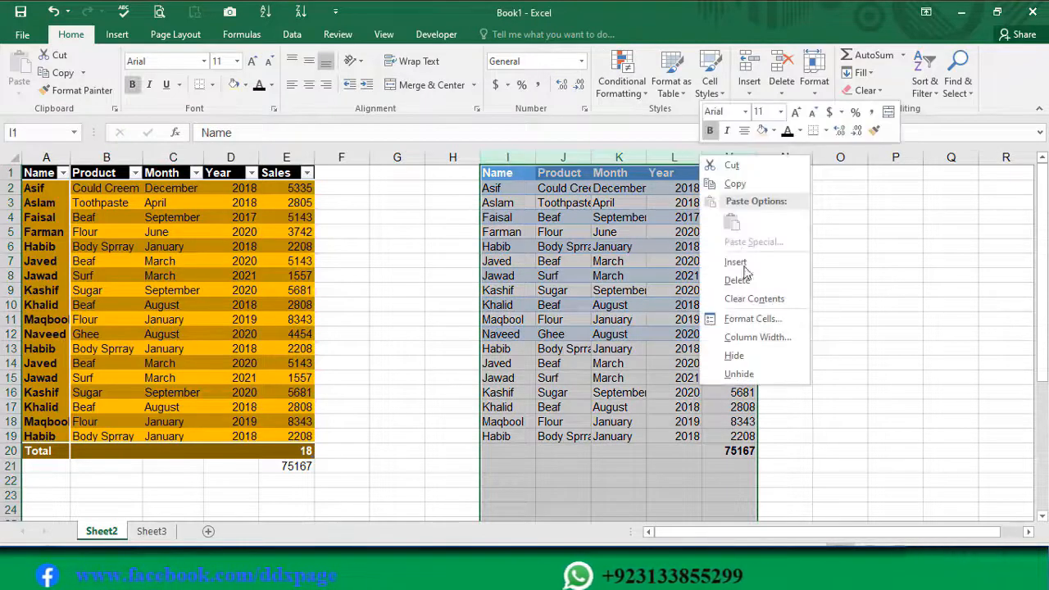
{"action": "left_click", "coordinate": [740, 281]}
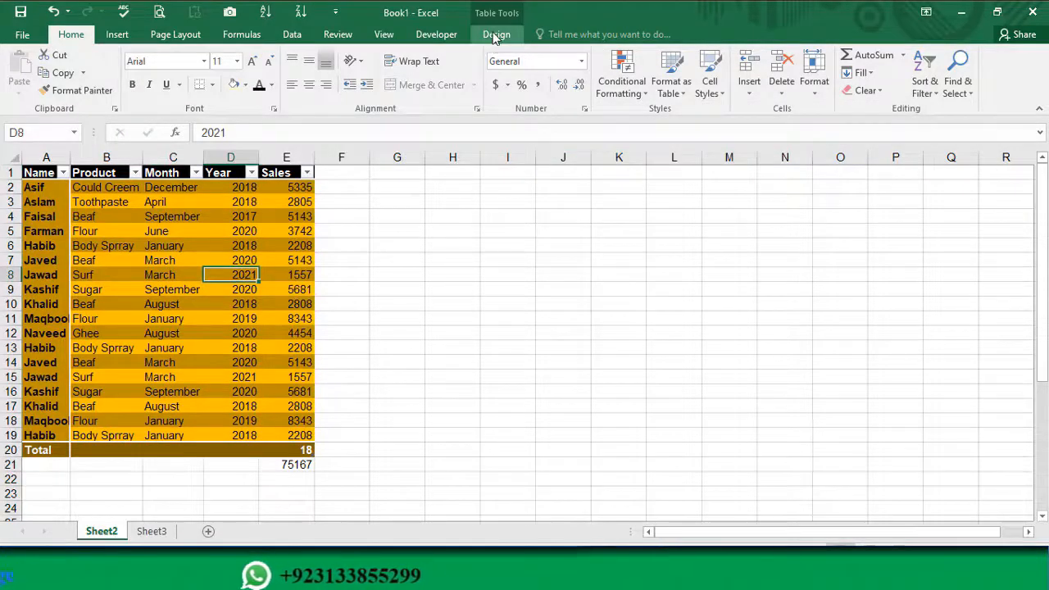
Filter the table's Sales column to only the values from 4454 upward.
{"action": "left_click", "coordinate": [496, 35]}
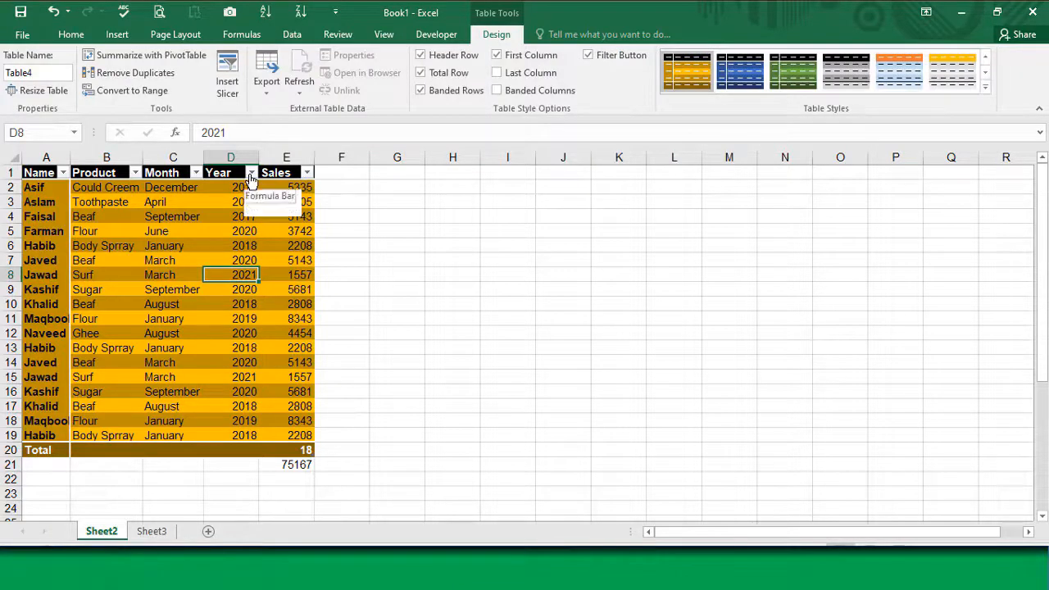
{"action": "left_click", "coordinate": [306, 173]}
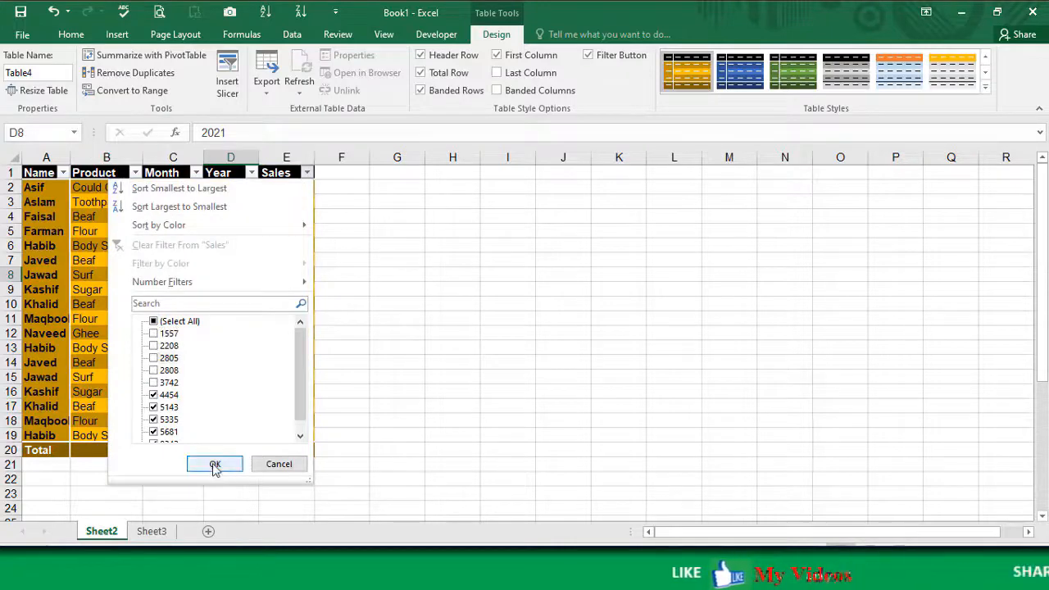
{"action": "left_click", "coordinate": [214, 463]}
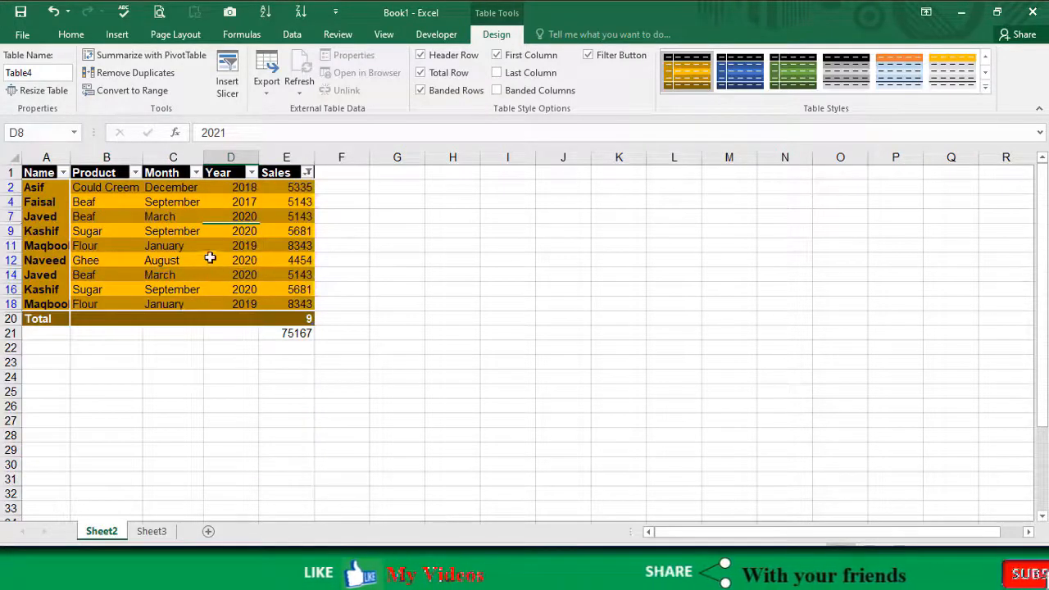
Reselect all values in the Sales column's filter so every table row is displayed.
{"action": "left_click", "coordinate": [308, 173]}
{"action": "left_click", "coordinate": [164, 321]}
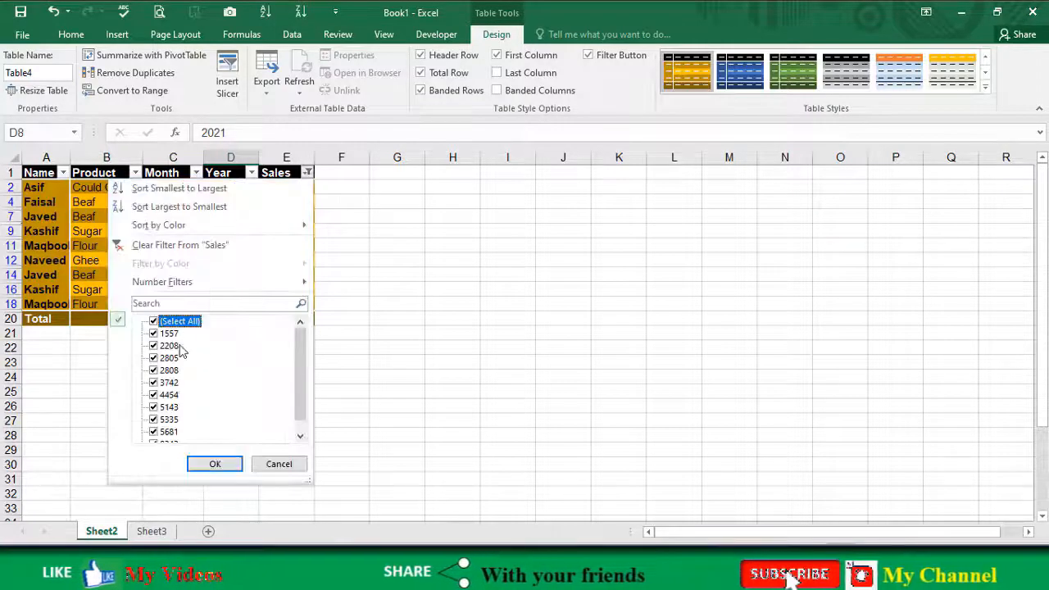
{"action": "left_click", "coordinate": [215, 463]}
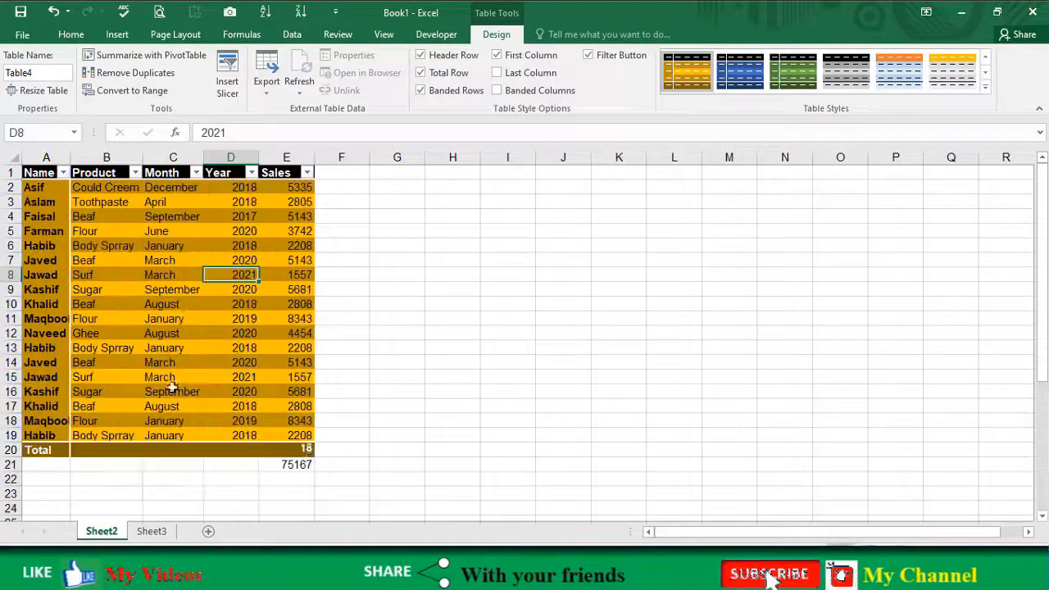
Filter the table's Product column to show only Beaf.
{"action": "left_click", "coordinate": [136, 172]}
{"action": "left_click", "coordinate": [46, 321]}
{"action": "left_click", "coordinate": [46, 333]}
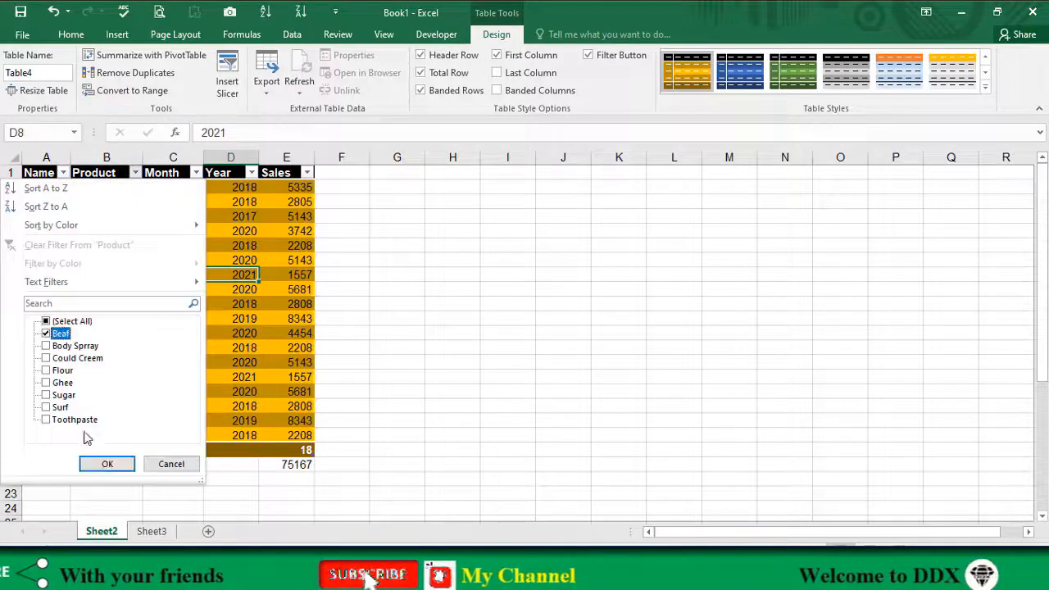
{"action": "left_click", "coordinate": [111, 465]}
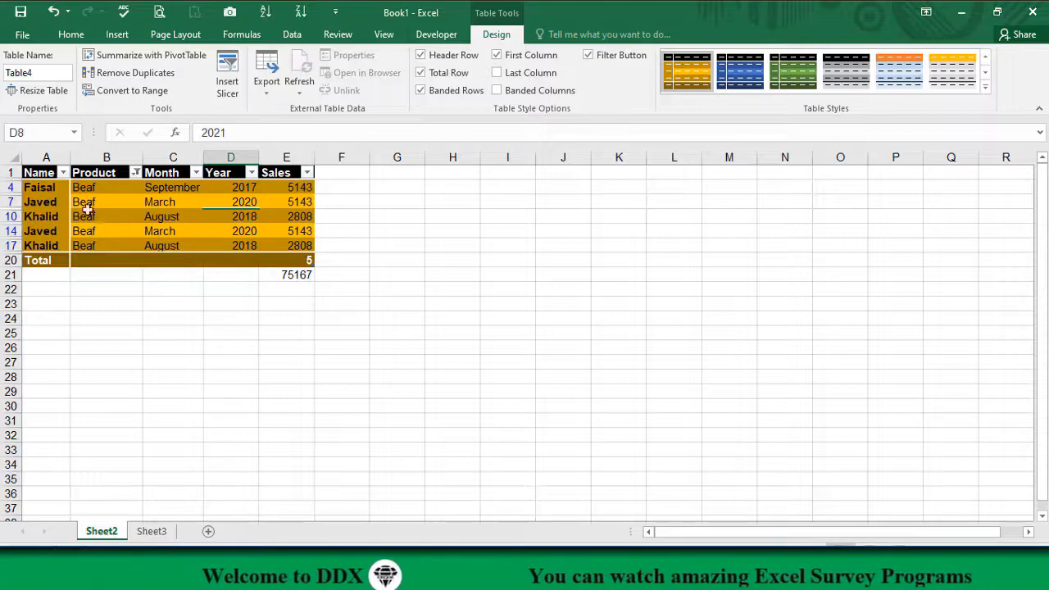
Switch the total row's Sales function in E20 to Sum and delete the separate sum formula in E21.
{"action": "left_click", "coordinate": [304, 259]}
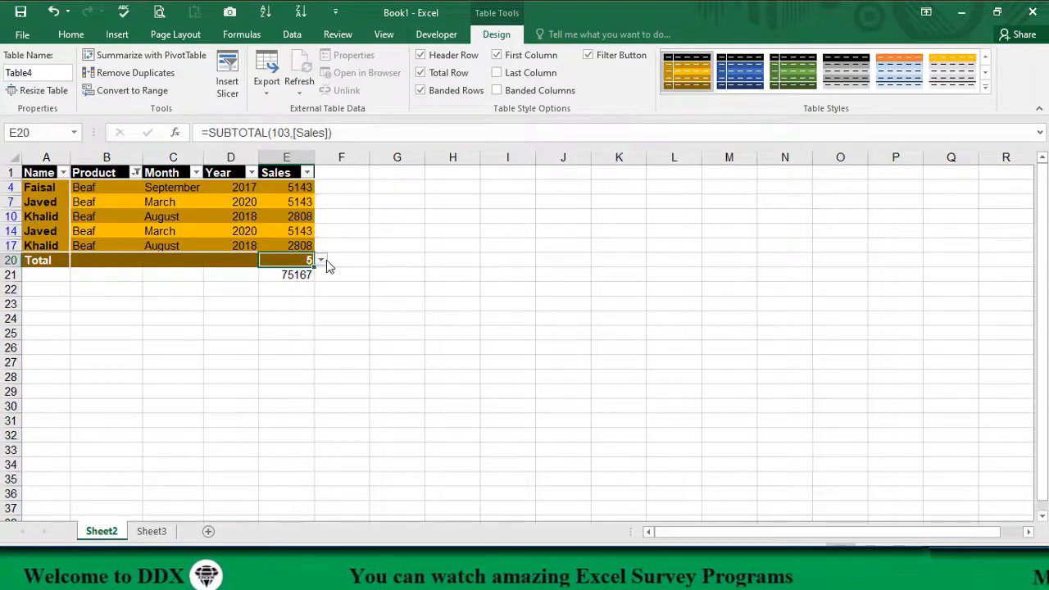
{"action": "left_click", "coordinate": [322, 260]}
{"action": "left_click", "coordinate": [272, 332]}
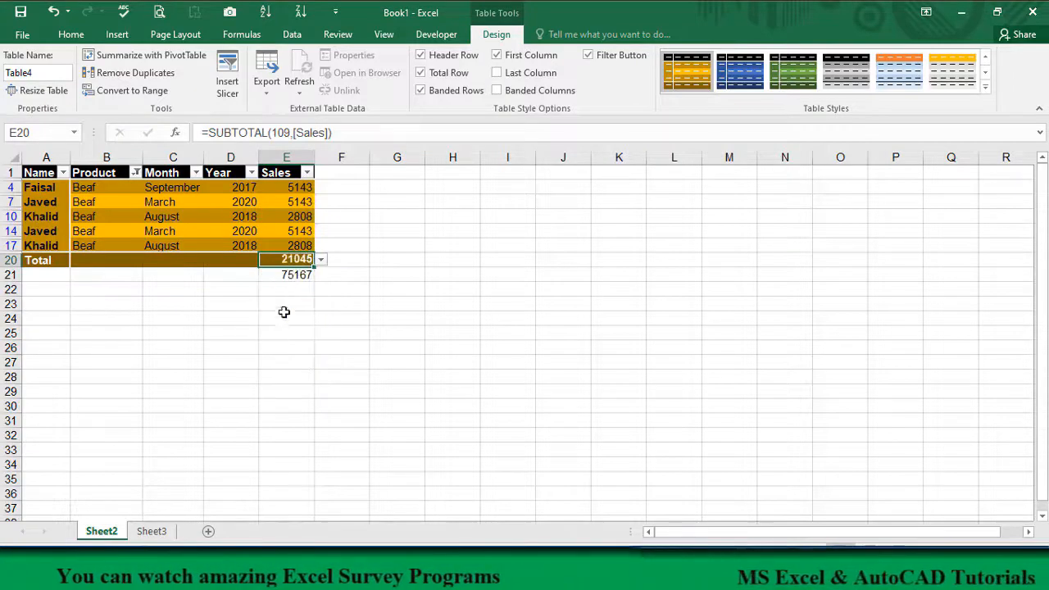
{"action": "left_click", "coordinate": [291, 278]}
{"action": "key", "text": "Delete"}
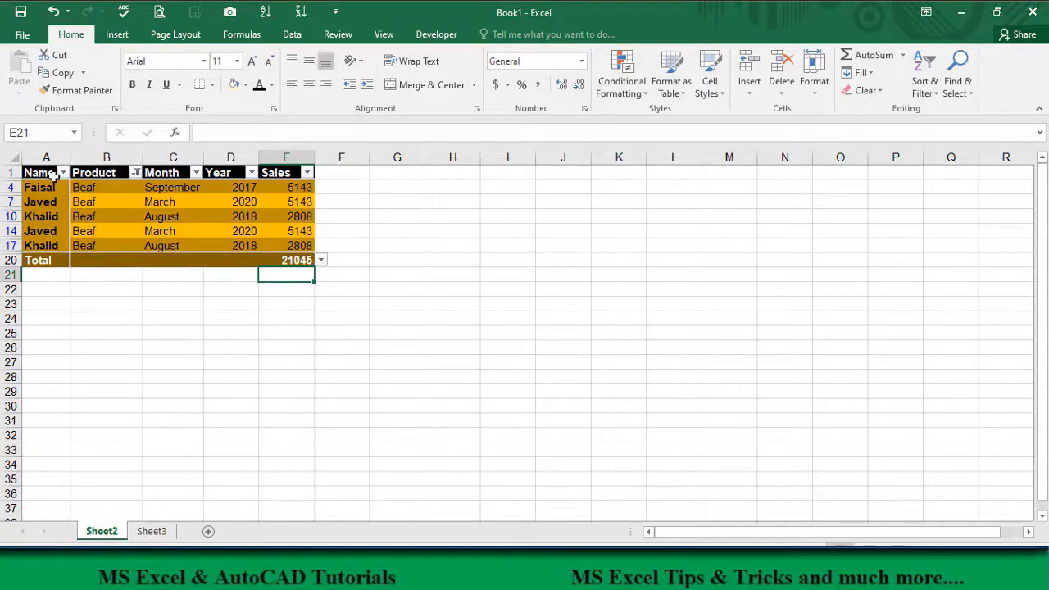
Turn off the table's filter buttons and turn them back on while the Product filter is active.
{"action": "left_click", "coordinate": [231, 175]}
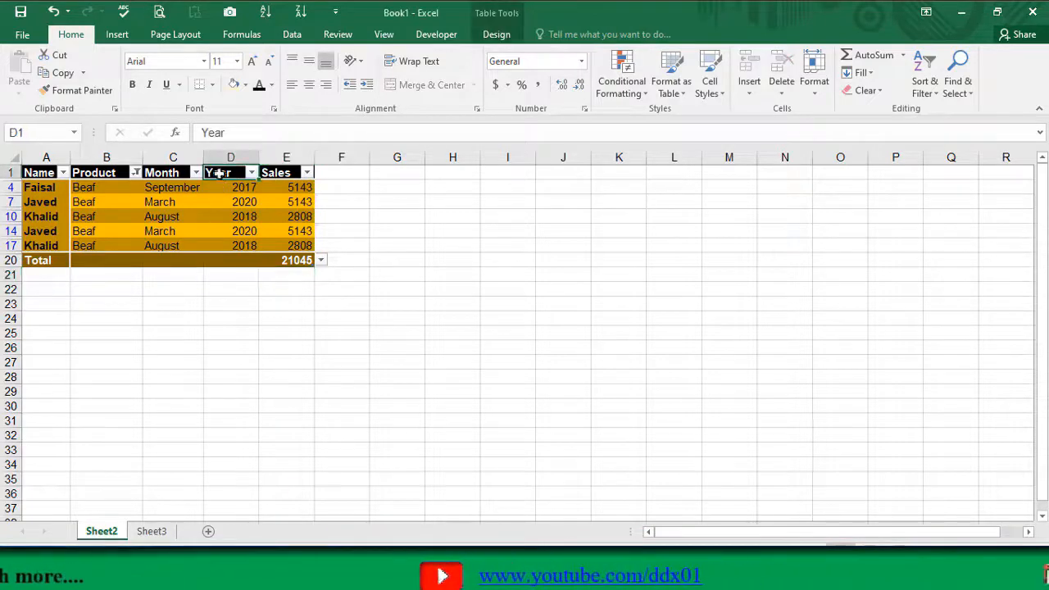
{"action": "left_click", "coordinate": [495, 36]}
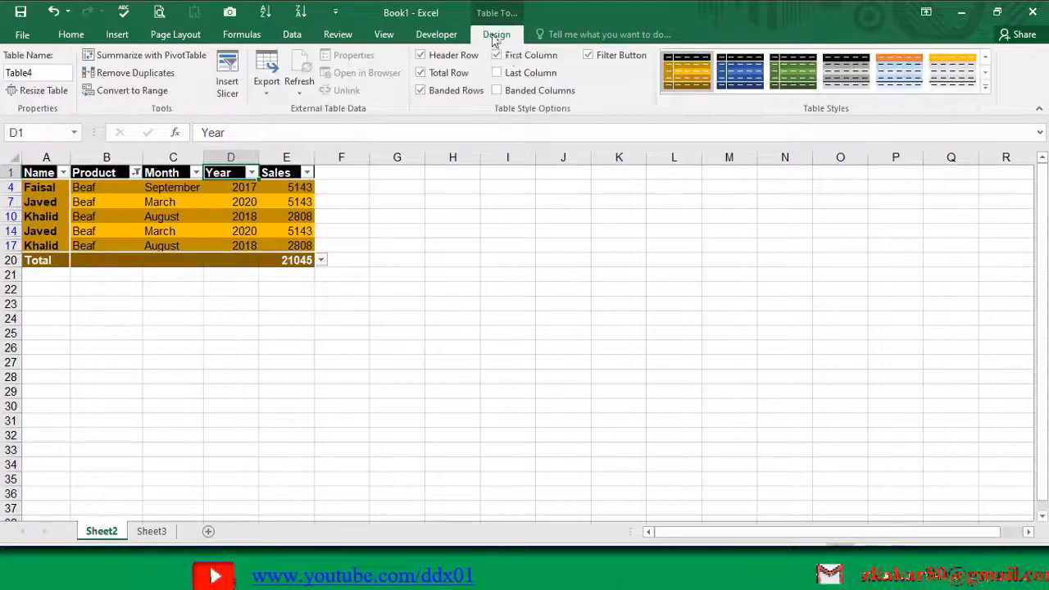
{"action": "left_click", "coordinate": [587, 55]}
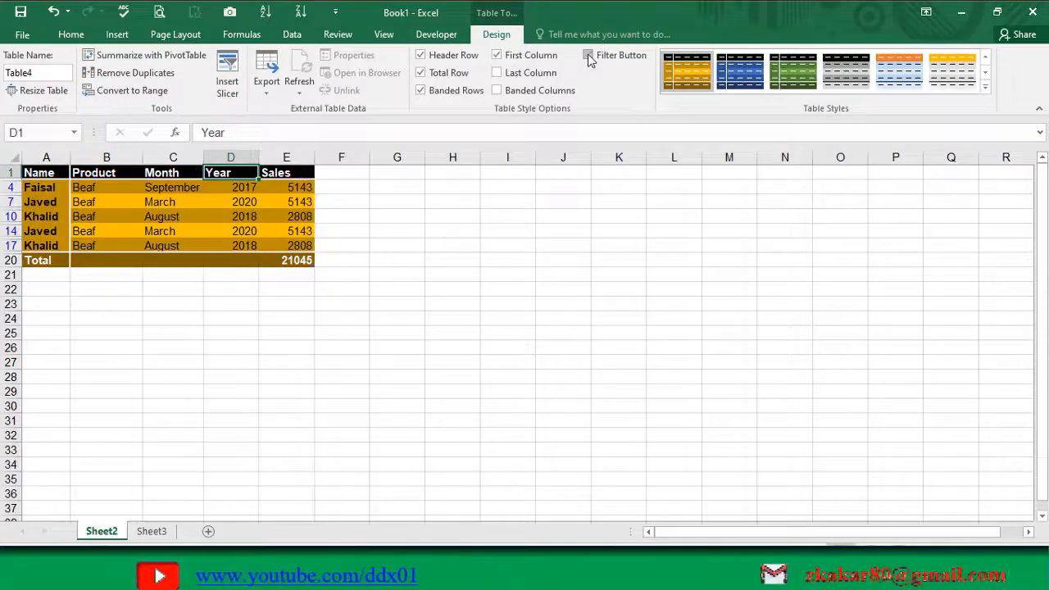
{"action": "left_click", "coordinate": [244, 218]}
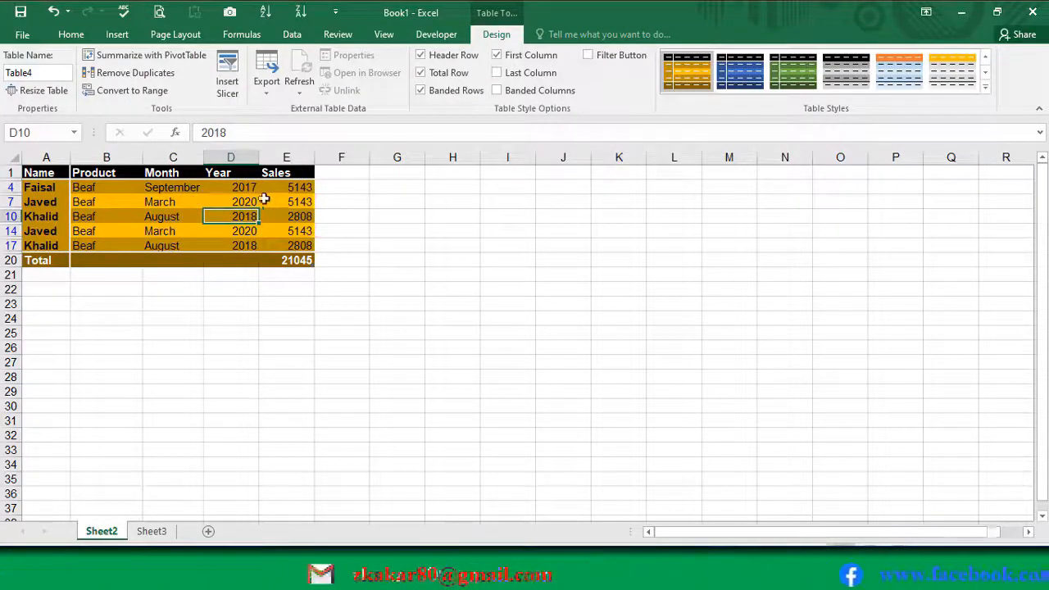
{"action": "left_click", "coordinate": [588, 55]}
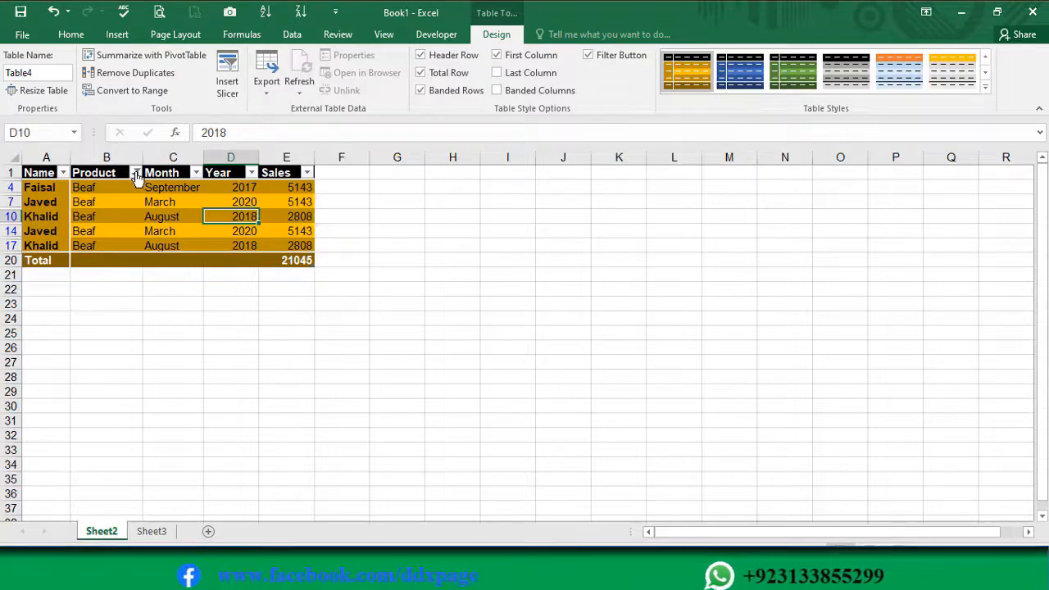
Reselect all products in the Product column's filter.
{"action": "left_click", "coordinate": [136, 173]}
{"action": "left_click", "coordinate": [46, 320]}
{"action": "left_click", "coordinate": [97, 463]}
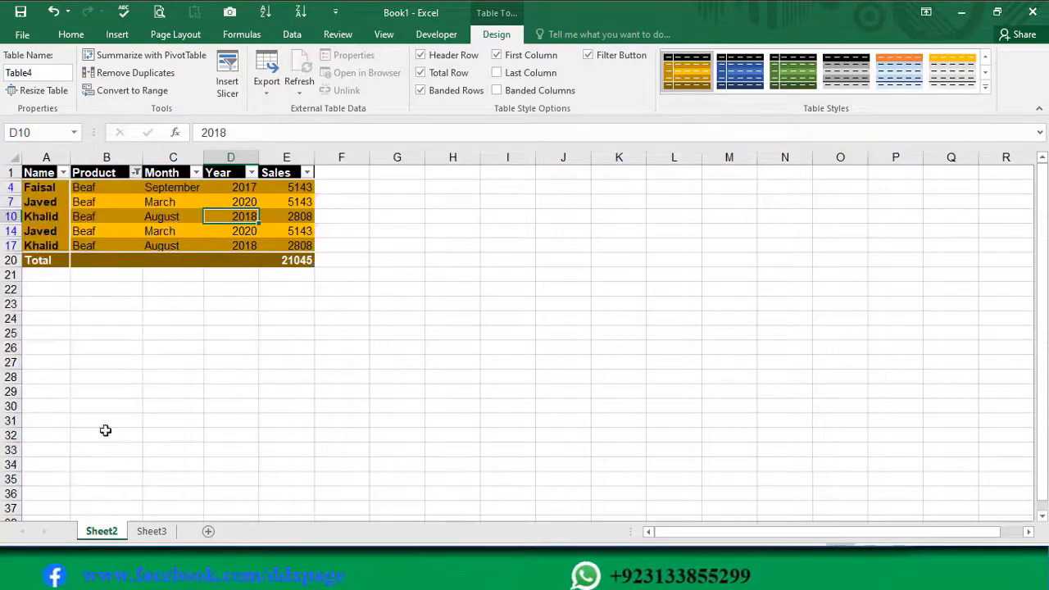
Turn off the filter buttons in the table's header row.
{"action": "left_click", "coordinate": [168, 260]}
{"action": "left_click", "coordinate": [594, 55]}
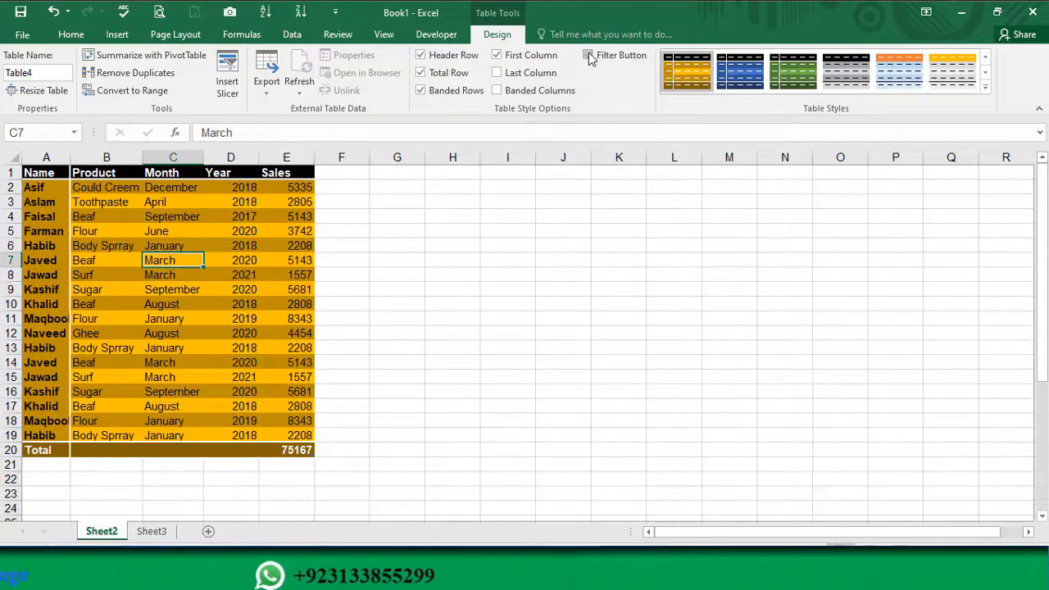
{"action": "left_click", "coordinate": [194, 276]}
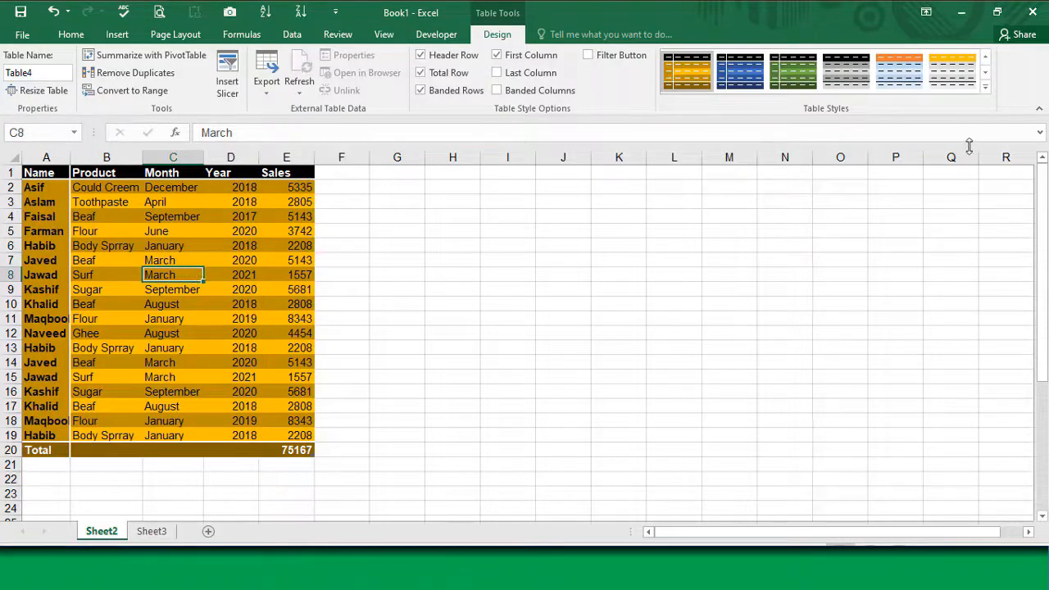
Preview the Light, Medium and Dark table styles, and clear the style from the table.
{"action": "left_click", "coordinate": [984, 86]}
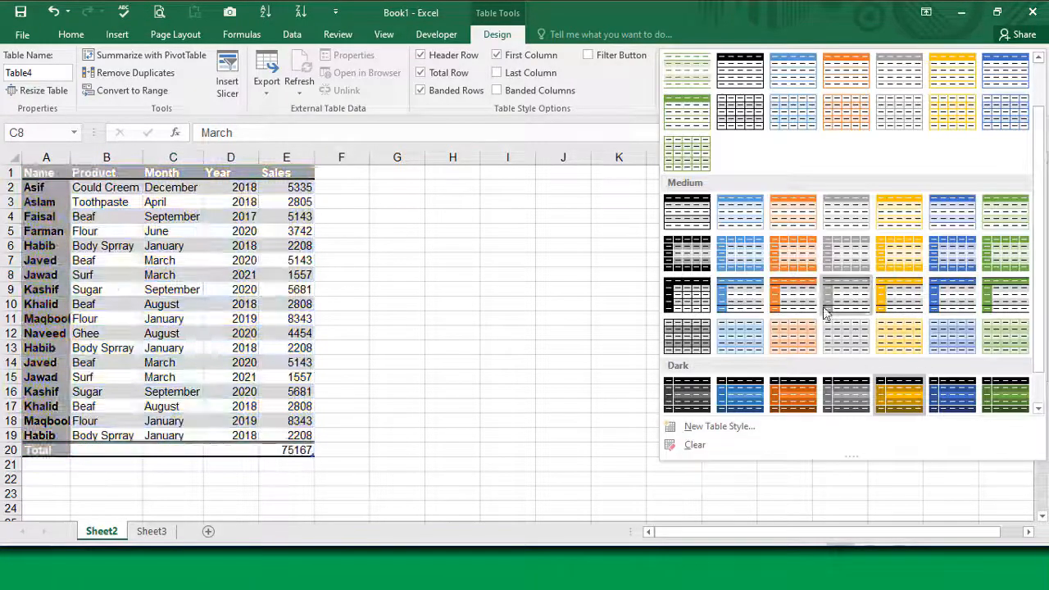
{"action": "scroll", "coordinate": [755, 115], "scroll_direction": "up", "scroll_amount": 1}
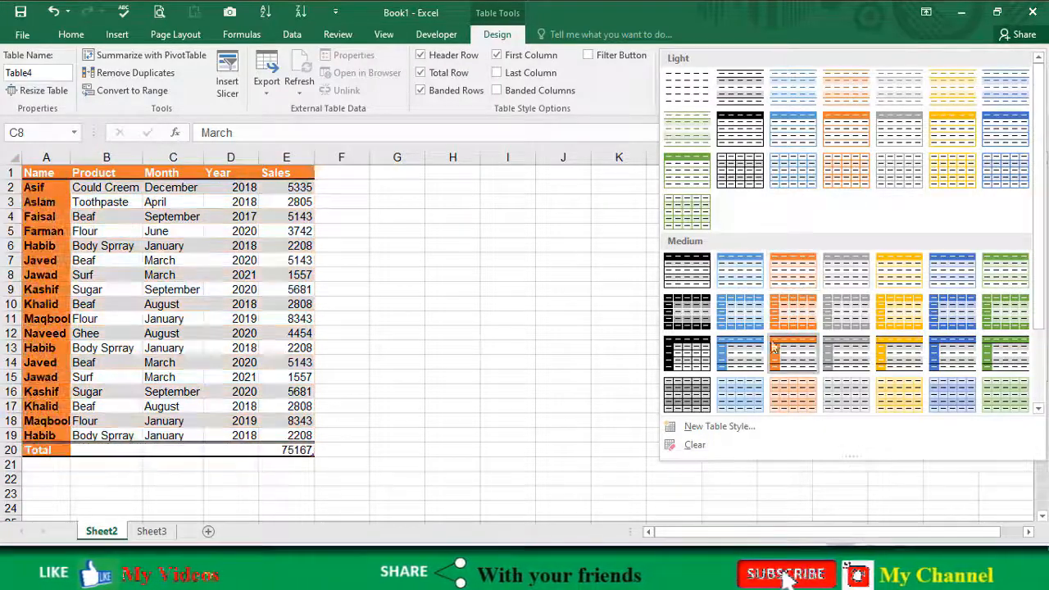
{"action": "scroll", "coordinate": [779, 360], "scroll_direction": "down", "scroll_amount": 2}
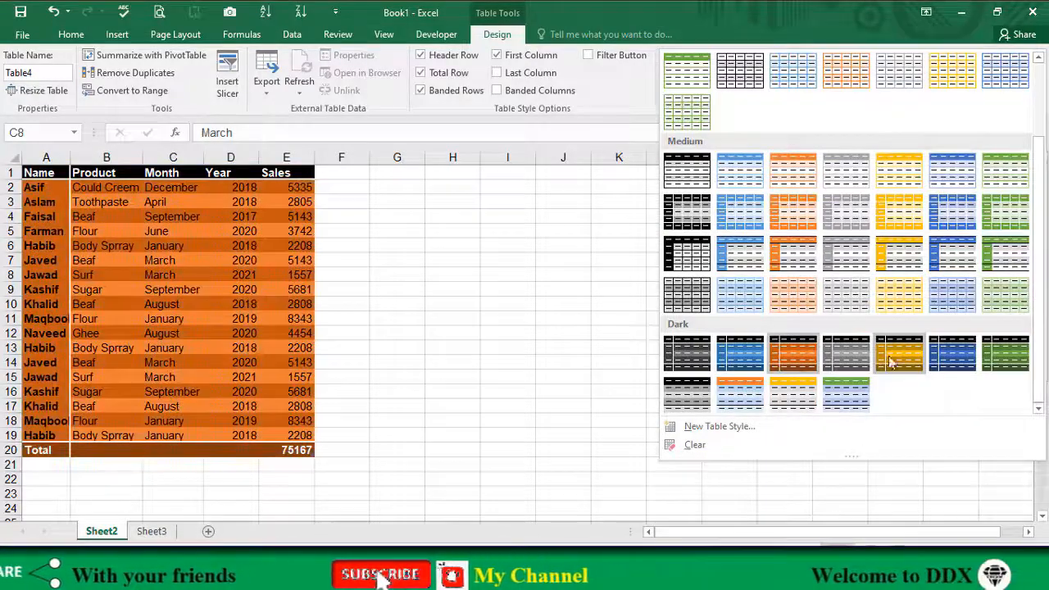
{"action": "scroll", "coordinate": [778, 290], "scroll_direction": "up", "scroll_amount": 2}
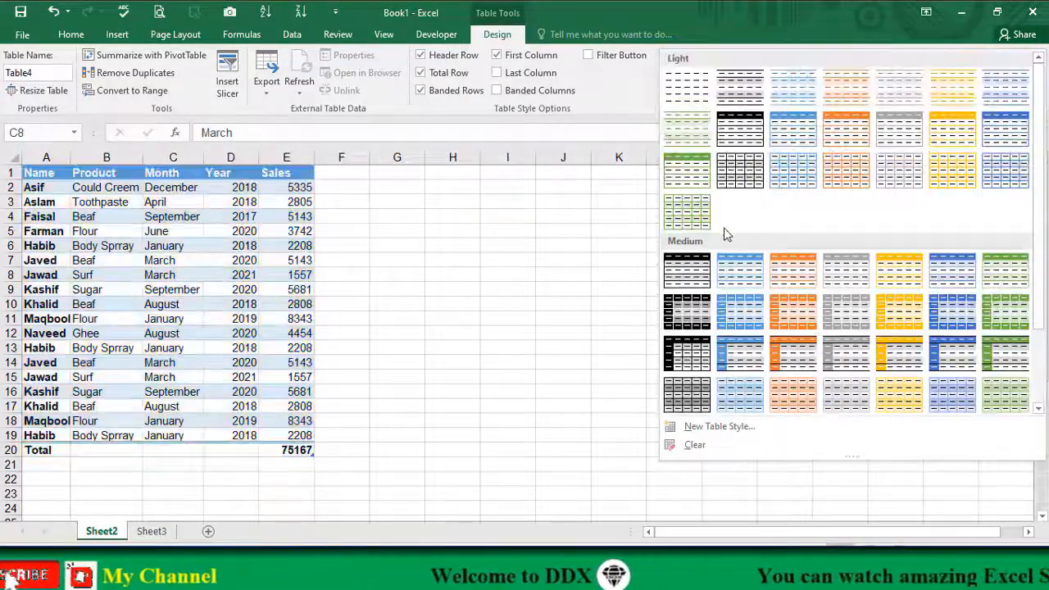
{"action": "scroll", "coordinate": [725, 233], "scroll_direction": "down", "scroll_amount": 2}
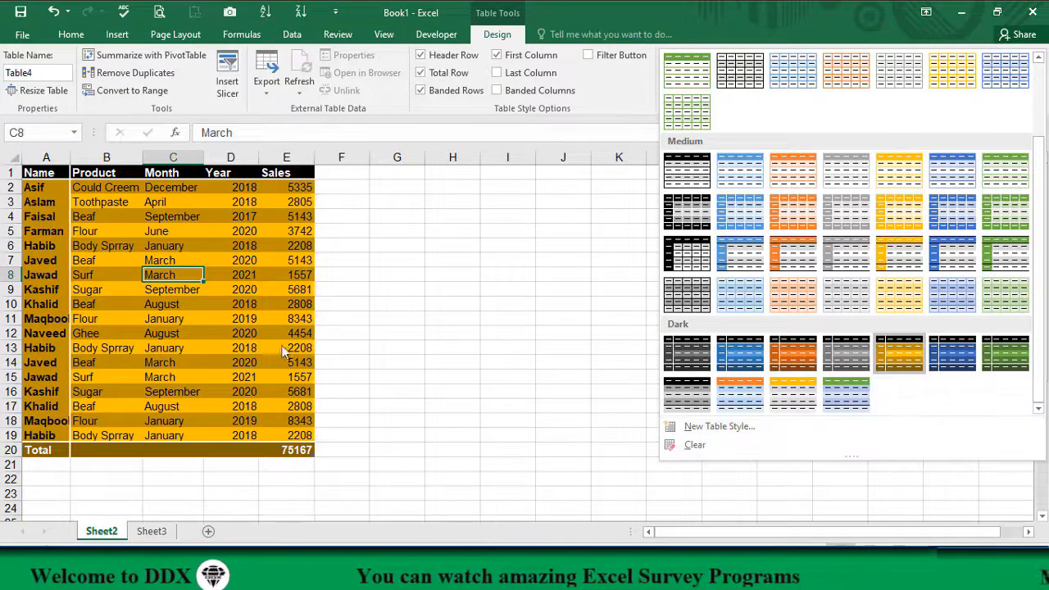
{"action": "left_click", "coordinate": [694, 449]}
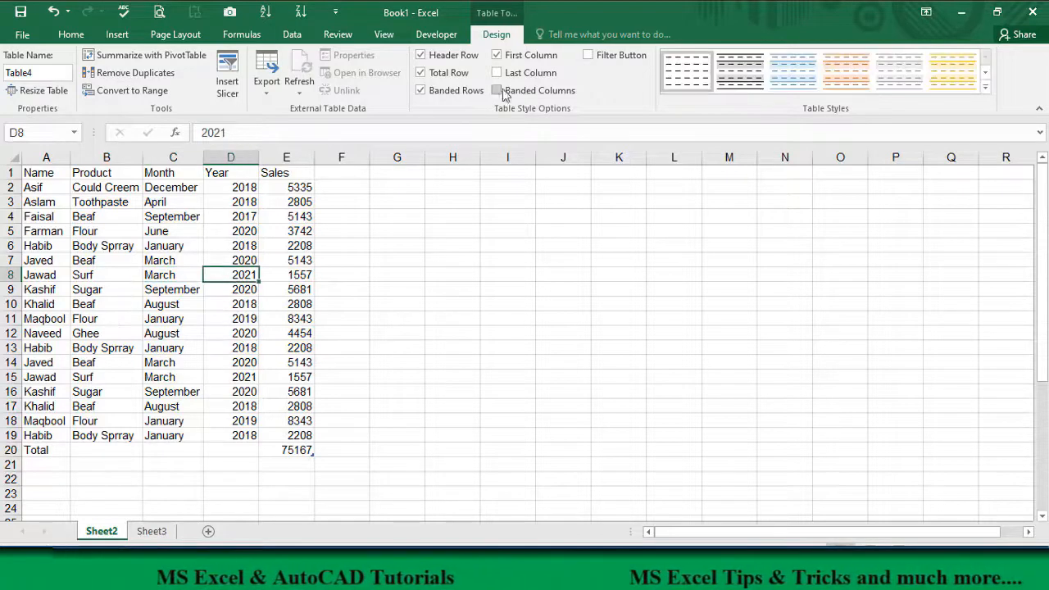
{"action": "left_click", "coordinate": [537, 269]}
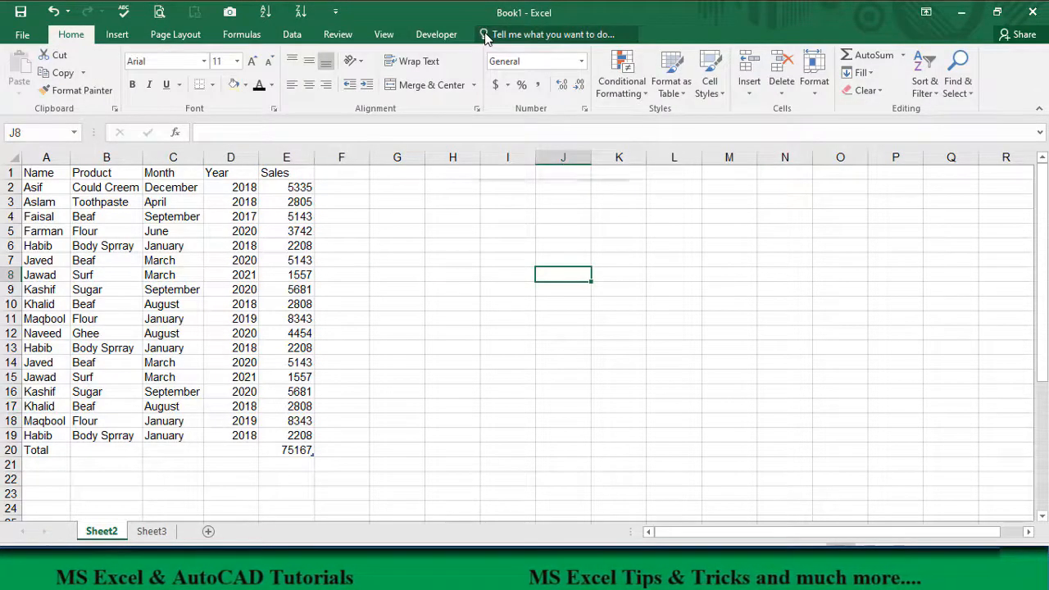
Format the unstyled table with the orange style from the Dark group.
{"action": "left_click", "coordinate": [156, 304]}
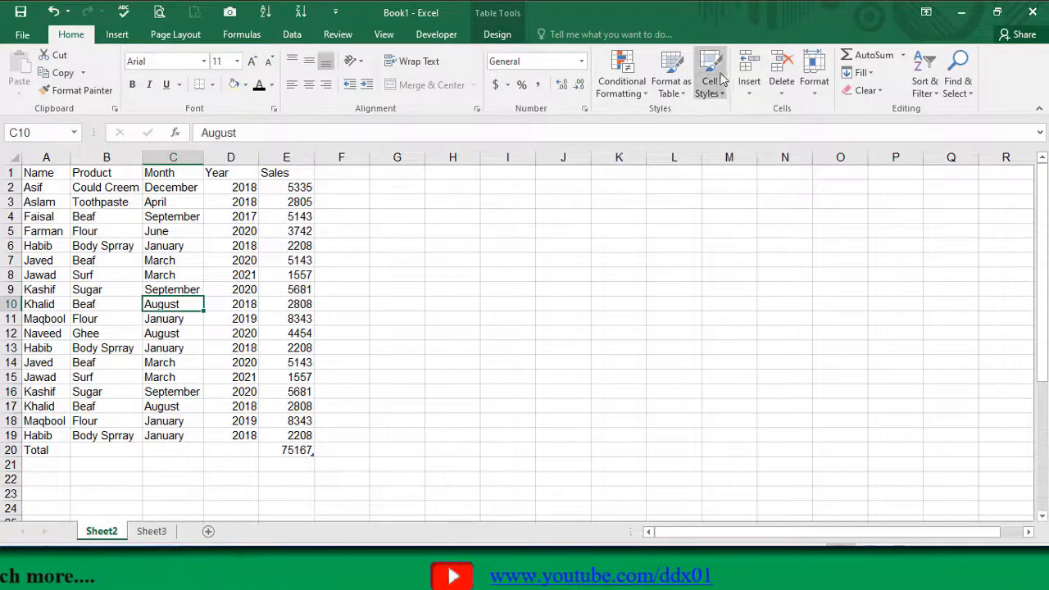
{"action": "left_click", "coordinate": [685, 92]}
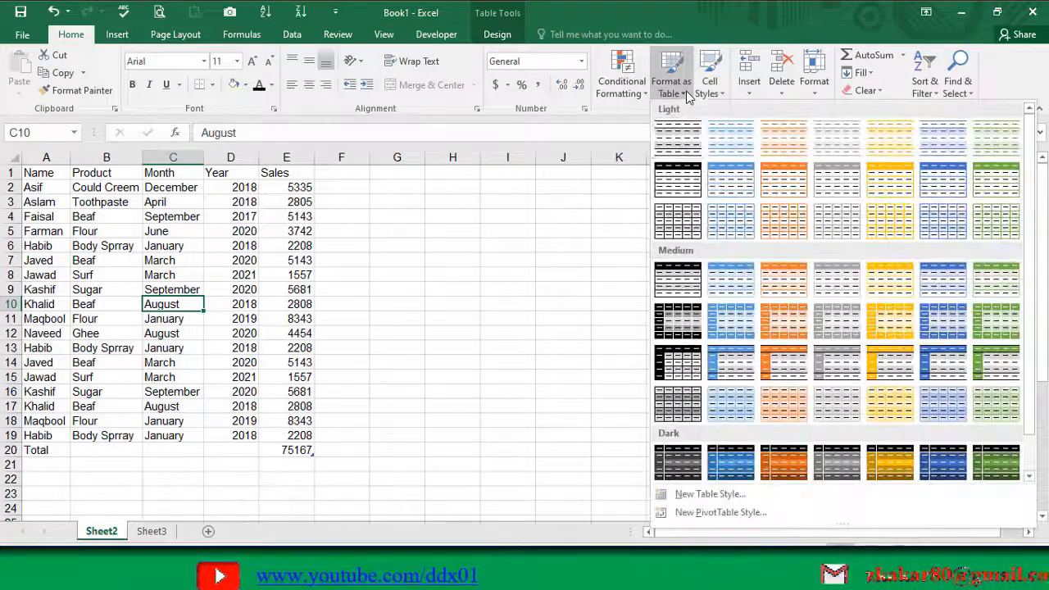
{"action": "left_click", "coordinate": [782, 472]}
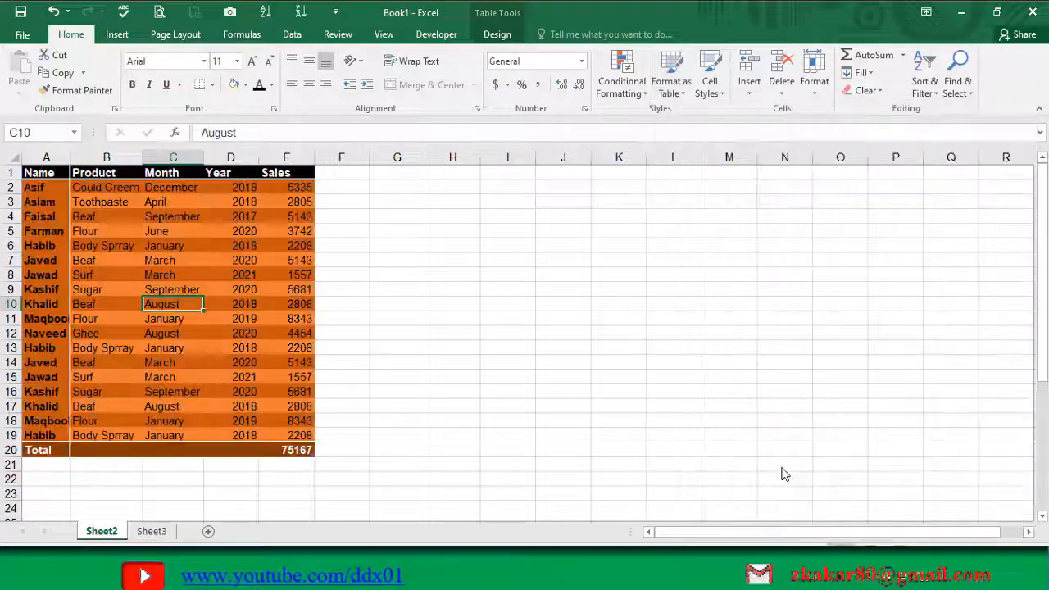
{"action": "left_click", "coordinate": [207, 386]}
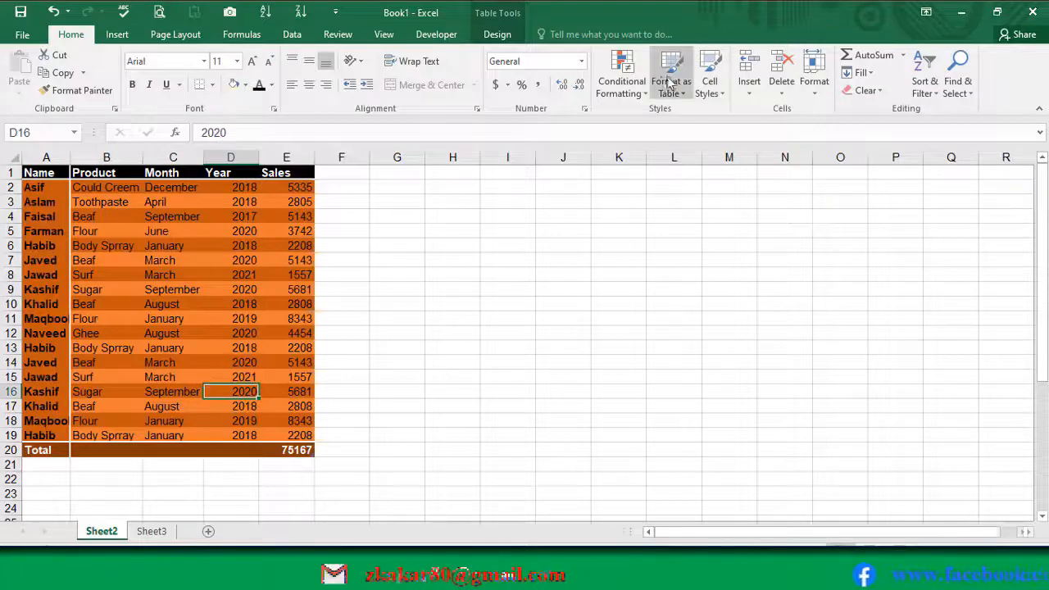
{"action": "left_click", "coordinate": [497, 35]}
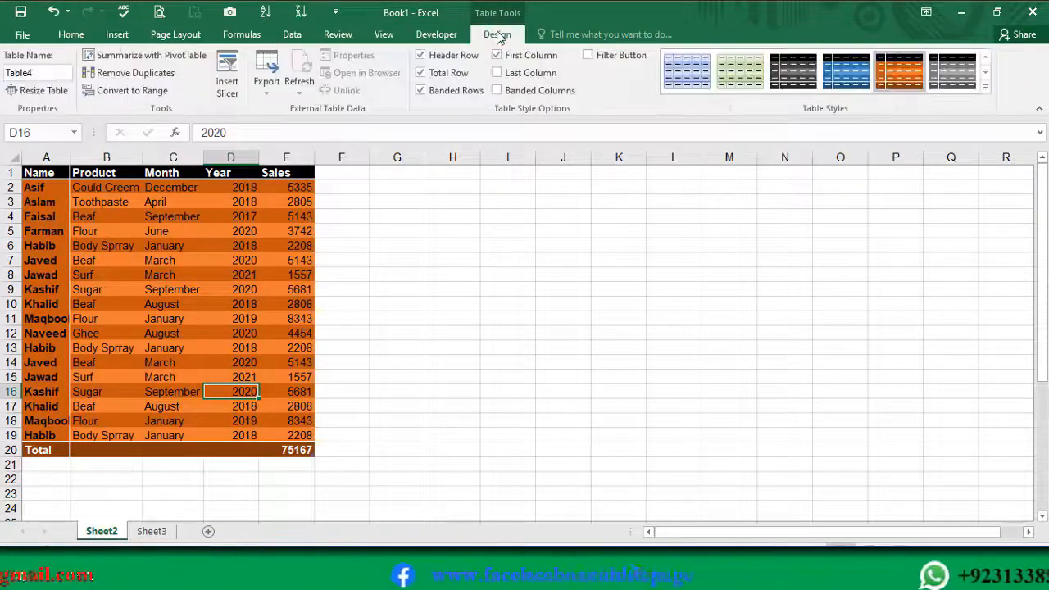
{"action": "left_click", "coordinate": [985, 86]}
{"action": "key", "text": "Escape"}
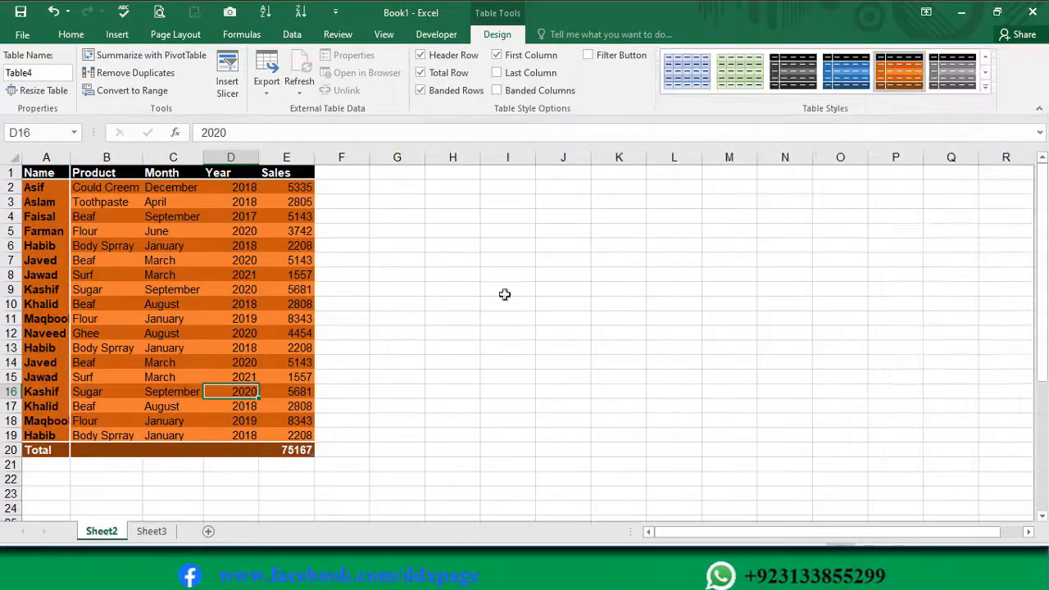
Start a new custom table style from the table formatting options, with a cell inside the sales table selected.
{"action": "left_click", "coordinate": [71, 34]}
{"action": "left_click", "coordinate": [165, 275]}
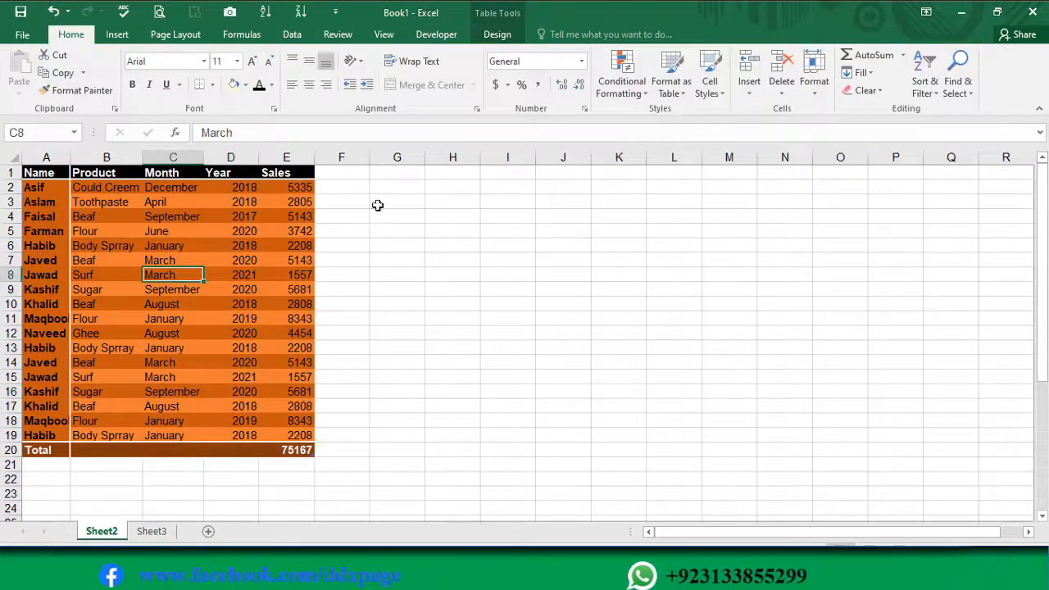
{"action": "left_click", "coordinate": [680, 88]}
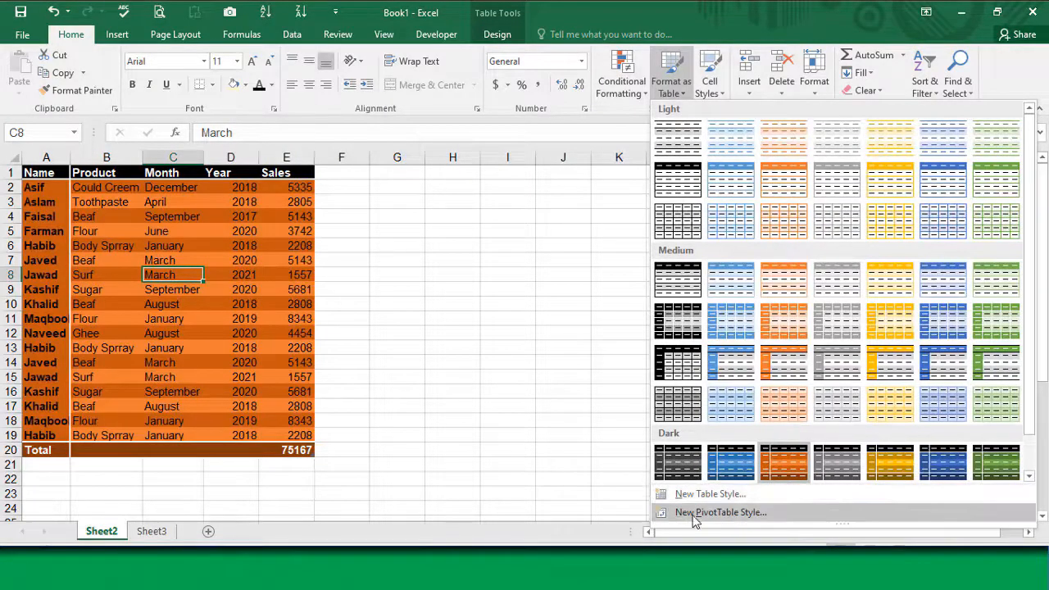
{"action": "left_click", "coordinate": [732, 495]}
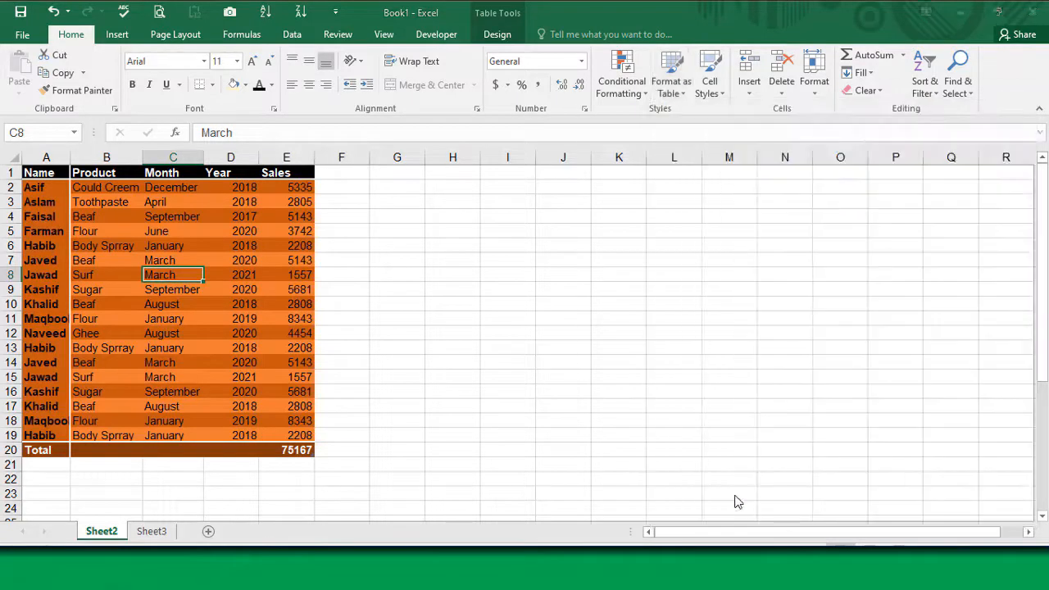
Examine the table elements that the new style can format, from Whole Table and the stripes to Last Total Cell.
{"action": "left_click", "coordinate": [644, 157]}
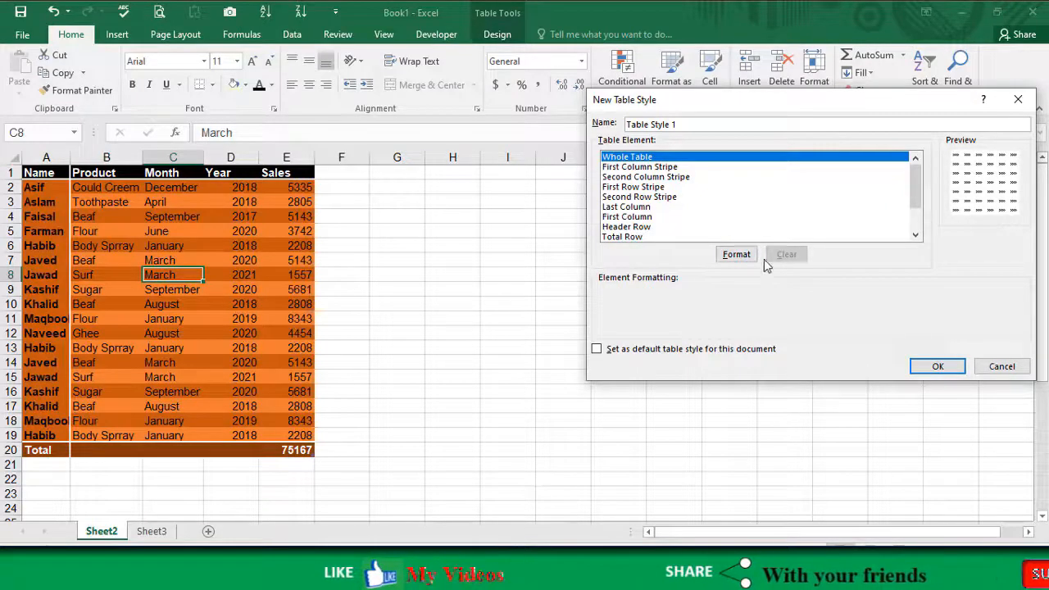
{"action": "left_click", "coordinate": [621, 177]}
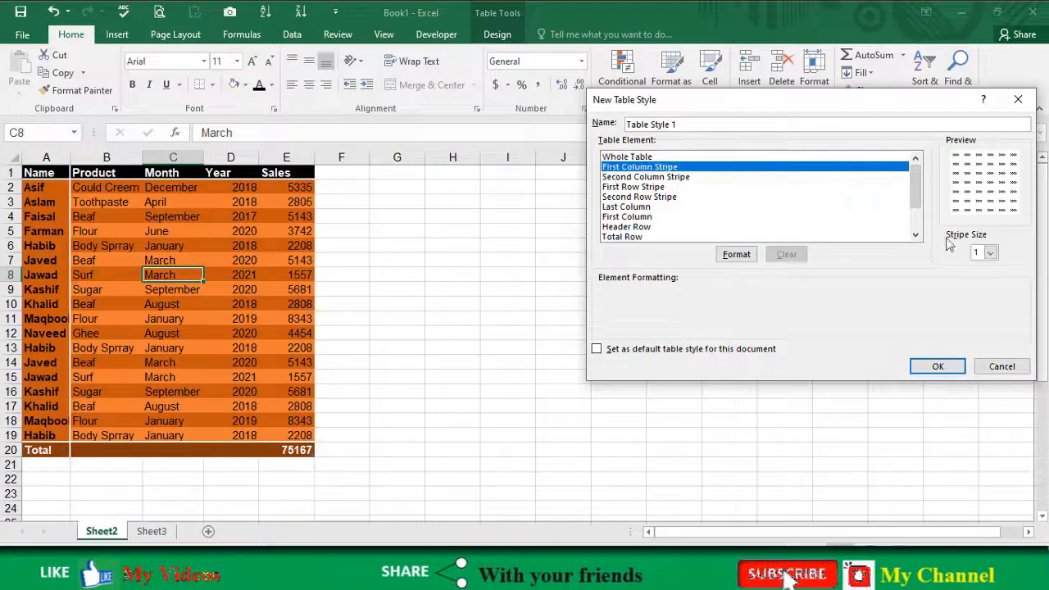
{"action": "left_click", "coordinate": [631, 187]}
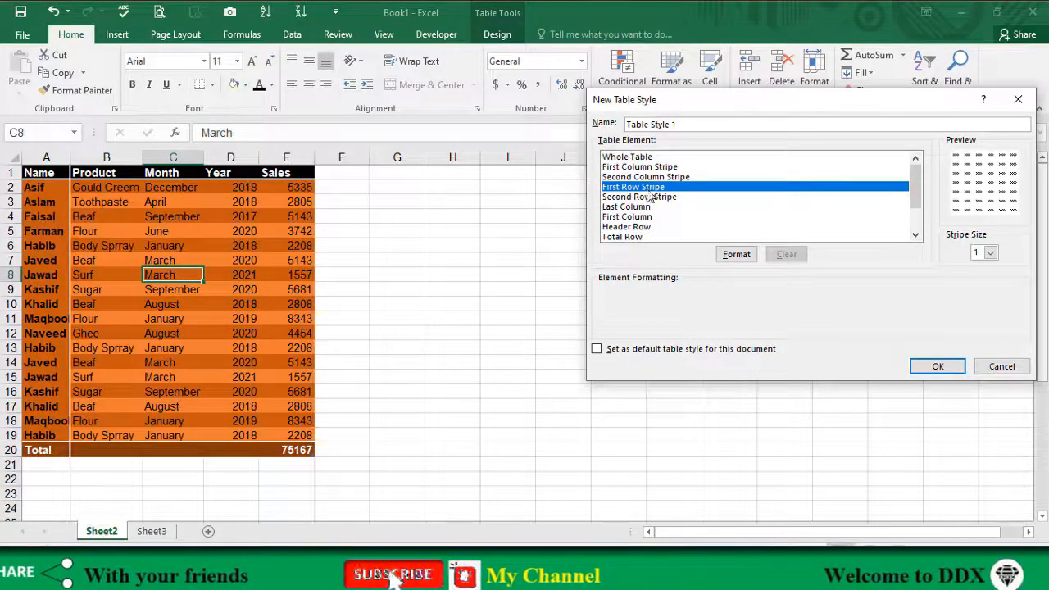
{"action": "left_click", "coordinate": [648, 197]}
{"action": "left_click", "coordinate": [648, 207]}
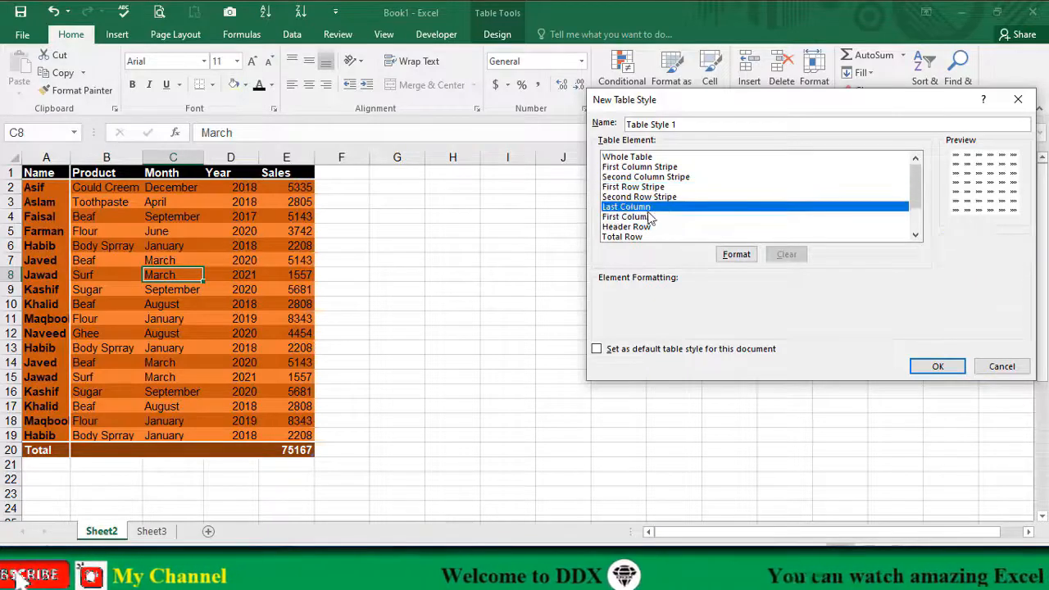
{"action": "left_click", "coordinate": [640, 217]}
{"action": "left_click", "coordinate": [636, 228]}
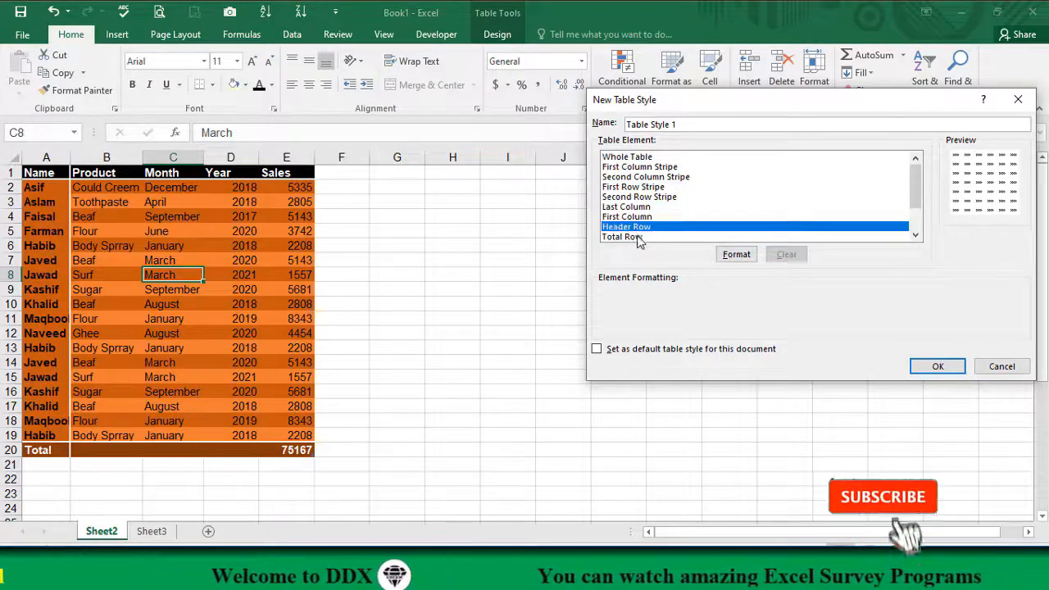
{"action": "left_click", "coordinate": [632, 236]}
{"action": "left_click_drag", "start_coordinate": [915, 197], "coordinate": [916, 216]}
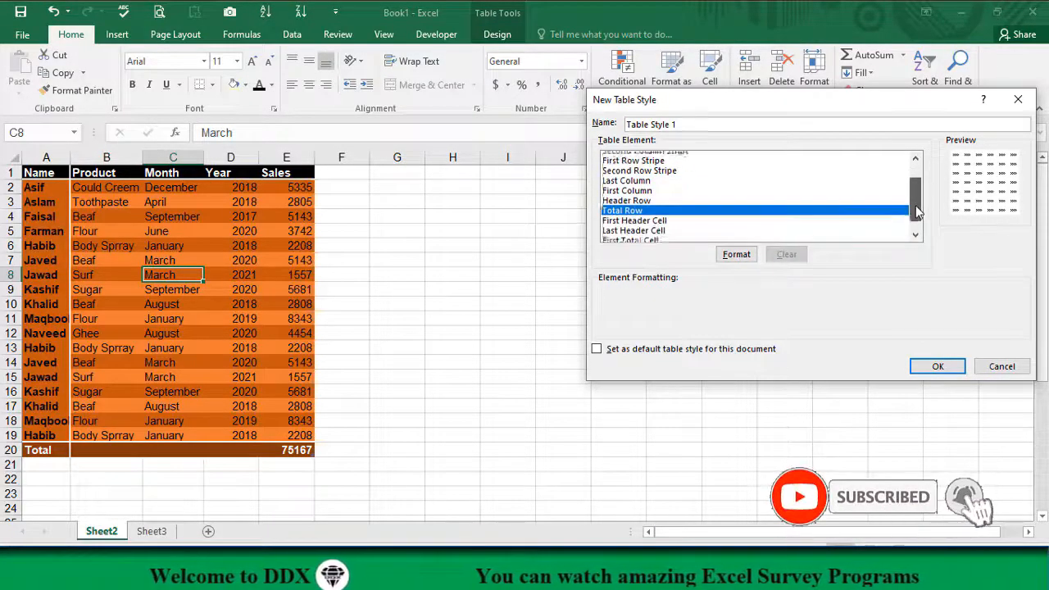
{"action": "left_click", "coordinate": [634, 208]}
{"action": "left_click", "coordinate": [632, 218]}
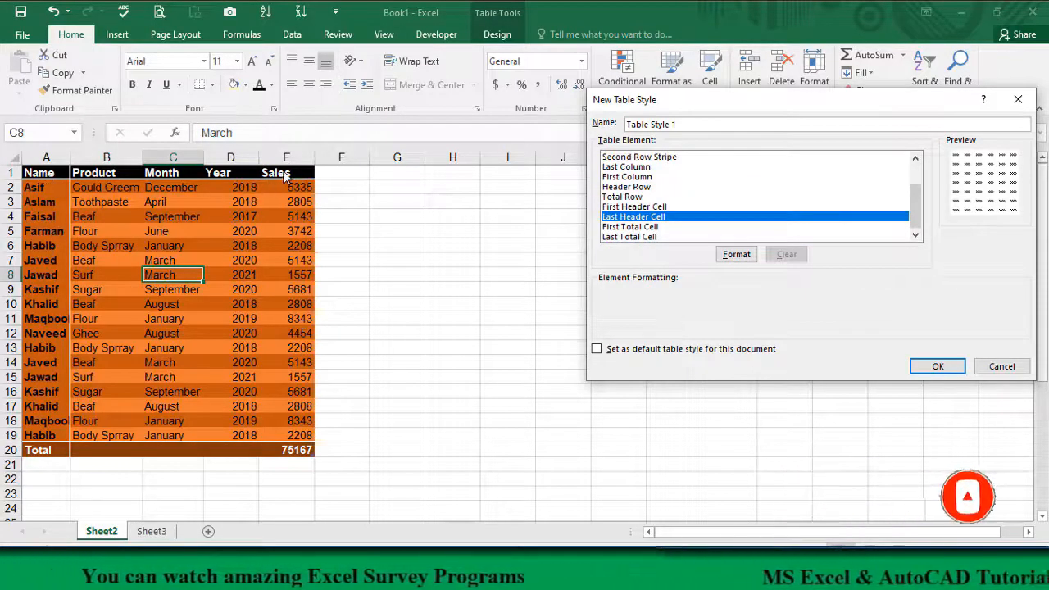
{"action": "left_click", "coordinate": [624, 228]}
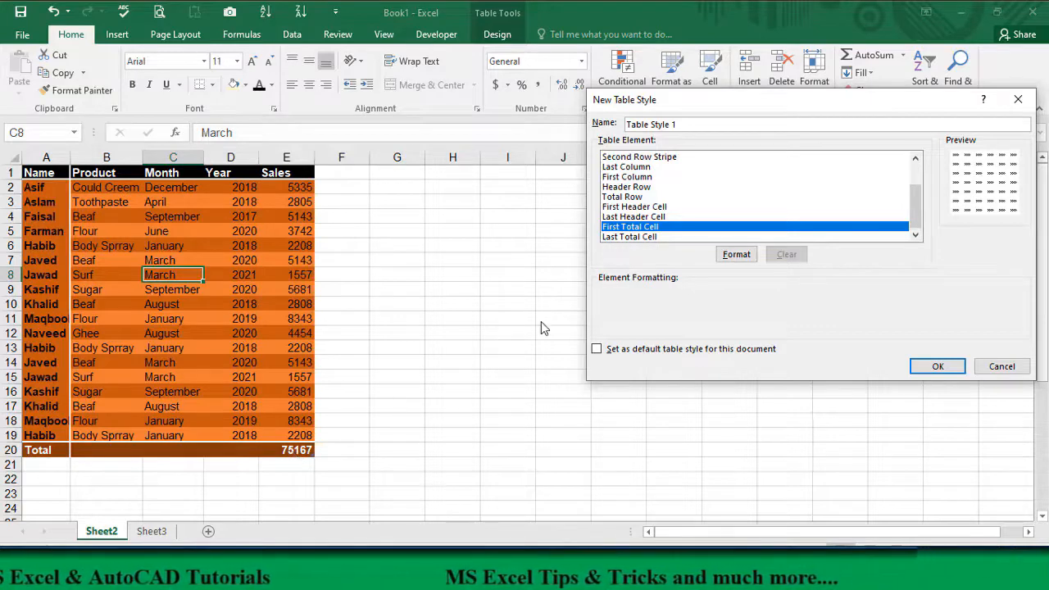
{"action": "left_click", "coordinate": [645, 237]}
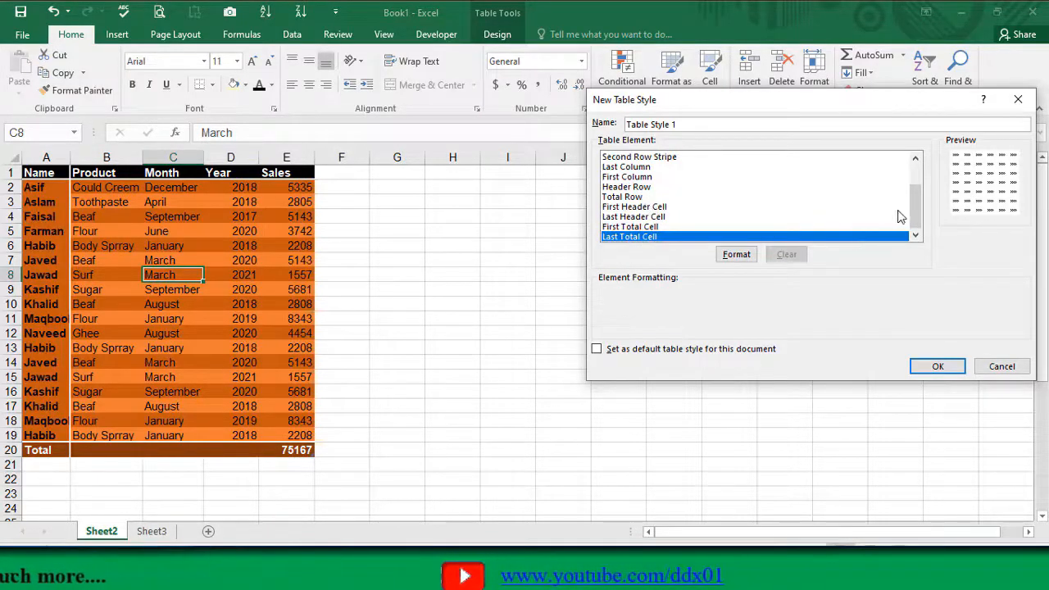
{"action": "left_click_drag", "start_coordinate": [917, 213], "coordinate": [919, 179]}
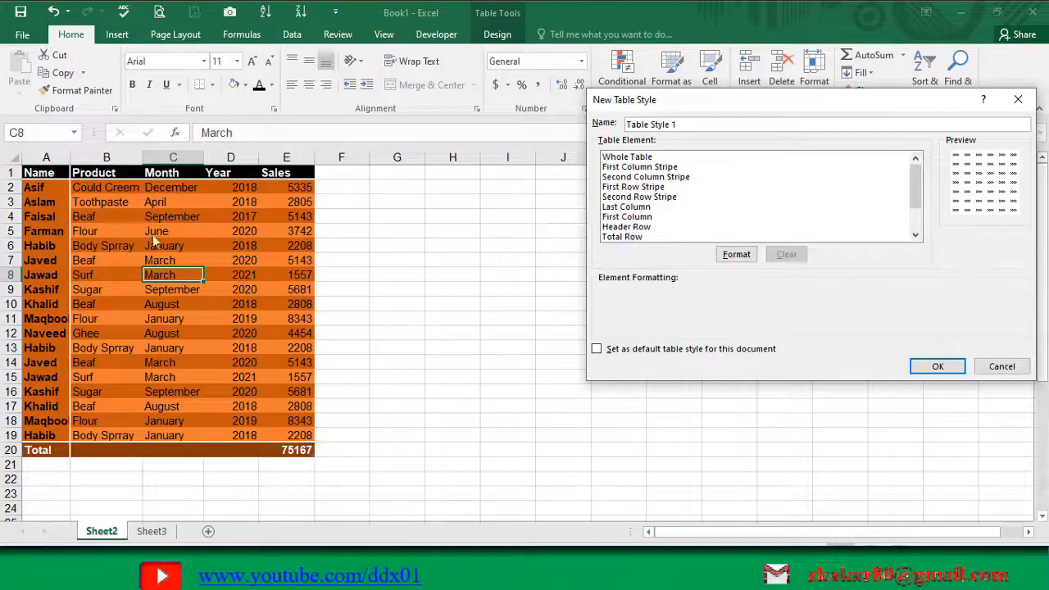
Format the new style's Header Row with a dark green fill and a bold white (Background 1) font.
{"action": "left_click", "coordinate": [628, 226]}
{"action": "left_click", "coordinate": [736, 254]}
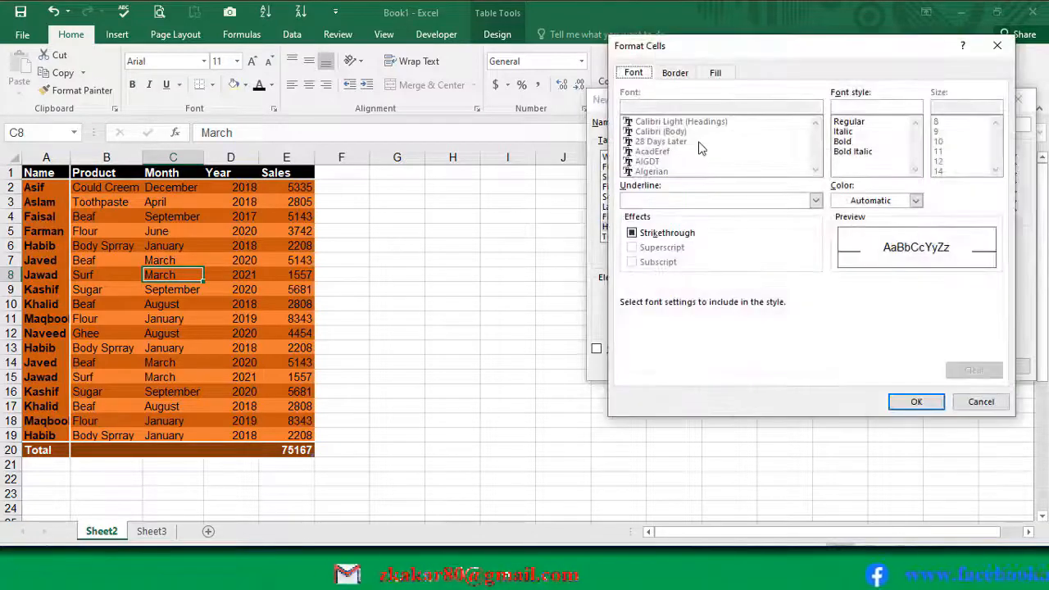
{"action": "left_click", "coordinate": [714, 73]}
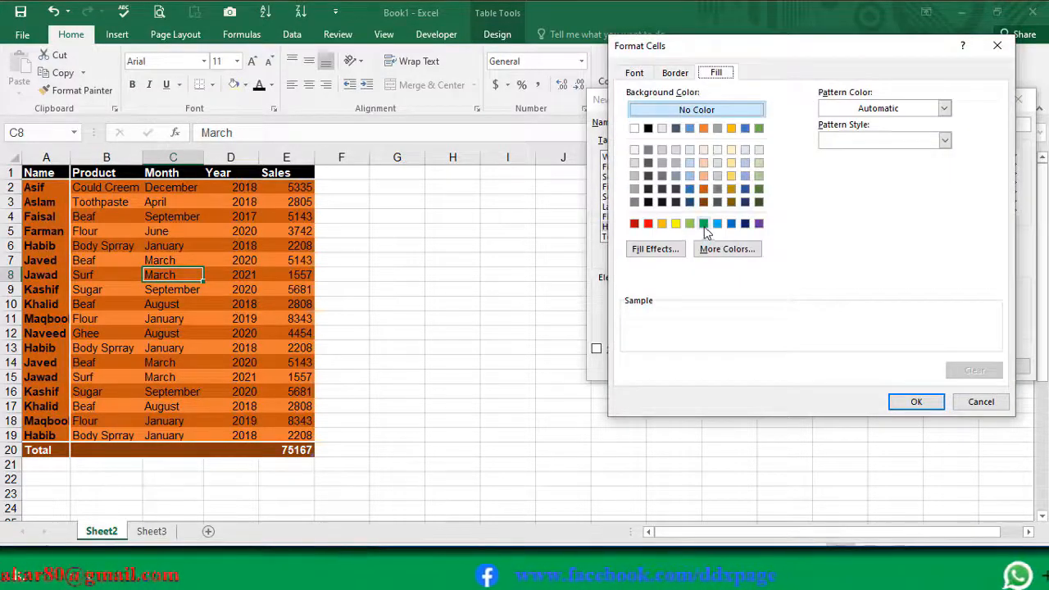
{"action": "left_click", "coordinate": [759, 203]}
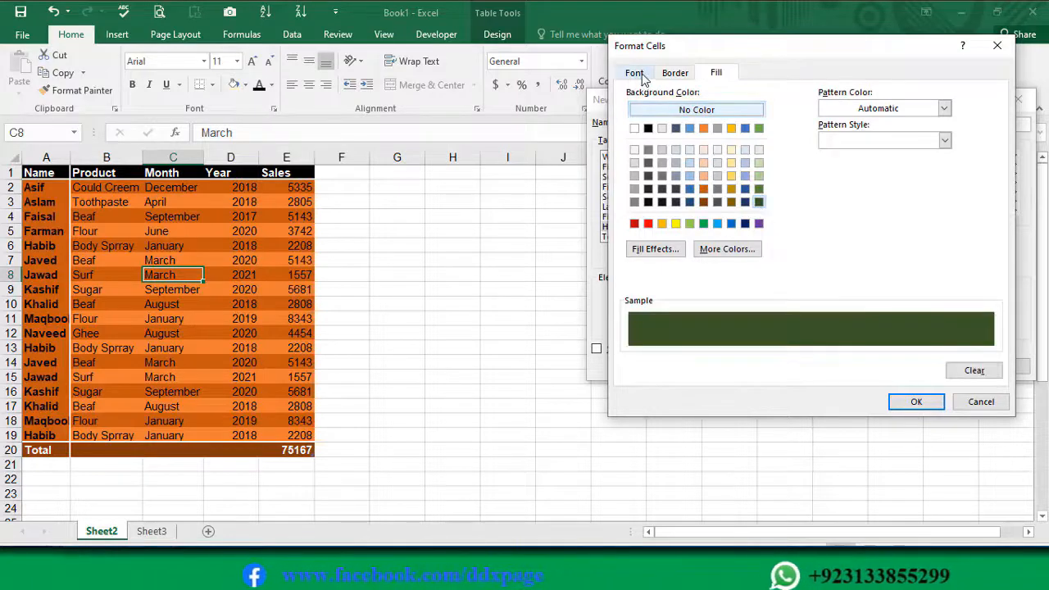
{"action": "left_click", "coordinate": [634, 73]}
{"action": "left_click", "coordinate": [915, 199]}
{"action": "left_click", "coordinate": [838, 252]}
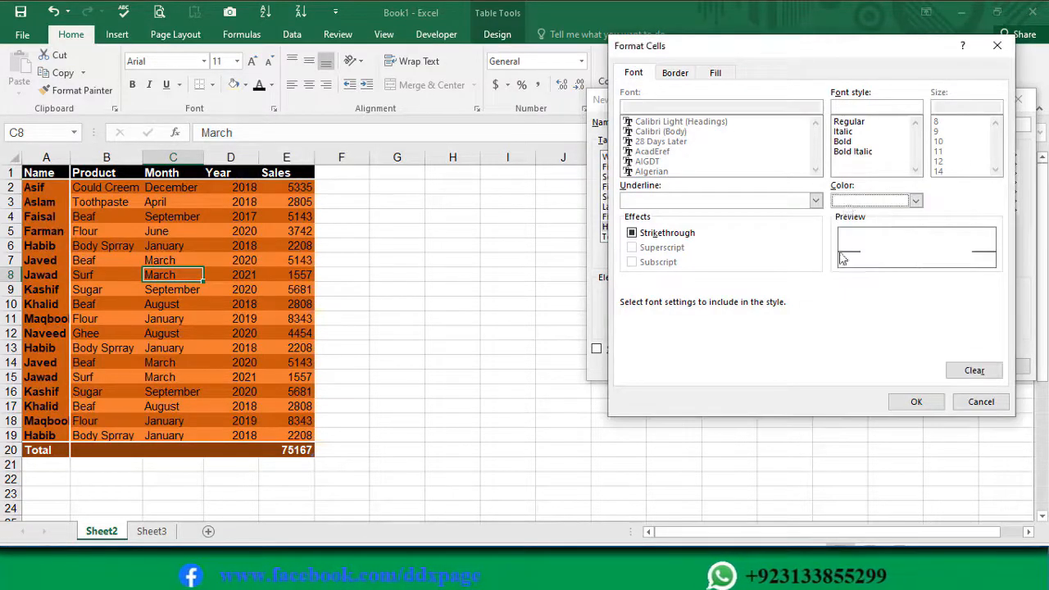
{"action": "left_click", "coordinate": [842, 141]}
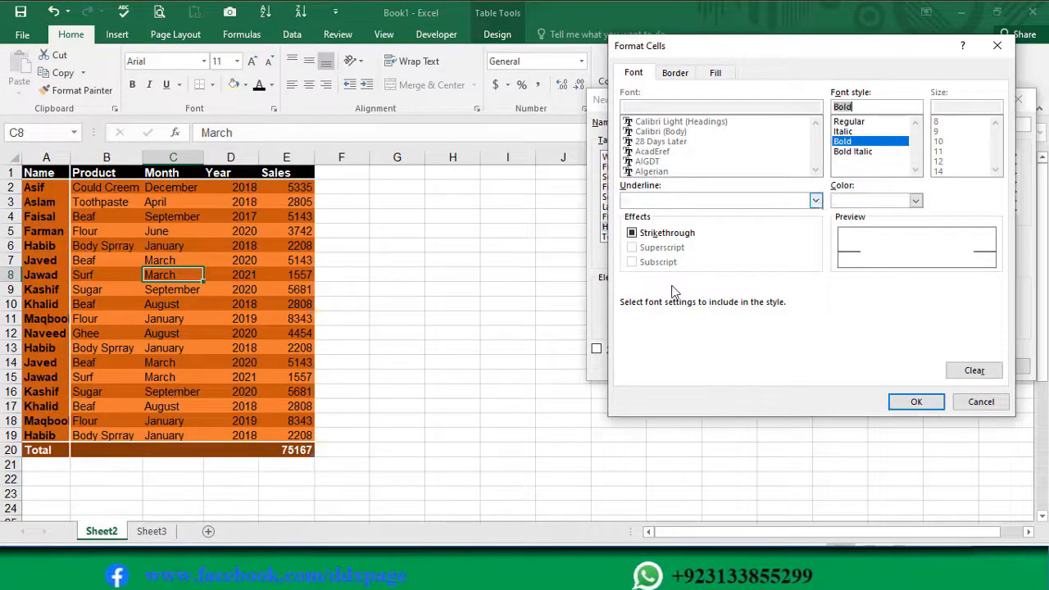
{"action": "left_click", "coordinate": [915, 401]}
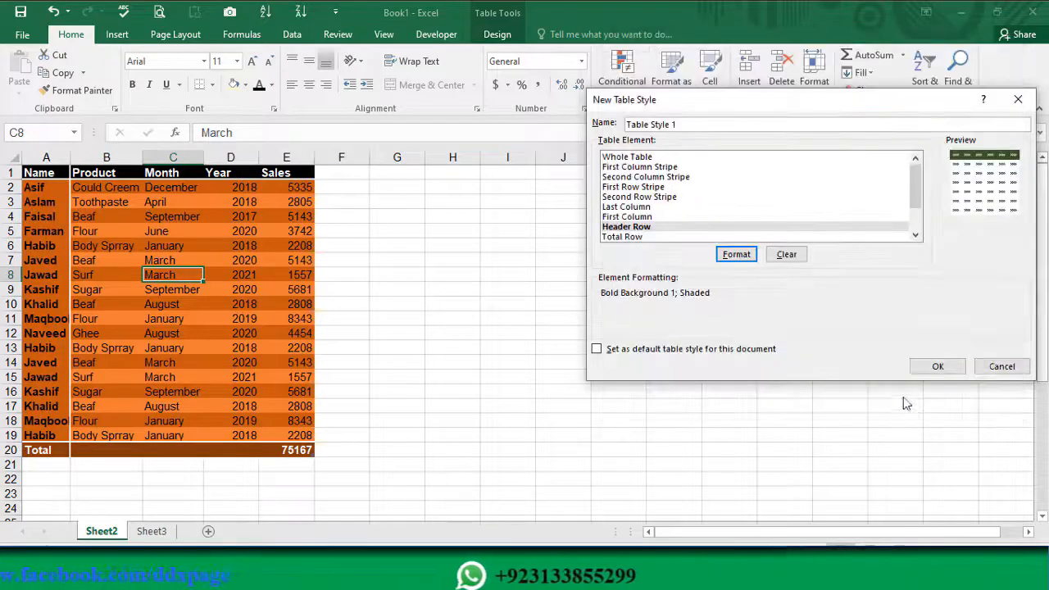
{"action": "left_click", "coordinate": [631, 206]}
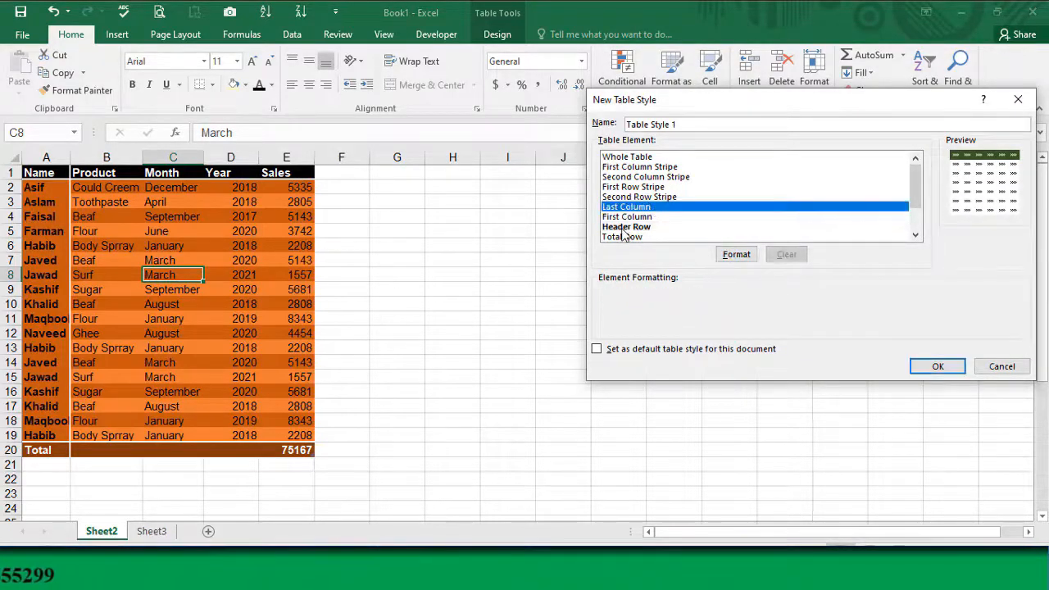
{"action": "left_click", "coordinate": [625, 227]}
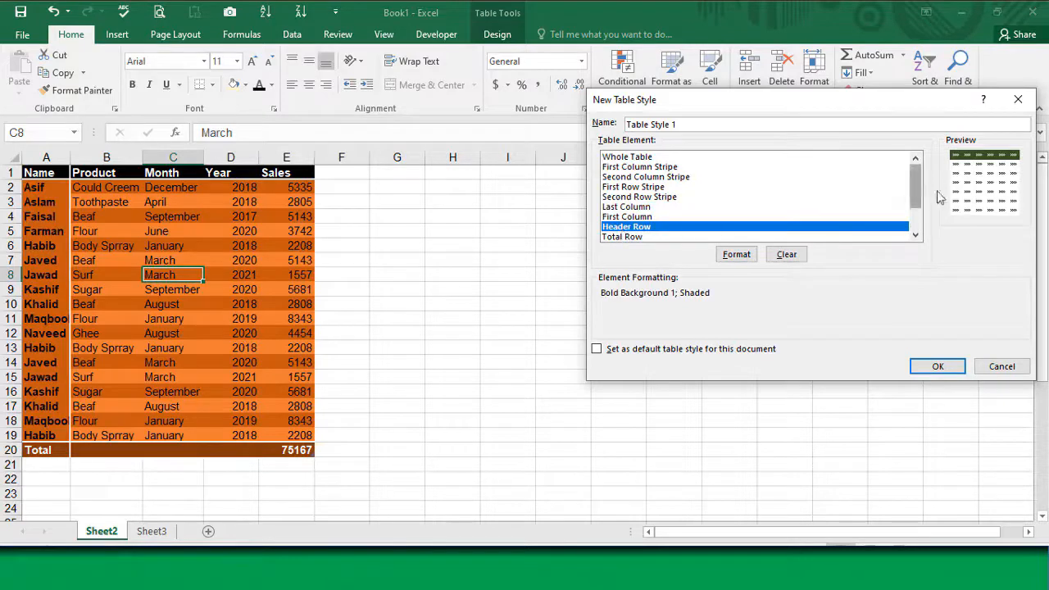
Give the style's First Column a light green fill and an italic font in Orange, Accent 2, Darker 25%.
{"action": "left_click", "coordinate": [624, 217]}
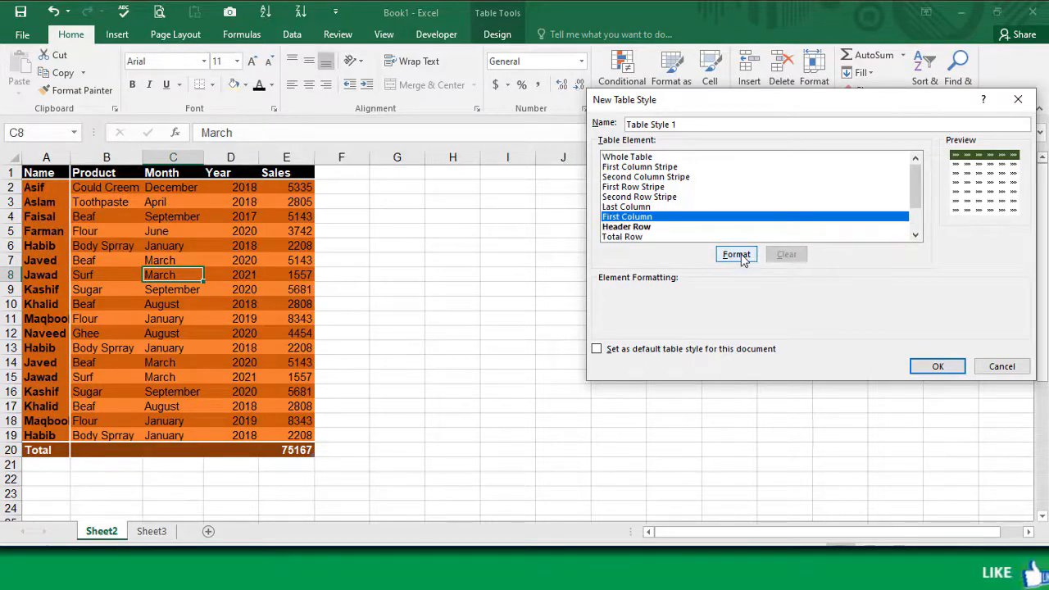
{"action": "left_click", "coordinate": [736, 255]}
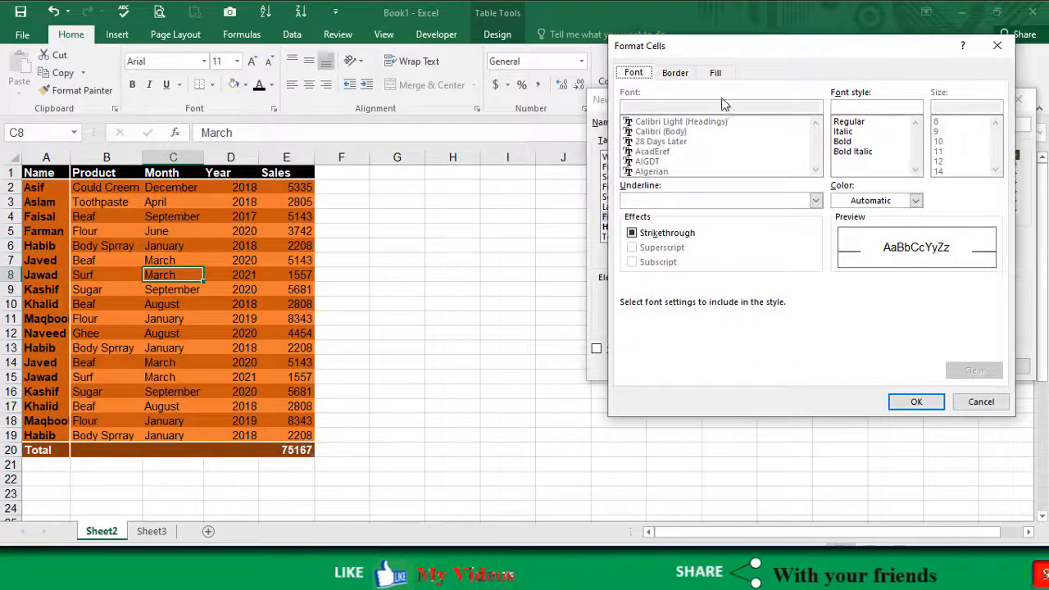
{"action": "left_click", "coordinate": [715, 72]}
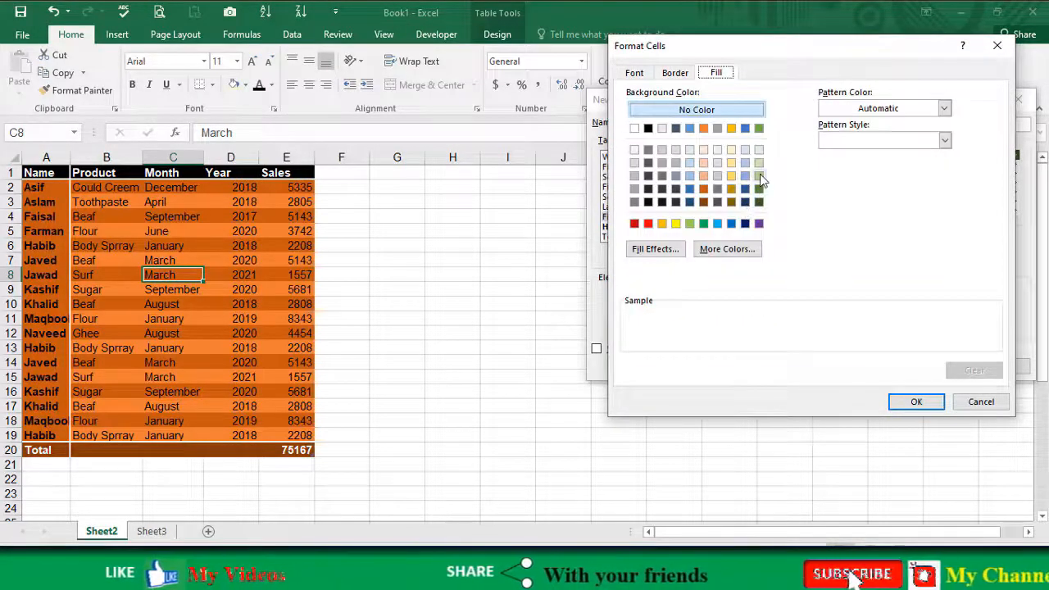
{"action": "left_click", "coordinate": [758, 176]}
{"action": "left_click", "coordinate": [633, 72]}
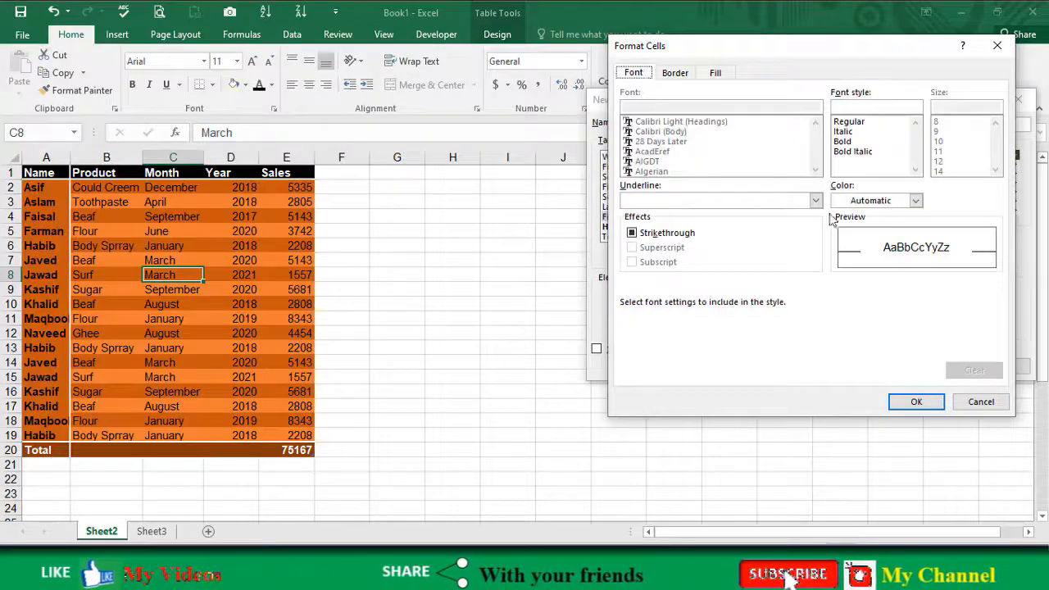
{"action": "left_click", "coordinate": [914, 200]}
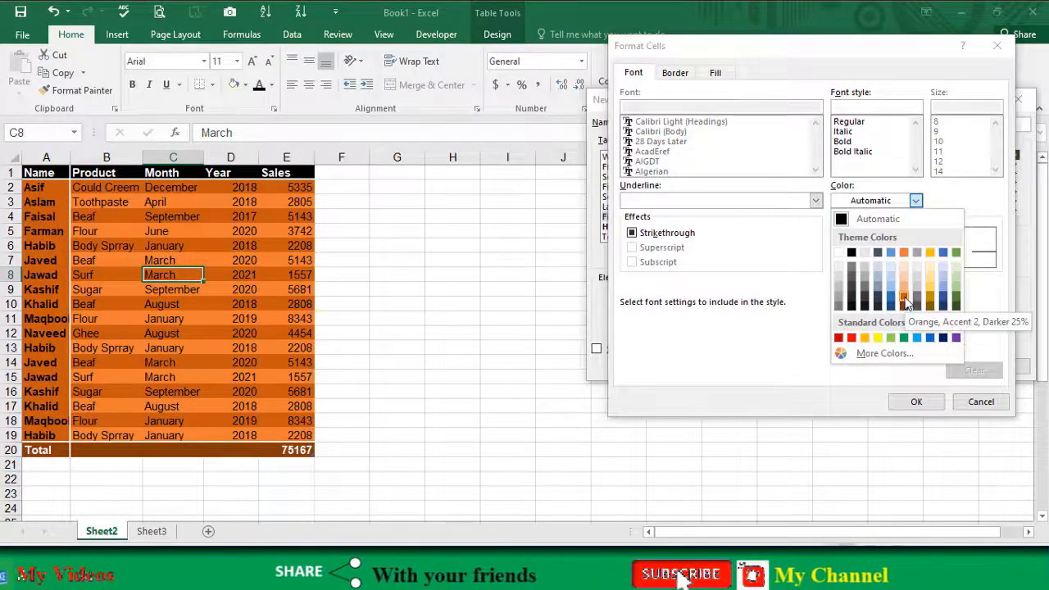
{"action": "left_click", "coordinate": [904, 300]}
{"action": "left_click", "coordinate": [844, 144]}
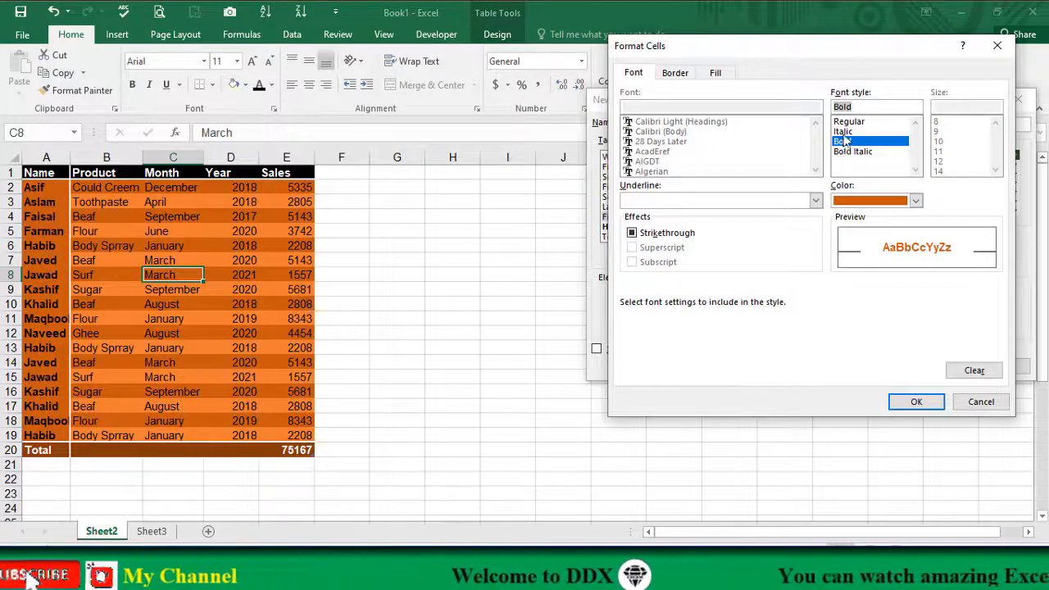
{"action": "left_click", "coordinate": [843, 133]}
{"action": "left_click", "coordinate": [847, 123]}
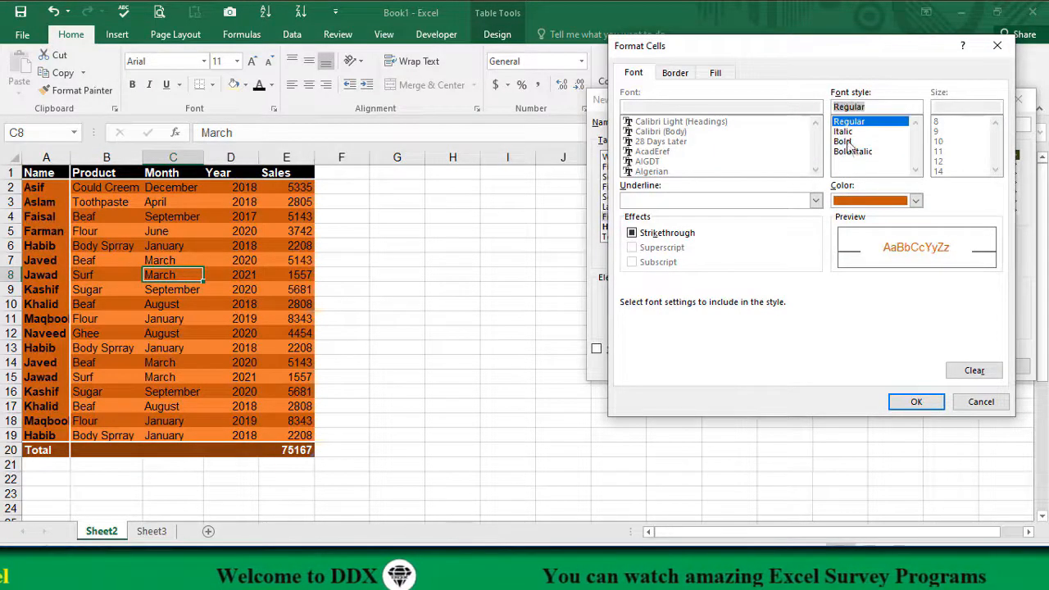
{"action": "left_click", "coordinate": [847, 135]}
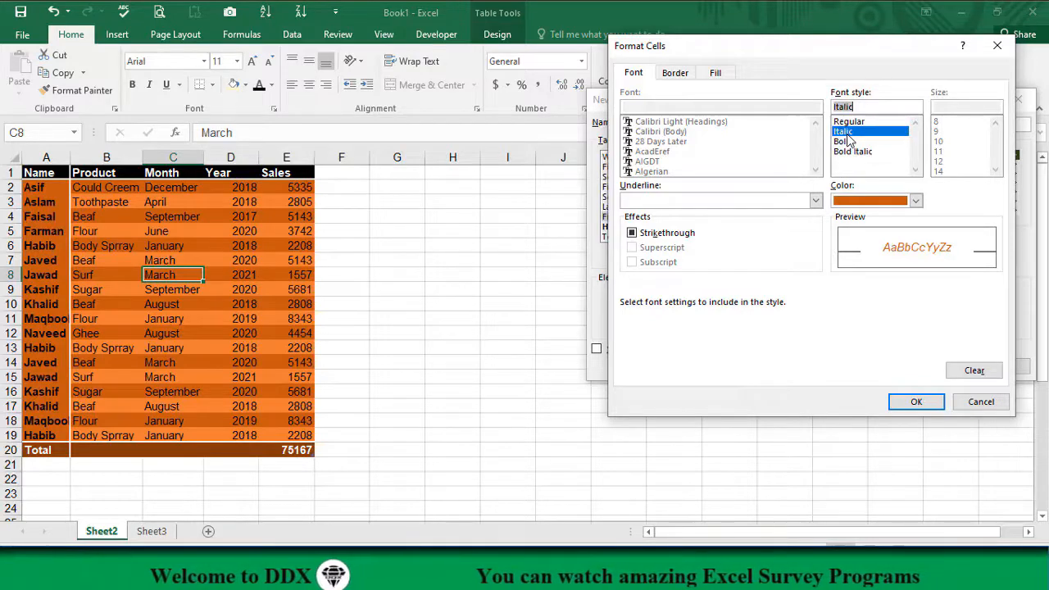
Add thin outer borders on all sides and inside horizontal and vertical borders to the First Column element.
{"action": "left_click", "coordinate": [675, 73]}
{"action": "left_click", "coordinate": [715, 73]}
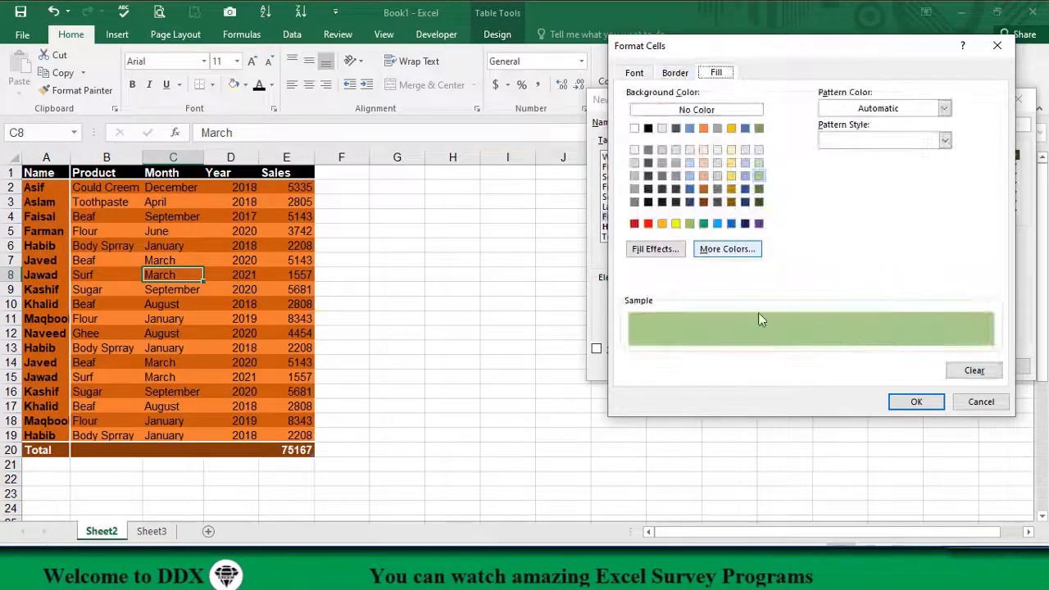
{"action": "left_click", "coordinate": [676, 73]}
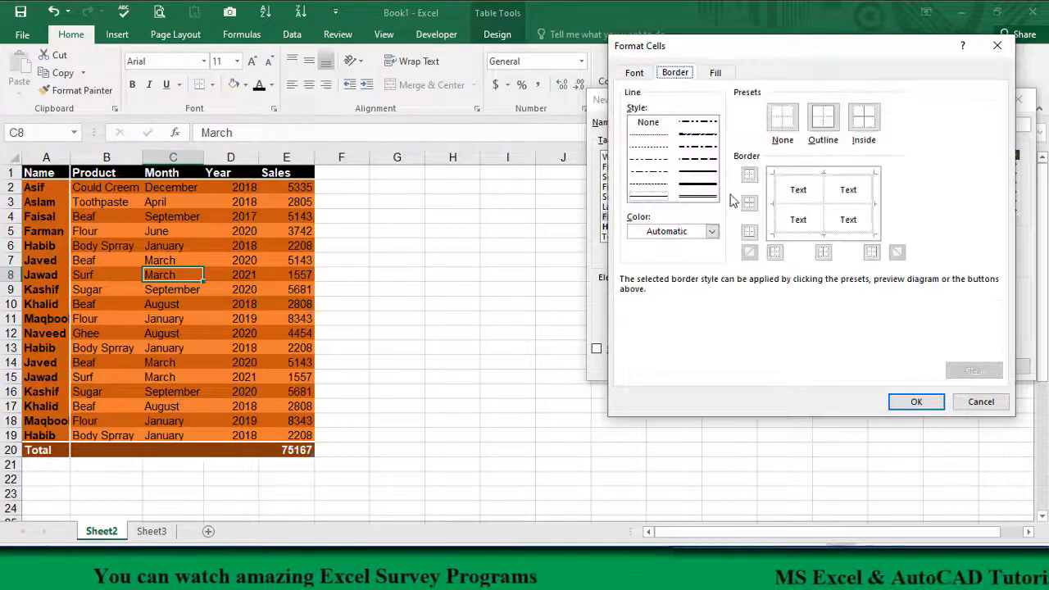
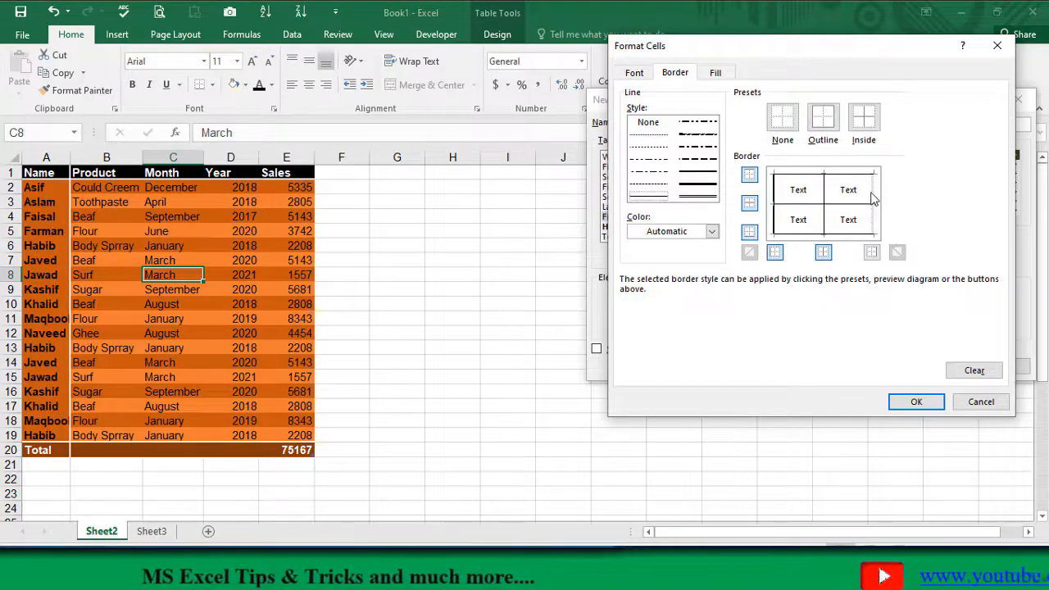
{"action": "left_click", "coordinate": [916, 402]}
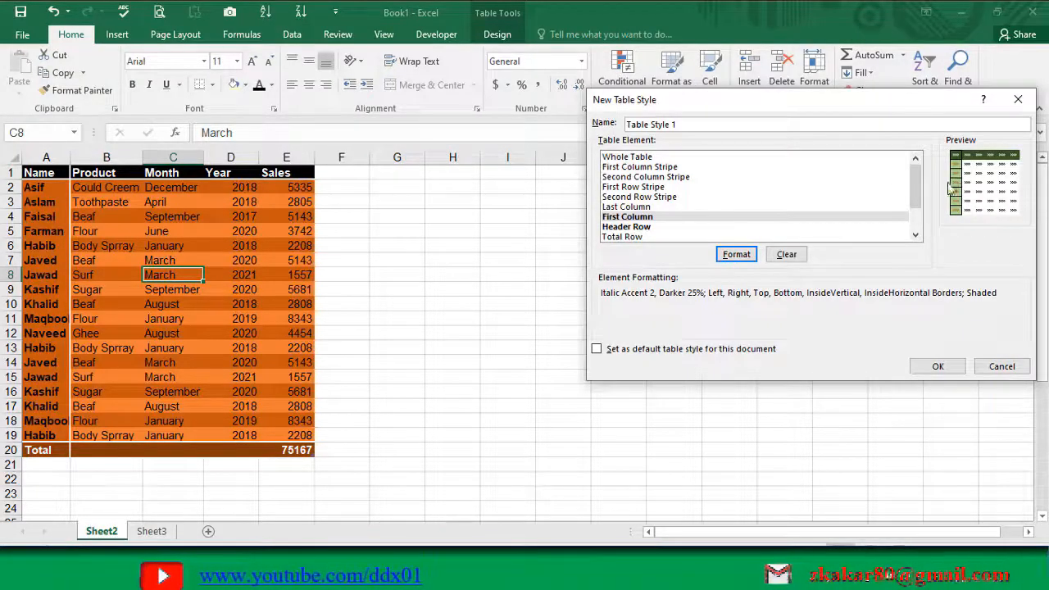
Add left, right, top, bottom and inside horizontal and vertical borders to the new style's Last Column element.
{"action": "left_click", "coordinate": [631, 206]}
{"action": "left_click", "coordinate": [736, 254]}
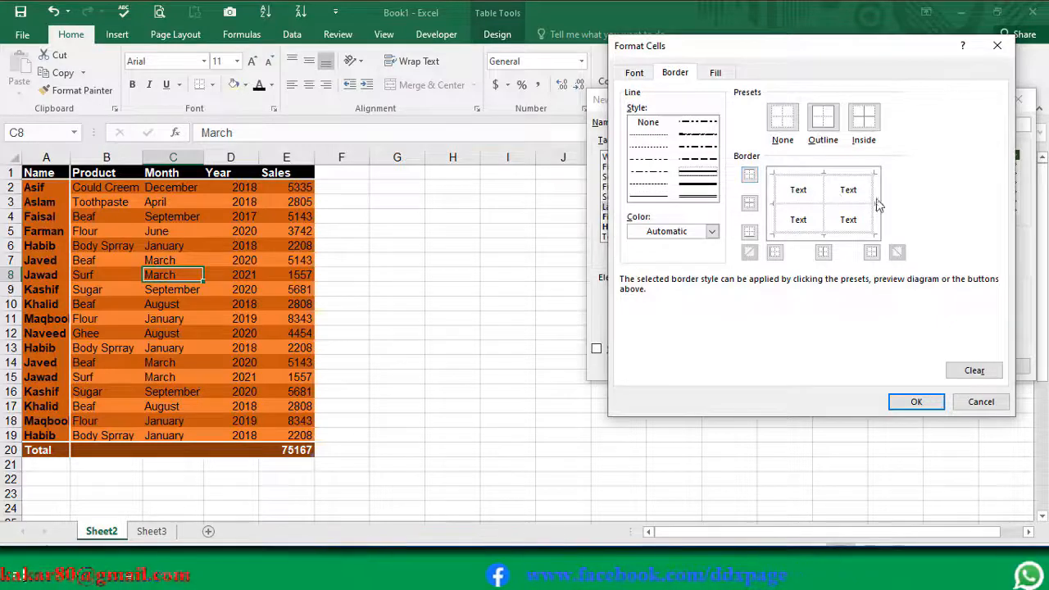
{"action": "left_click", "coordinate": [871, 252]}
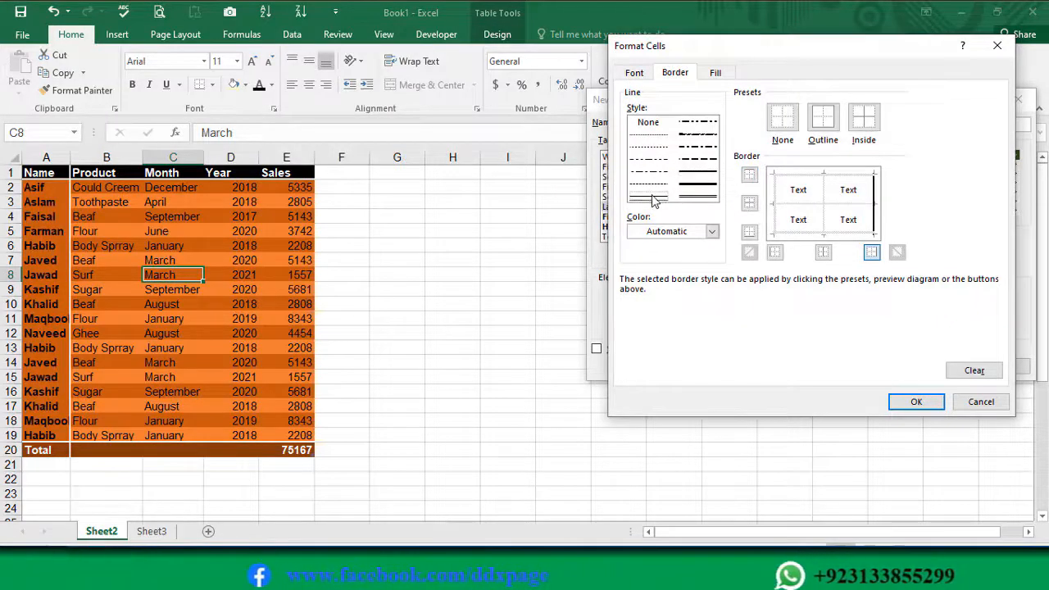
{"action": "left_click", "coordinate": [810, 176]}
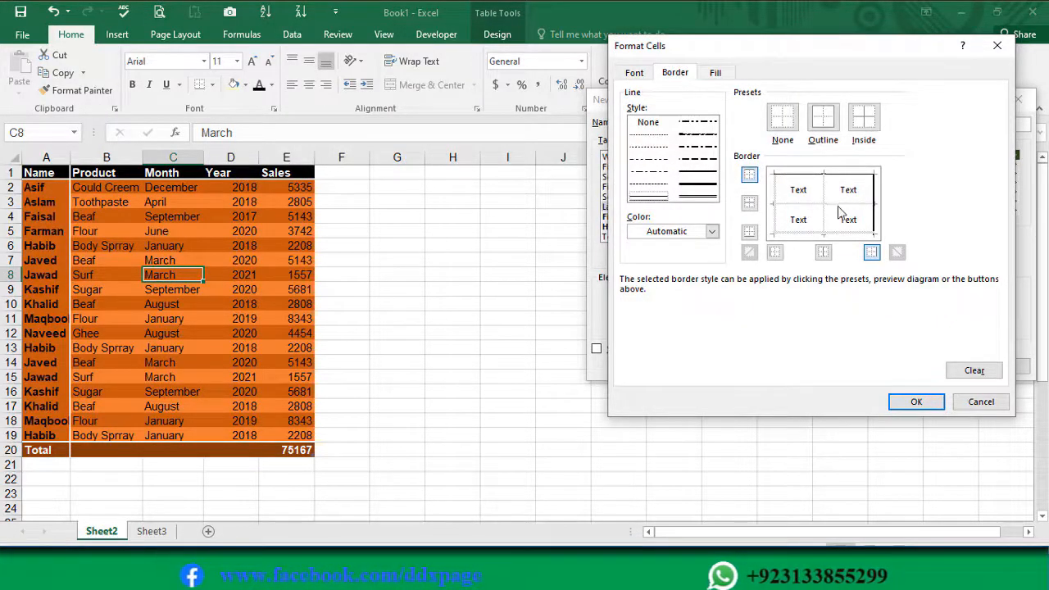
{"action": "left_click", "coordinate": [837, 206]}
{"action": "left_click", "coordinate": [836, 237]}
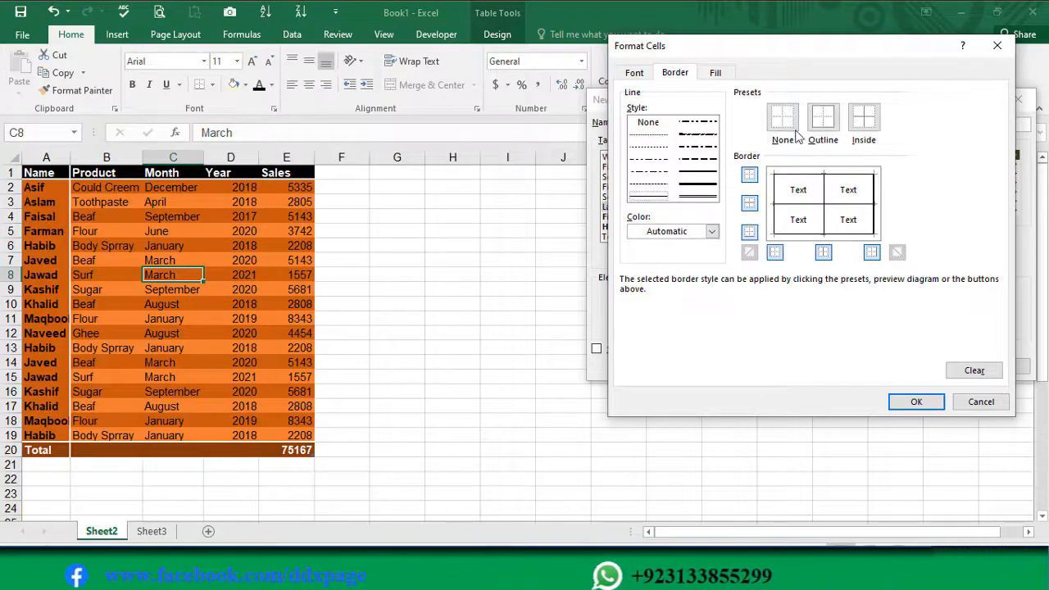
Give the Last Column element a gold fill and a bold font.
{"action": "left_click", "coordinate": [716, 72]}
{"action": "left_click", "coordinate": [731, 176]}
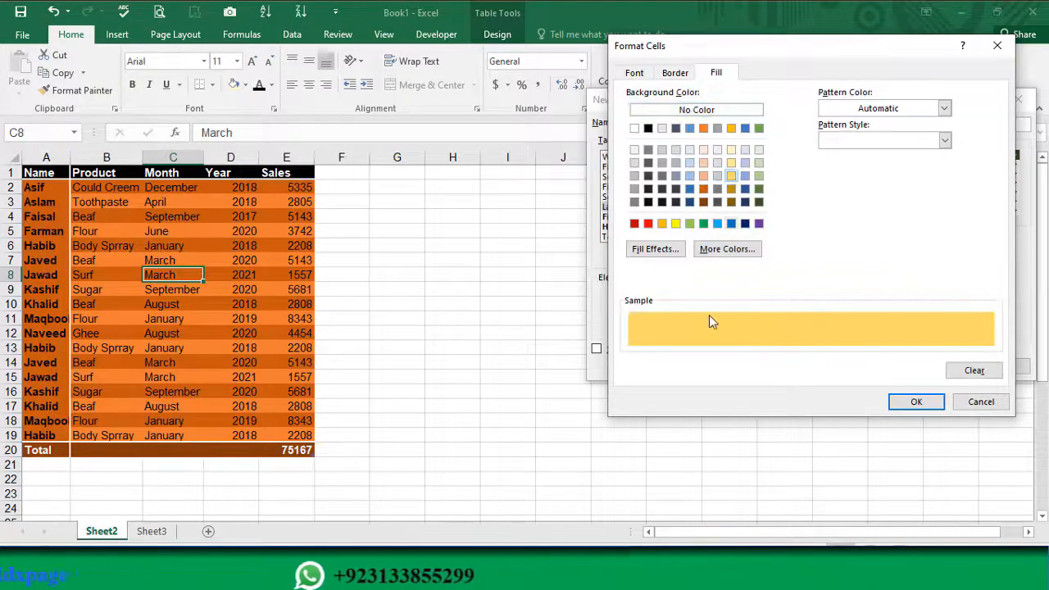
{"action": "left_click", "coordinate": [633, 72]}
{"action": "left_click", "coordinate": [915, 200]}
{"action": "left_click", "coordinate": [864, 219]}
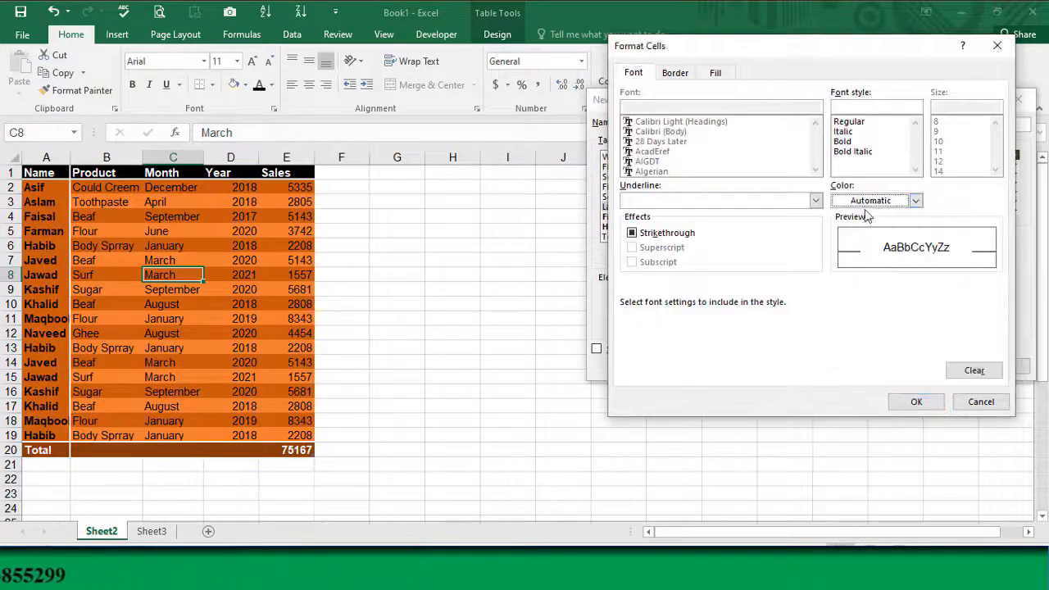
{"action": "left_click", "coordinate": [844, 142]}
{"action": "left_click", "coordinate": [913, 402]}
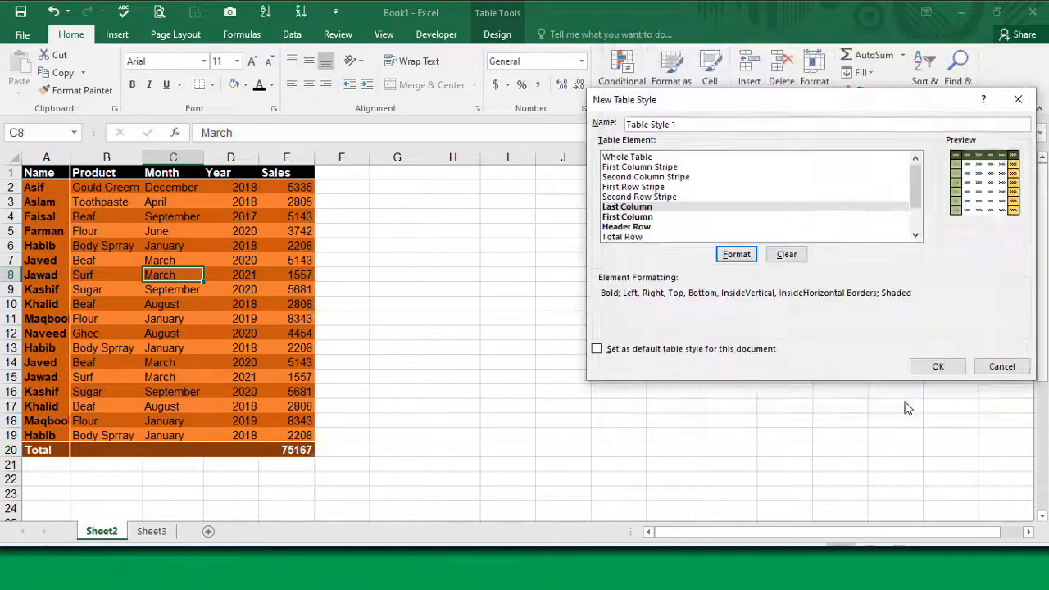
Format the First Total Cell element with a green fill and a thick outline border.
{"action": "scroll", "coordinate": [647, 230], "scroll_direction": "down", "scroll_amount": 2}
{"action": "left_click", "coordinate": [634, 228]}
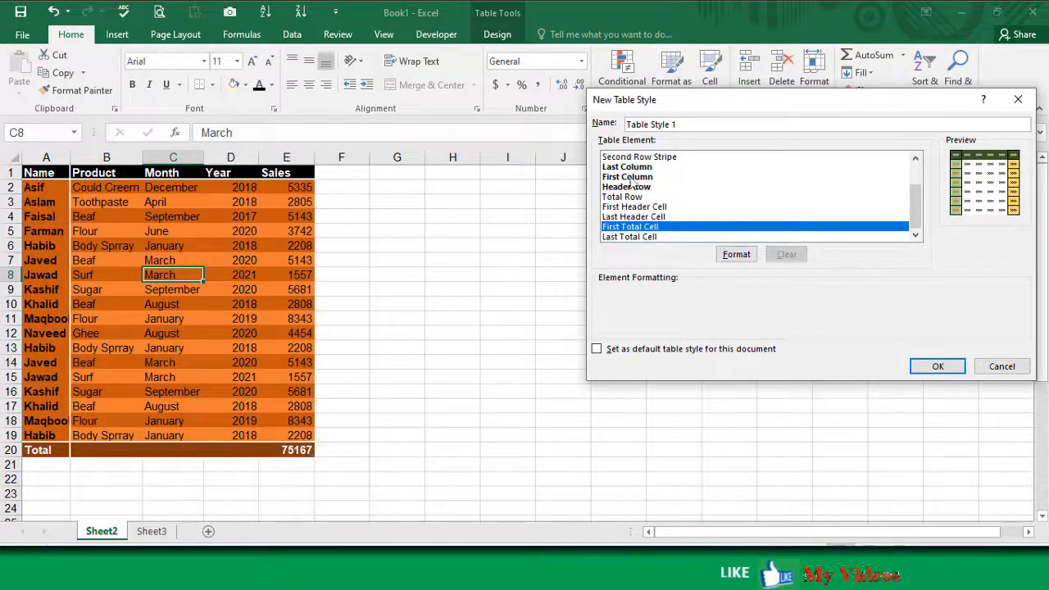
{"action": "left_click", "coordinate": [748, 255]}
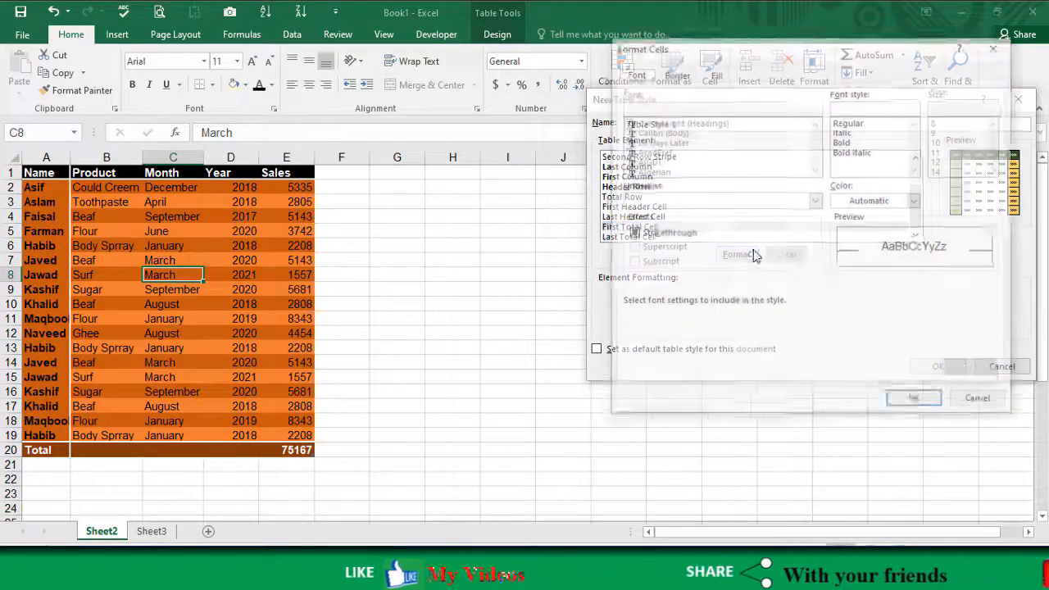
{"action": "left_click", "coordinate": [715, 74]}
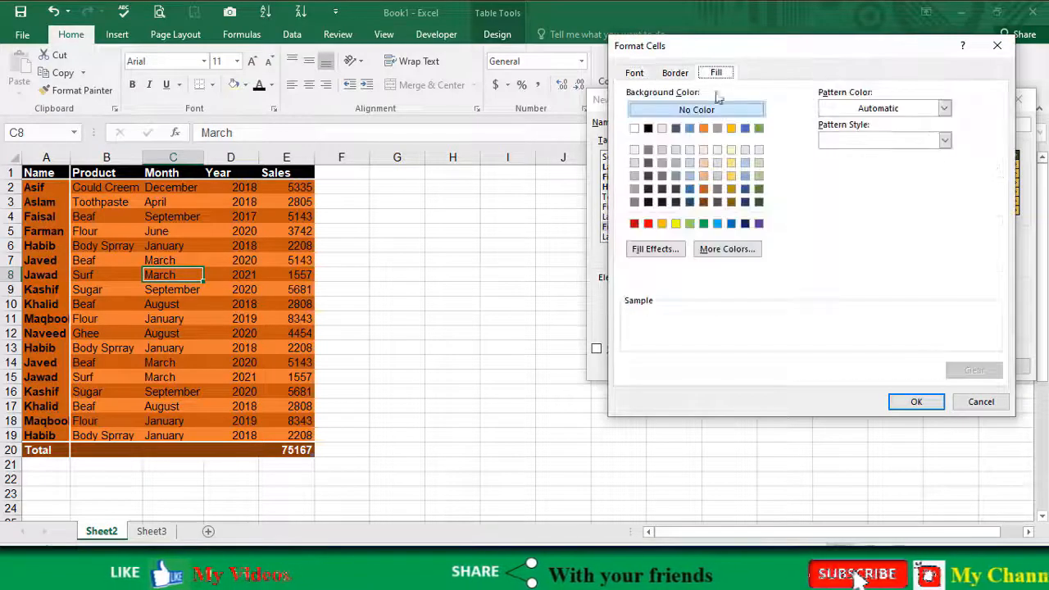
{"action": "left_click", "coordinate": [703, 223]}
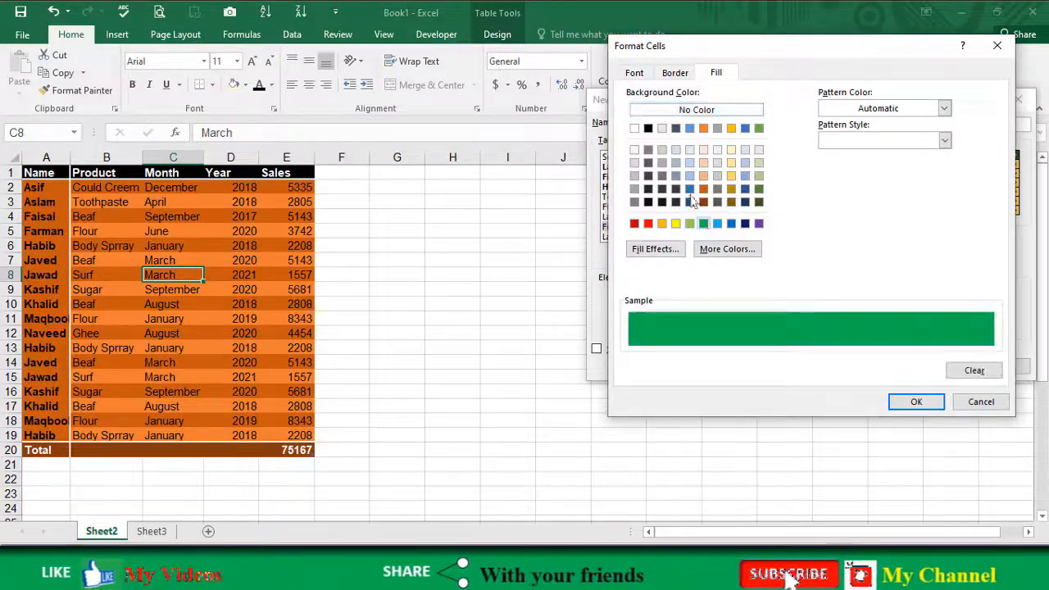
{"action": "left_click", "coordinate": [634, 73]}
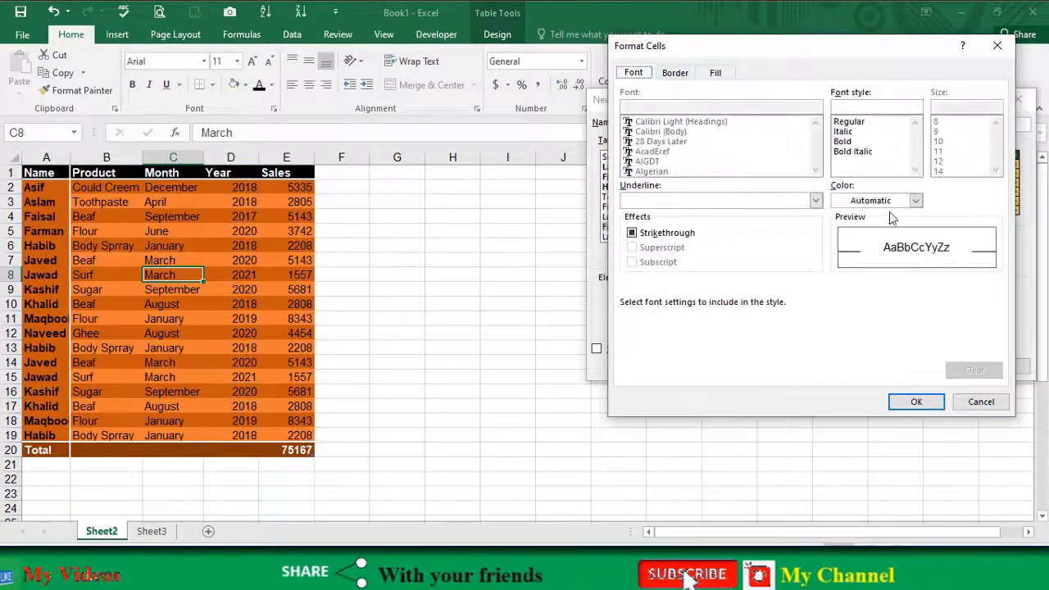
{"action": "left_click", "coordinate": [675, 73]}
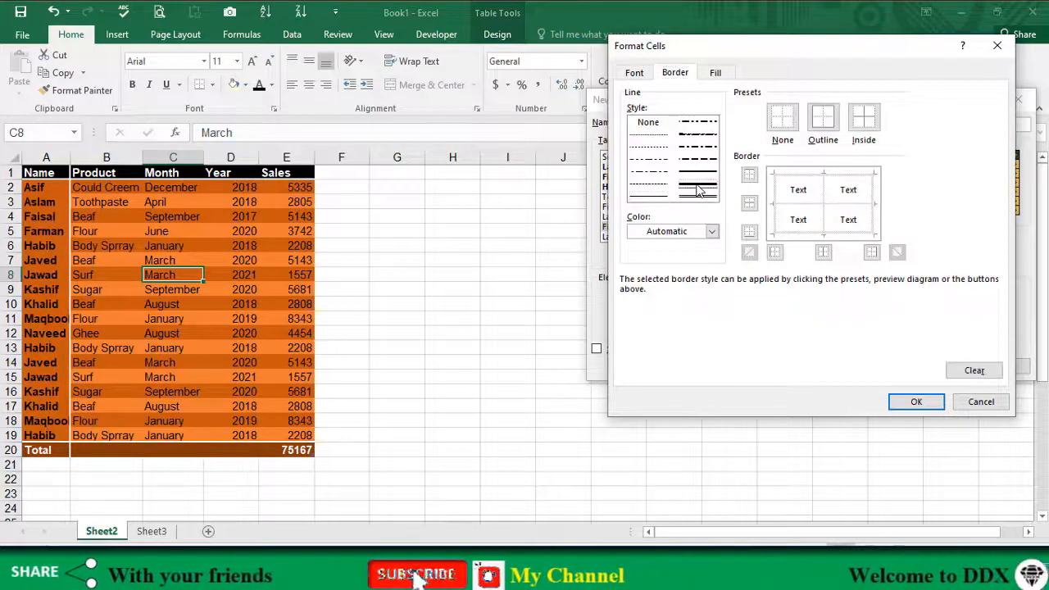
{"action": "left_click", "coordinate": [823, 117]}
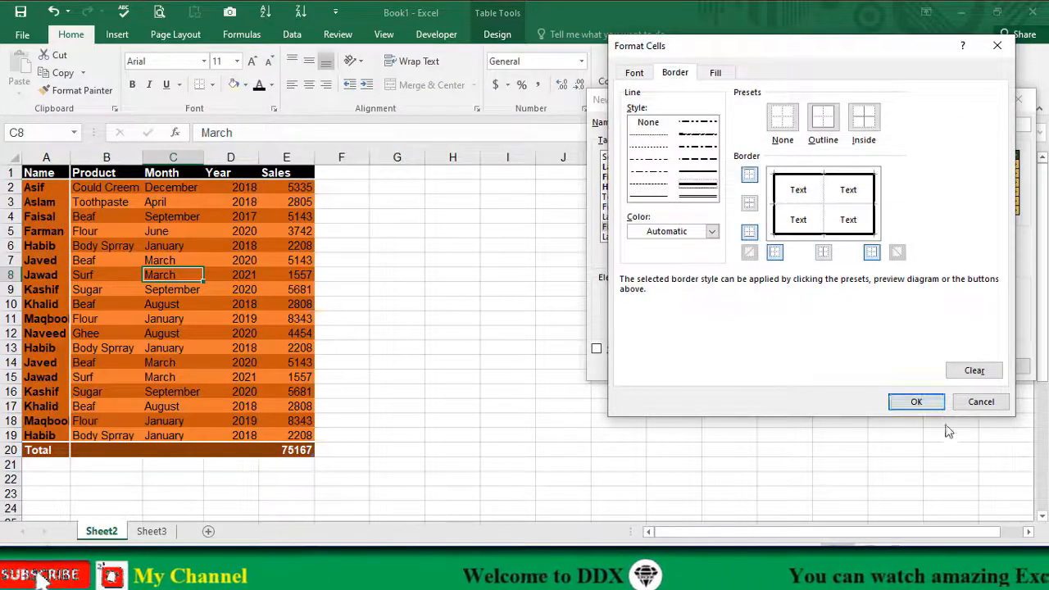
{"action": "left_click", "coordinate": [931, 402]}
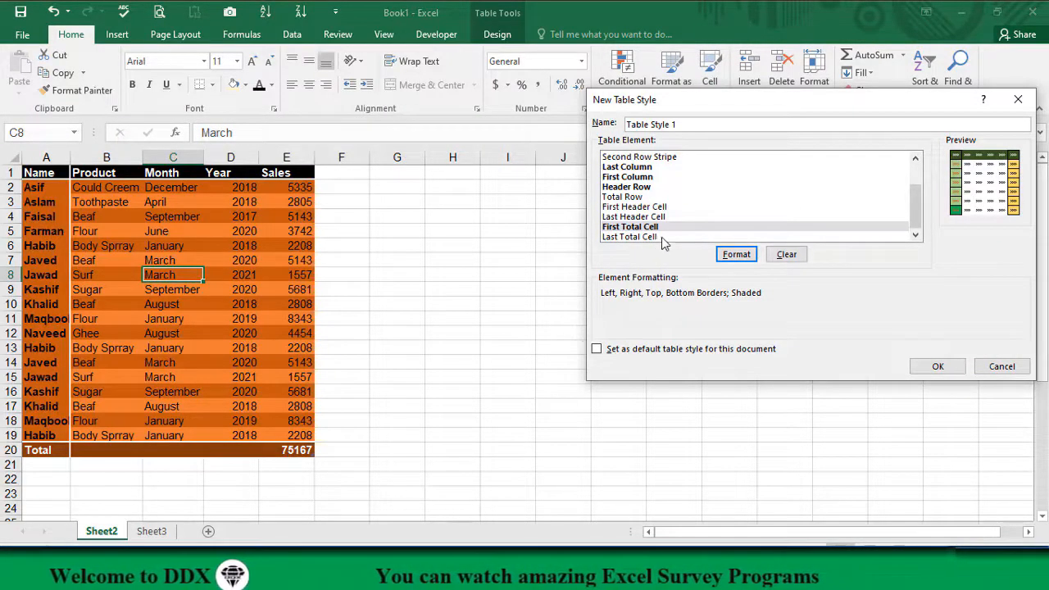
Give the Last Total Cell element a yellow fill.
{"action": "left_click", "coordinate": [633, 237]}
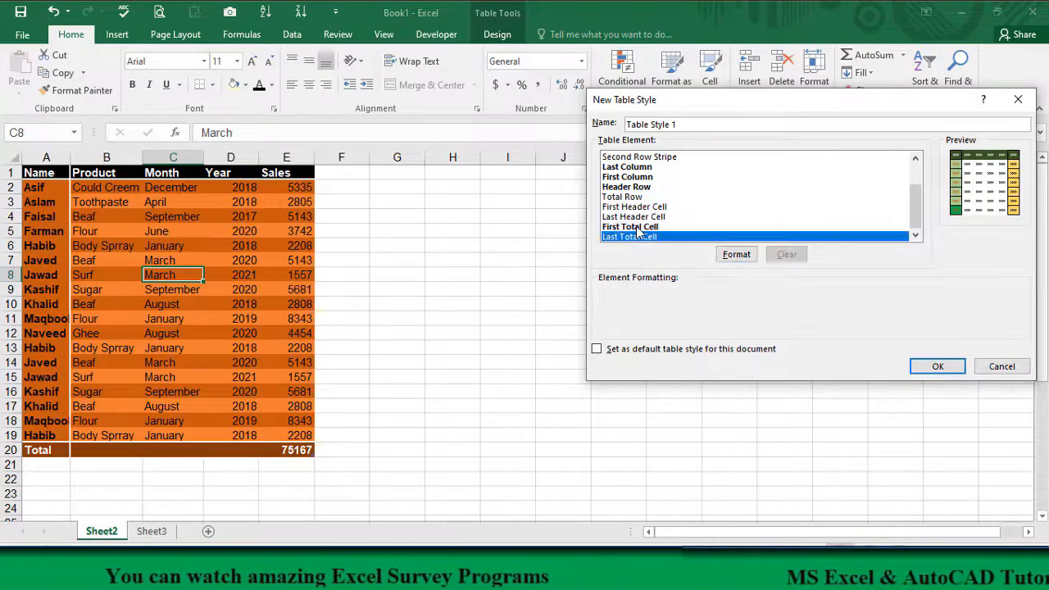
{"action": "left_click", "coordinate": [638, 227]}
{"action": "left_click", "coordinate": [639, 238]}
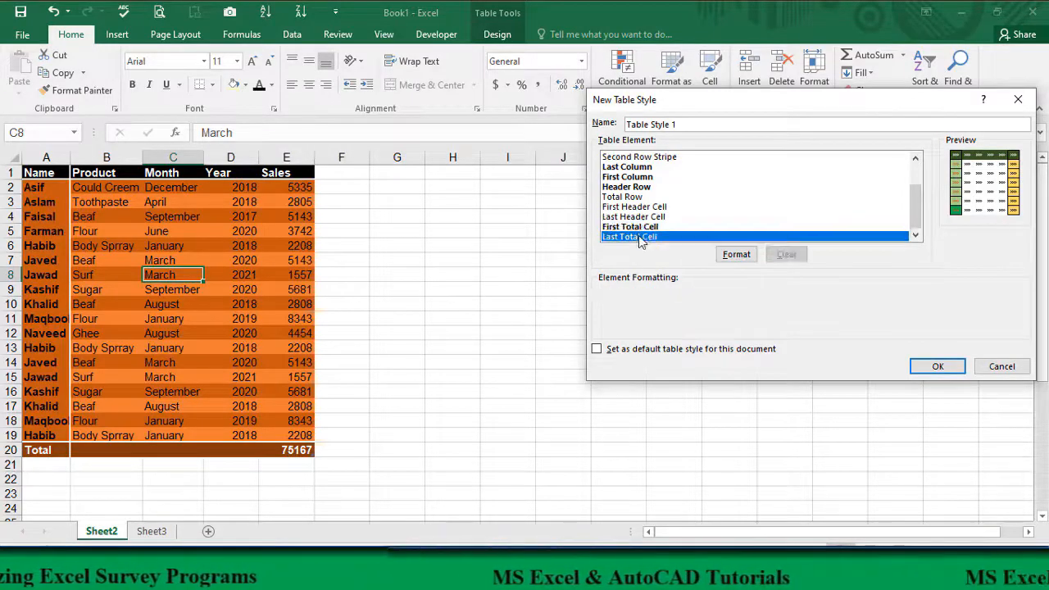
{"action": "left_click", "coordinate": [736, 255]}
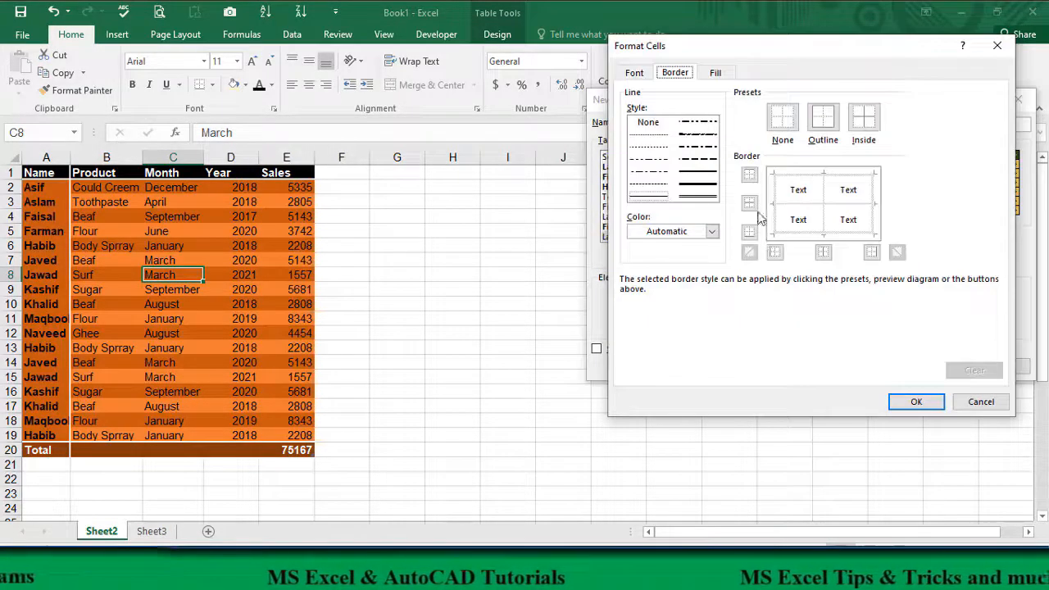
{"action": "left_click", "coordinate": [714, 74]}
{"action": "left_click", "coordinate": [674, 223]}
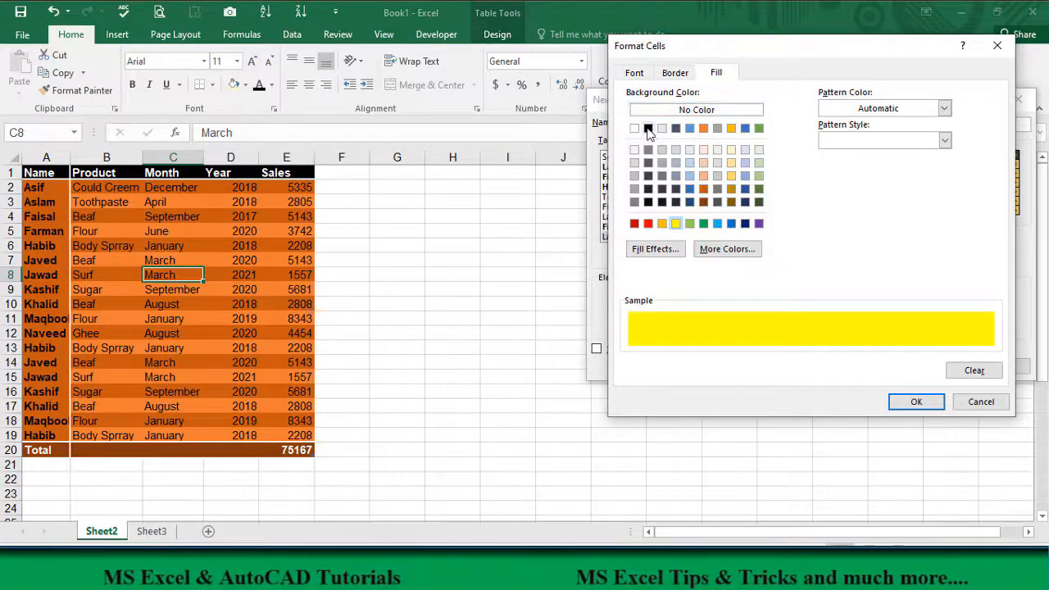
Add a thick outline border and a bold red font to the Last Total Cell element.
{"action": "left_click", "coordinate": [675, 73]}
{"action": "left_click", "coordinate": [833, 124]}
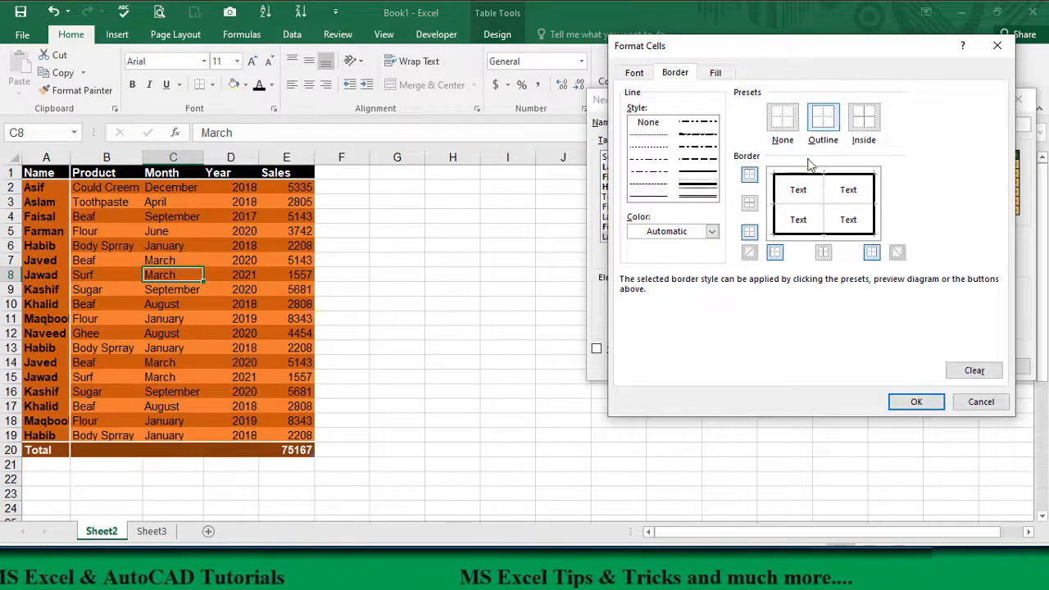
{"action": "left_click", "coordinate": [634, 72]}
{"action": "left_click", "coordinate": [871, 201]}
{"action": "left_click", "coordinate": [848, 337]}
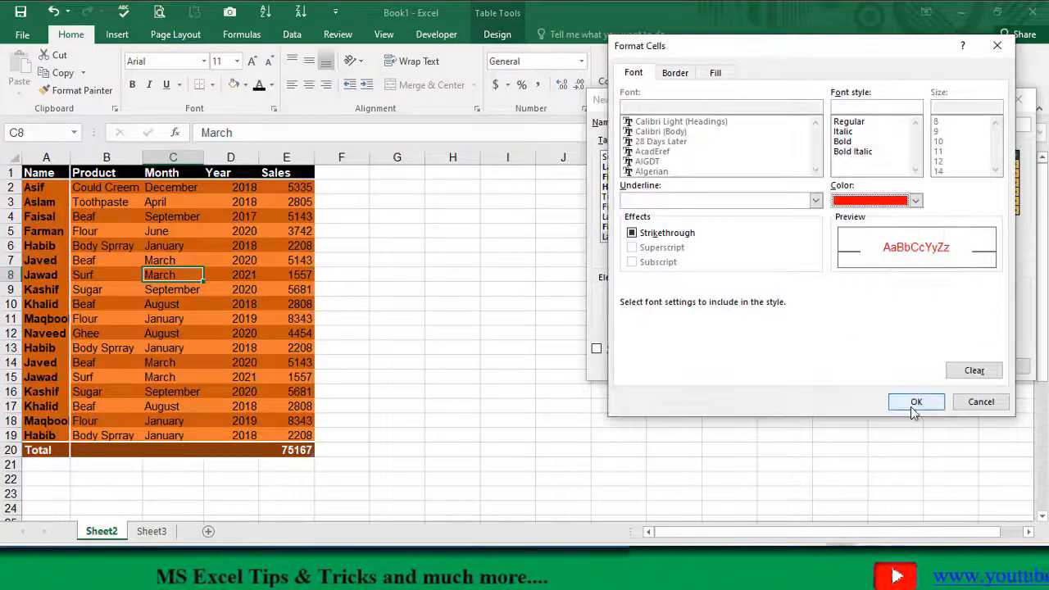
{"action": "left_click", "coordinate": [915, 402]}
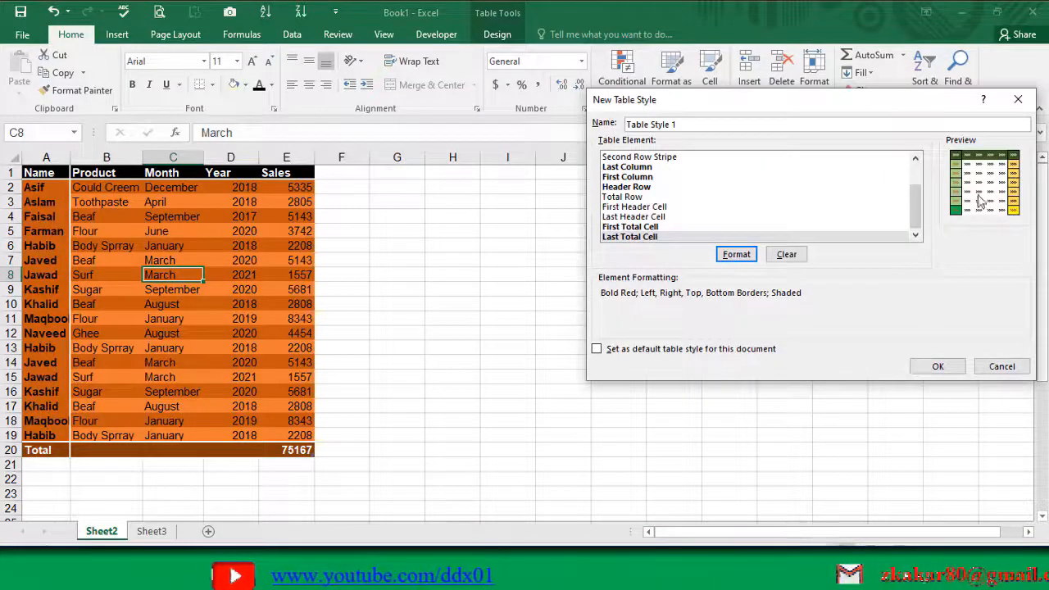
Format the Whole Table element with thin outline and inside borders and a light gold fill.
{"action": "scroll", "coordinate": [639, 204], "scroll_direction": "up", "scroll_amount": 1}
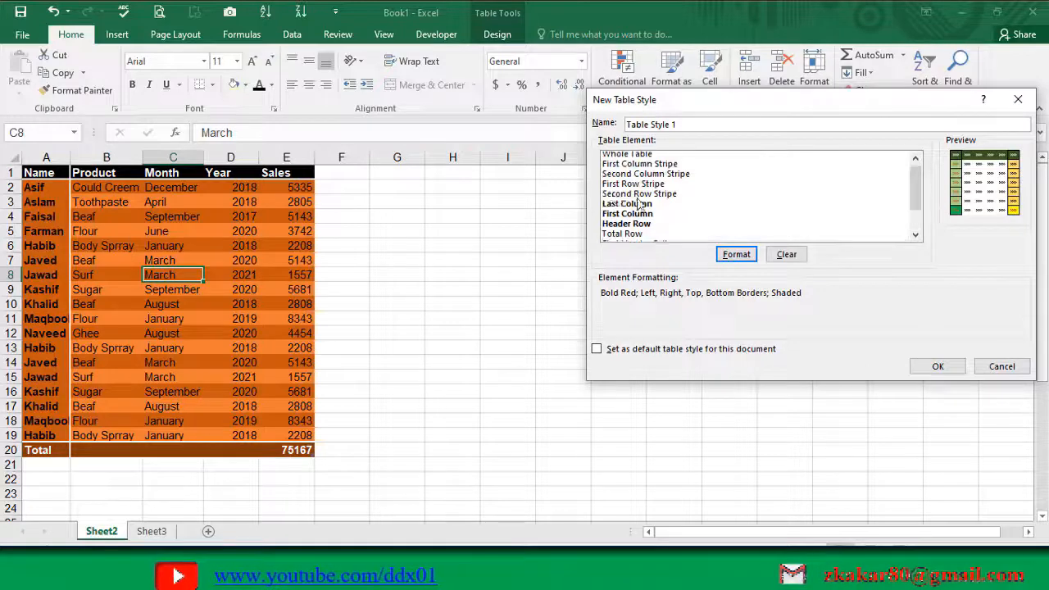
{"action": "left_click", "coordinate": [629, 155]}
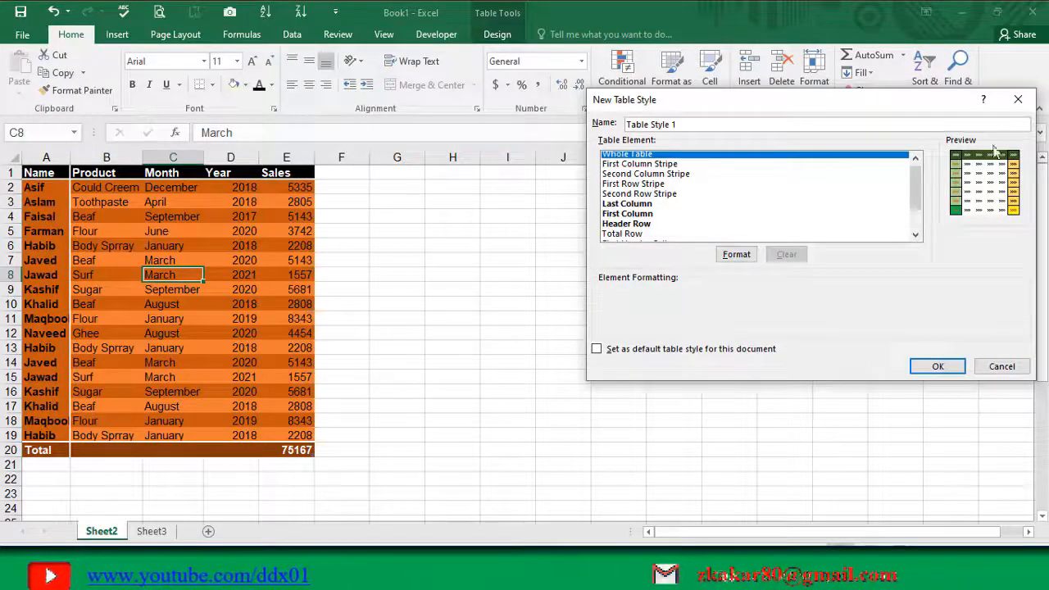
{"action": "left_click", "coordinate": [736, 255]}
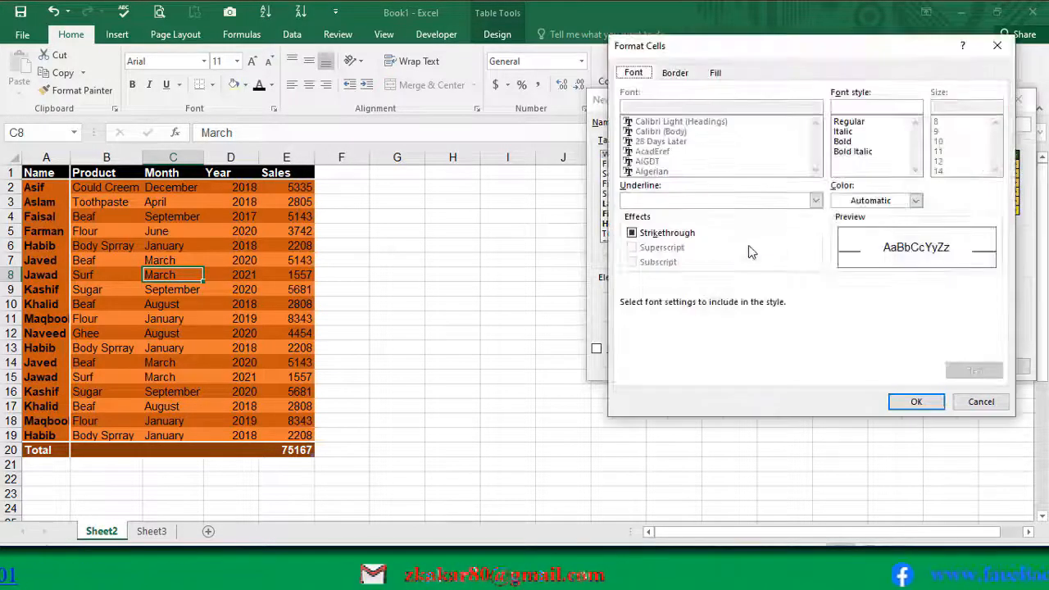
{"action": "left_click", "coordinate": [676, 76]}
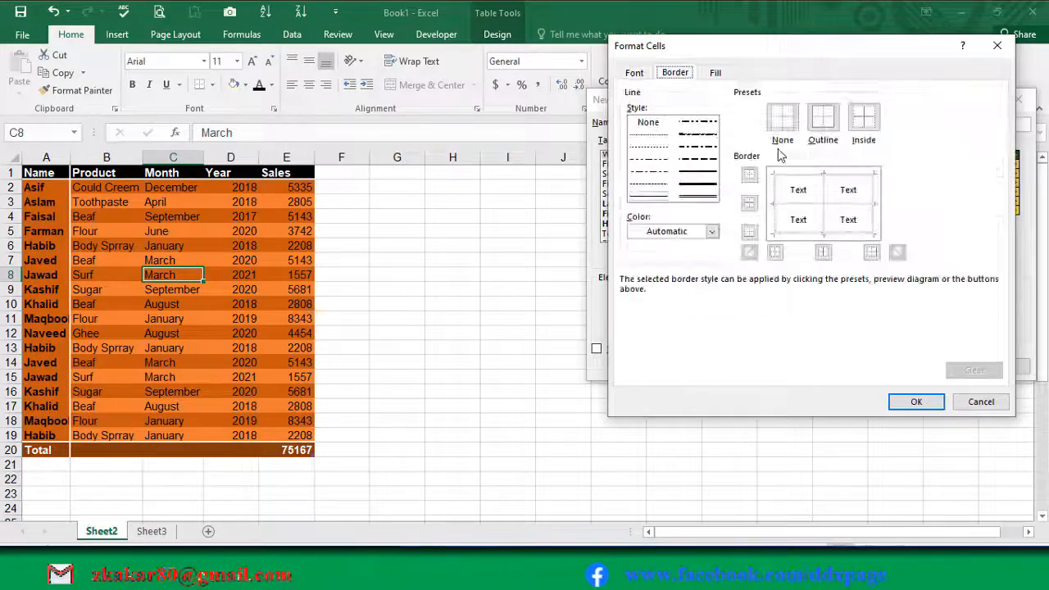
{"action": "left_click", "coordinate": [822, 117]}
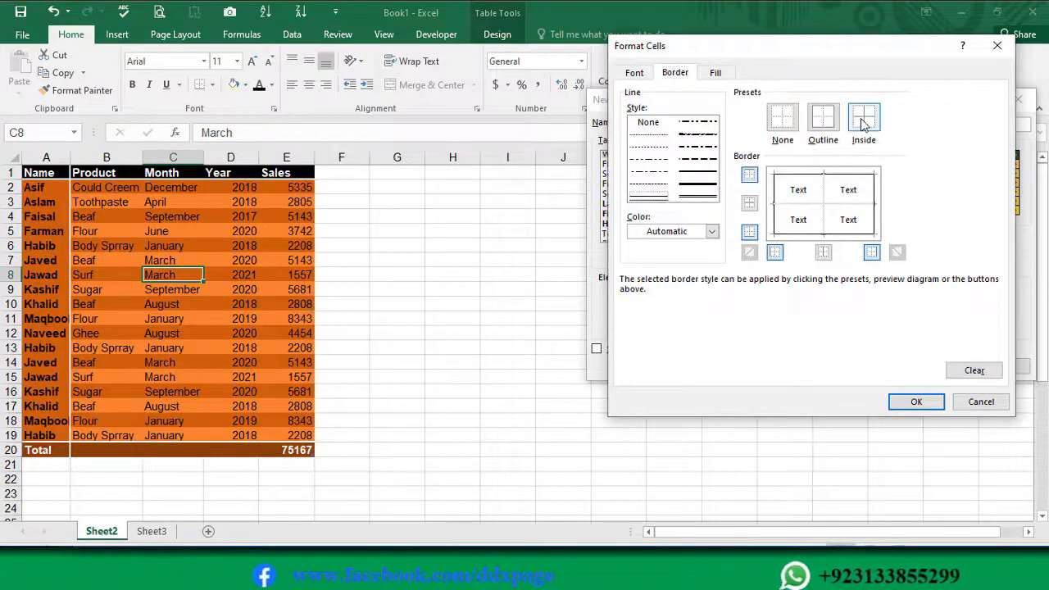
{"action": "left_click", "coordinate": [864, 117]}
{"action": "left_click", "coordinate": [715, 73]}
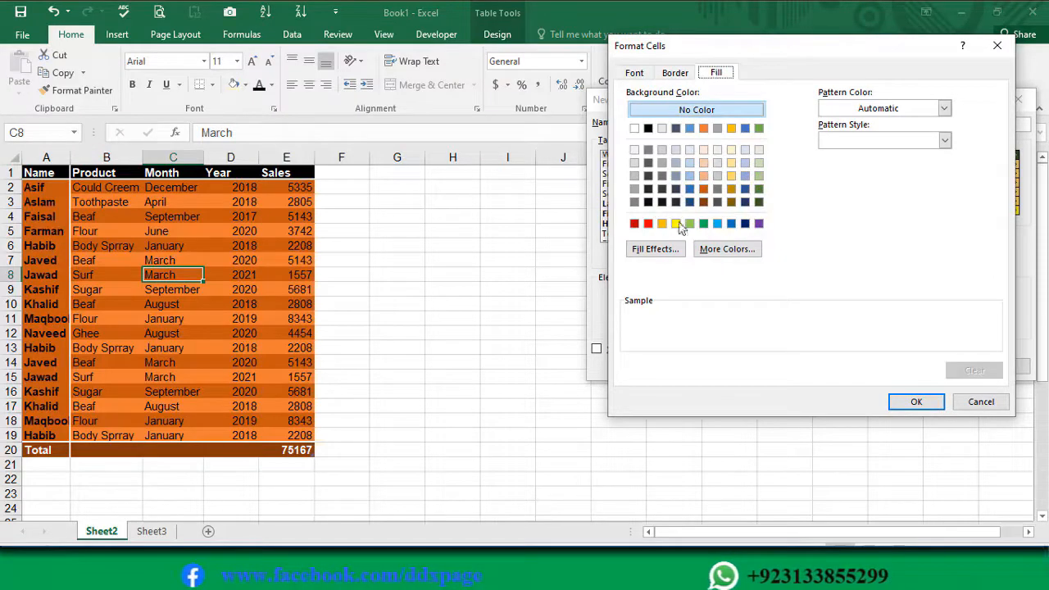
{"action": "left_click", "coordinate": [732, 163]}
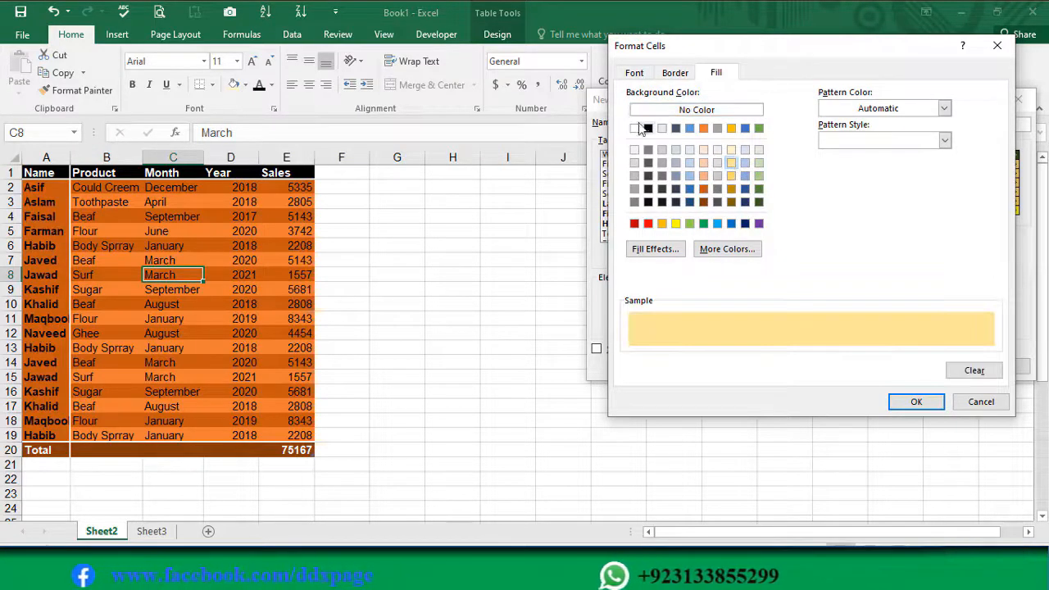
{"action": "left_click", "coordinate": [636, 73]}
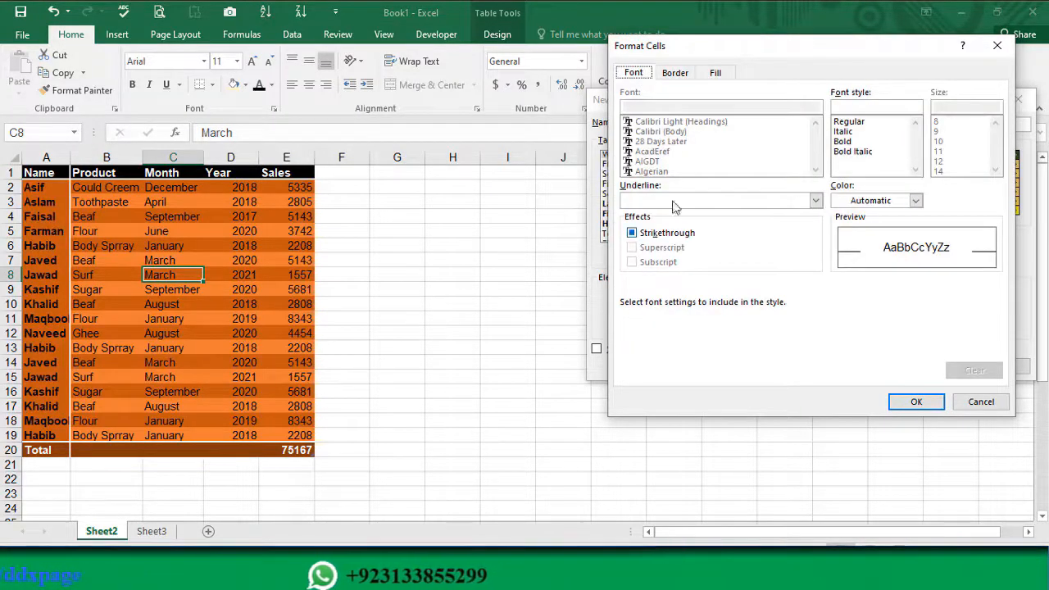
{"action": "left_click", "coordinate": [916, 401]}
Give the Total Row element a thick outline border with thin inside vertical lines.
{"action": "left_click", "coordinate": [622, 234]}
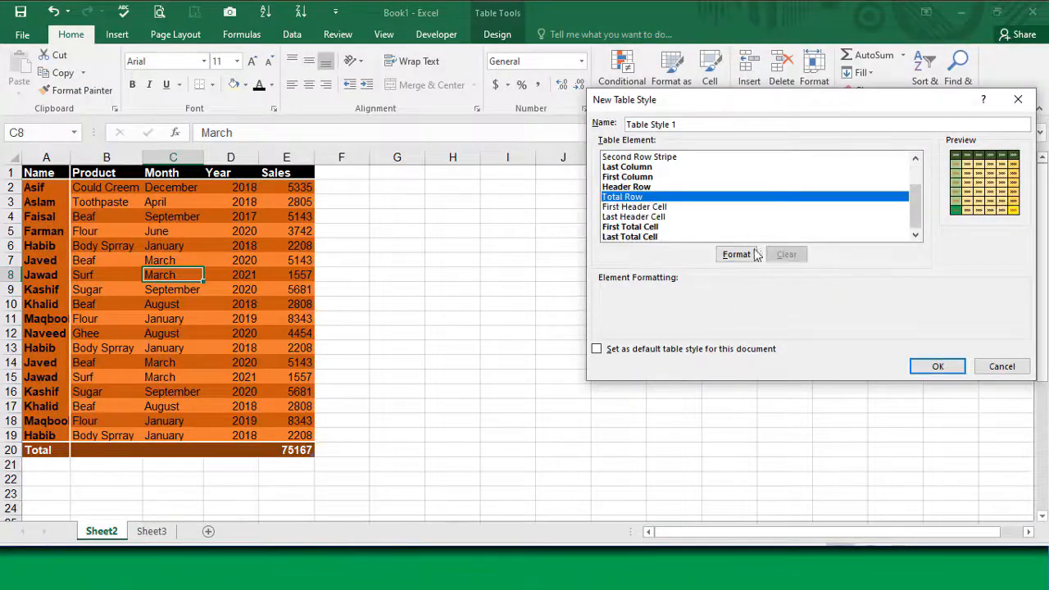
{"action": "left_click", "coordinate": [742, 255]}
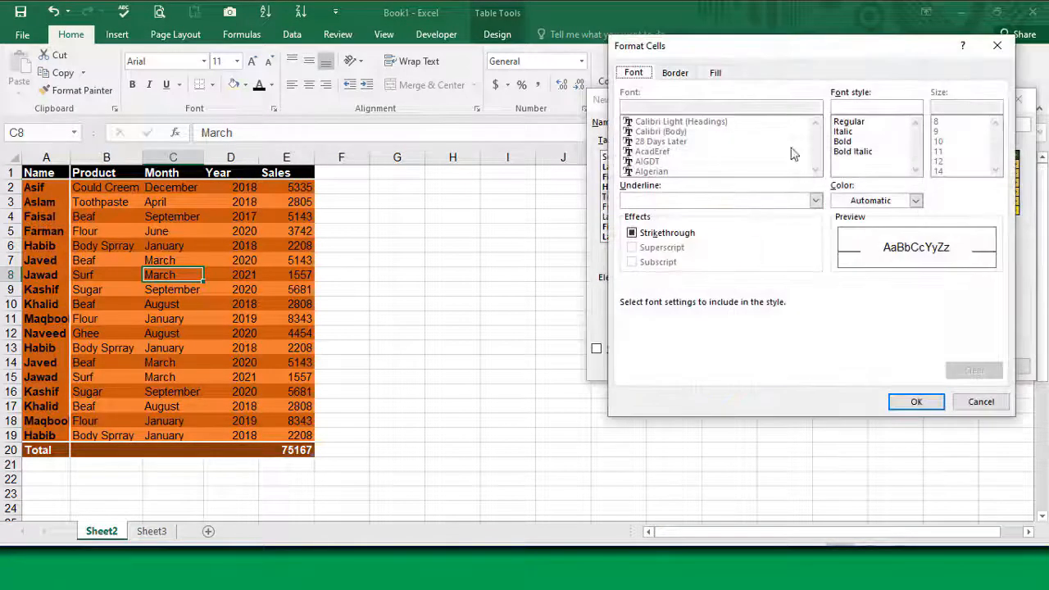
{"action": "left_click", "coordinate": [675, 72]}
{"action": "left_click", "coordinate": [697, 184]}
{"action": "left_click", "coordinate": [823, 117]}
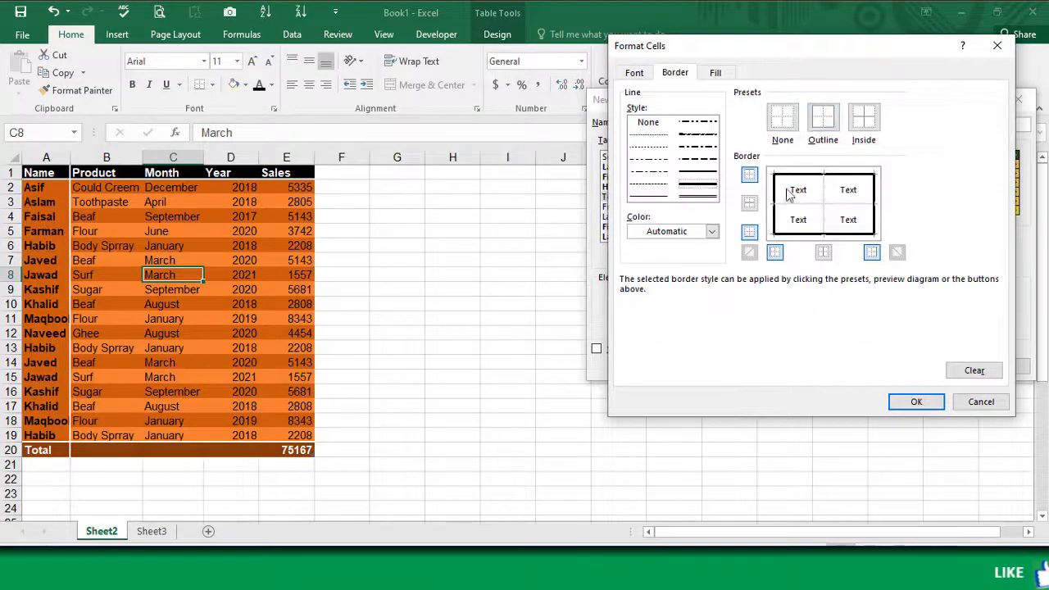
{"action": "left_click", "coordinate": [649, 197]}
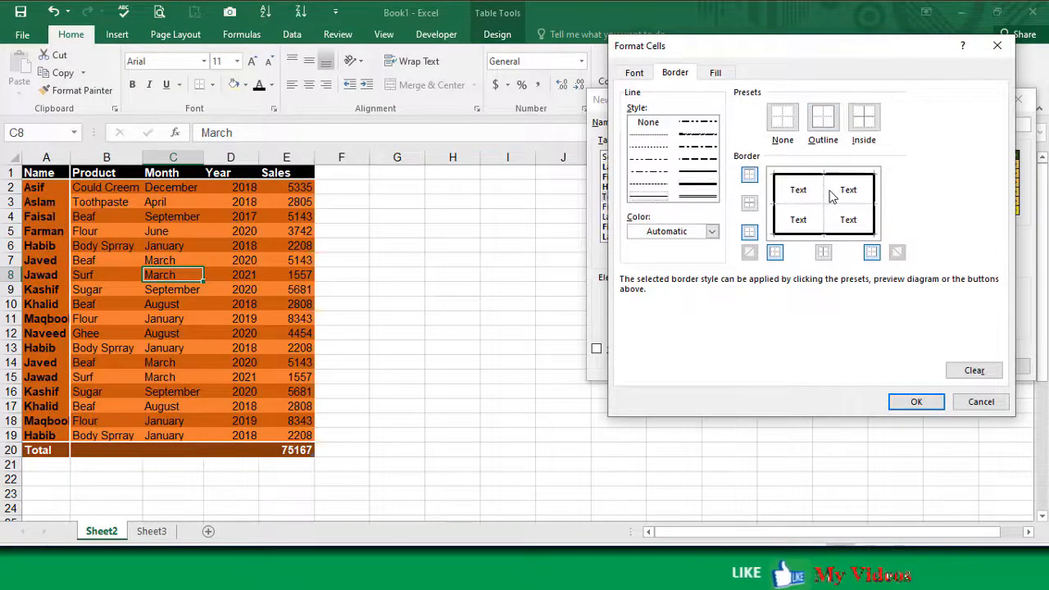
Add a blue fill and a bold white font to the Total Row element and save the new table style.
{"action": "left_click", "coordinate": [715, 72]}
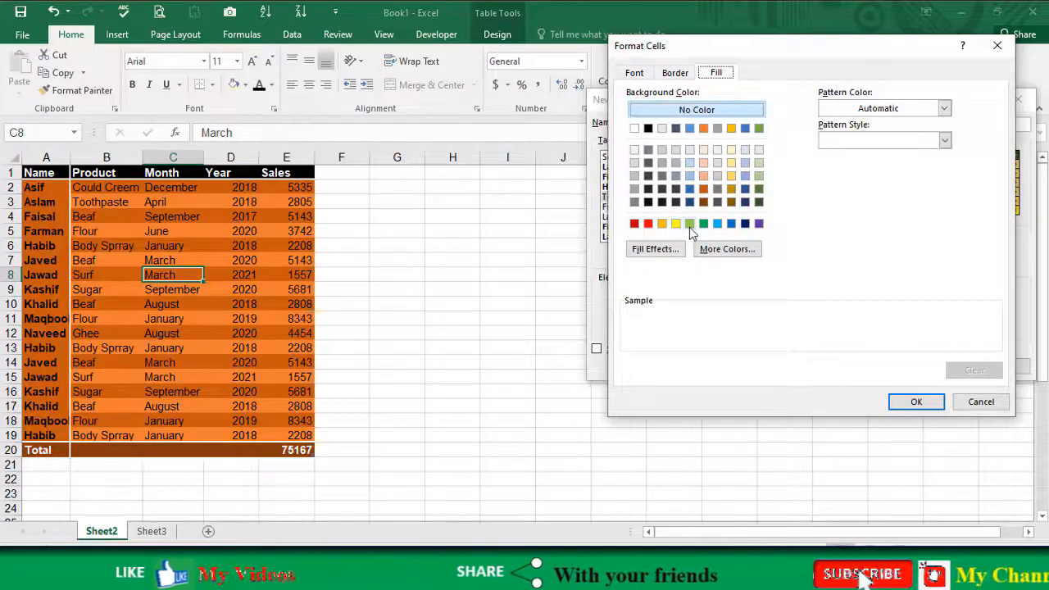
{"action": "left_click", "coordinate": [733, 225]}
{"action": "left_click", "coordinate": [633, 73]}
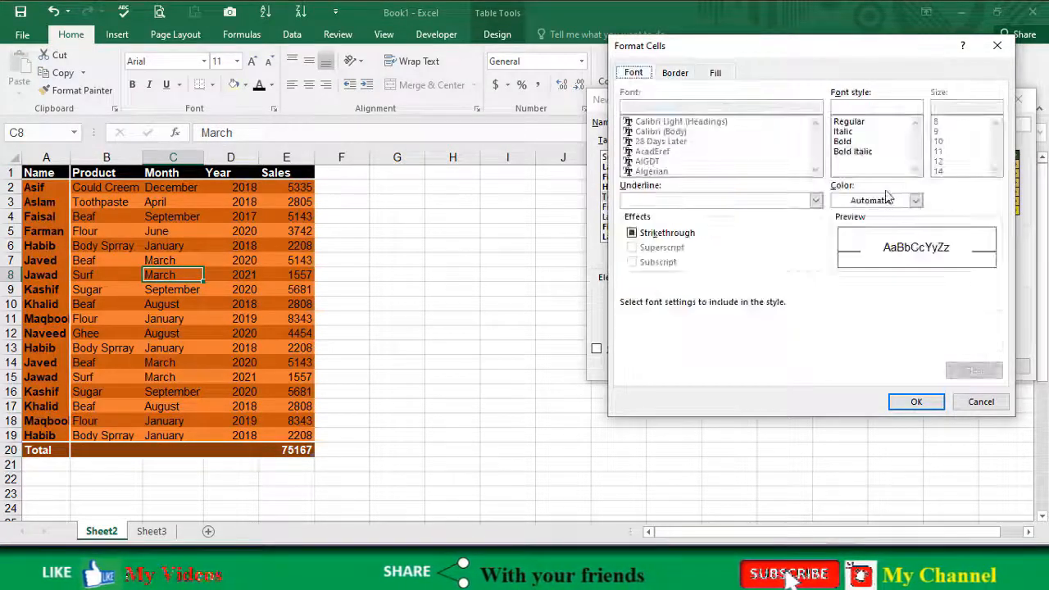
{"action": "left_click", "coordinate": [875, 200]}
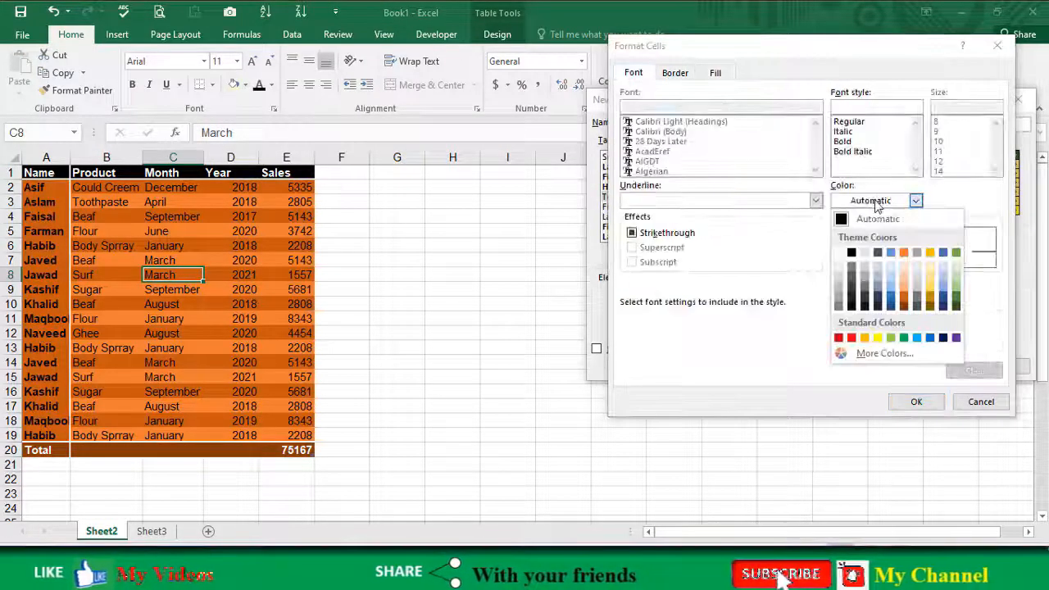
{"action": "left_click", "coordinate": [842, 257]}
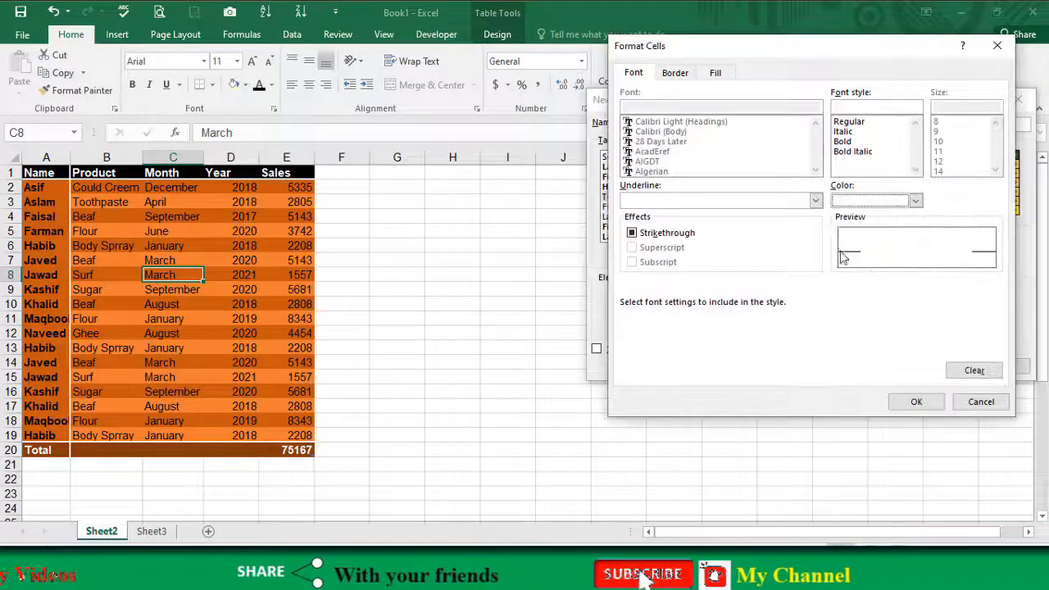
{"action": "left_click", "coordinate": [843, 143]}
{"action": "left_click", "coordinate": [913, 401]}
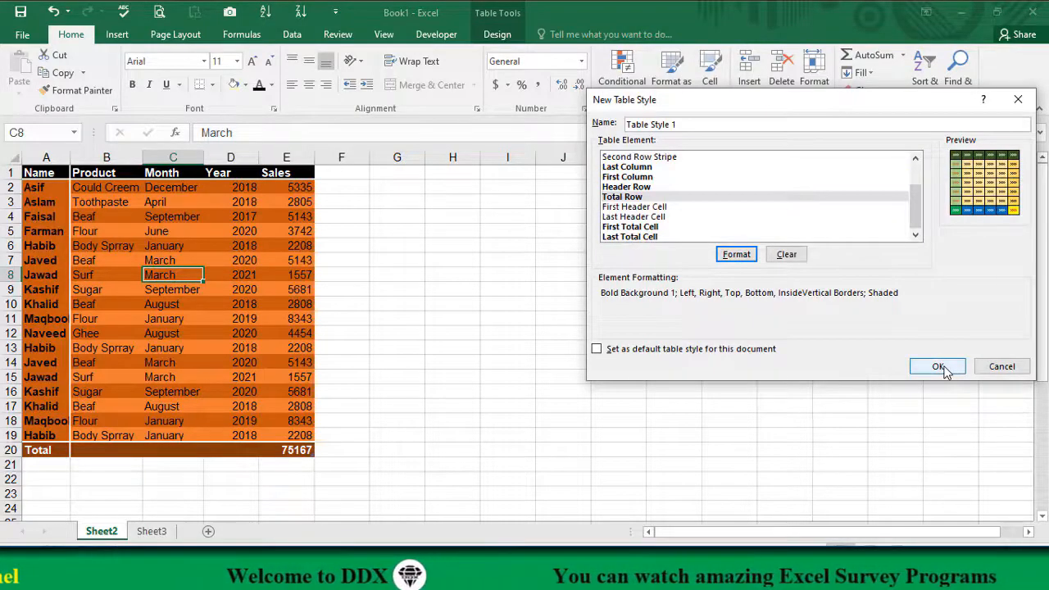
{"action": "left_click", "coordinate": [938, 367]}
Apply the custom table style to the sales table on Sheet2.
{"action": "left_click", "coordinate": [444, 276]}
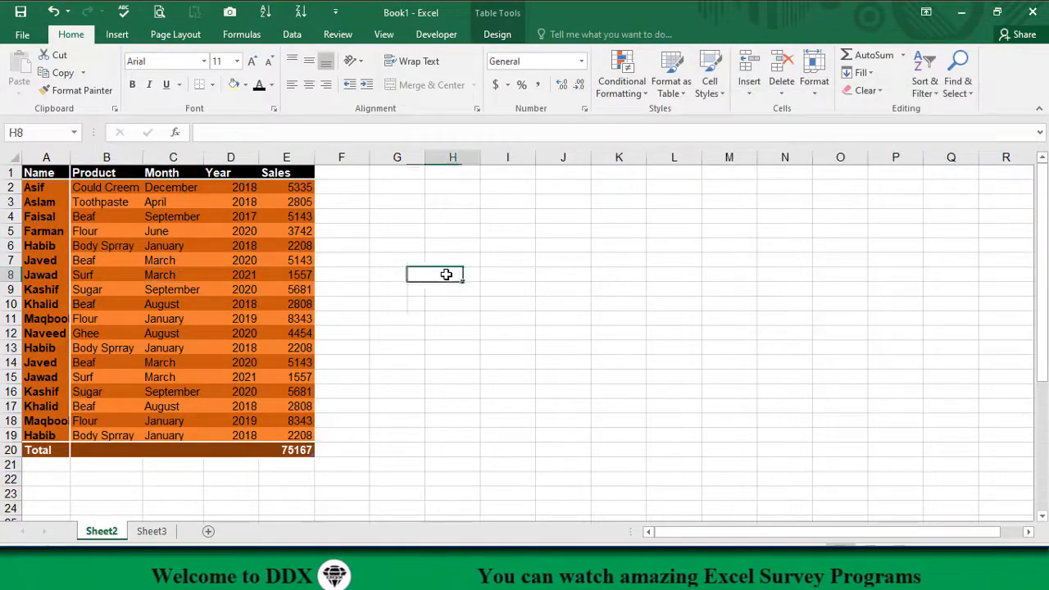
{"action": "left_click", "coordinate": [236, 246]}
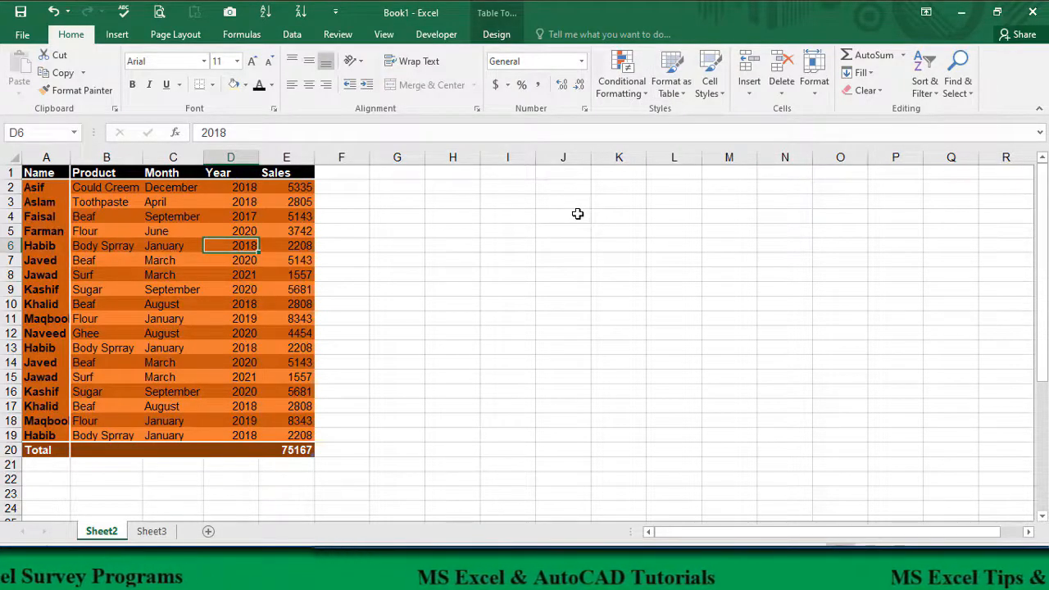
{"action": "left_click", "coordinate": [679, 92]}
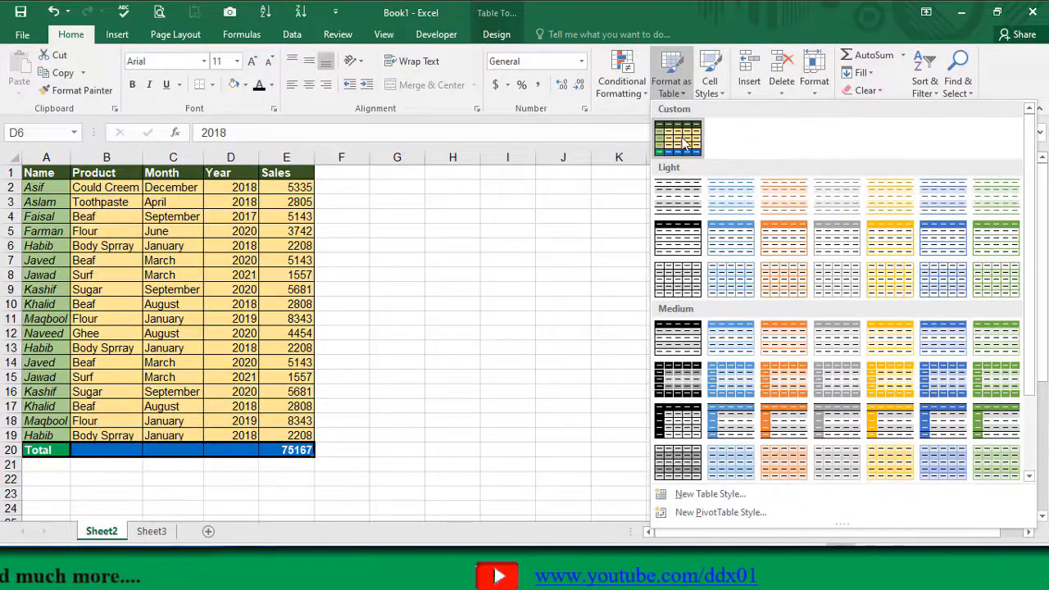
{"action": "left_click", "coordinate": [679, 139]}
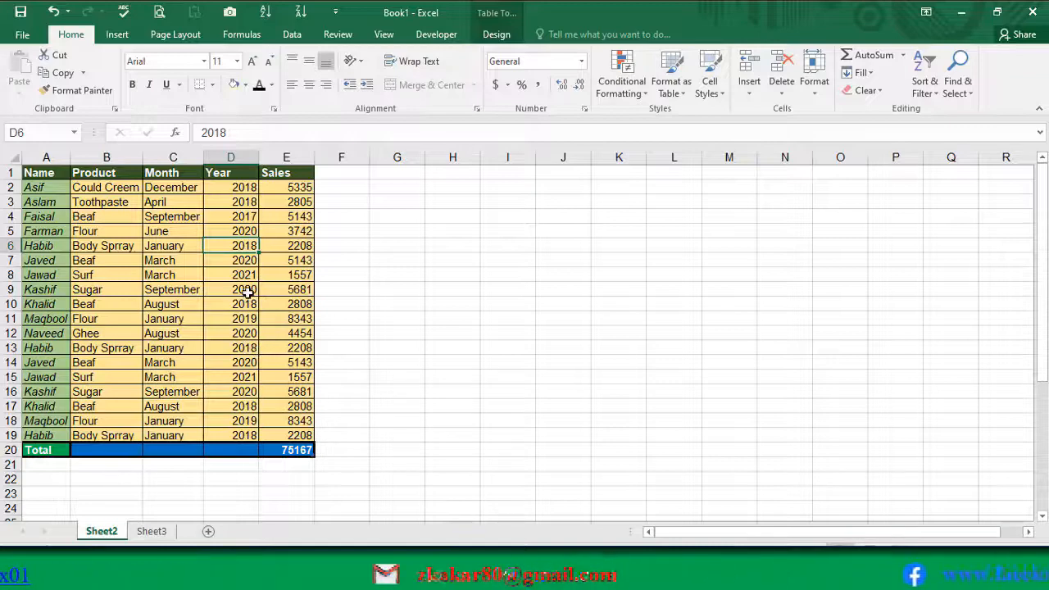
Turn on the Last Column style option for the sales table.
{"action": "left_click", "coordinate": [278, 258]}
{"action": "left_click", "coordinate": [495, 34]}
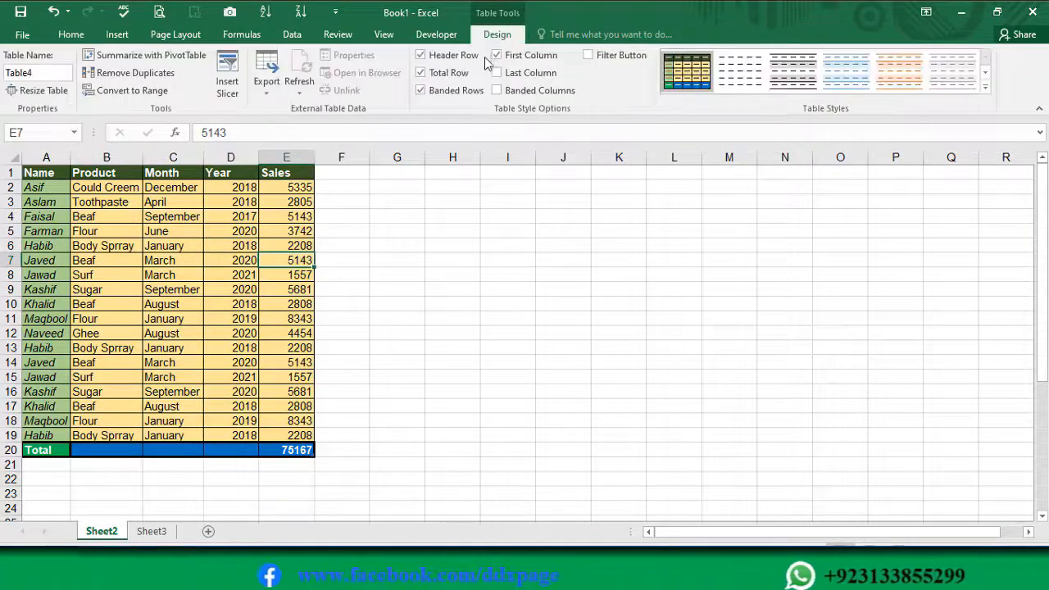
{"action": "left_click", "coordinate": [497, 73]}
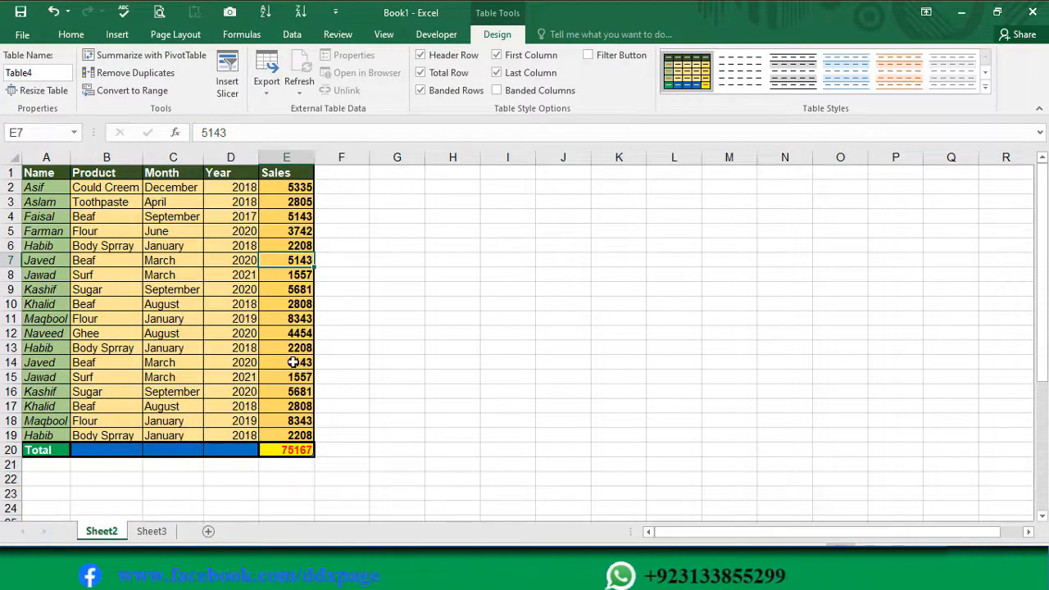
Examine the custom formatting of the table's last column, first column, total row, header row and body cells.
{"action": "left_click", "coordinate": [288, 450]}
{"action": "left_click_drag", "start_coordinate": [288, 420], "coordinate": [289, 197]}
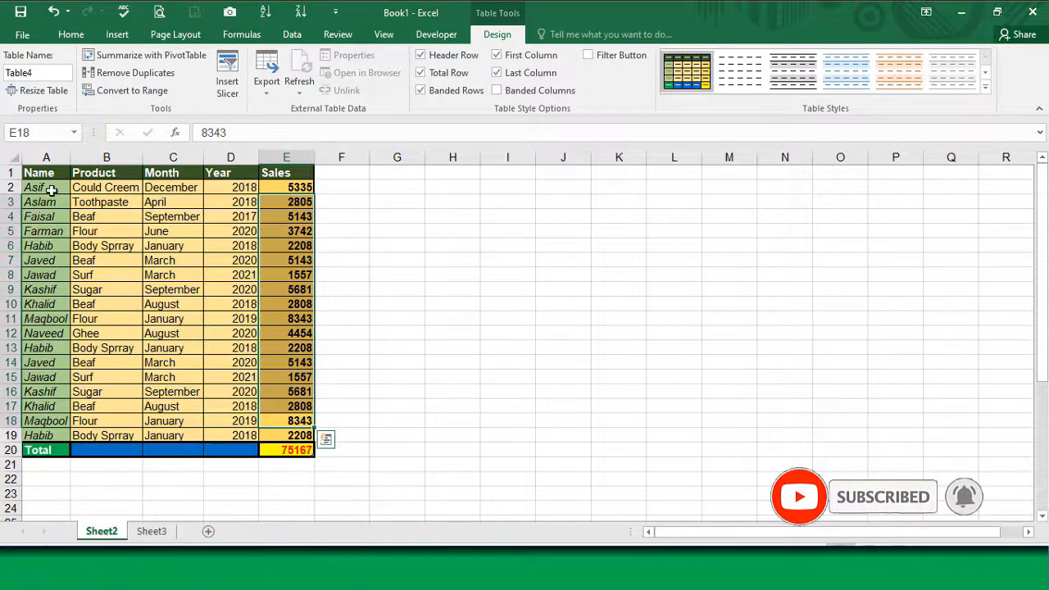
{"action": "left_click_drag", "start_coordinate": [51, 190], "coordinate": [46, 419]}
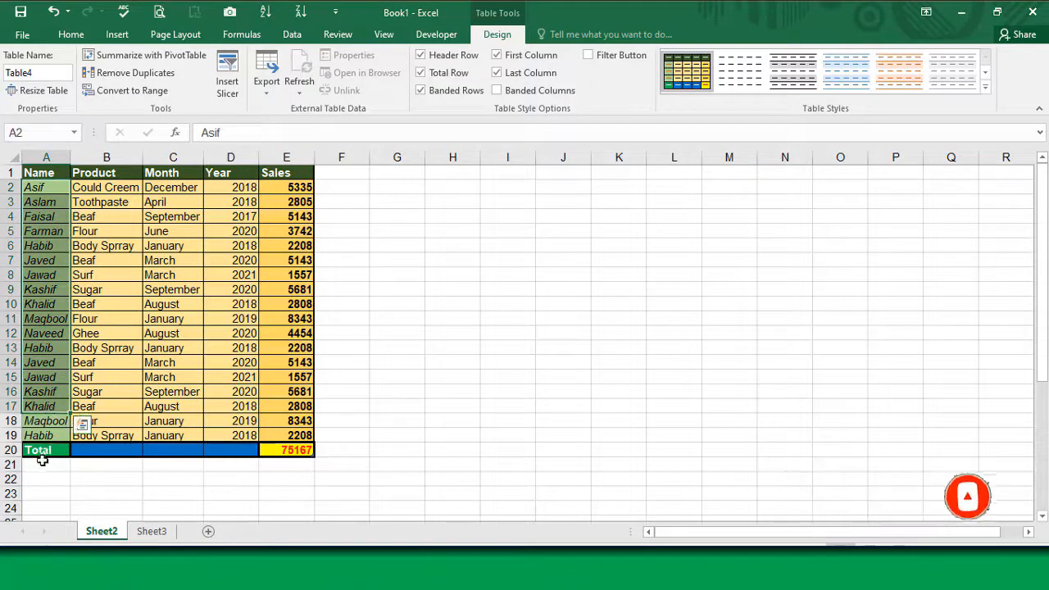
{"action": "left_click", "coordinate": [45, 451]}
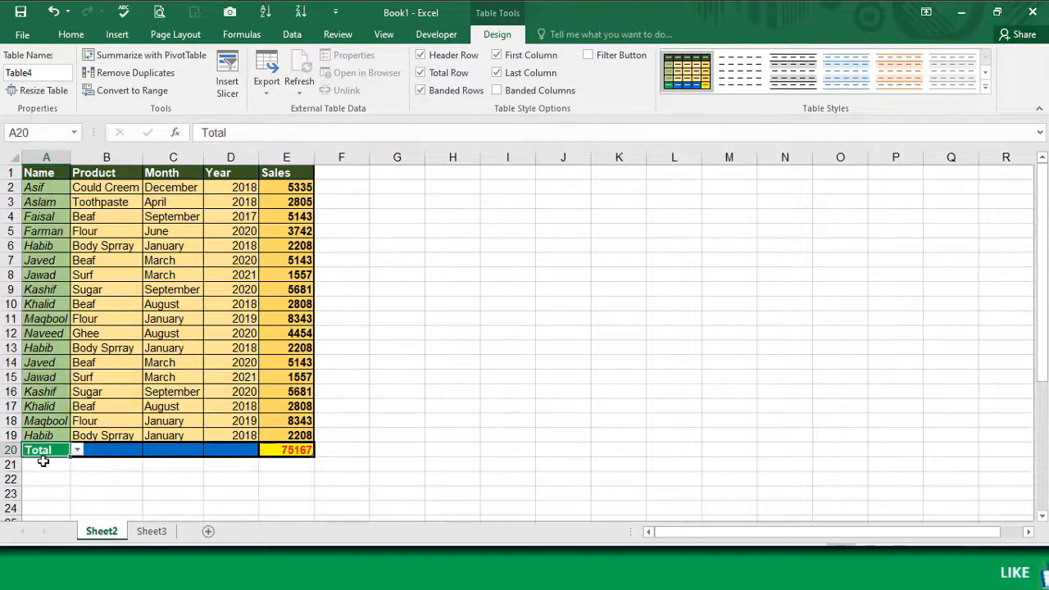
{"action": "left_click_drag", "start_coordinate": [123, 450], "coordinate": [248, 452]}
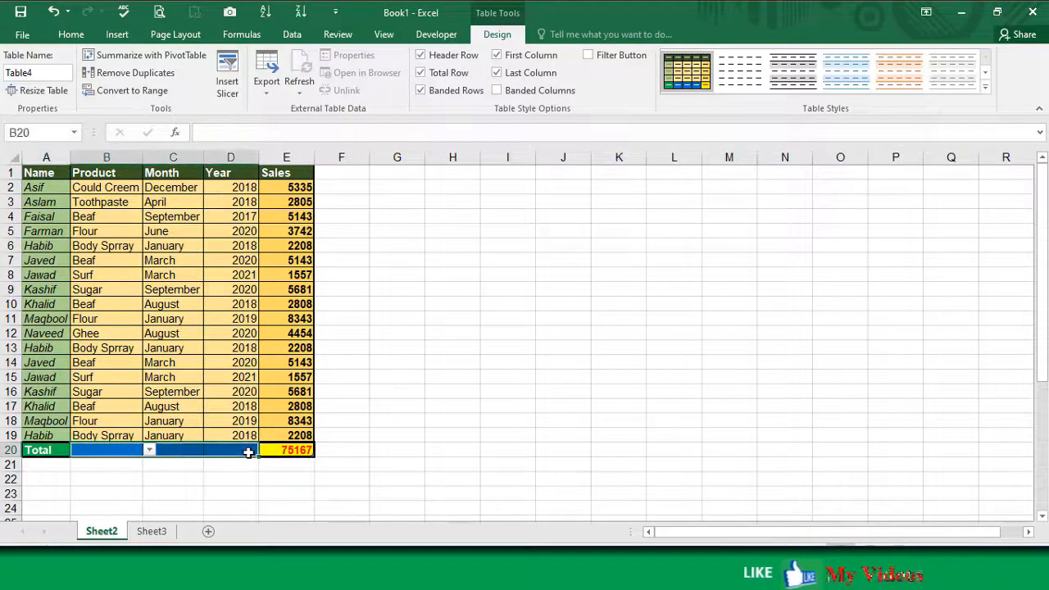
{"action": "left_click_drag", "start_coordinate": [45, 172], "coordinate": [279, 172]}
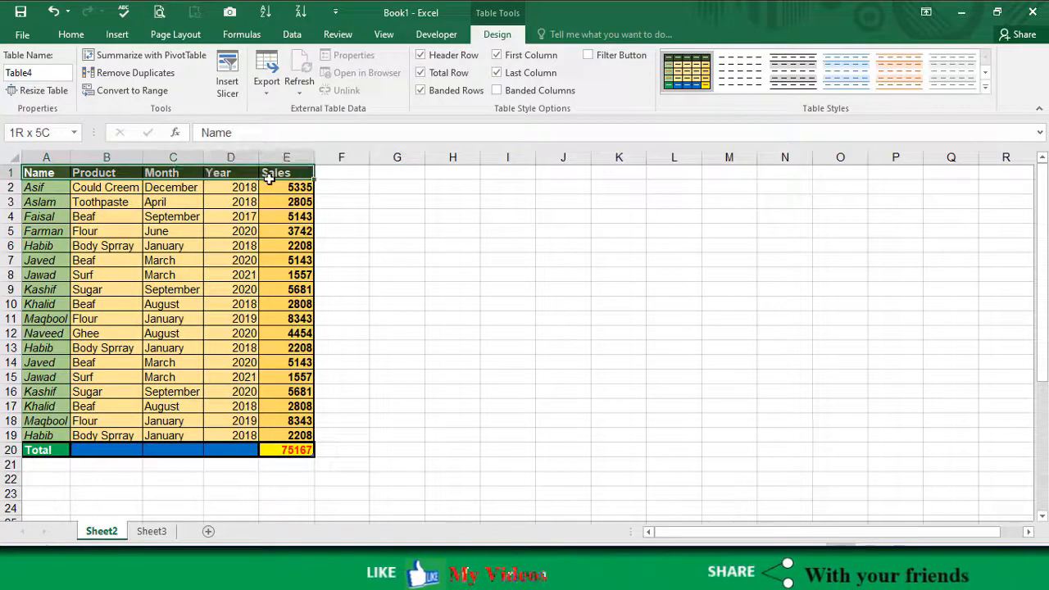
{"action": "left_click_drag", "start_coordinate": [111, 188], "coordinate": [249, 434]}
{"action": "left_click", "coordinate": [128, 304]}
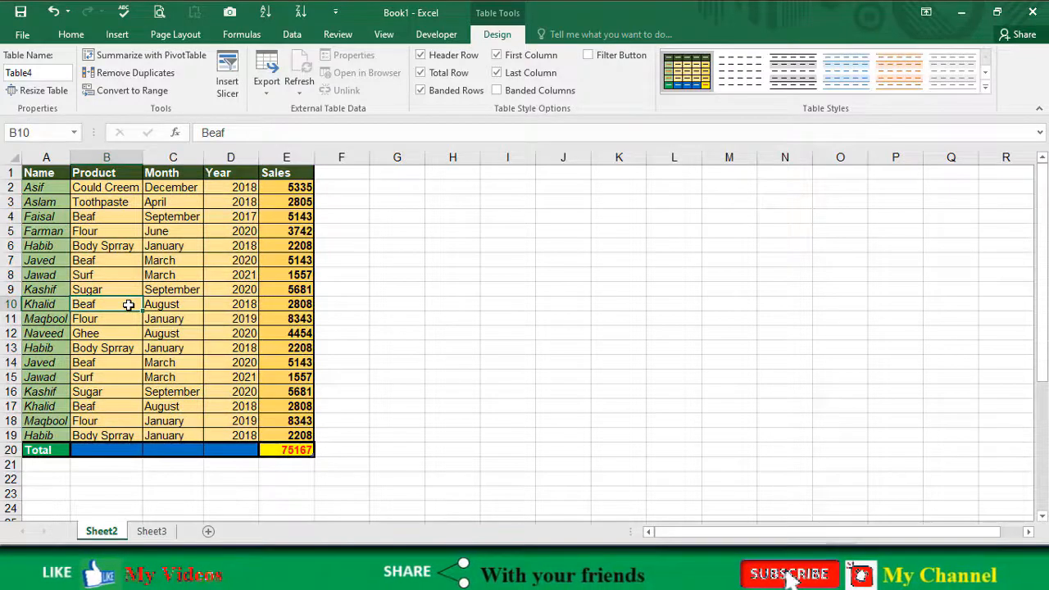
Toggle the table's Banded Rows and Banded Columns options, leaving both turned off.
{"action": "left_click", "coordinate": [422, 90]}
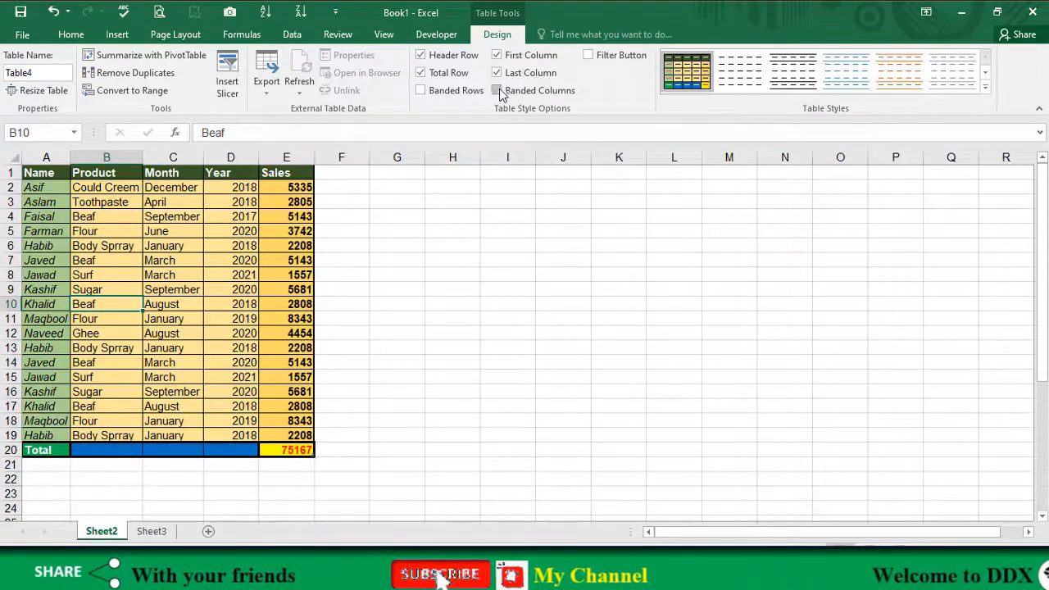
{"action": "left_click", "coordinate": [420, 90]}
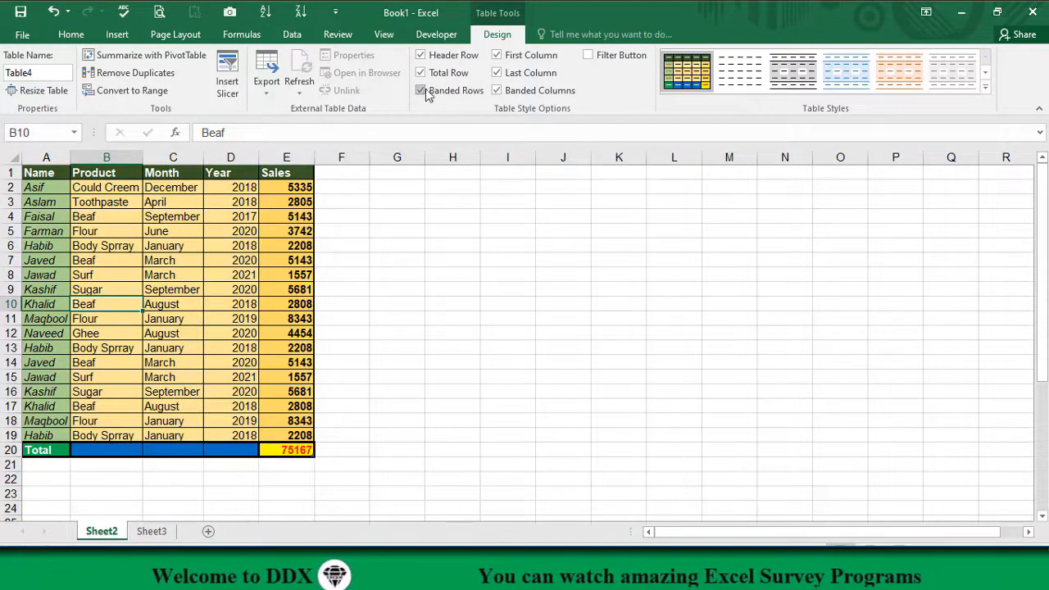
{"action": "left_click", "coordinate": [496, 90]}
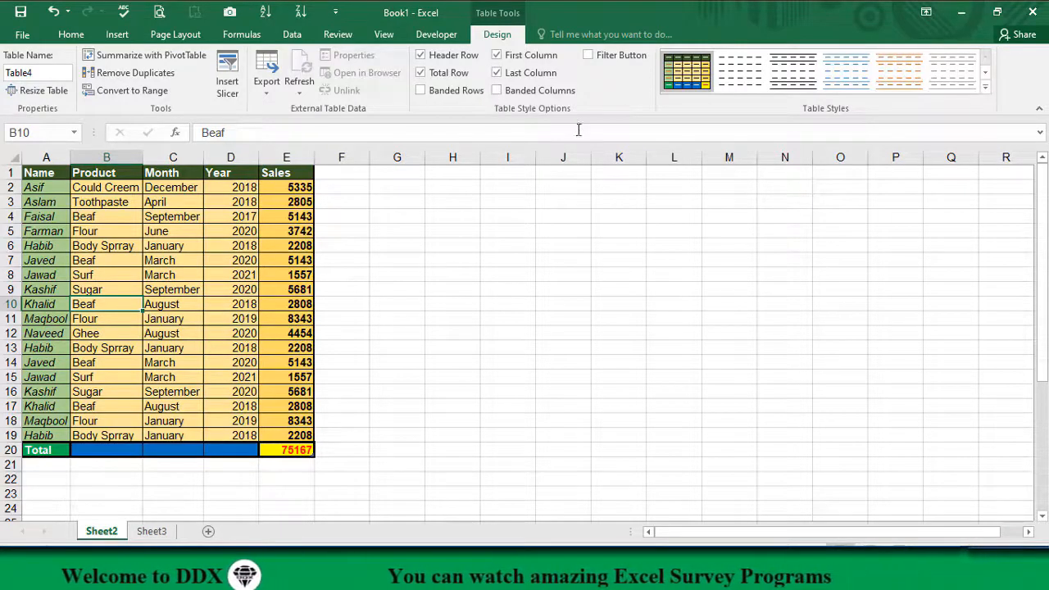
Show the filter buttons in the table's header row.
{"action": "left_click", "coordinate": [202, 221]}
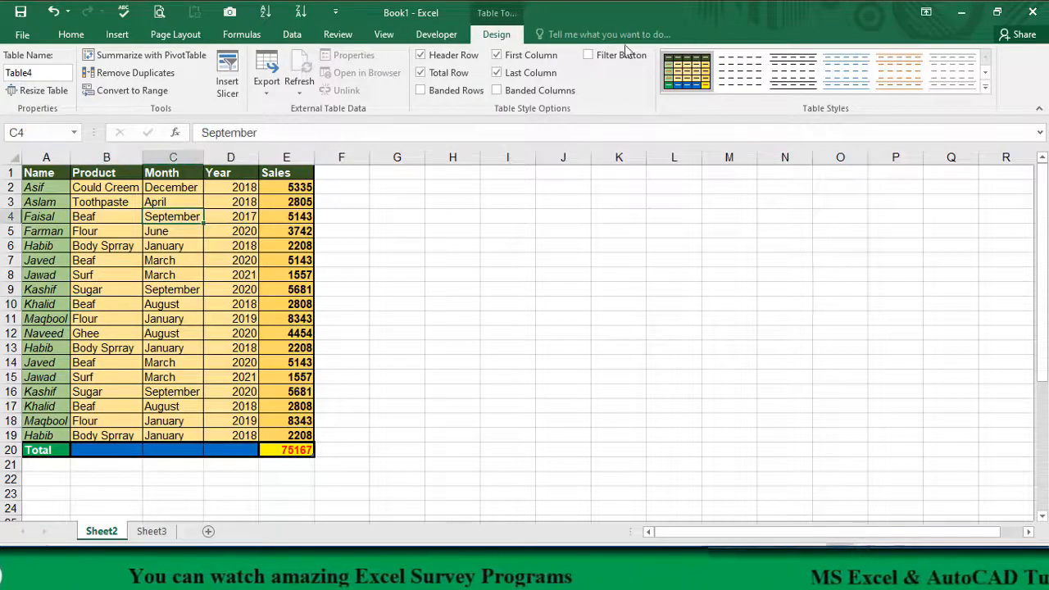
{"action": "left_click", "coordinate": [587, 55]}
{"action": "left_click", "coordinate": [206, 275]}
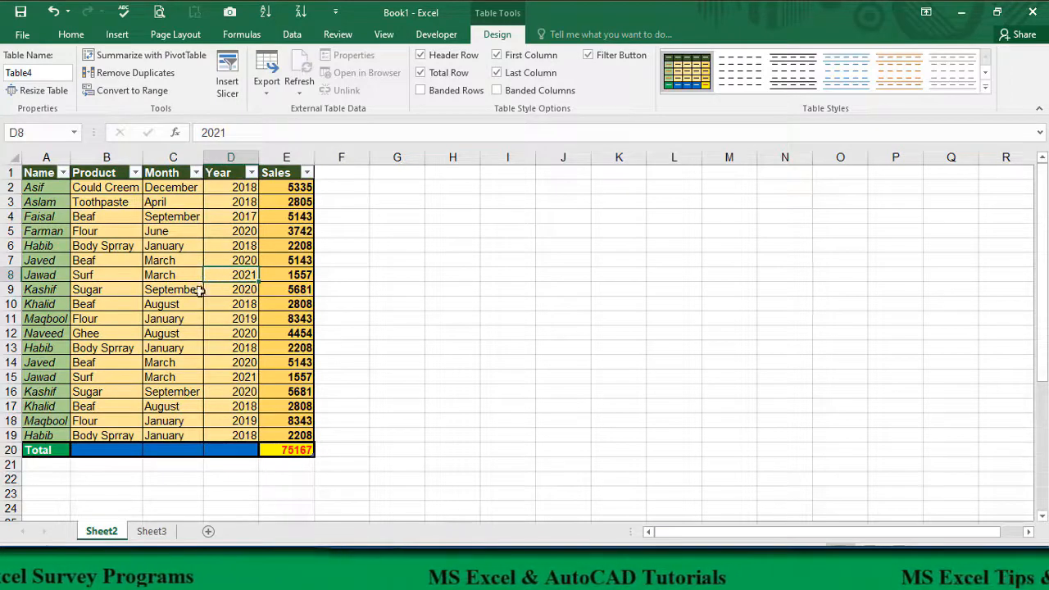
{"action": "left_click", "coordinate": [73, 260]}
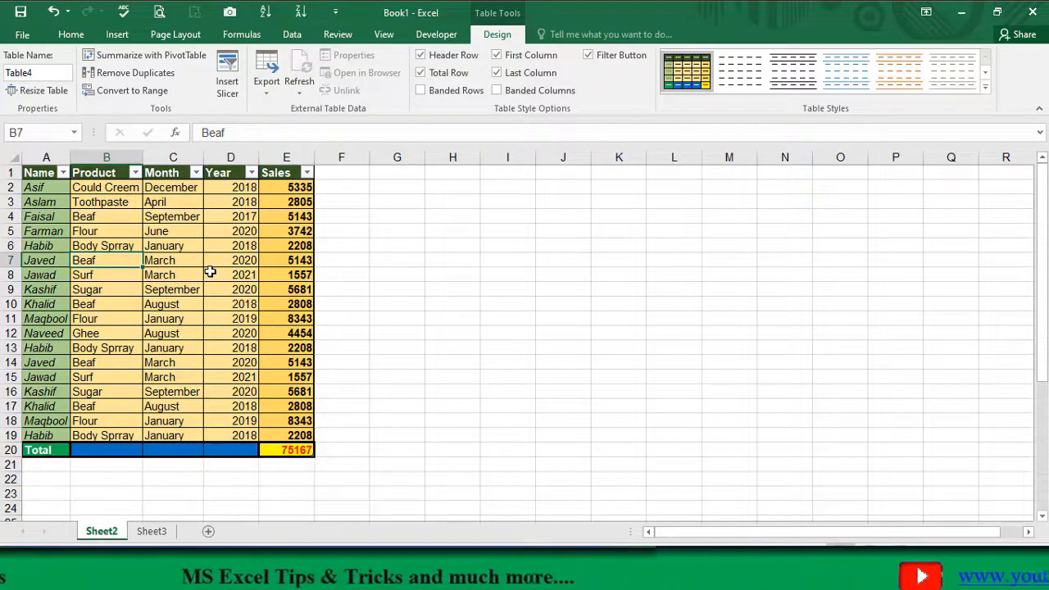
{"action": "left_click", "coordinate": [225, 276]}
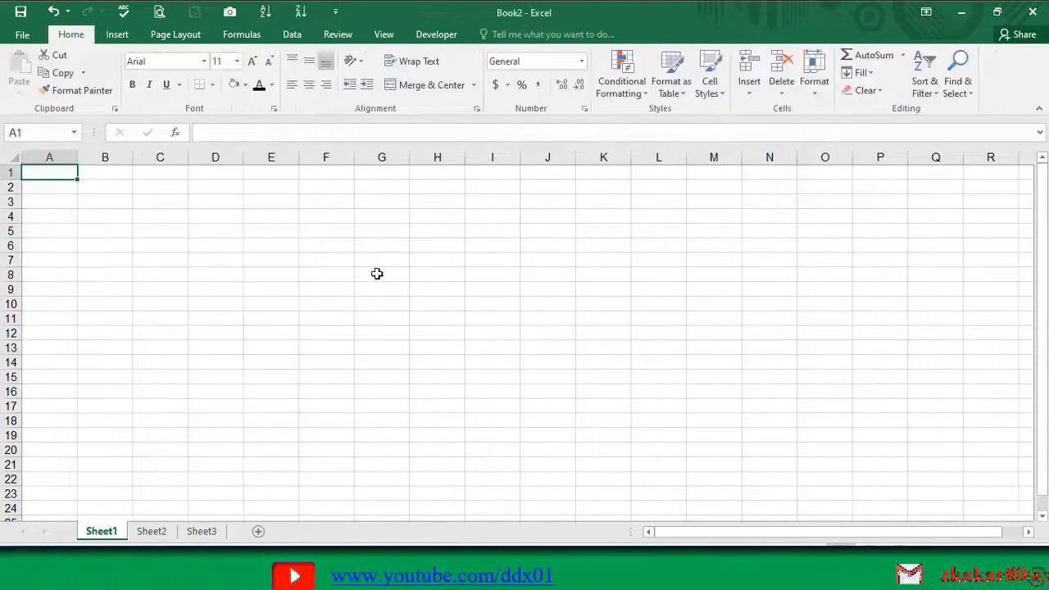
Copy the whole table from Book1, including headings and total row, and paste its values at A1 of Sheet1 in Book2.
{"action": "left_click", "coordinate": [379, 273]}
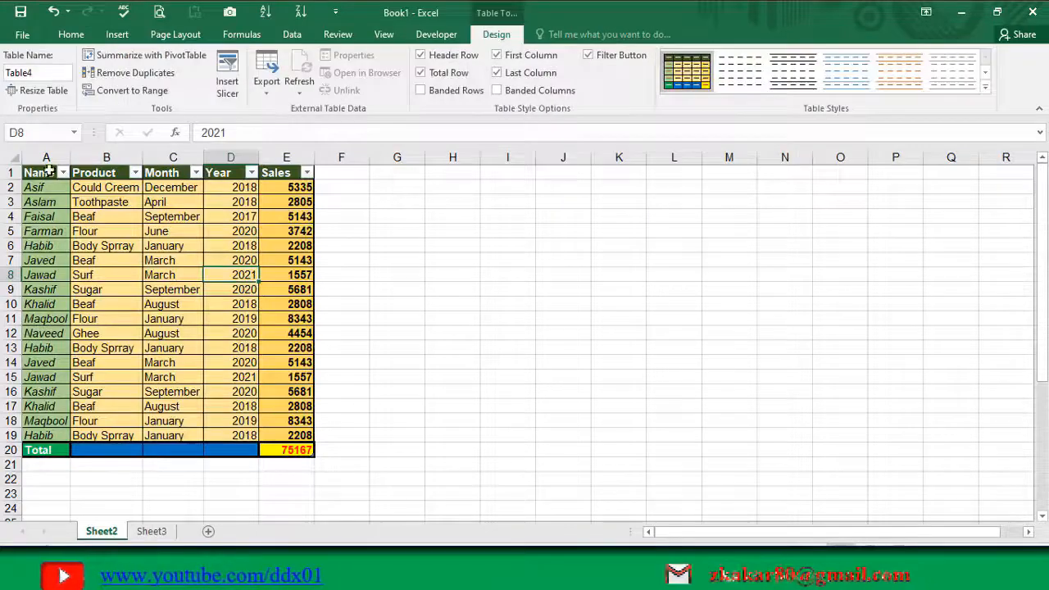
{"action": "key", "text": "ctrl+a"}
{"action": "right_click", "coordinate": [281, 222]}
{"action": "left_click", "coordinate": [281, 222]}
{"action": "key", "text": "alt+Tab"}
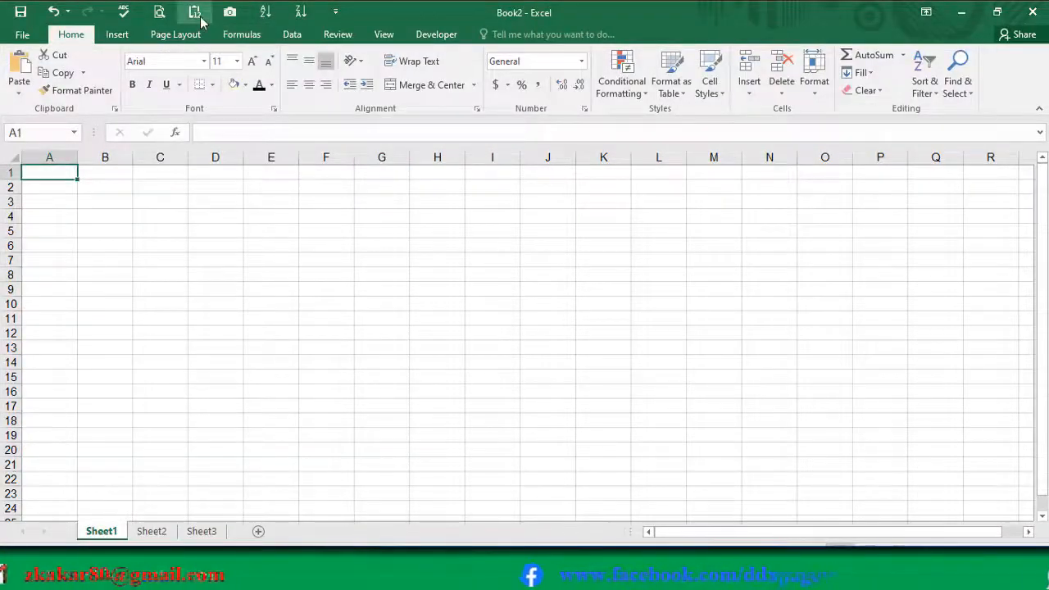
{"action": "key", "text": "ctrl+v"}
Check the table styles offered for the pasted data in Book2 for the custom style.
{"action": "left_click", "coordinate": [144, 330]}
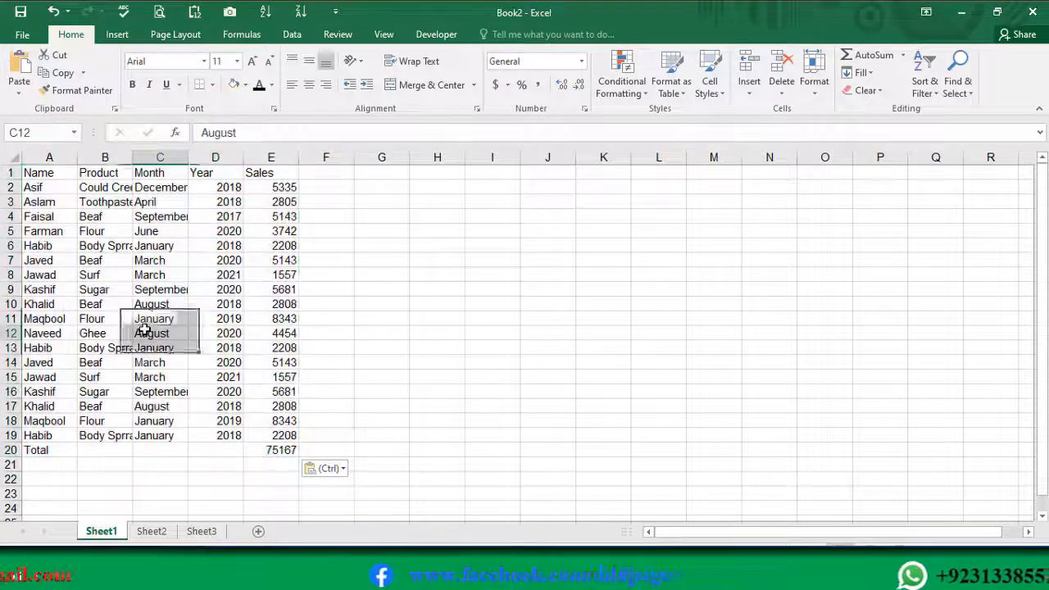
{"action": "left_click", "coordinate": [681, 94]}
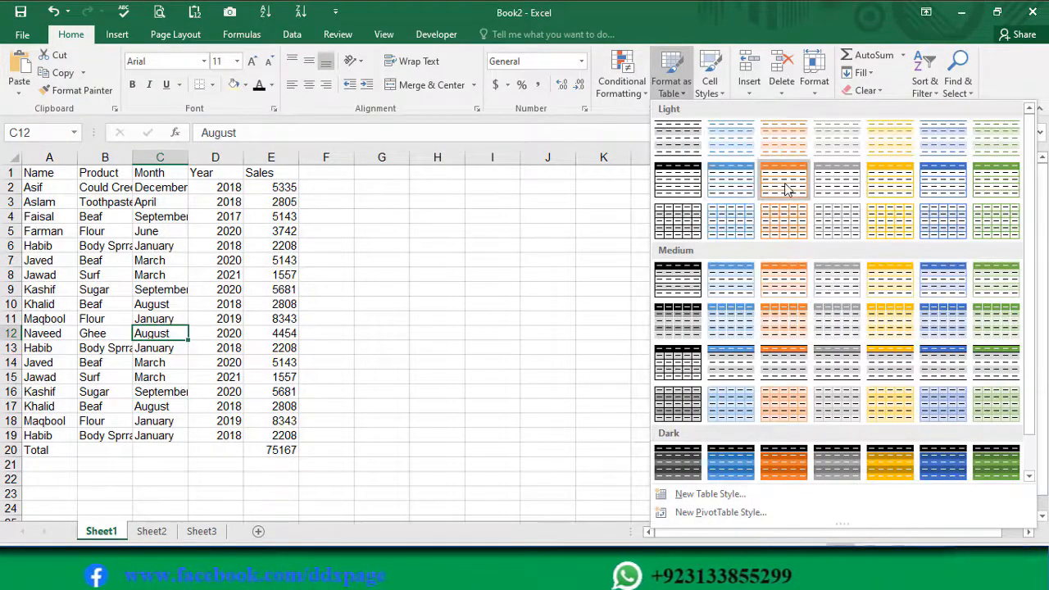
{"action": "left_click", "coordinate": [529, 224]}
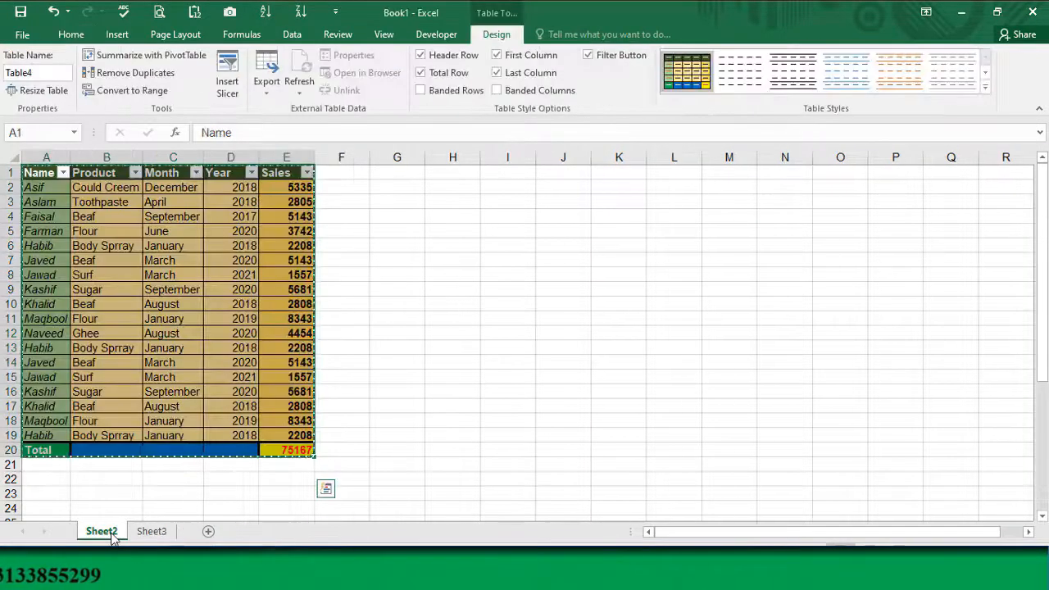
Transfer Book1's Sheet2 into Book2 with Move or Copy, placing it before Sheet1.
{"action": "right_click", "coordinate": [103, 531]}
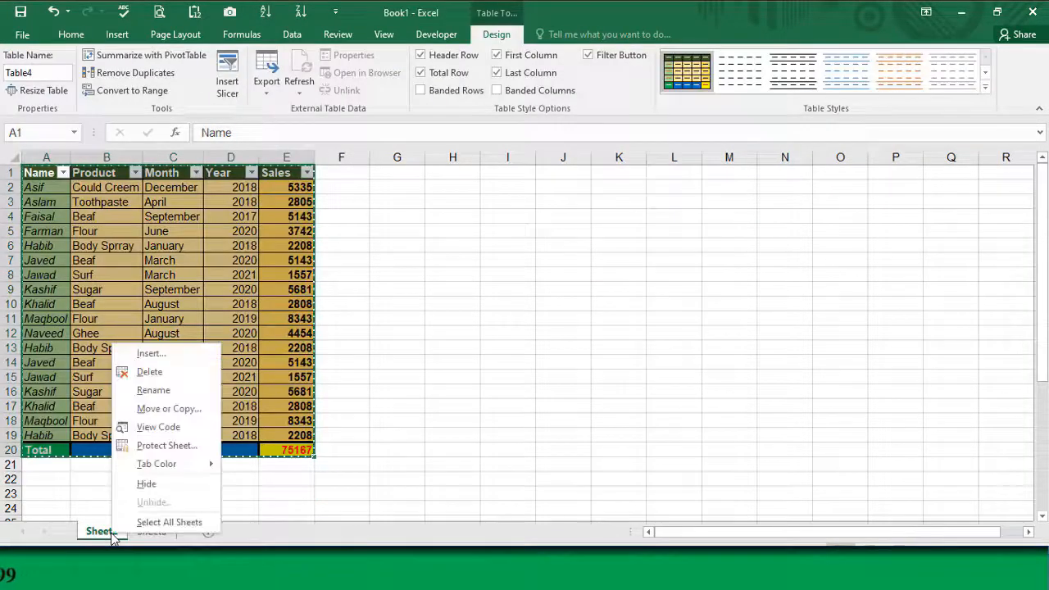
{"action": "left_click", "coordinate": [195, 408]}
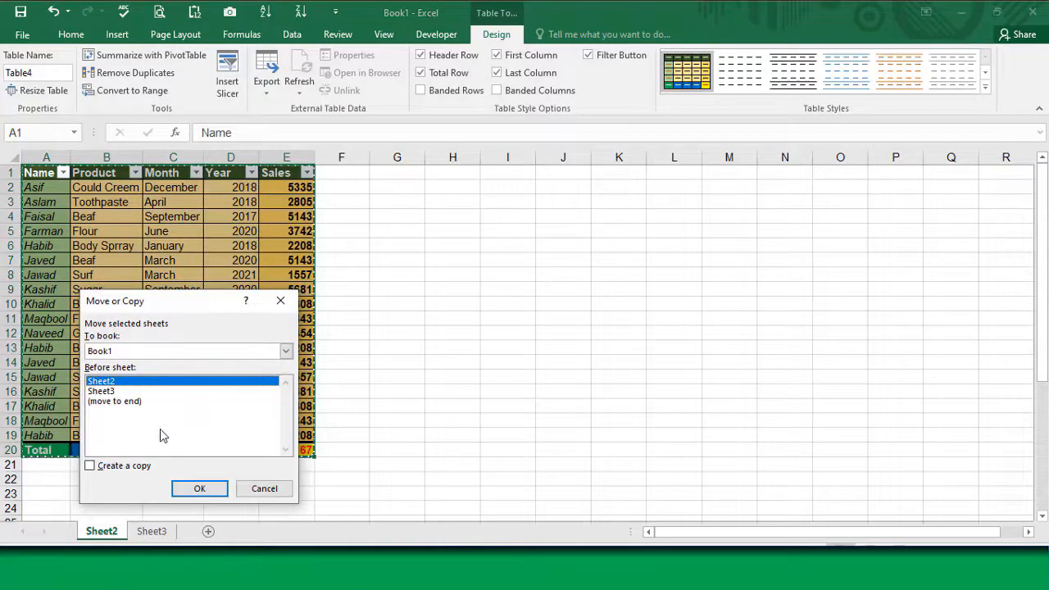
{"action": "left_click", "coordinate": [124, 352]}
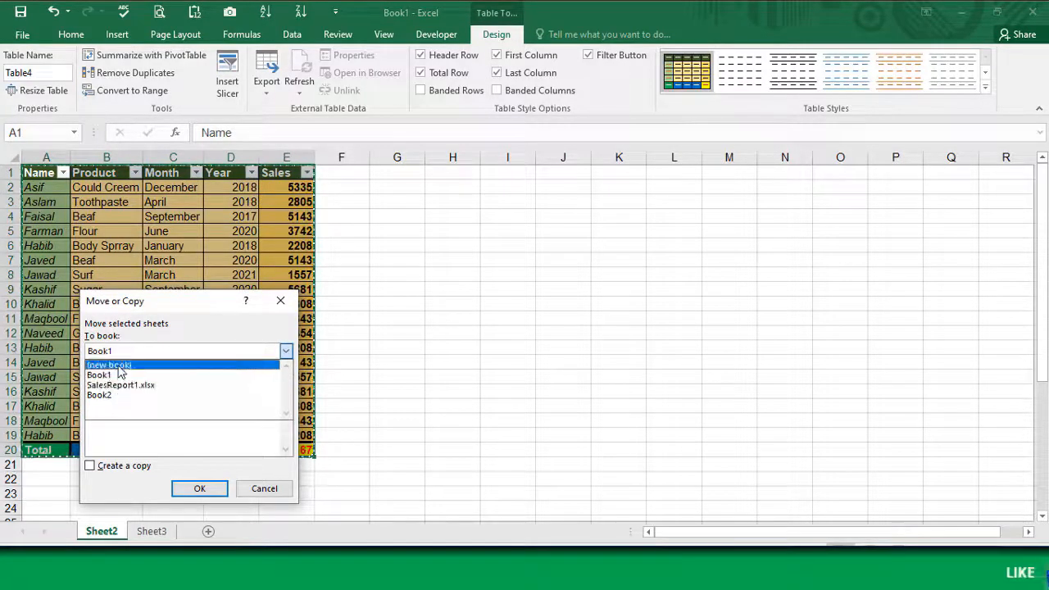
{"action": "left_click", "coordinate": [111, 375]}
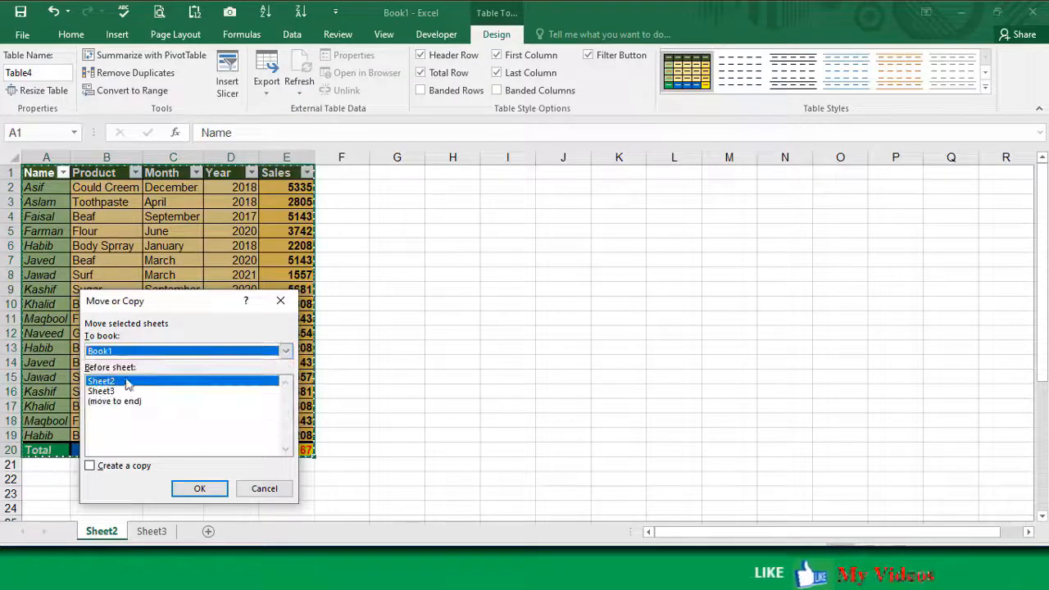
{"action": "left_click", "coordinate": [144, 354]}
{"action": "left_click", "coordinate": [117, 395]}
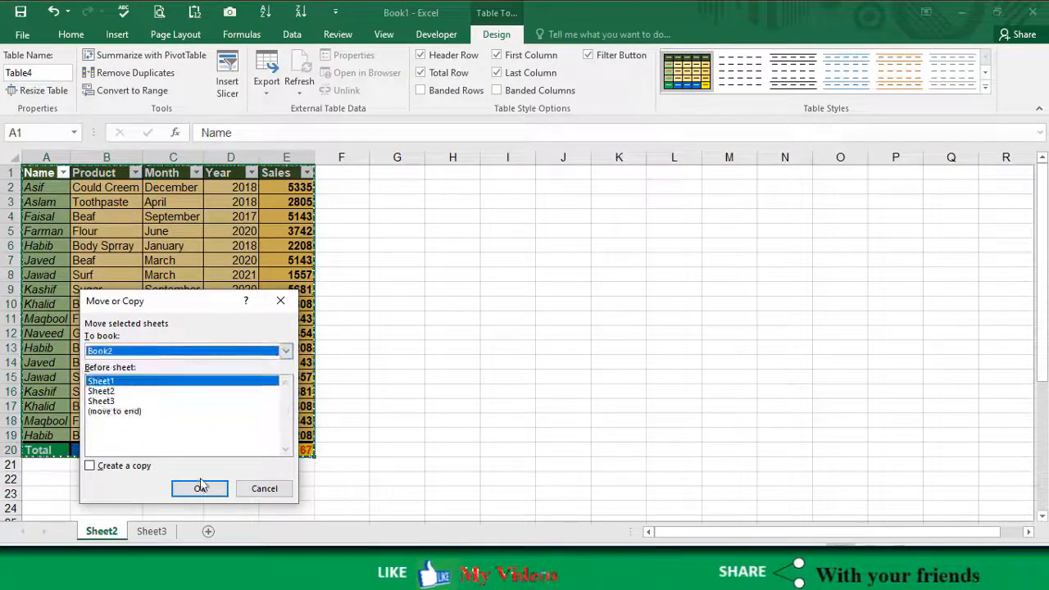
{"action": "left_click", "coordinate": [90, 465]}
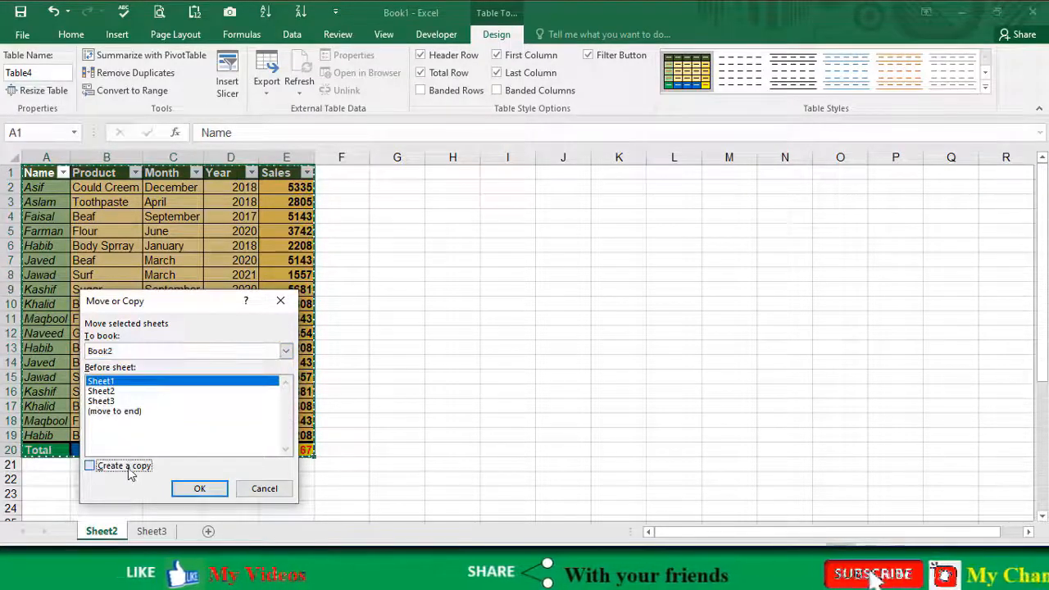
{"action": "left_click", "coordinate": [199, 489]}
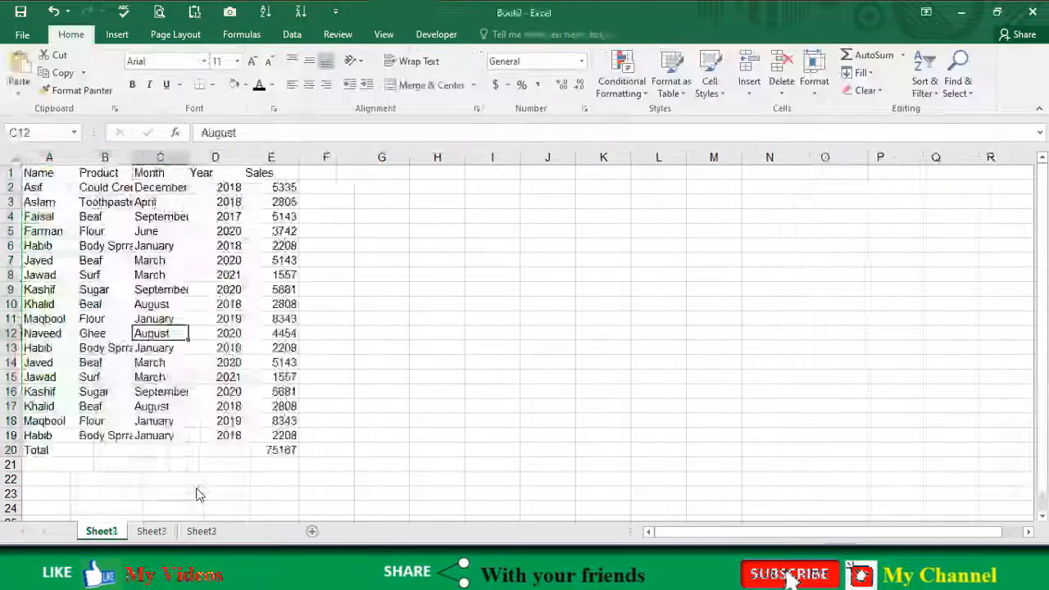
Compare the transferred sheet with Sheet1 in Book2 and check whether the custom table style is offered for Sheet1's plain data.
{"action": "left_click", "coordinate": [167, 531]}
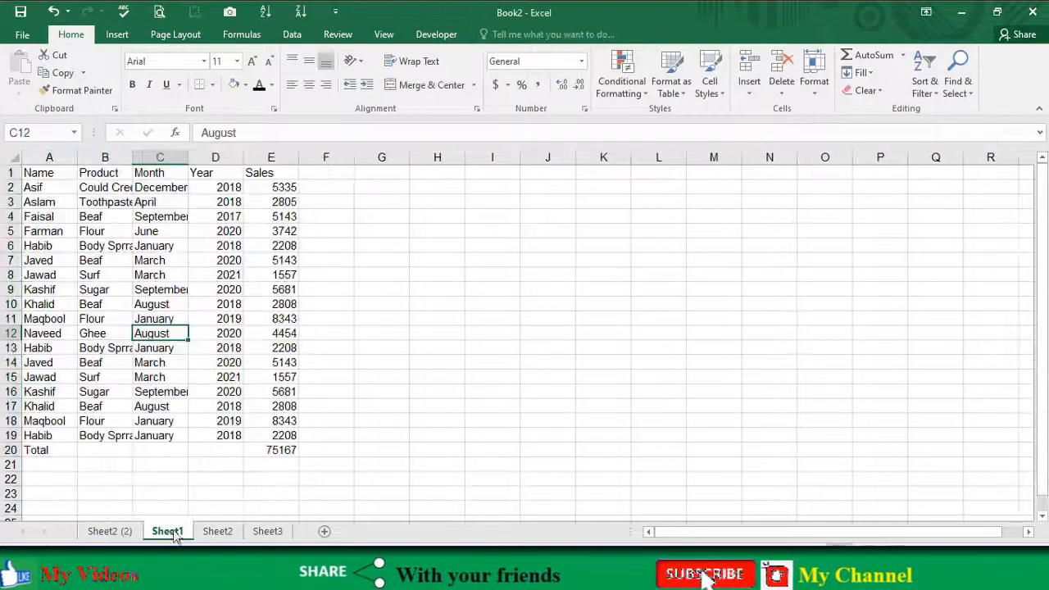
{"action": "left_click", "coordinate": [131, 365]}
{"action": "left_click", "coordinate": [107, 531]}
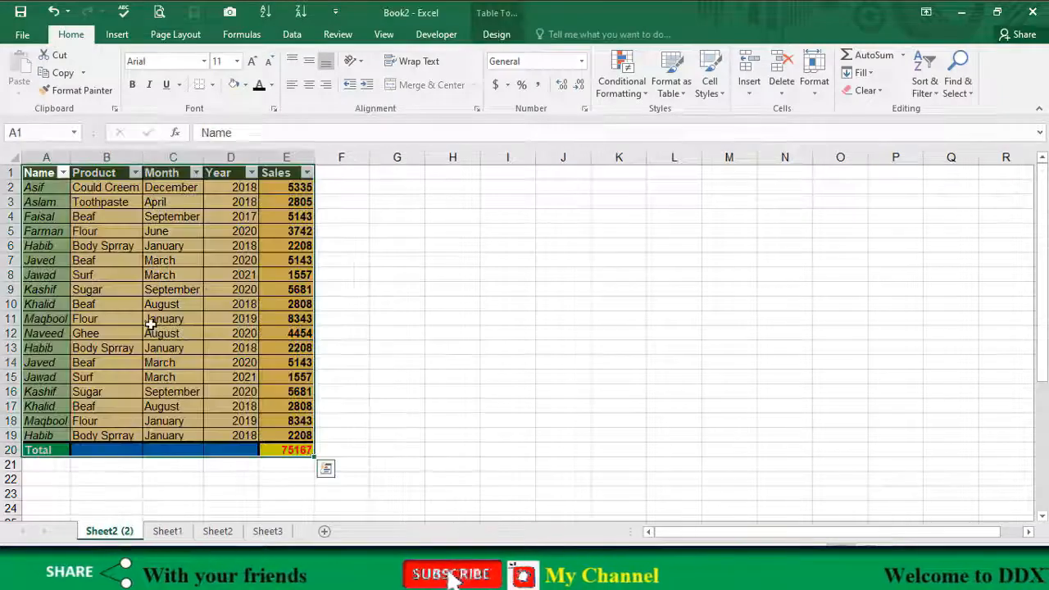
{"action": "left_click", "coordinate": [167, 531]}
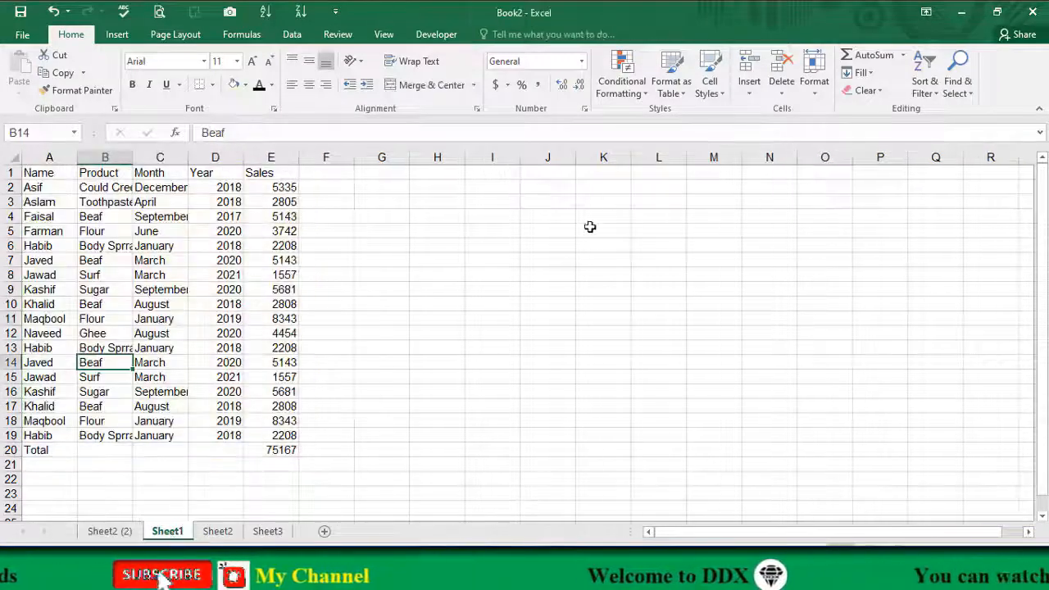
{"action": "left_click", "coordinate": [677, 90]}
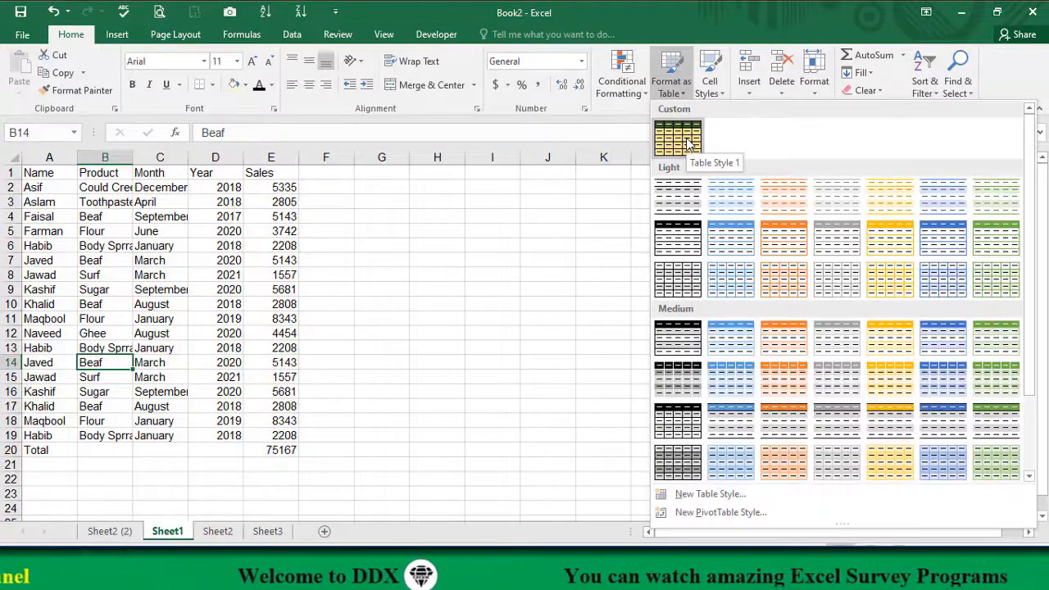
{"action": "left_click", "coordinate": [492, 257]}
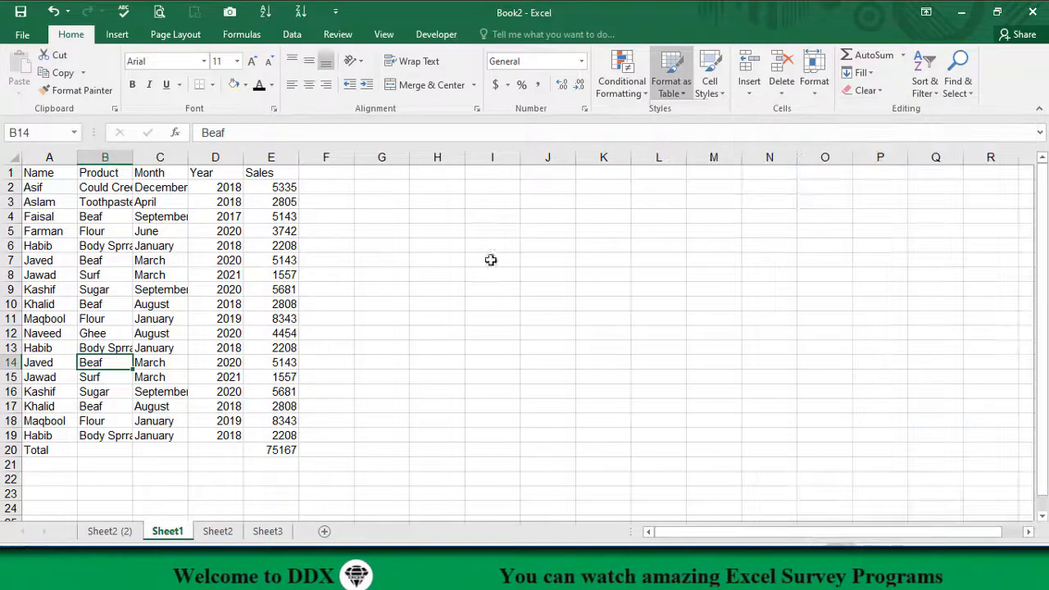
{"action": "left_click", "coordinate": [107, 530]}
{"action": "left_click", "coordinate": [188, 276]}
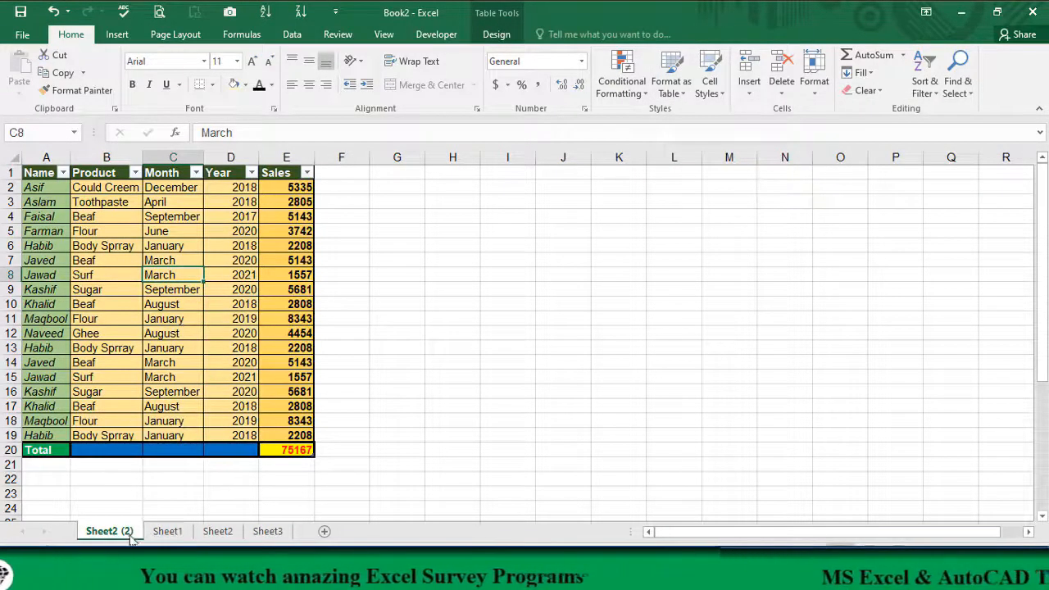
Format range A1:E20 of Sheet1 as a table with headers, using the custom Table Style 1.
{"action": "left_click", "coordinate": [164, 532]}
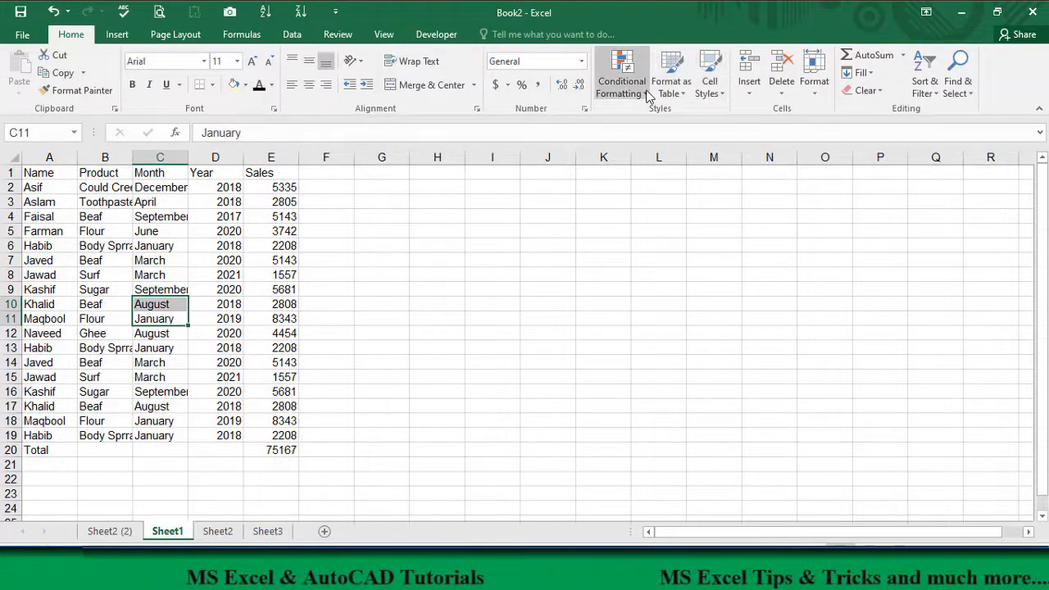
{"action": "left_click", "coordinate": [689, 89]}
{"action": "left_click", "coordinate": [687, 139]}
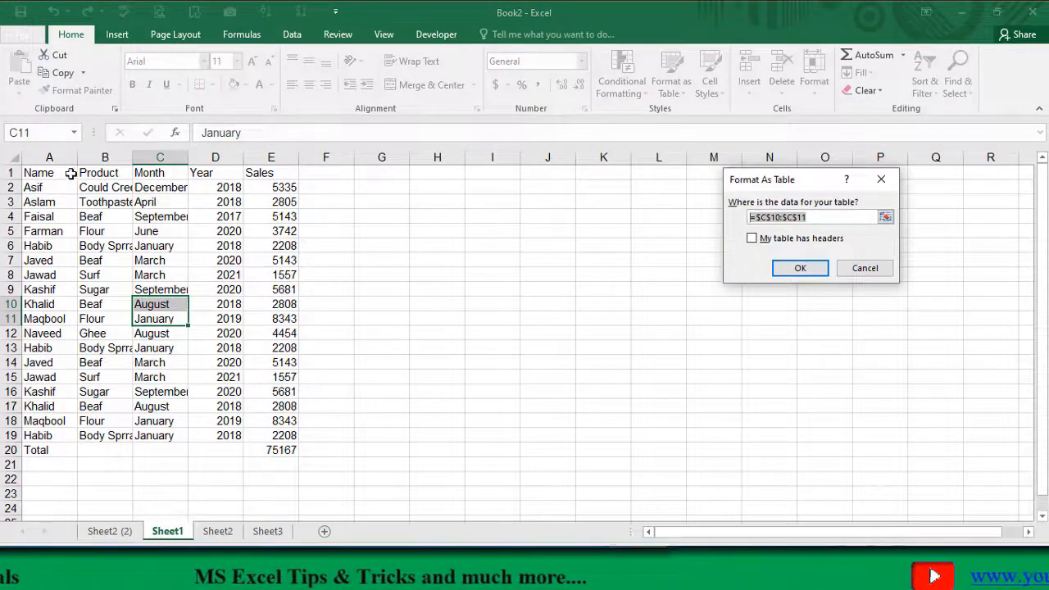
{"action": "left_click_drag", "start_coordinate": [71, 173], "coordinate": [271, 448]}
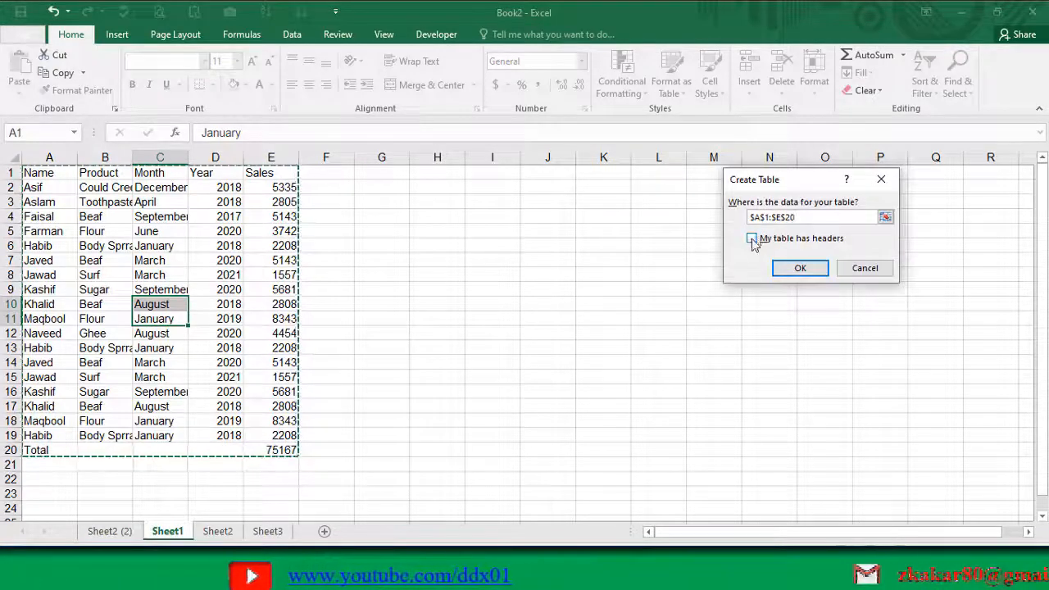
{"action": "left_click", "coordinate": [752, 239]}
{"action": "left_click", "coordinate": [815, 272]}
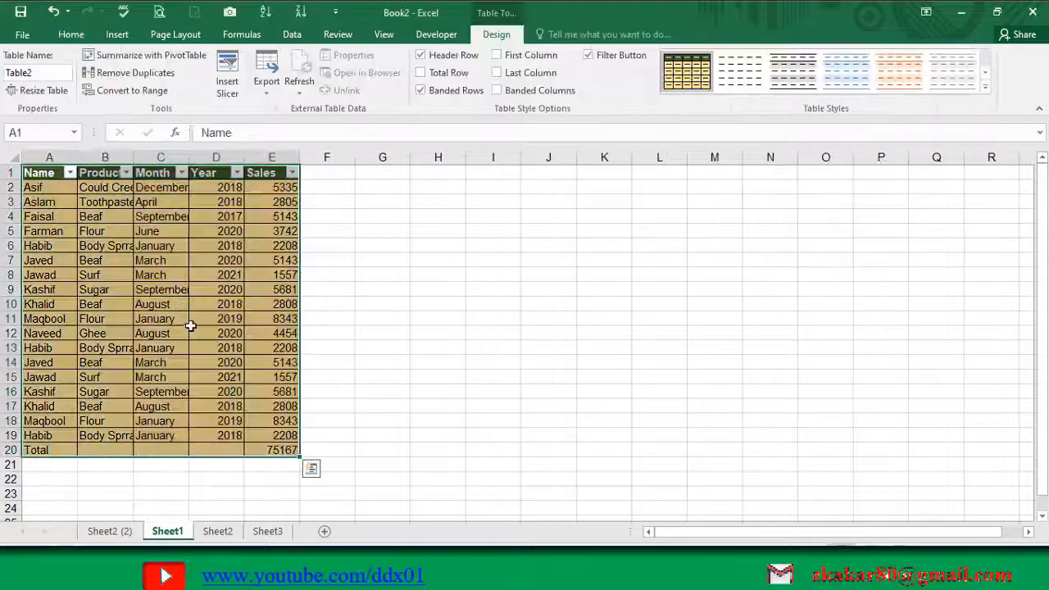
Examine how the Total row is treated inside the new table, and undo the table formatting.
{"action": "left_click", "coordinate": [216, 333]}
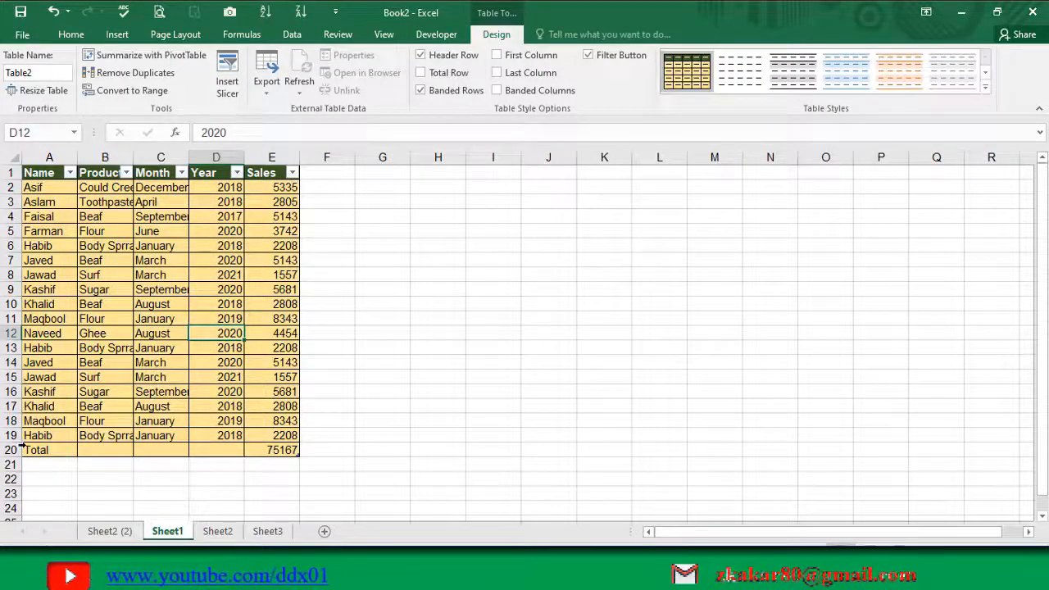
{"action": "left_click_drag", "start_coordinate": [38, 444], "coordinate": [273, 449]}
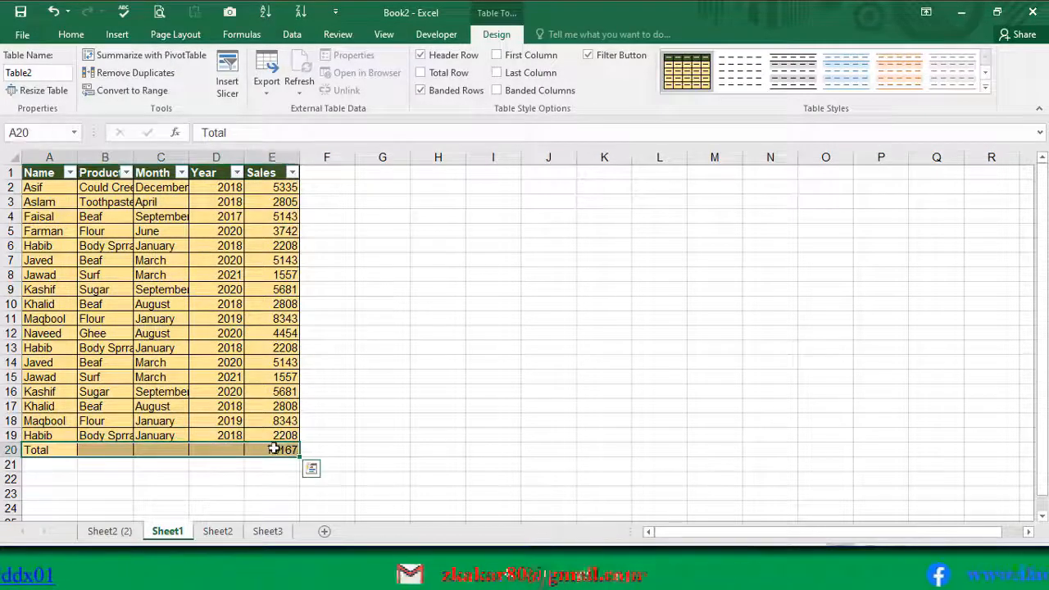
{"action": "left_click", "coordinate": [11, 450]}
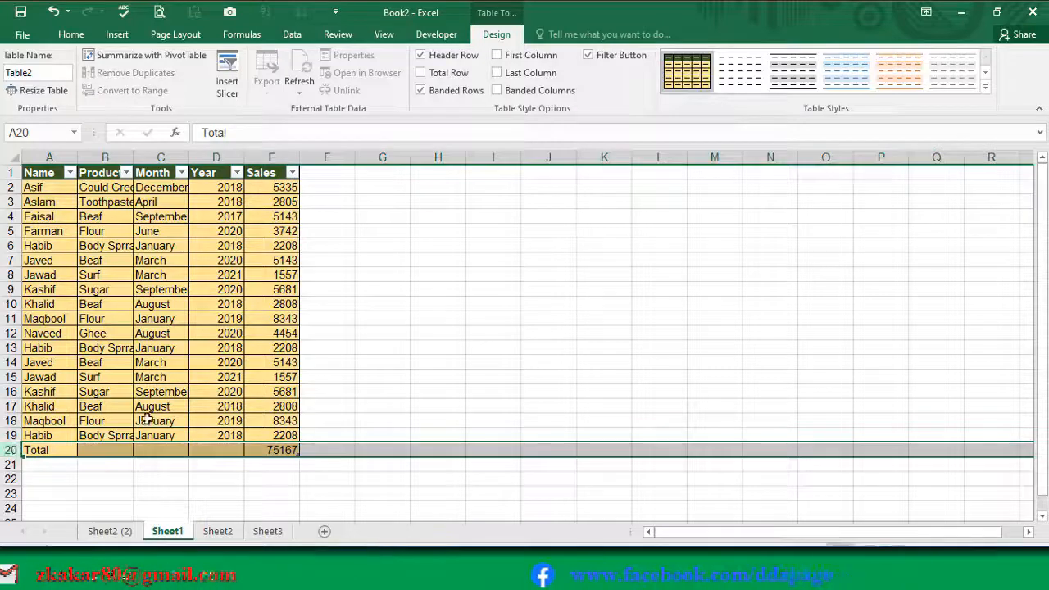
{"action": "left_click", "coordinate": [215, 391]}
{"action": "left_click_drag", "start_coordinate": [49, 467], "coordinate": [270, 465]}
{"action": "left_click_drag", "start_coordinate": [33, 174], "coordinate": [279, 447]}
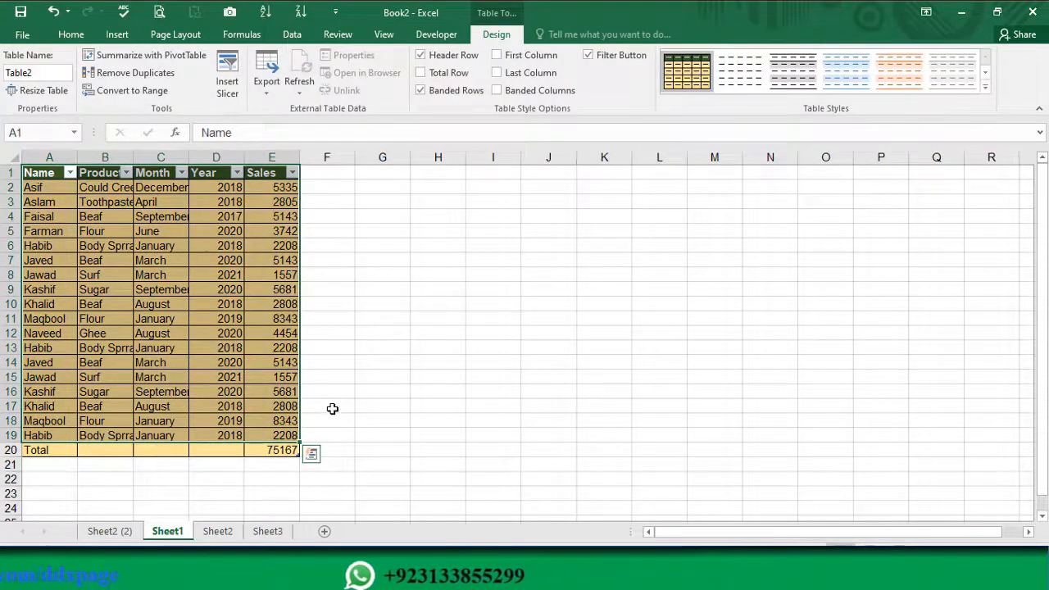
{"action": "key", "text": "ctrl+z"}
Format range A1:E19, without the Total row, as a table with headers using the custom Table Style 1.
{"action": "left_click_drag", "start_coordinate": [58, 178], "coordinate": [279, 435]}
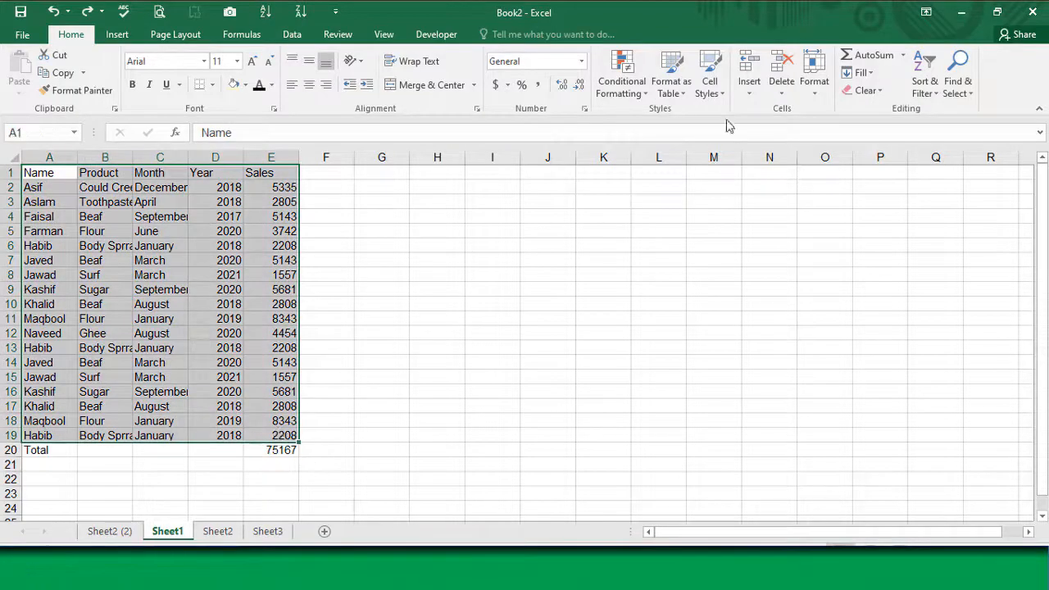
{"action": "left_click", "coordinate": [682, 90]}
{"action": "left_click", "coordinate": [680, 140]}
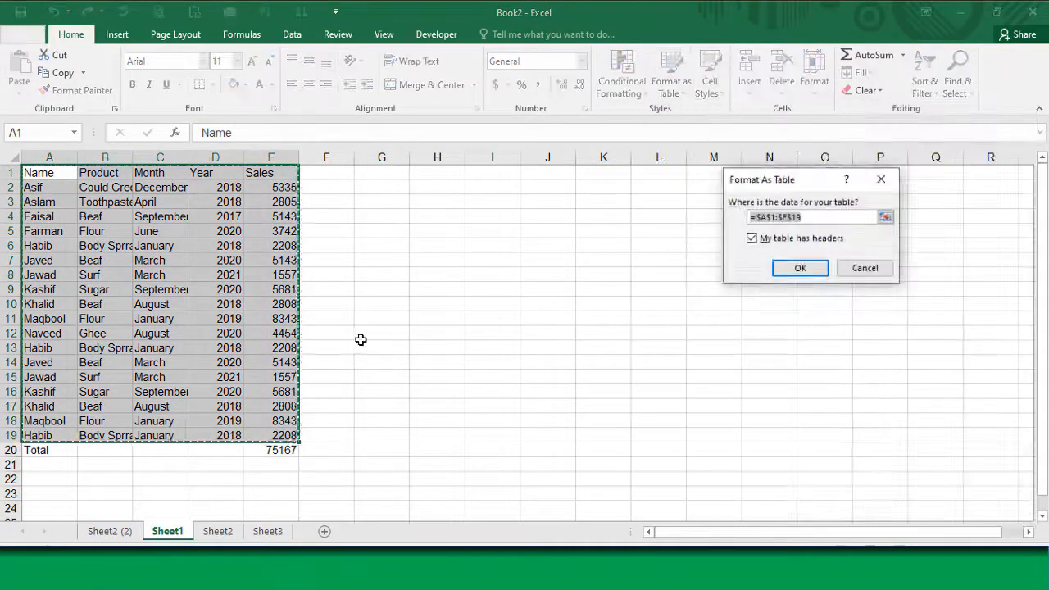
{"action": "left_click", "coordinate": [800, 268]}
{"action": "left_click", "coordinate": [491, 362]}
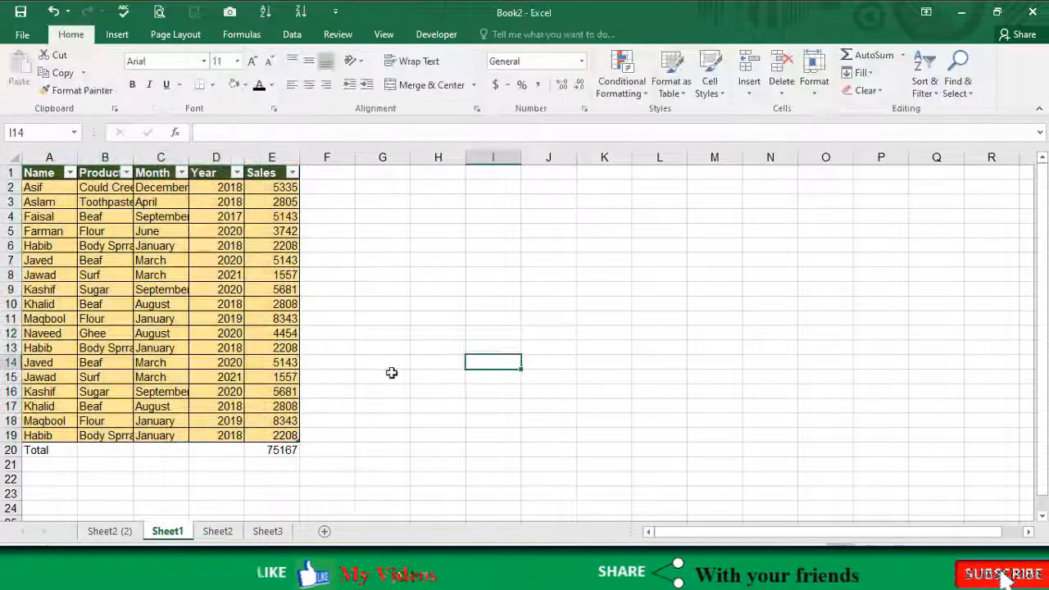
Turn on the table's Total Row and clear the old plain total from row 21 beneath it.
{"action": "left_click", "coordinate": [216, 377]}
{"action": "left_click", "coordinate": [420, 72]}
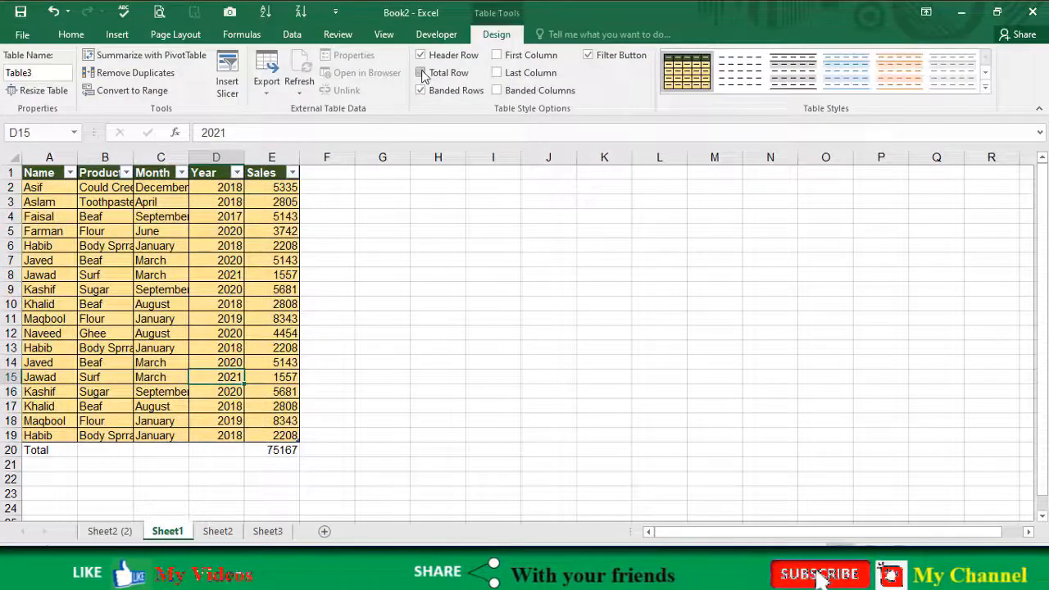
{"action": "left_click", "coordinate": [9, 464]}
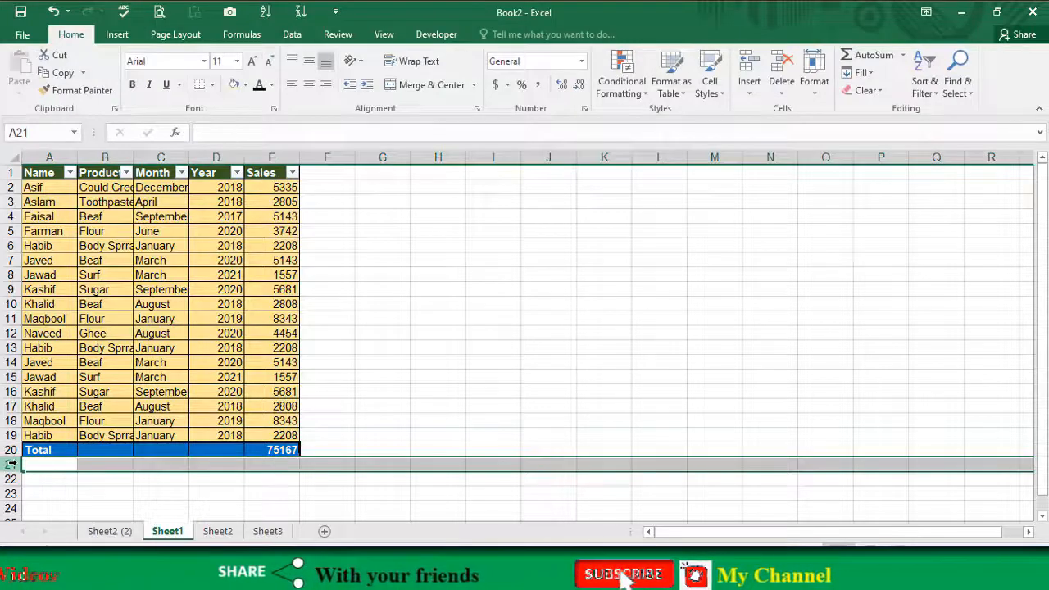
Inspect the table's total row, checking its label cell and the Sales total formula against the data cells.
{"action": "left_click", "coordinate": [45, 450]}
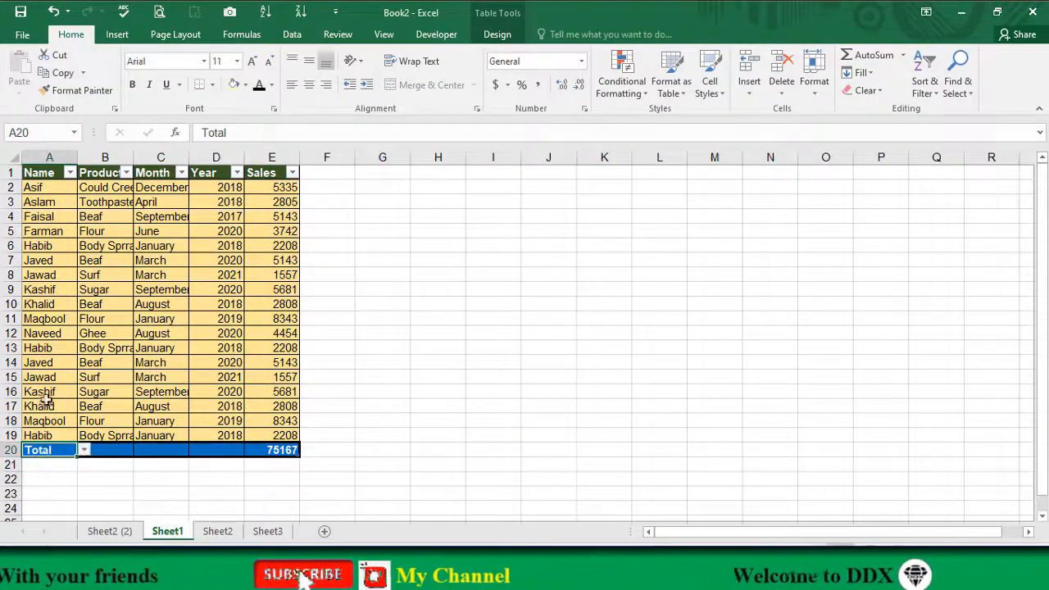
{"action": "left_click", "coordinate": [51, 299]}
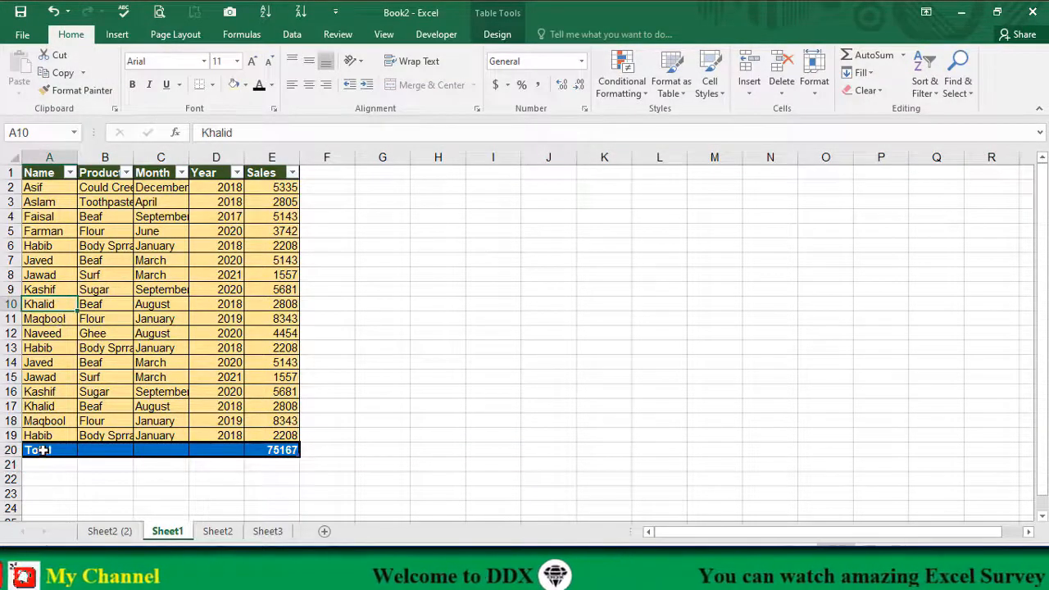
{"action": "left_click", "coordinate": [42, 449]}
{"action": "left_click", "coordinate": [268, 450]}
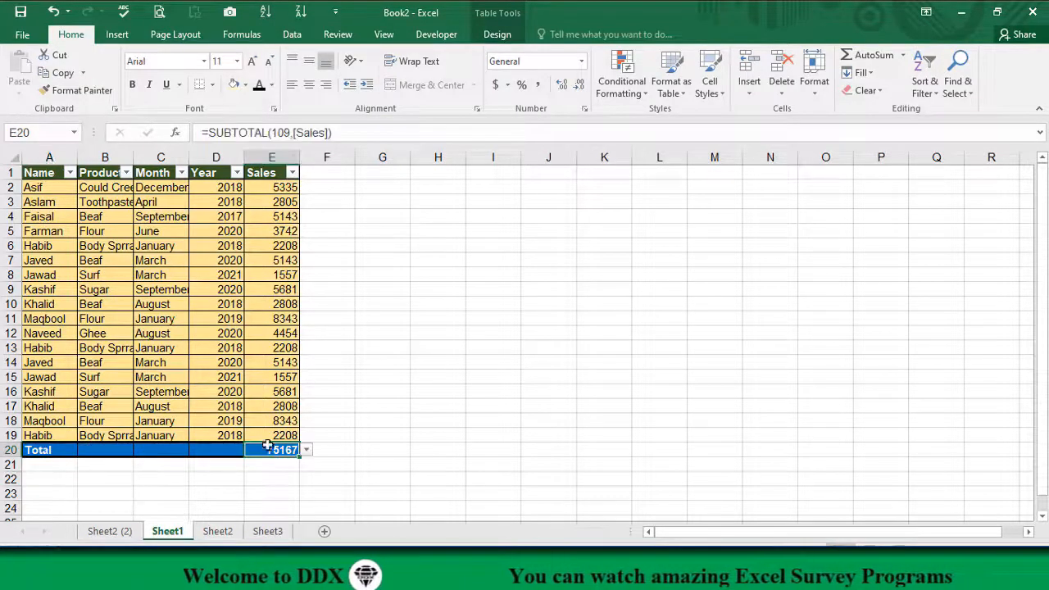
{"action": "left_click", "coordinate": [127, 366]}
{"action": "left_click", "coordinate": [39, 277]}
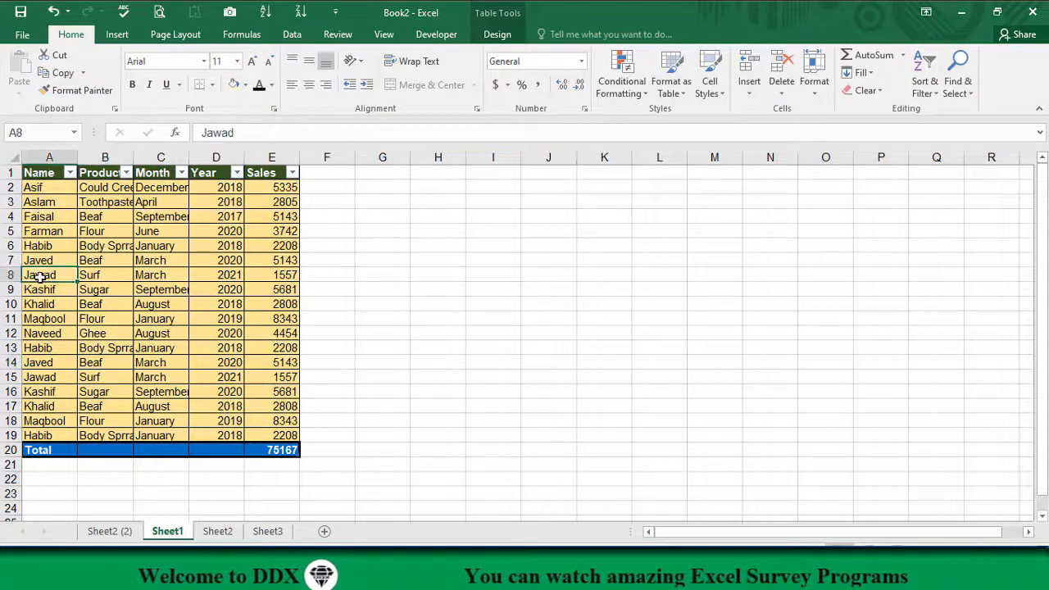
{"action": "left_click", "coordinate": [279, 286]}
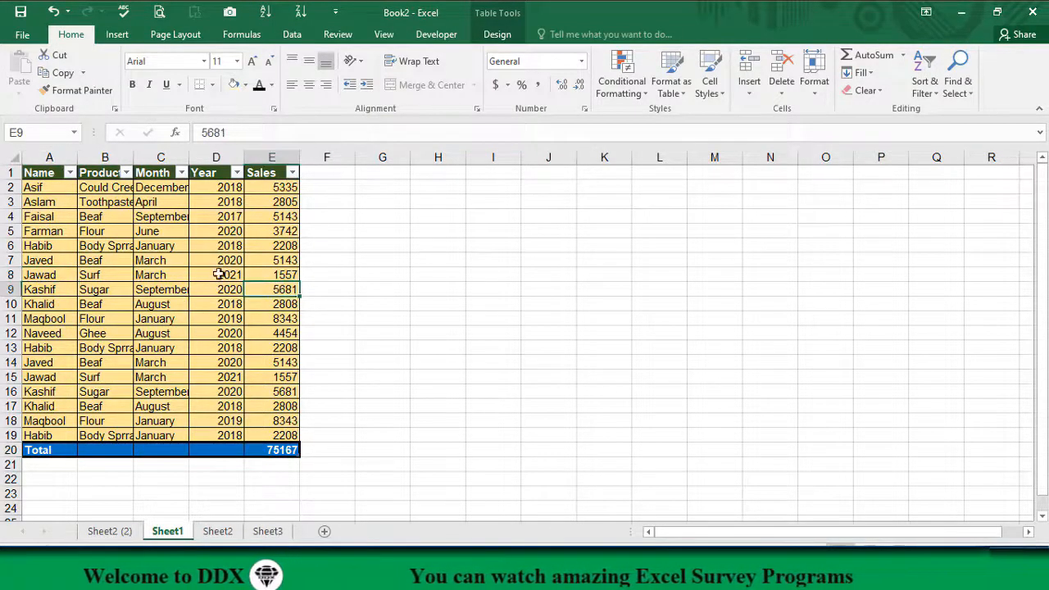
Turn on the First Column and Last Column style options for the table in Sheet1.
{"action": "left_click", "coordinate": [499, 36]}
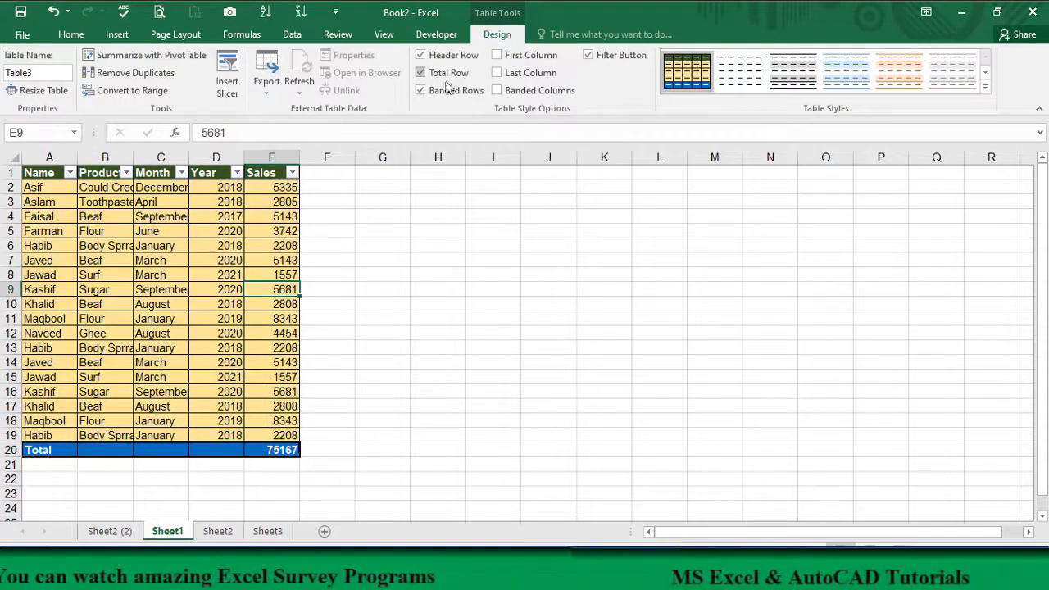
{"action": "left_click", "coordinate": [497, 55]}
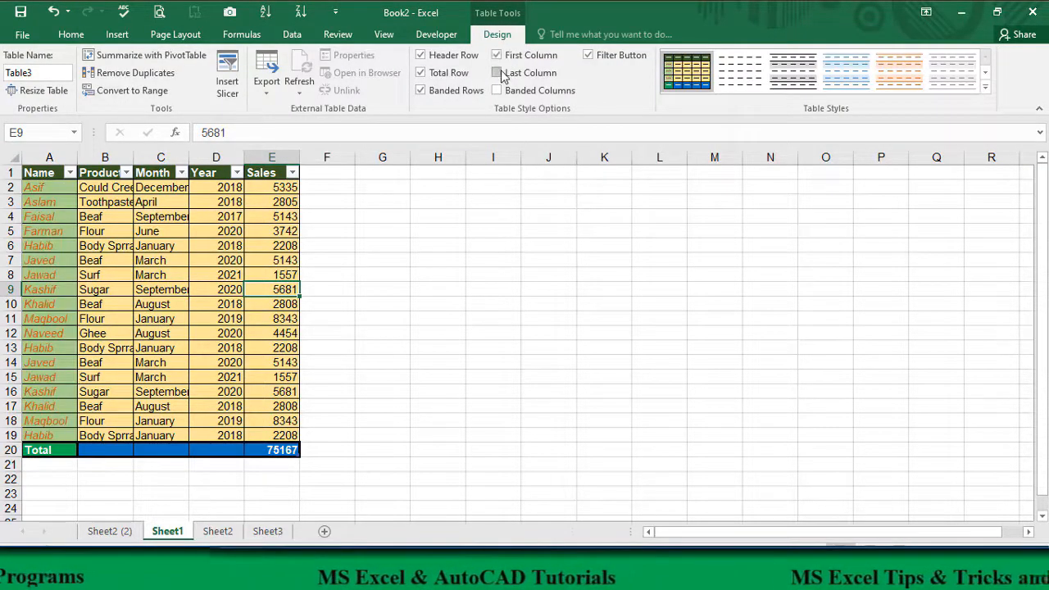
{"action": "left_click", "coordinate": [498, 73]}
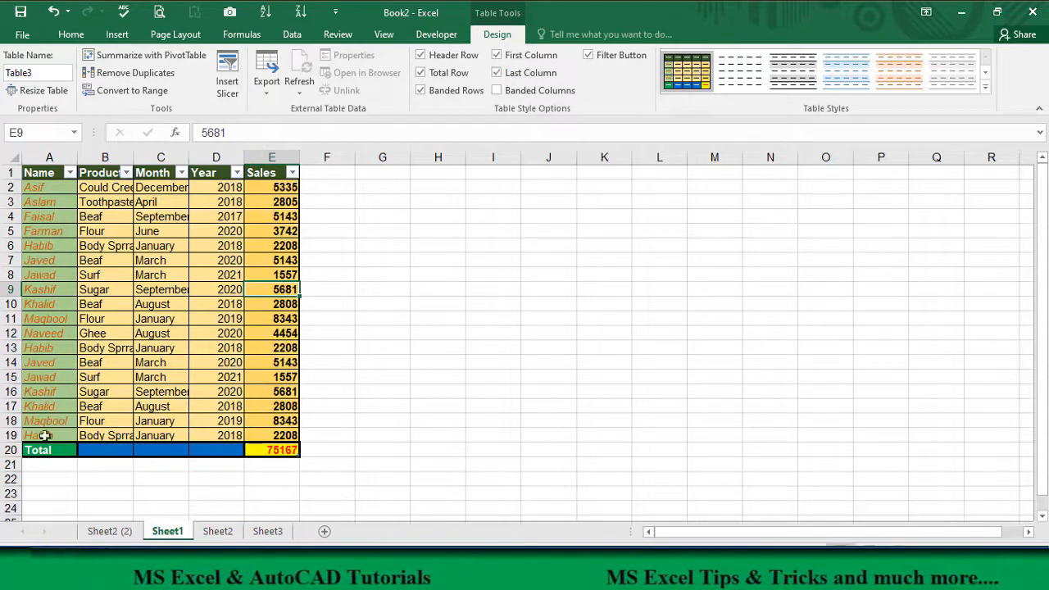
{"action": "left_click", "coordinate": [222, 304]}
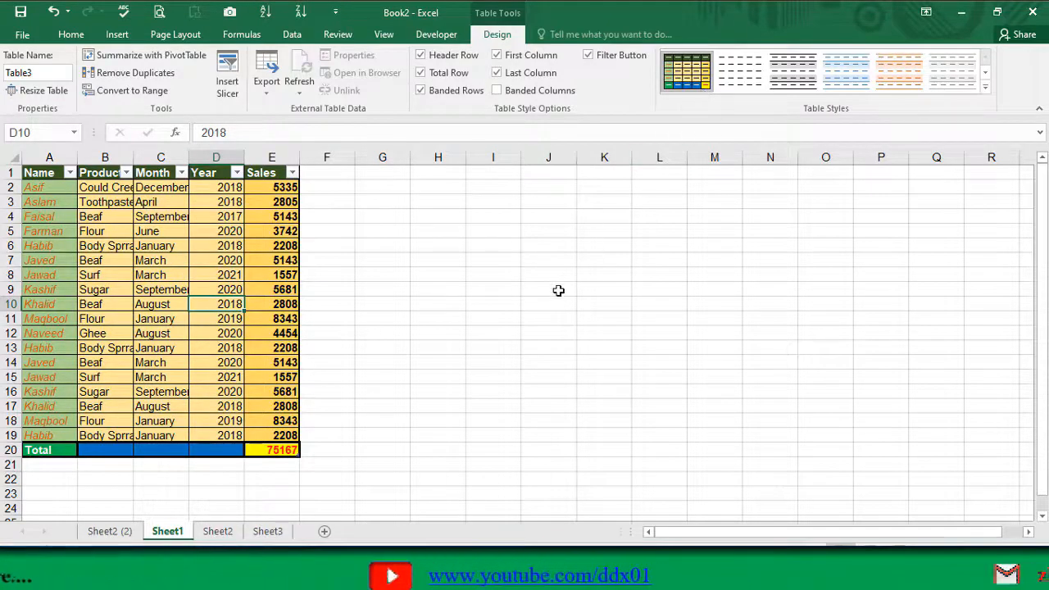
Compare the formatted table on Sheet2 (2) with the table on Sheet1.
{"action": "left_click", "coordinate": [105, 534]}
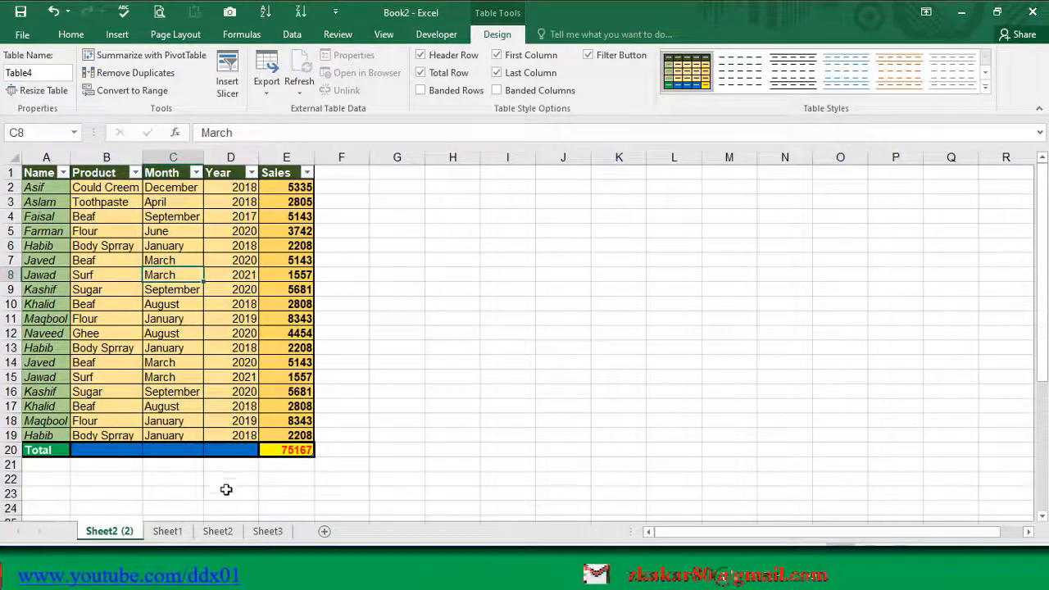
{"action": "left_click", "coordinate": [167, 531]}
{"action": "key", "text": "Down"}
{"action": "key", "text": "Left"}
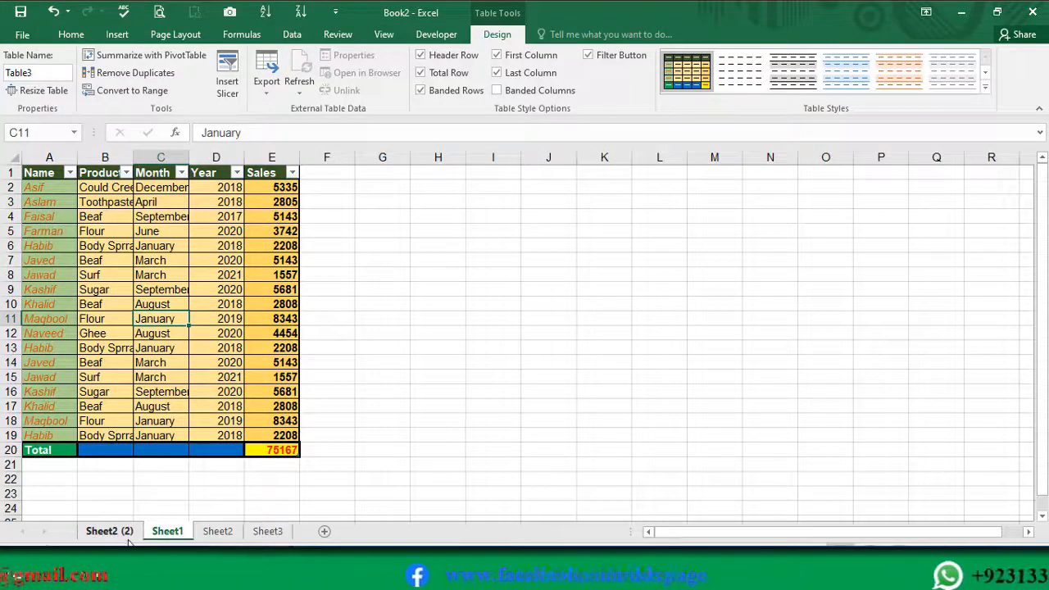
Undo the style options, the total row changes and the table formatting on Sheet1, back to the plain range.
{"action": "key", "text": "ctrl+z"}
{"action": "key", "text": "ctrl+z"}
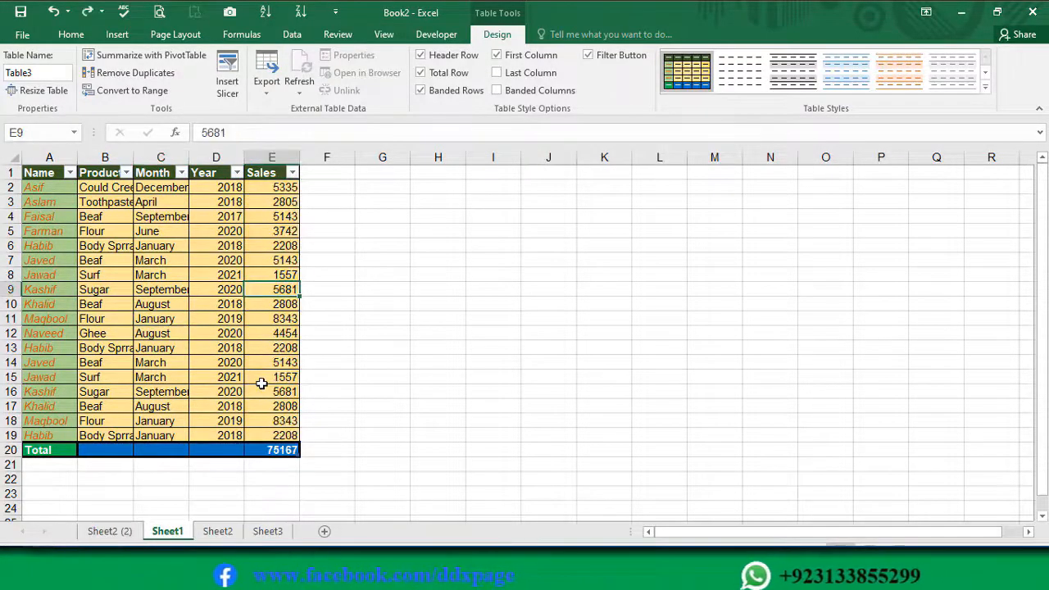
{"action": "key", "text": "ctrl+z"}
{"action": "key", "text": "ctrl+z"}
{"action": "key", "text": "ctrl+z"}
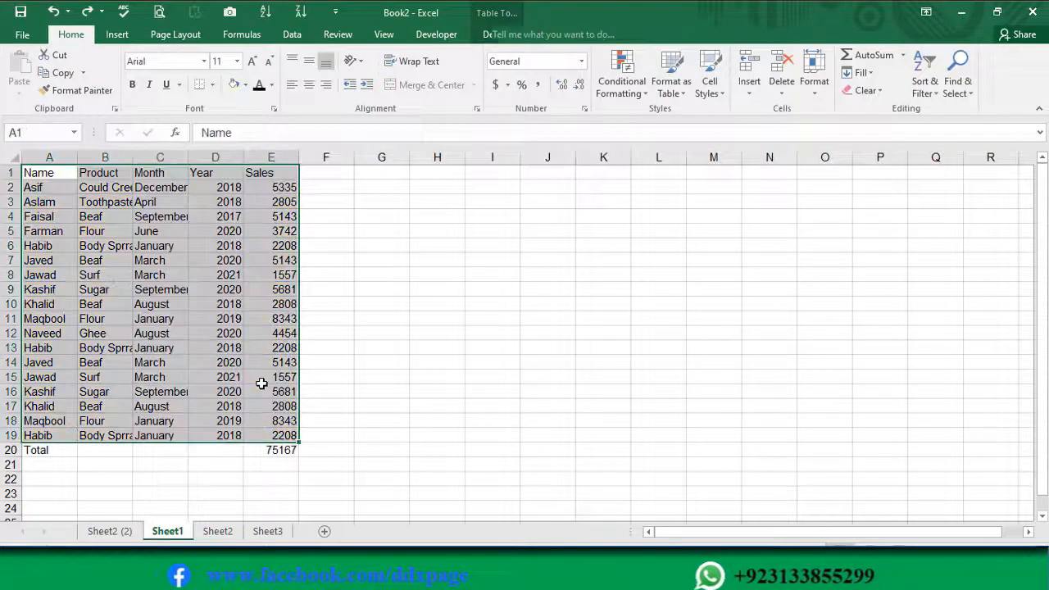
{"action": "left_click", "coordinate": [198, 292]}
Delete the worksheet Sheet2 (2) permanently from the workbook.
{"action": "left_click", "coordinate": [109, 531]}
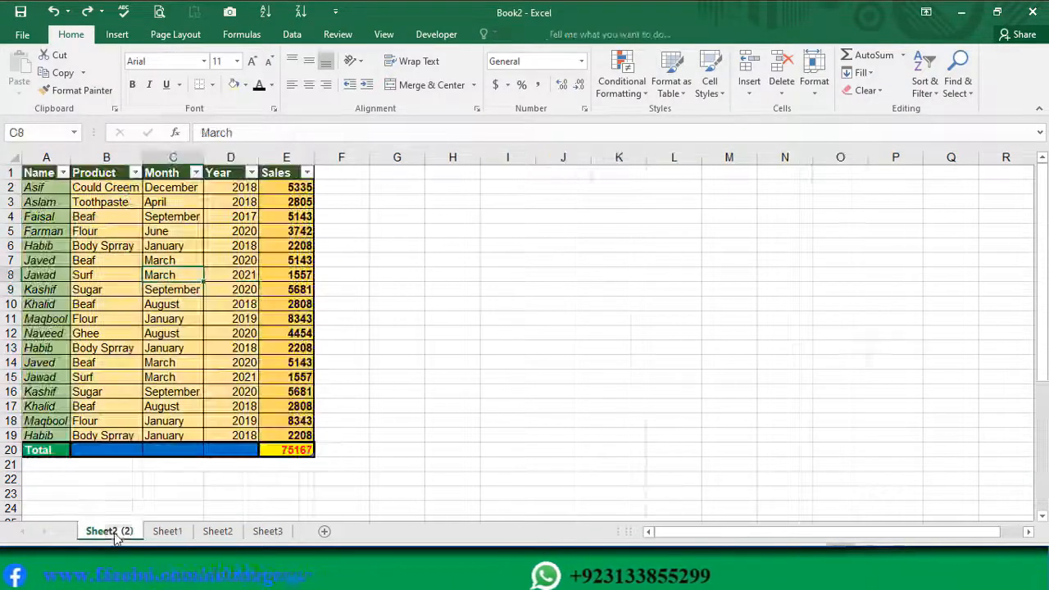
{"action": "right_click", "coordinate": [115, 531]}
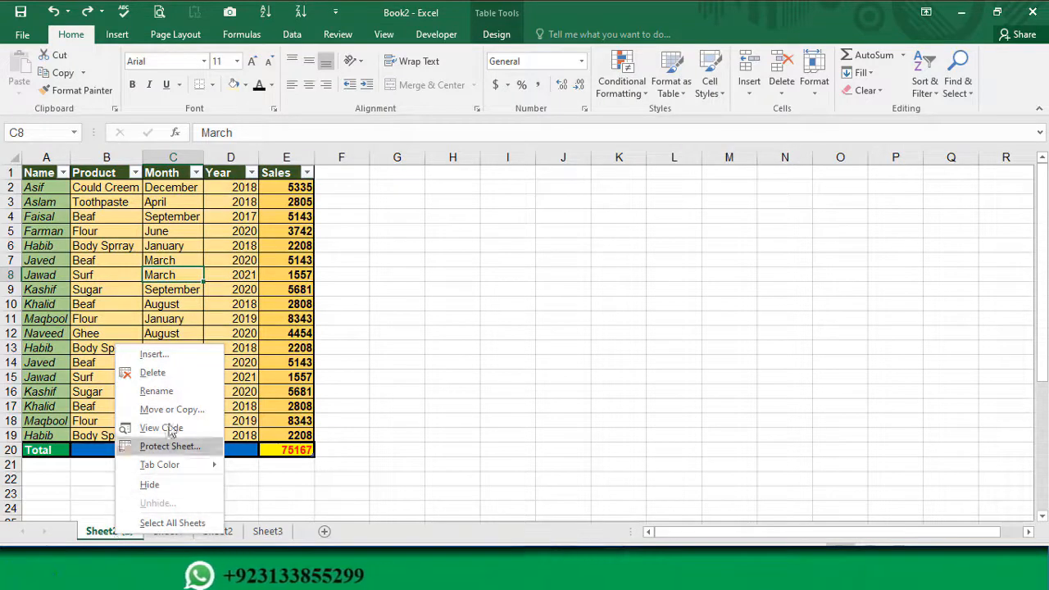
{"action": "left_click", "coordinate": [154, 372]}
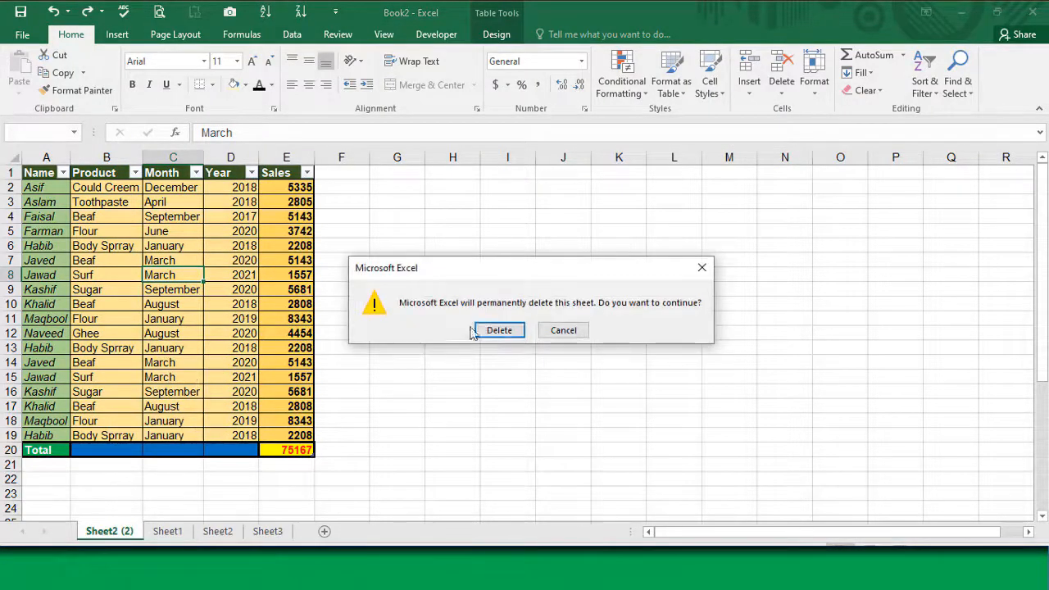
{"action": "left_click", "coordinate": [499, 330]}
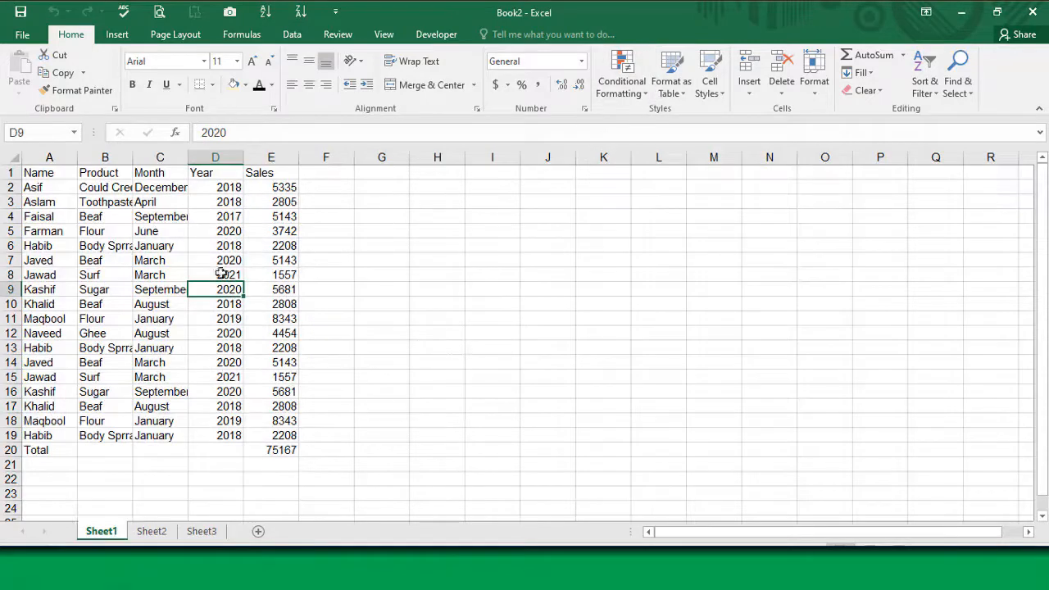
Format A1:E19 on Sheet1 as a table with headers using the custom table style, excluding the Total row.
{"action": "left_click", "coordinate": [673, 90]}
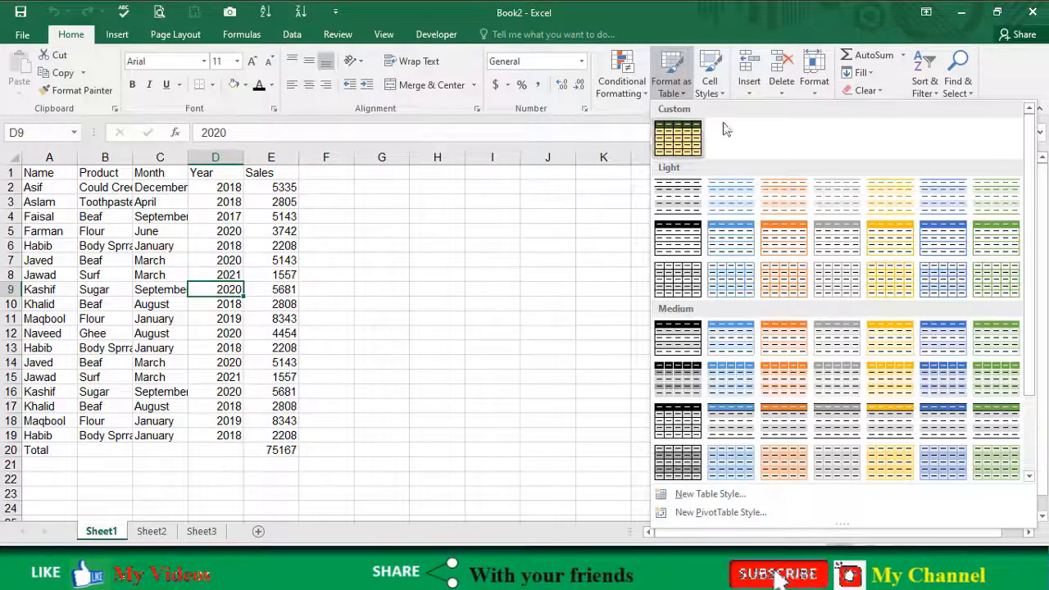
{"action": "left_click", "coordinate": [688, 146]}
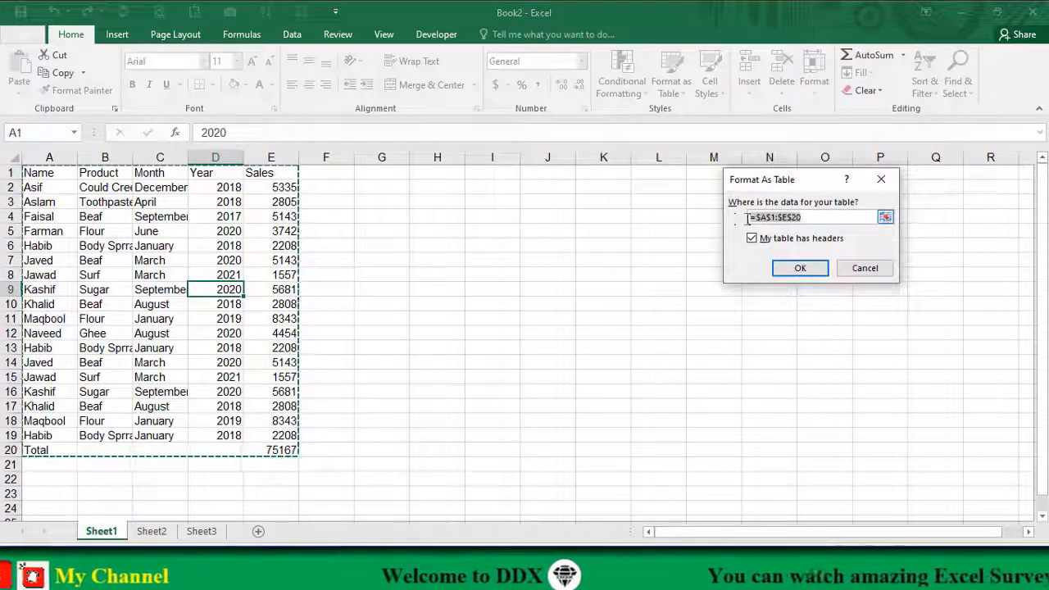
{"action": "left_click_drag", "start_coordinate": [36, 175], "coordinate": [278, 435]}
{"action": "left_click", "coordinate": [800, 268]}
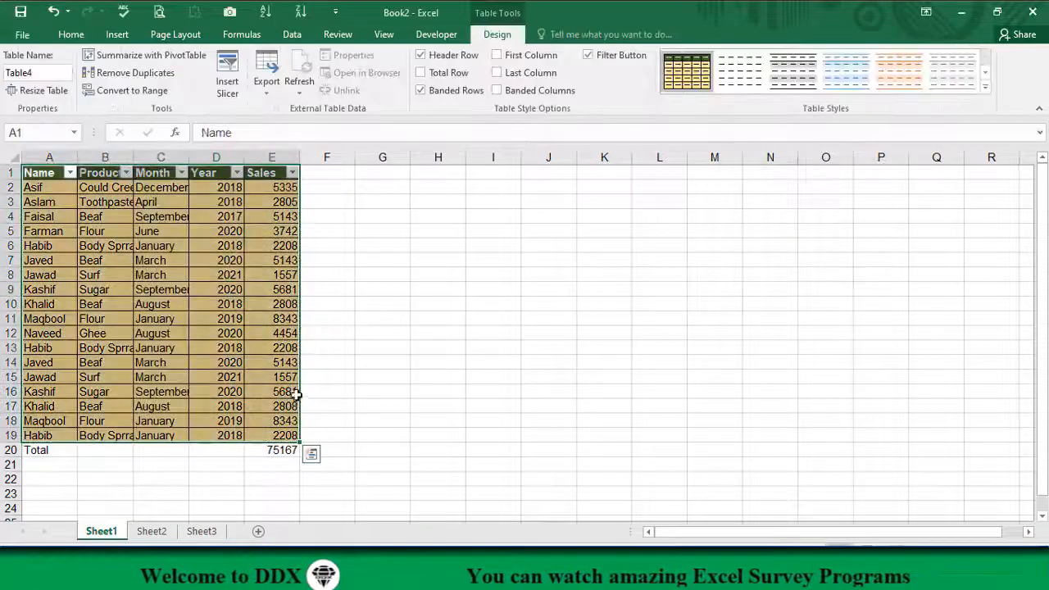
Clear the plain total in row 20 beneath the new table.
{"action": "left_click", "coordinate": [4, 450]}
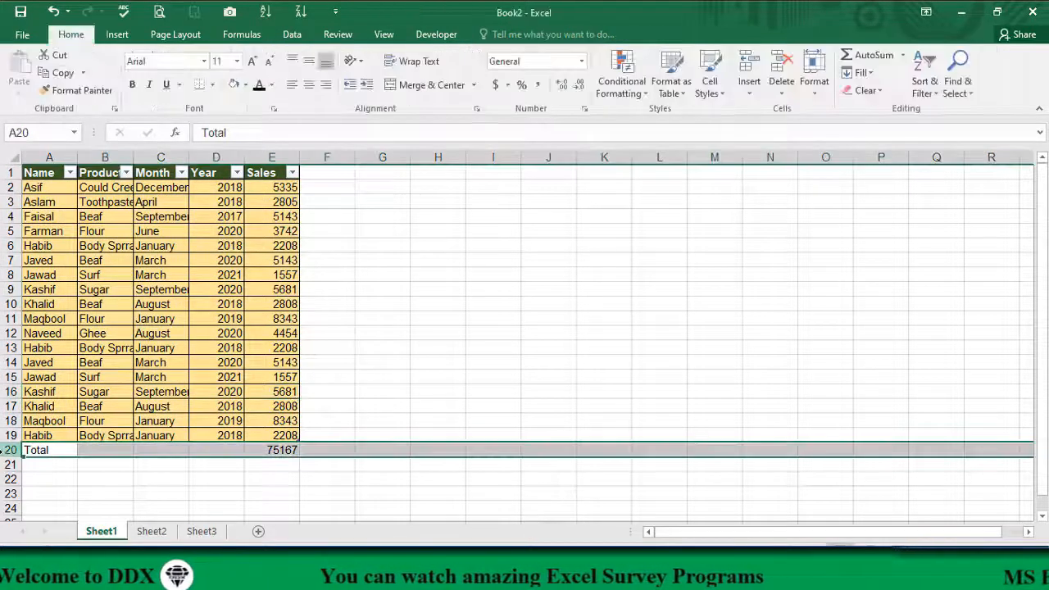
{"action": "key", "text": "Delete"}
{"action": "left_click", "coordinate": [162, 304]}
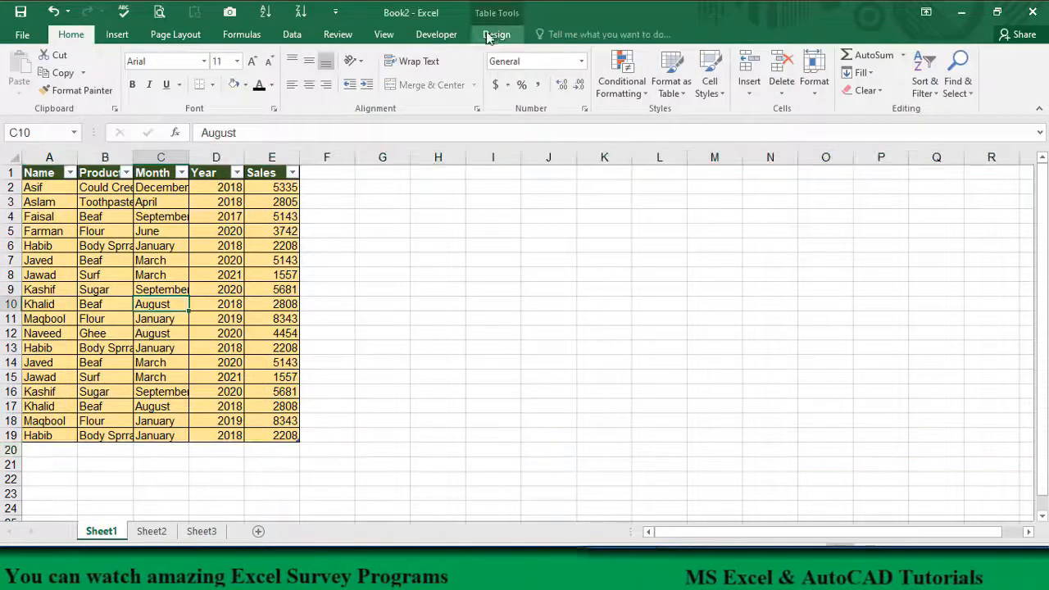
Turn on the Total Row, First Column and Last Column style options for the table.
{"action": "left_click", "coordinate": [494, 34]}
{"action": "left_click", "coordinate": [434, 73]}
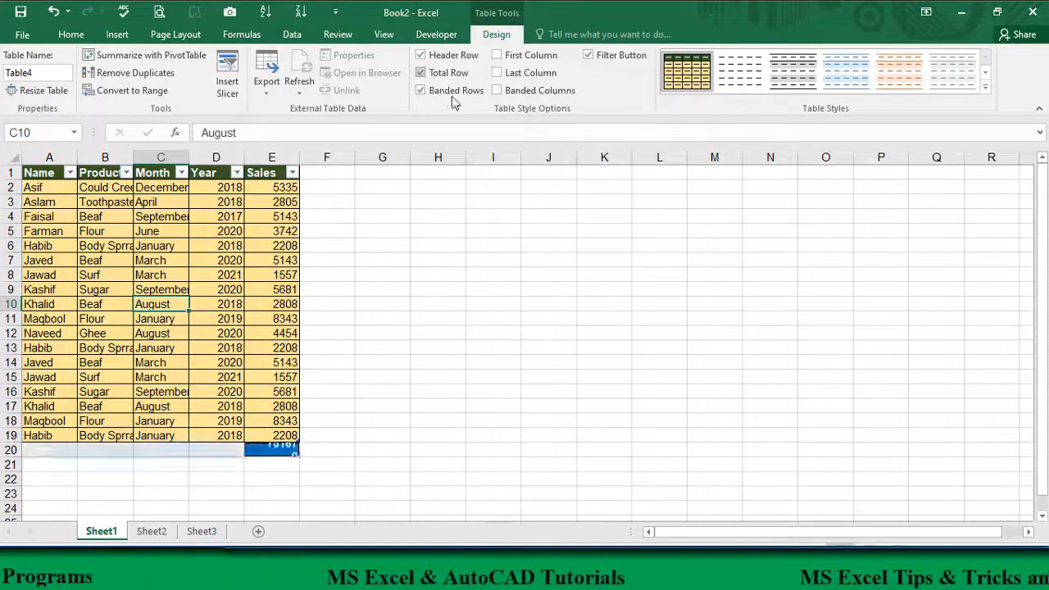
{"action": "left_click", "coordinate": [497, 55]}
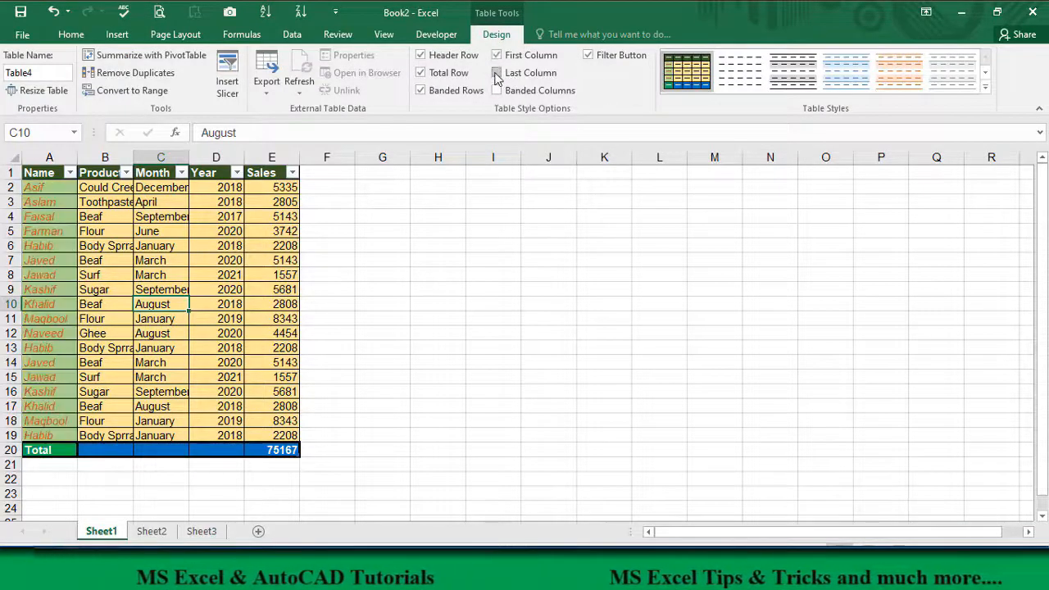
{"action": "left_click", "coordinate": [496, 74]}
{"action": "left_click", "coordinate": [213, 304]}
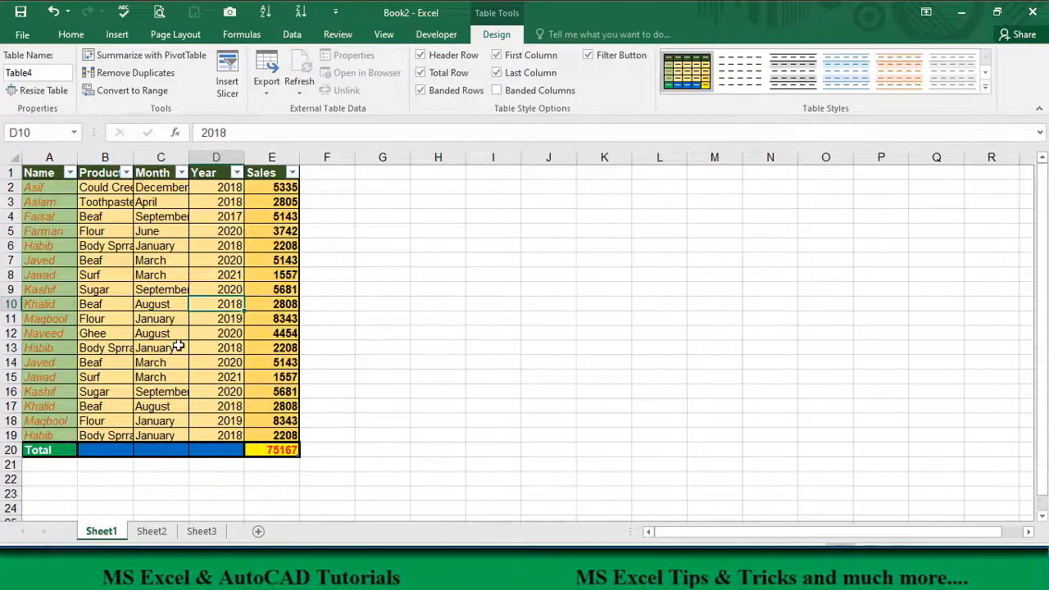
{"action": "left_click", "coordinate": [186, 257]}
{"action": "left_click", "coordinate": [172, 246]}
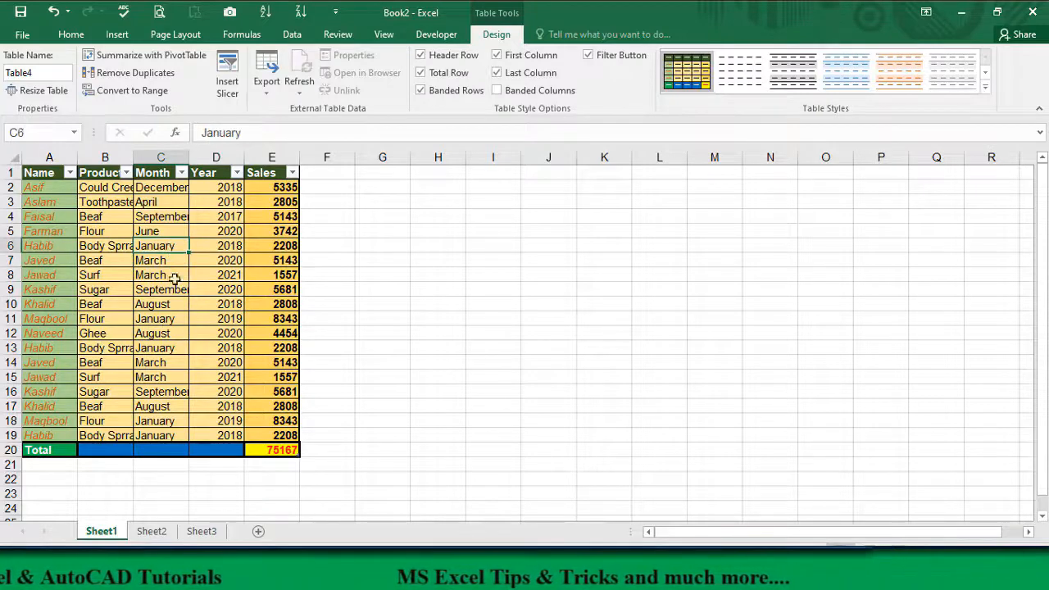
{"action": "left_click", "coordinate": [215, 274]}
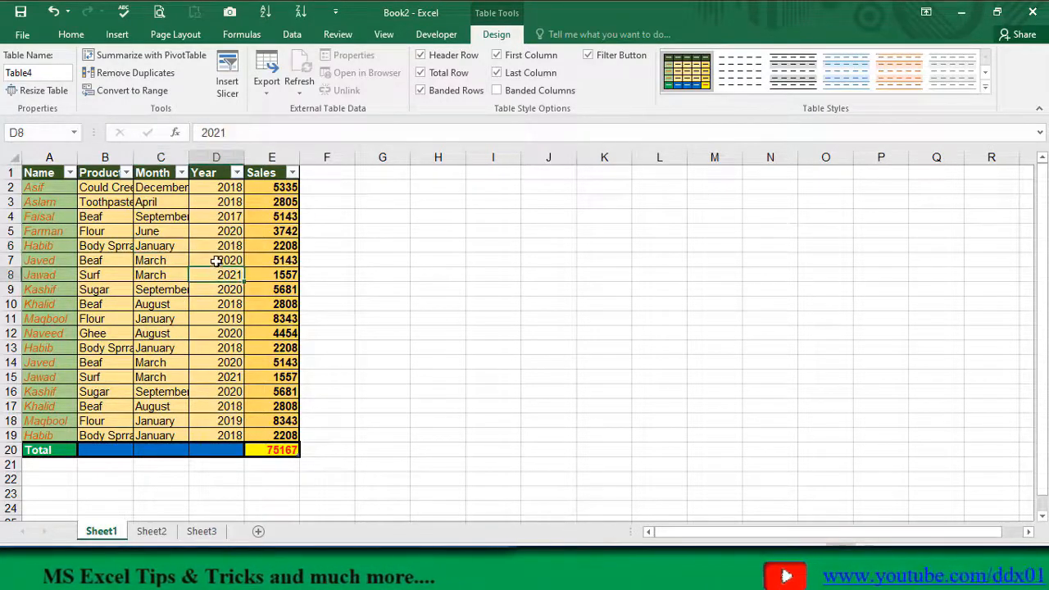
{"action": "left_click", "coordinate": [217, 245]}
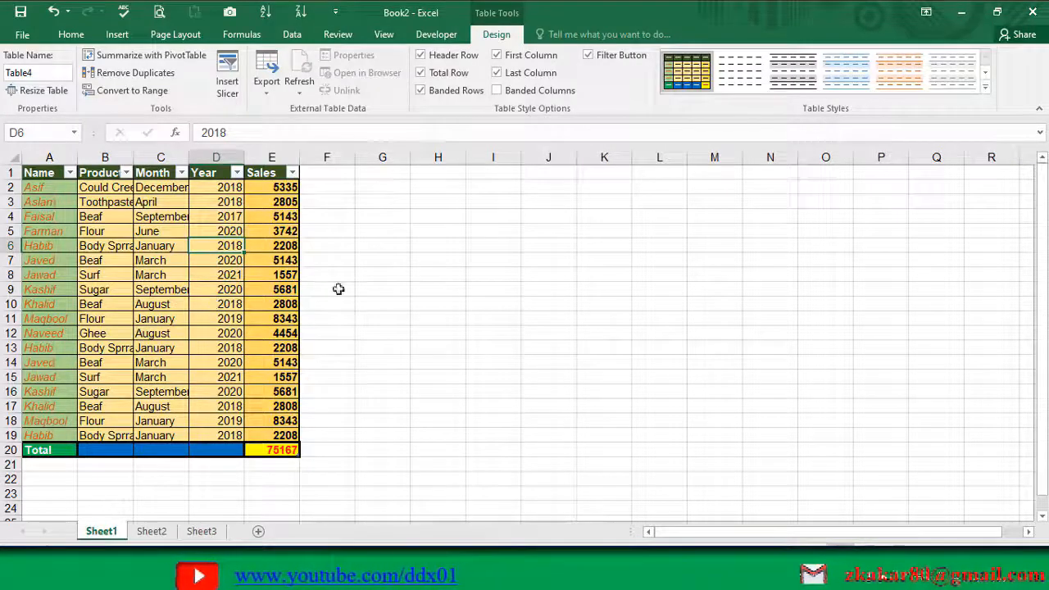
{"action": "left_click", "coordinate": [207, 260]}
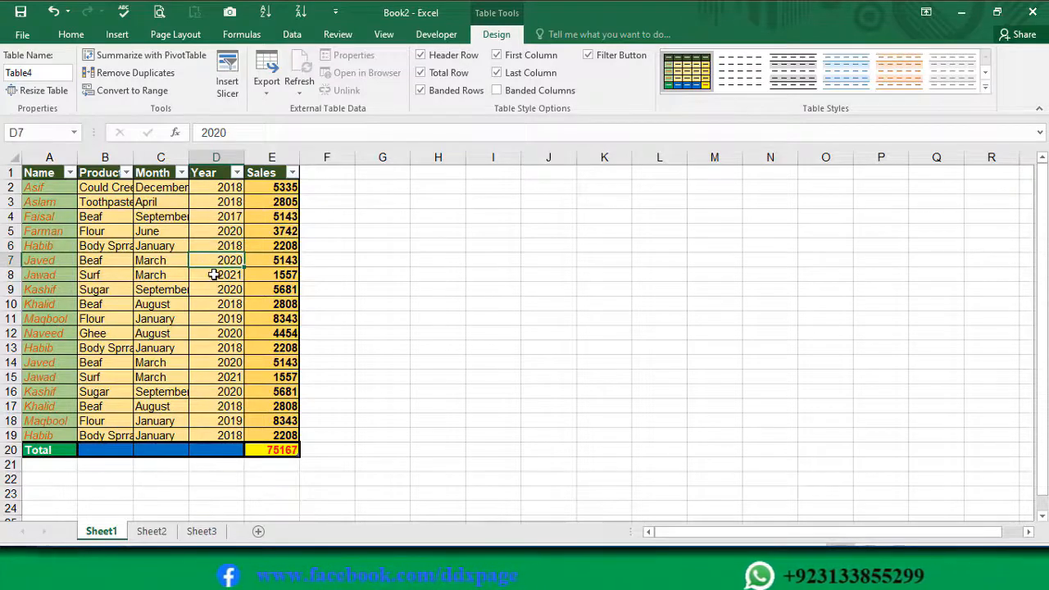
{"action": "left_click", "coordinate": [225, 249]}
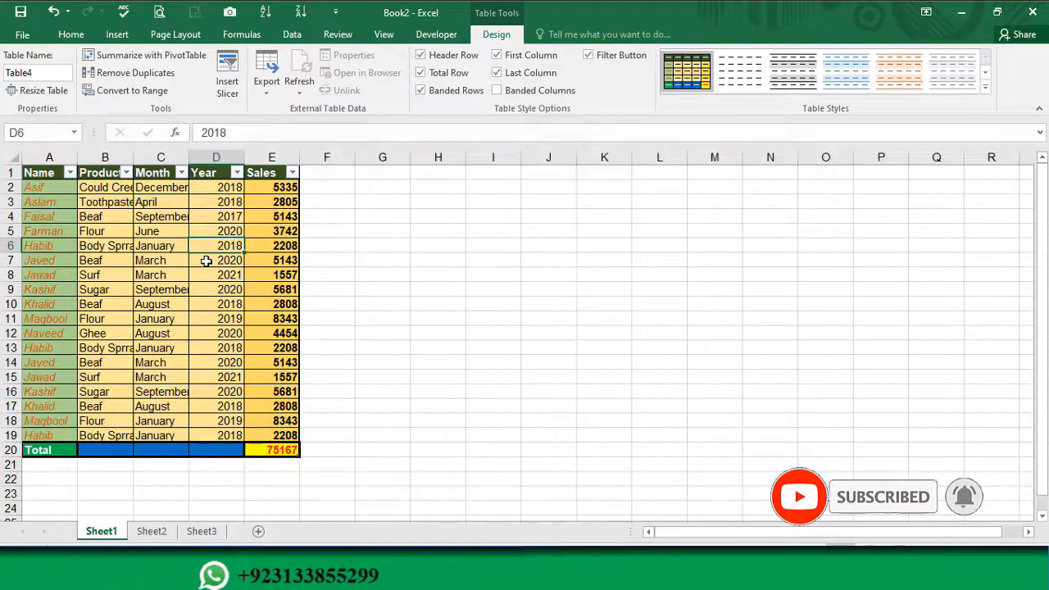
{"action": "left_click", "coordinate": [208, 260]}
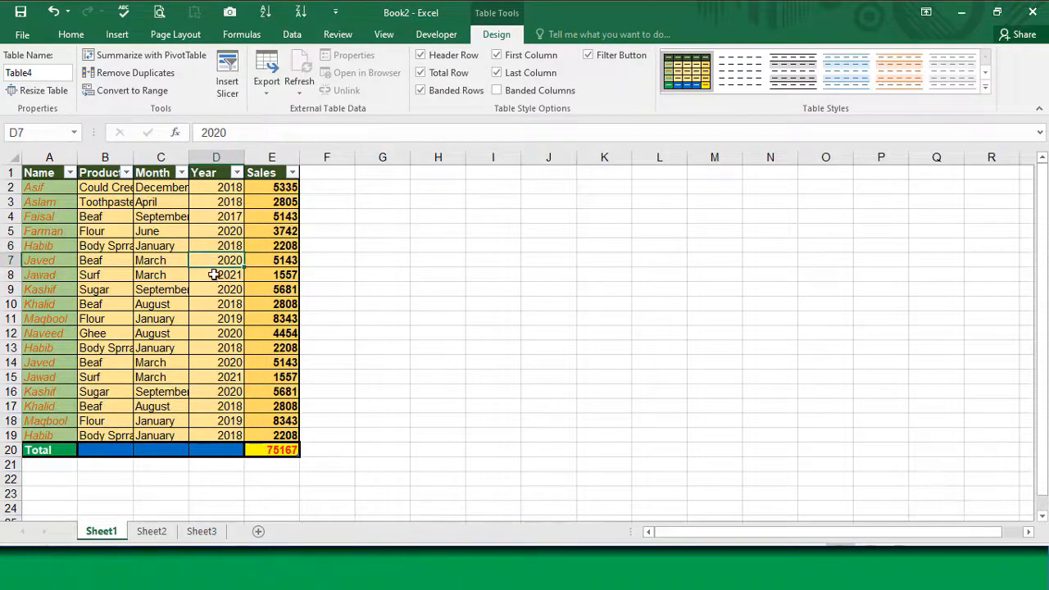